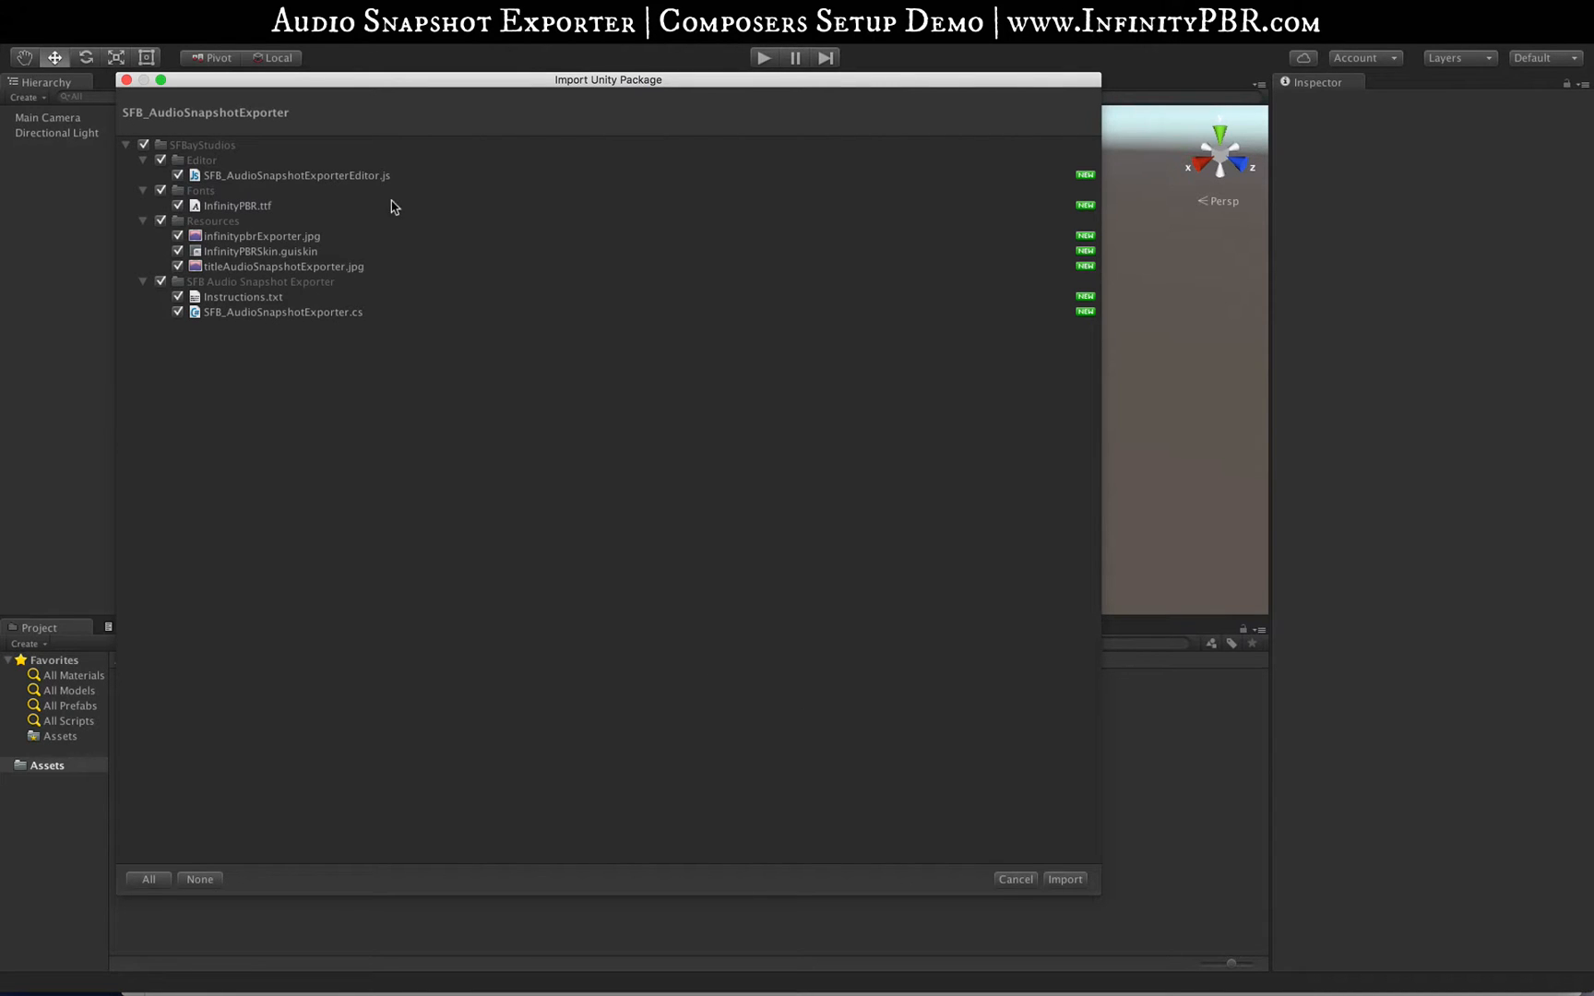
Step: Import all items of the SFB_AudioSnapshotExporter package into the project
{"action": "left_click_drag", "start_coordinate": [327, 83], "coordinate": [406, 92]}
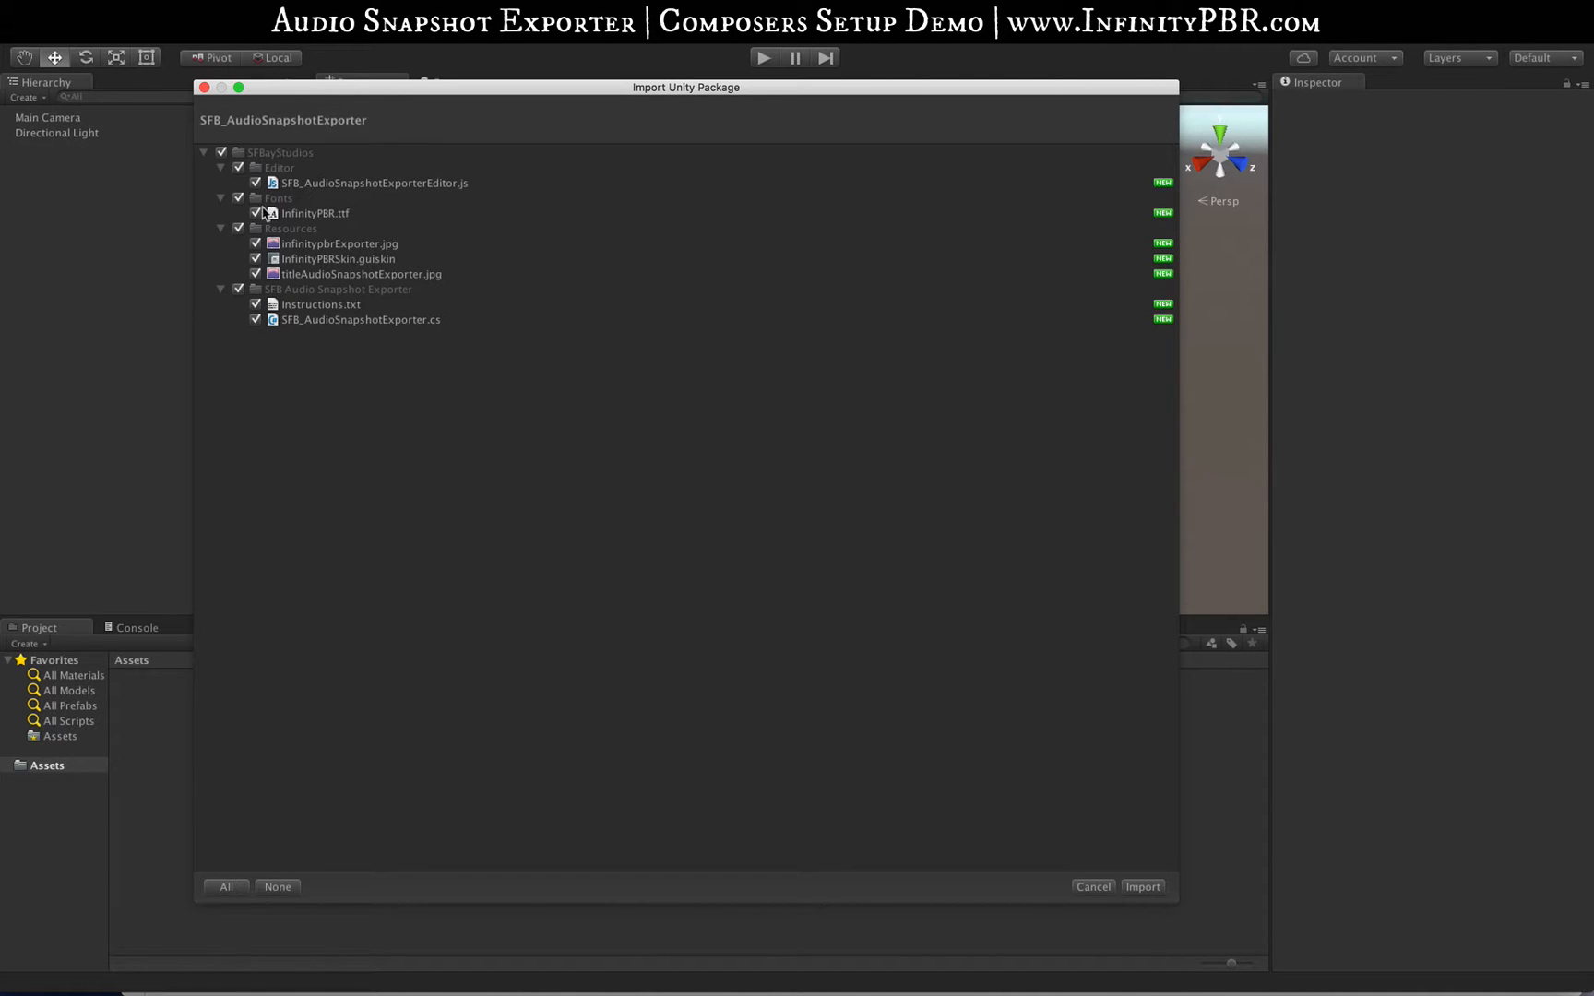
{"action": "left_click", "coordinate": [1143, 886]}
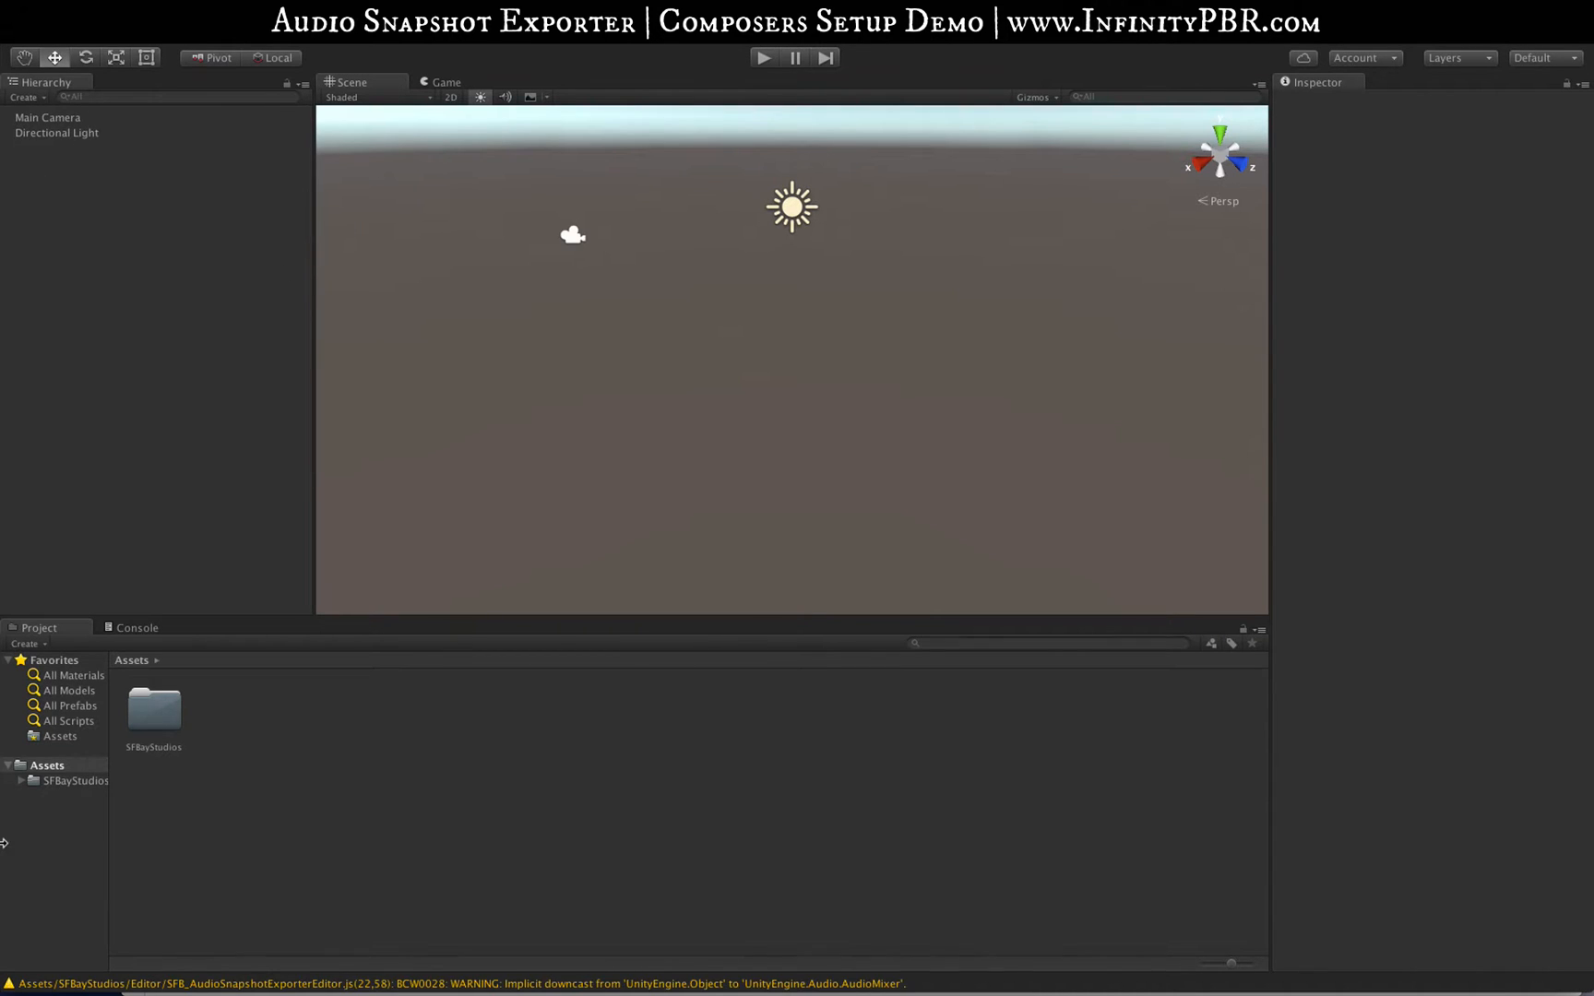
Step: Expand the SFBayStudios folder and inspect the contents of its Editor, Fonts, Resources and SFB Audio Snapshot Exporter subfolders
{"action": "left_click_drag", "start_coordinate": [108, 828], "coordinate": [176, 830]}
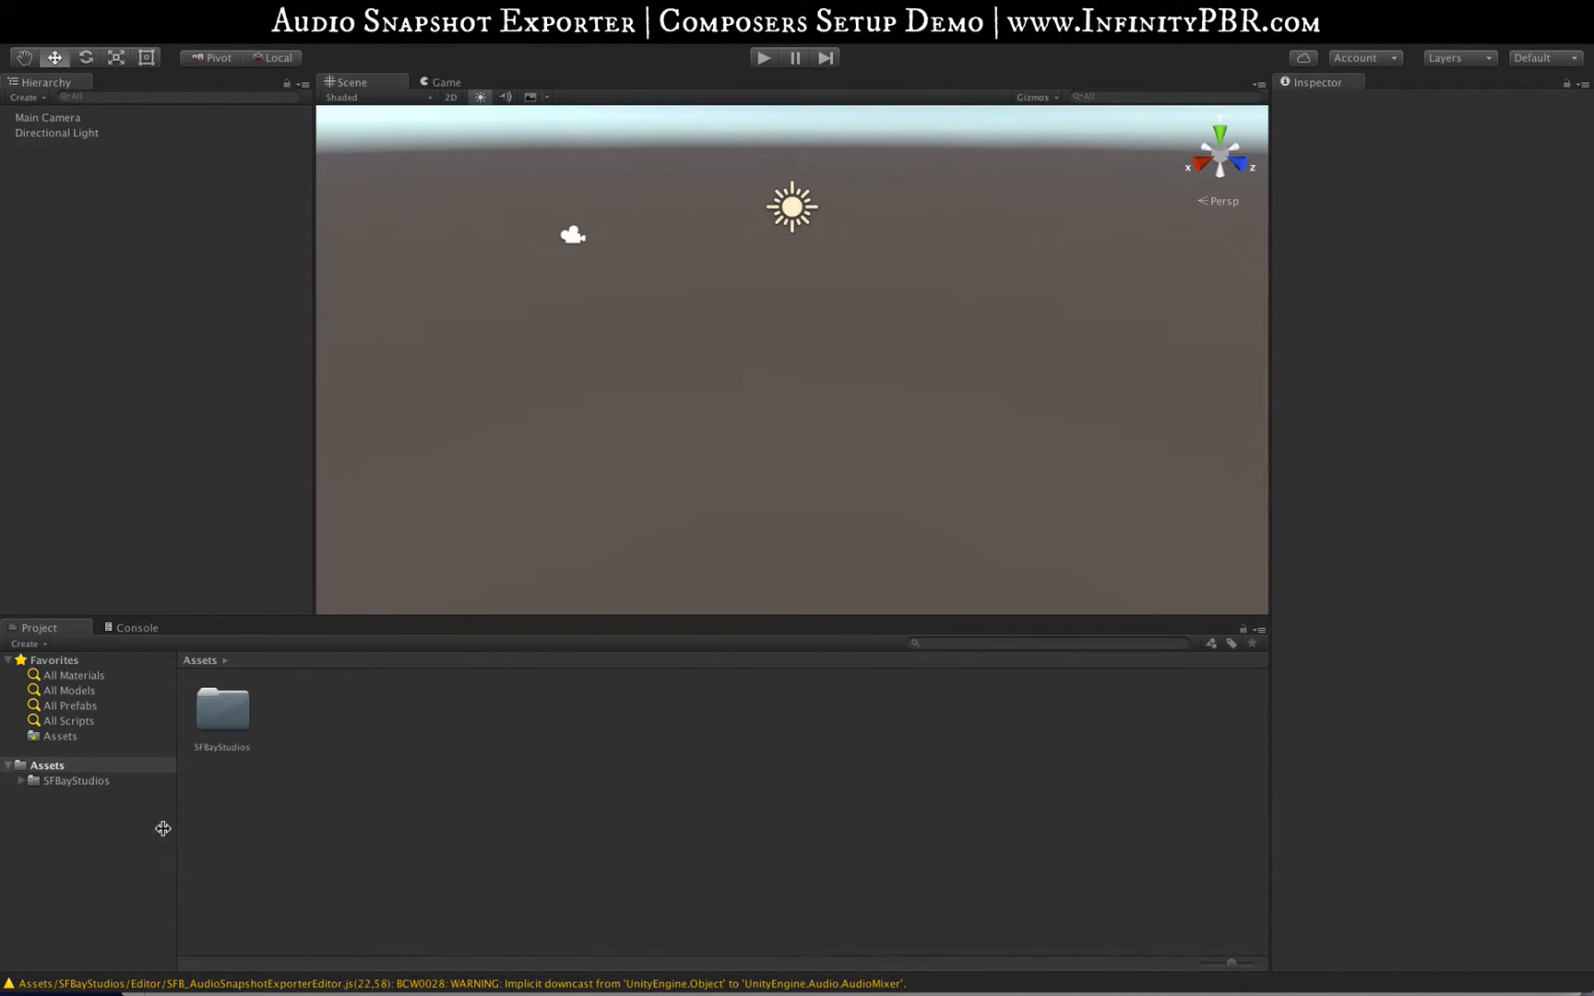
{"action": "left_click", "coordinate": [20, 780]}
{"action": "left_click", "coordinate": [78, 799]}
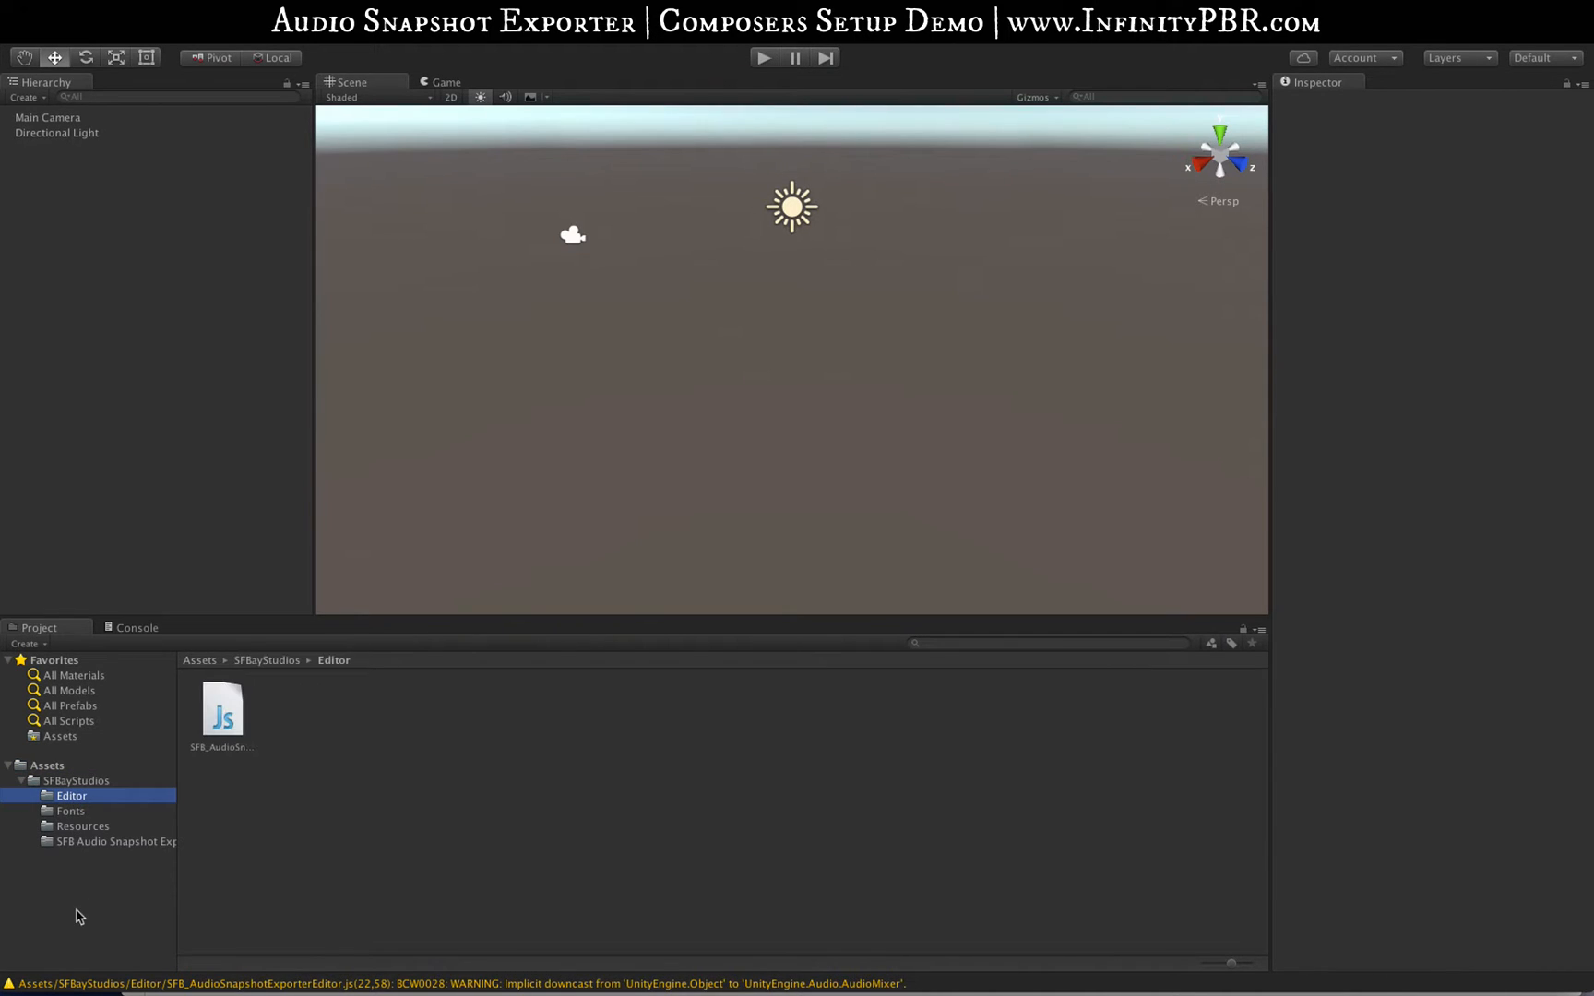
{"action": "left_click", "coordinate": [85, 812]}
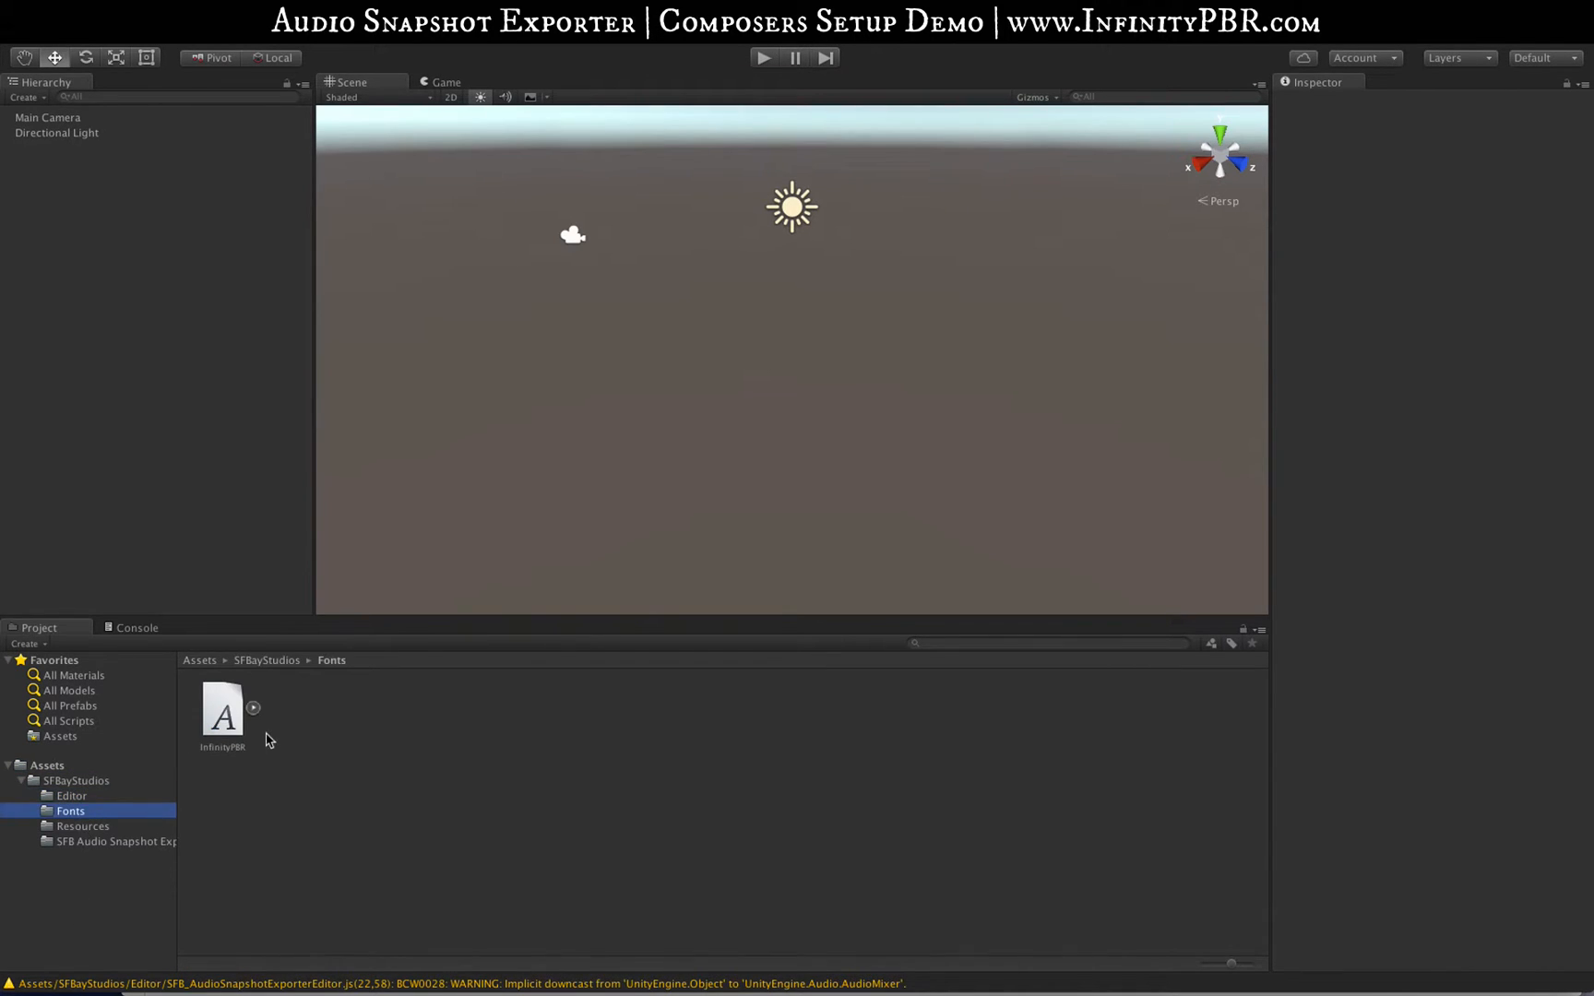
{"action": "left_click", "coordinate": [99, 827]}
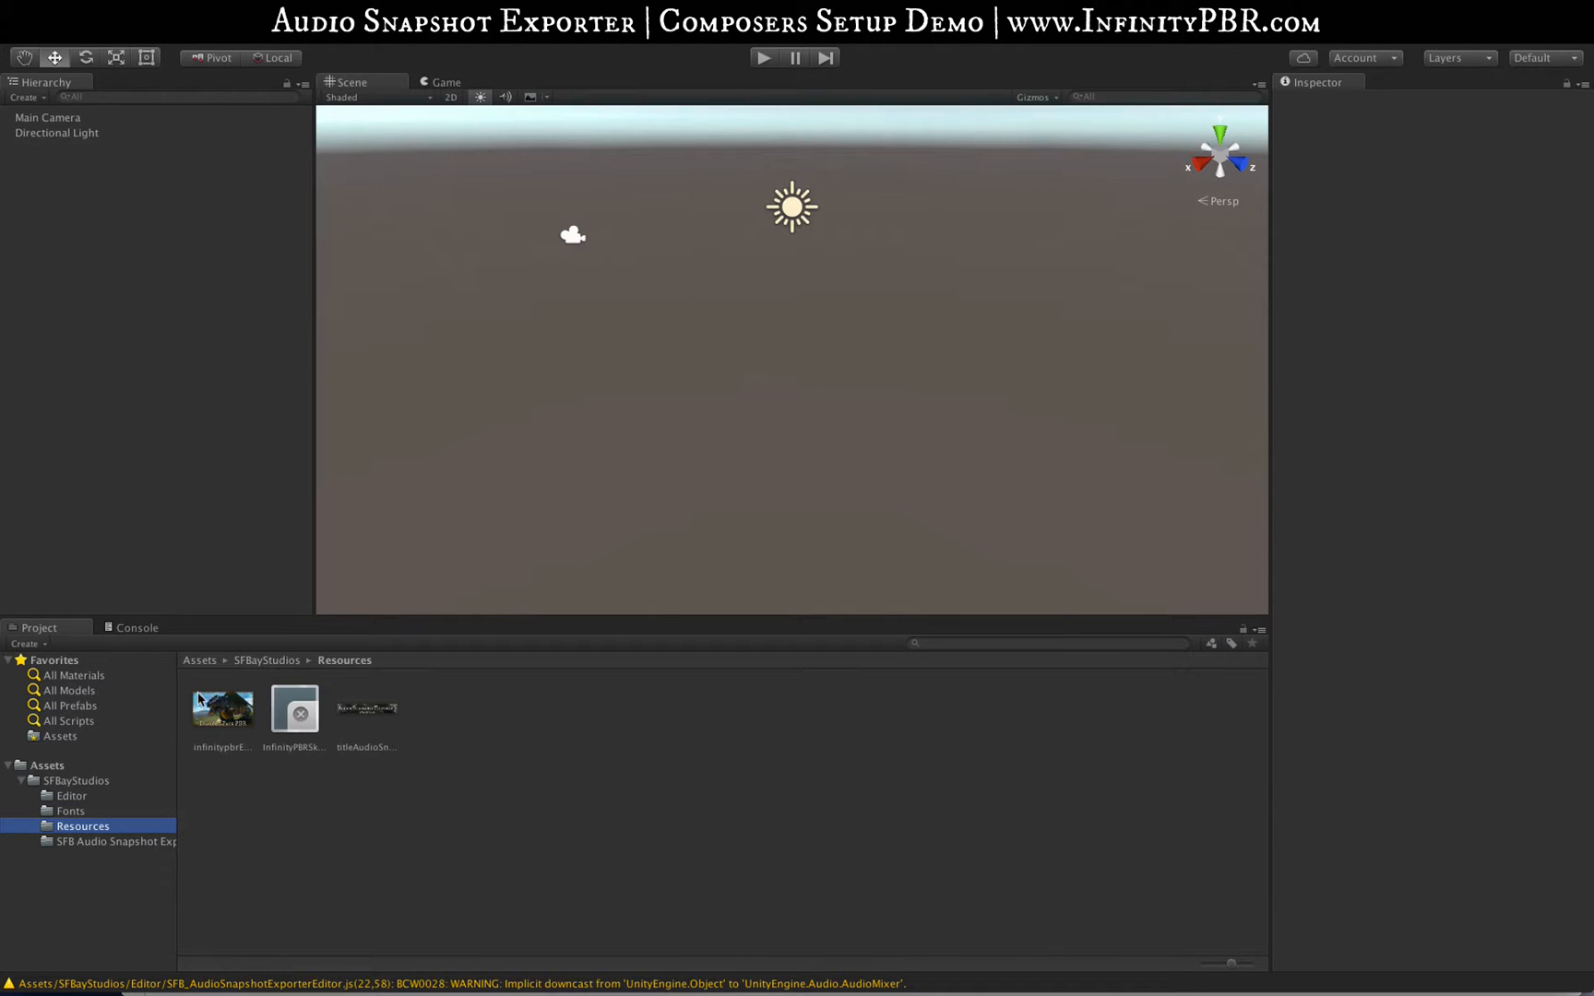
{"action": "left_click", "coordinate": [94, 842]}
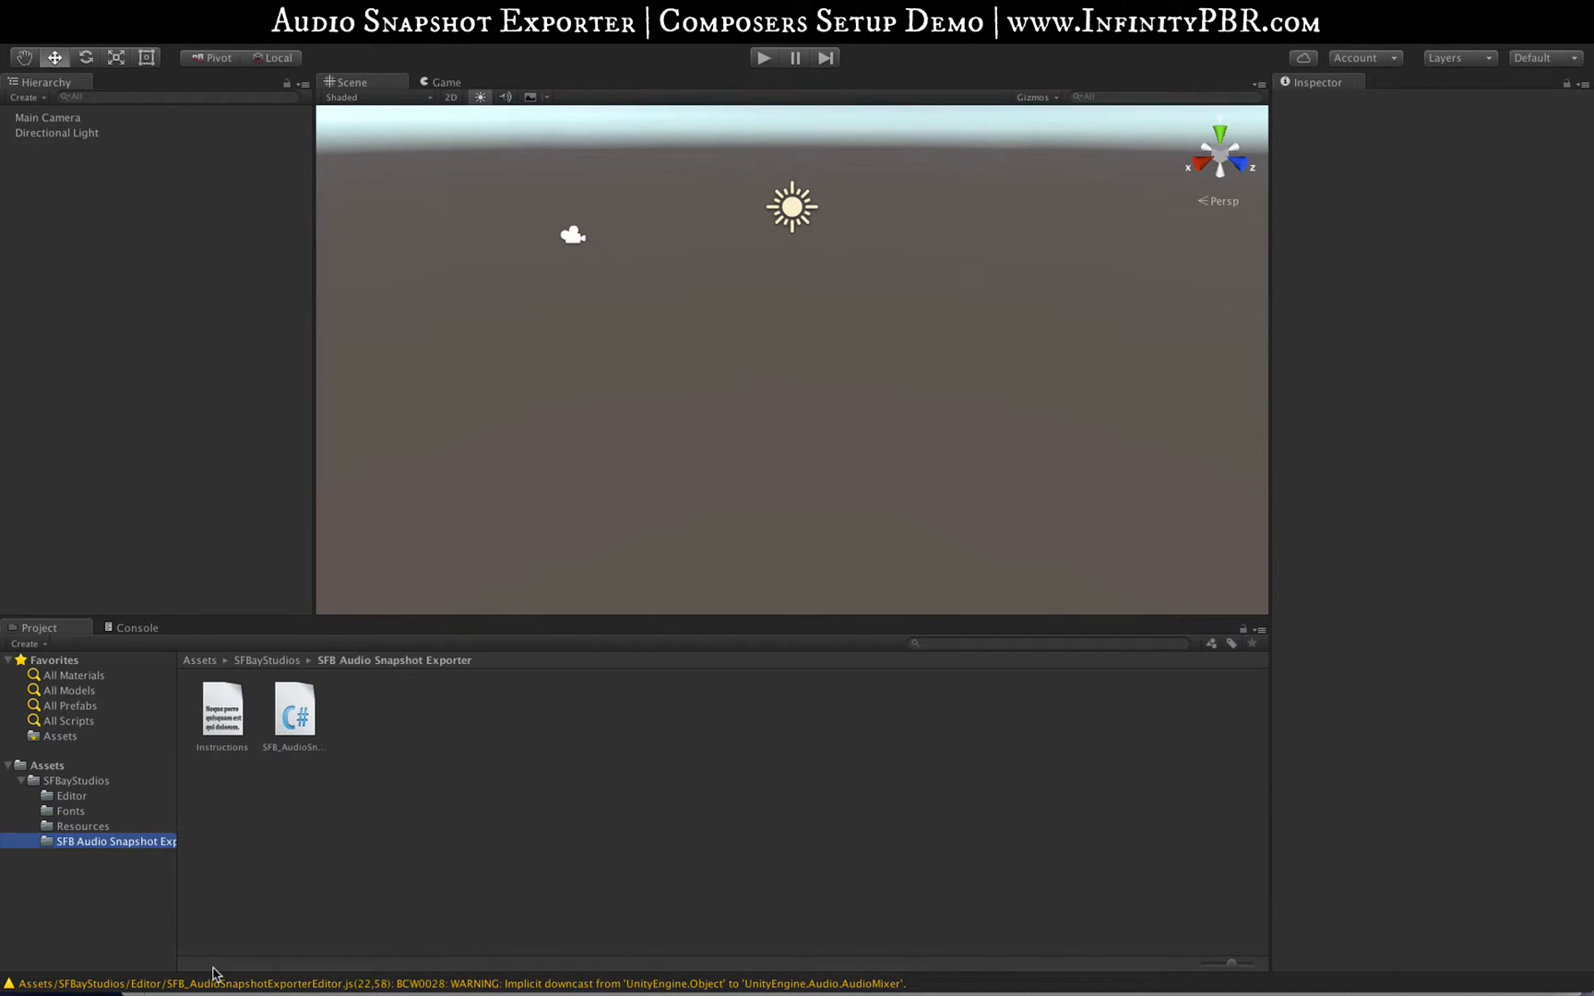
{"action": "left_click_drag", "start_coordinate": [177, 899], "coordinate": [213, 895]}
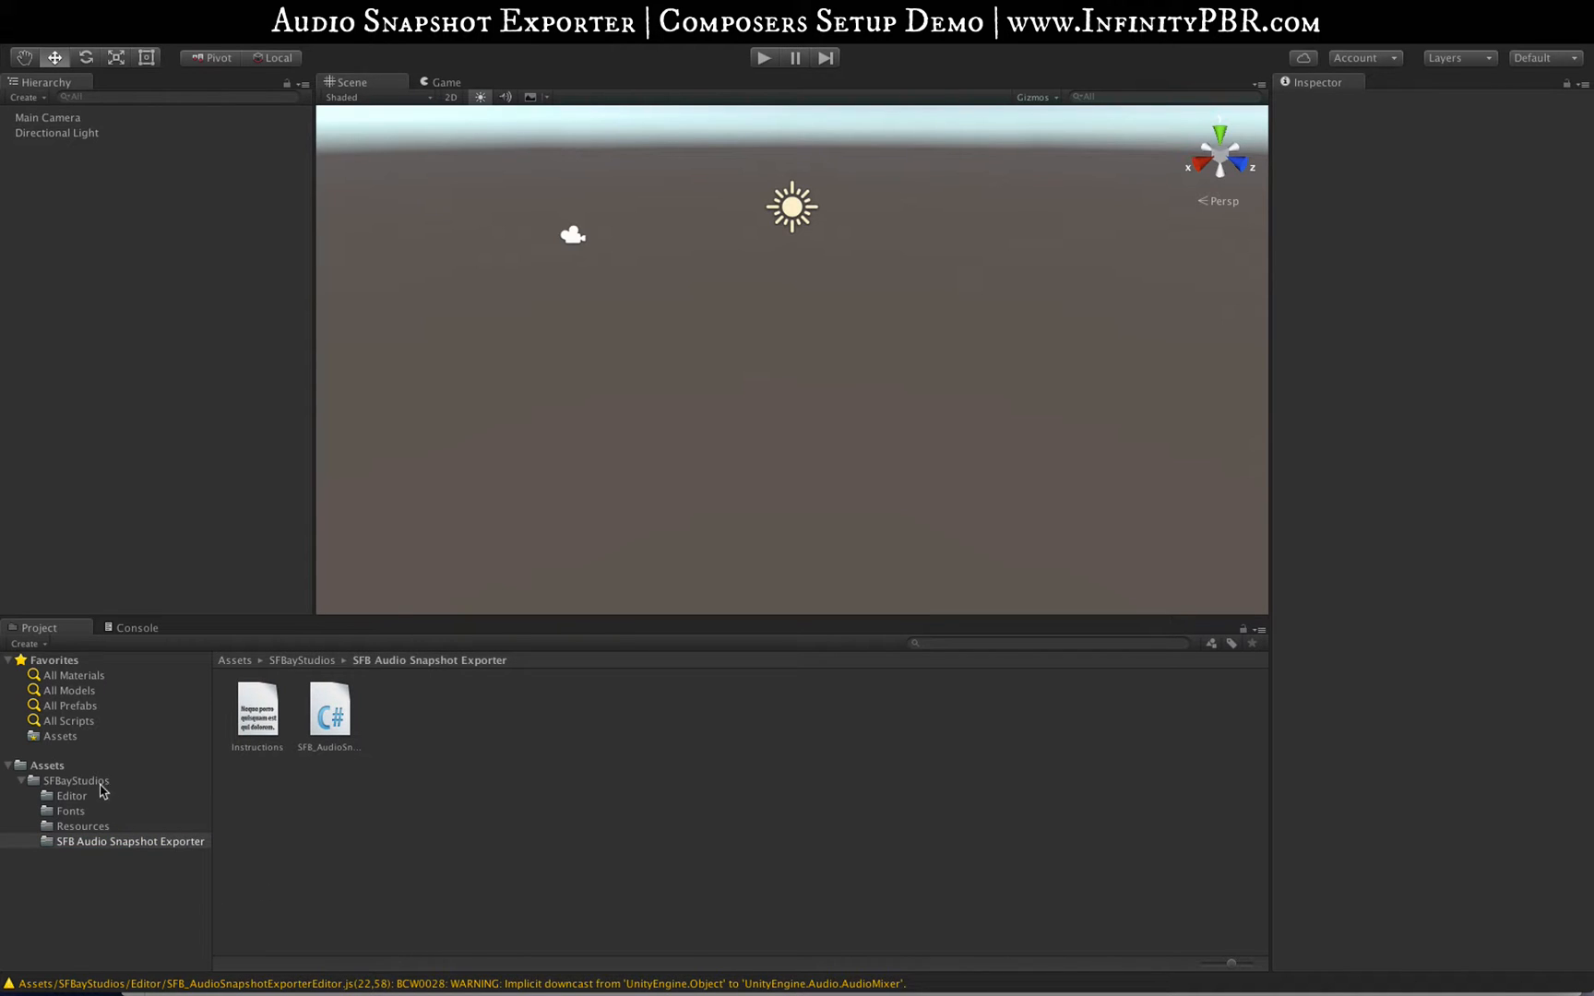
{"action": "left_click", "coordinate": [63, 782]}
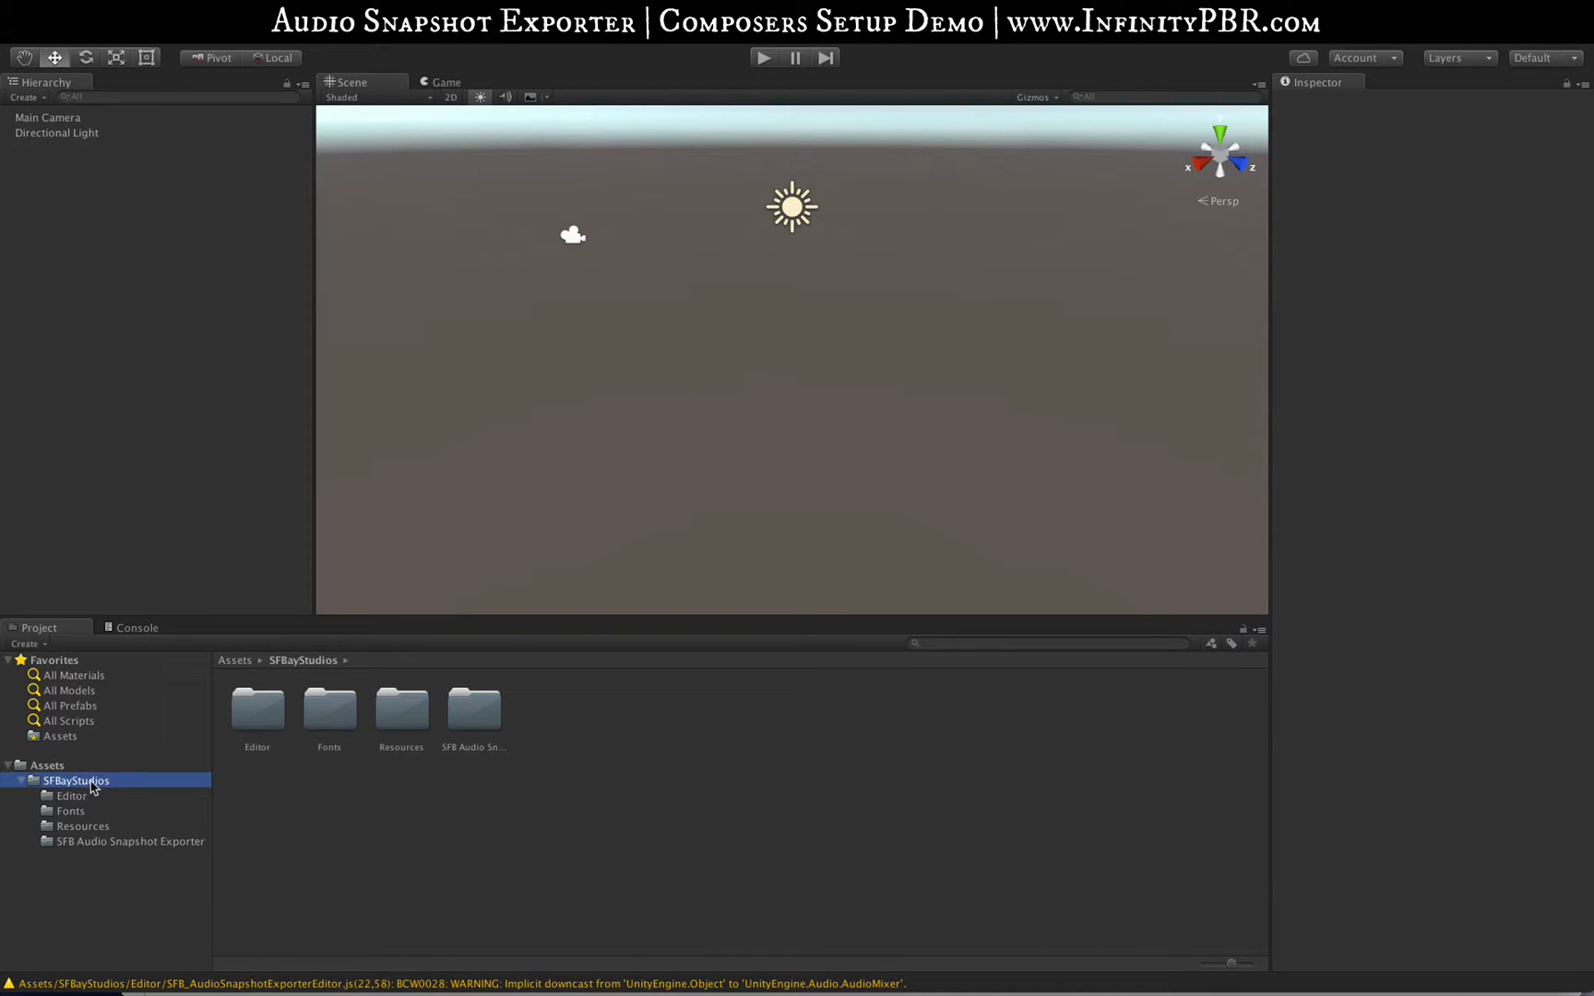
{"action": "left_click", "coordinate": [49, 767]}
{"action": "right_click", "coordinate": [49, 767]}
{"action": "mouse_move", "coordinate": [103, 653]}
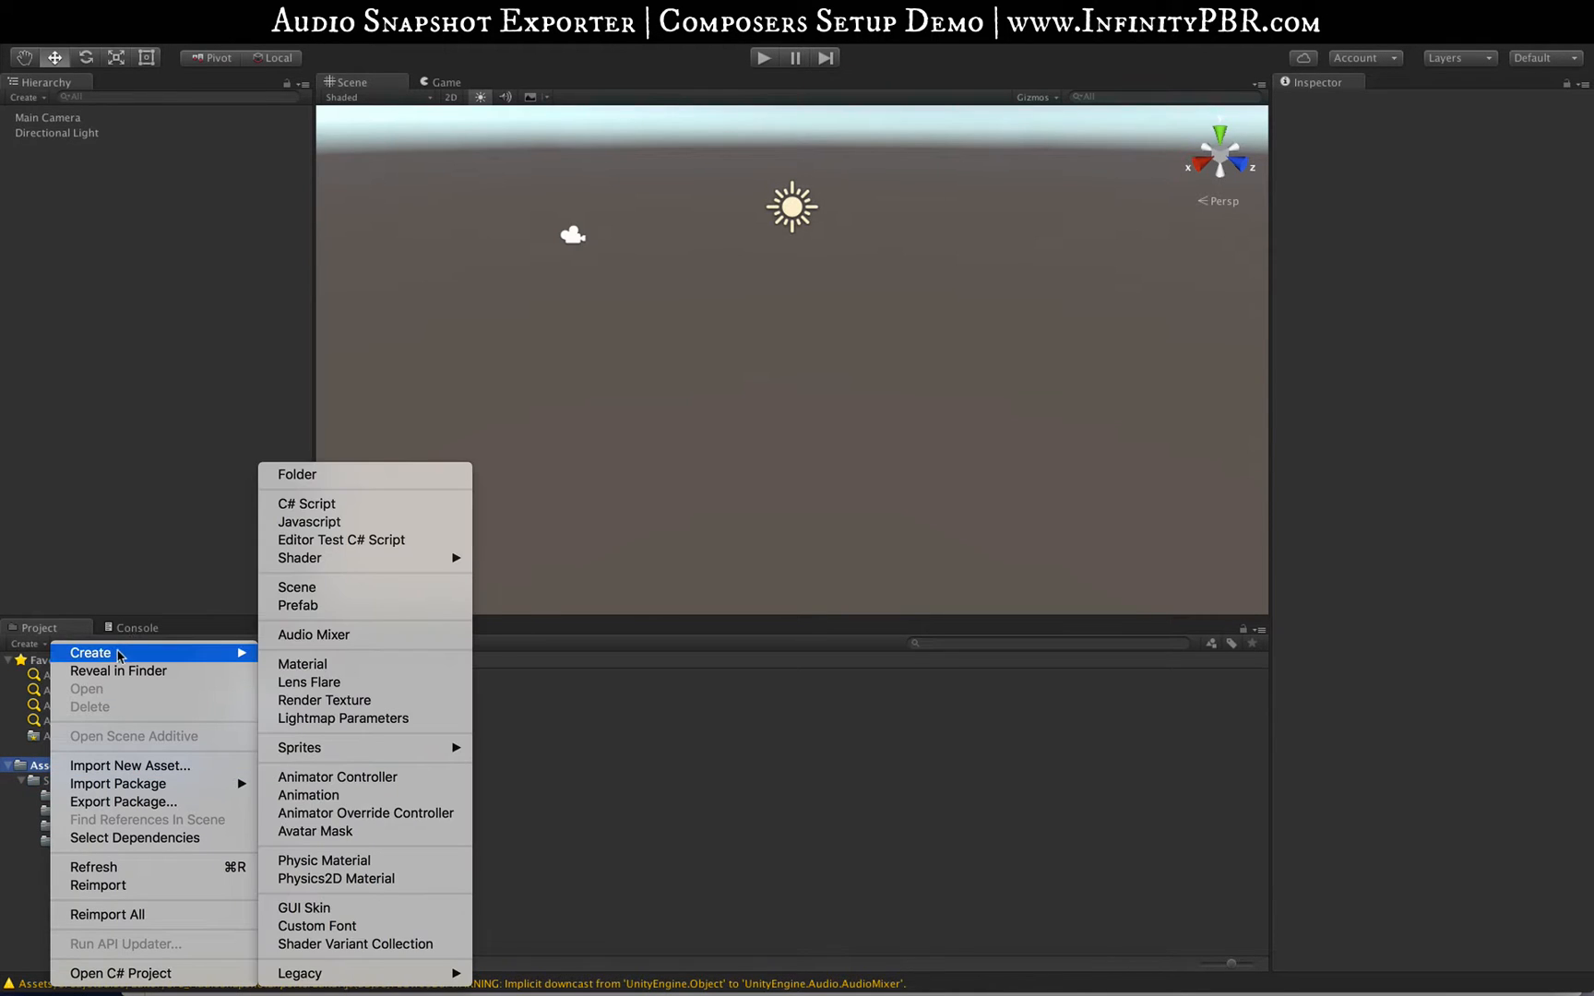
{"action": "left_click", "coordinate": [40, 771]}
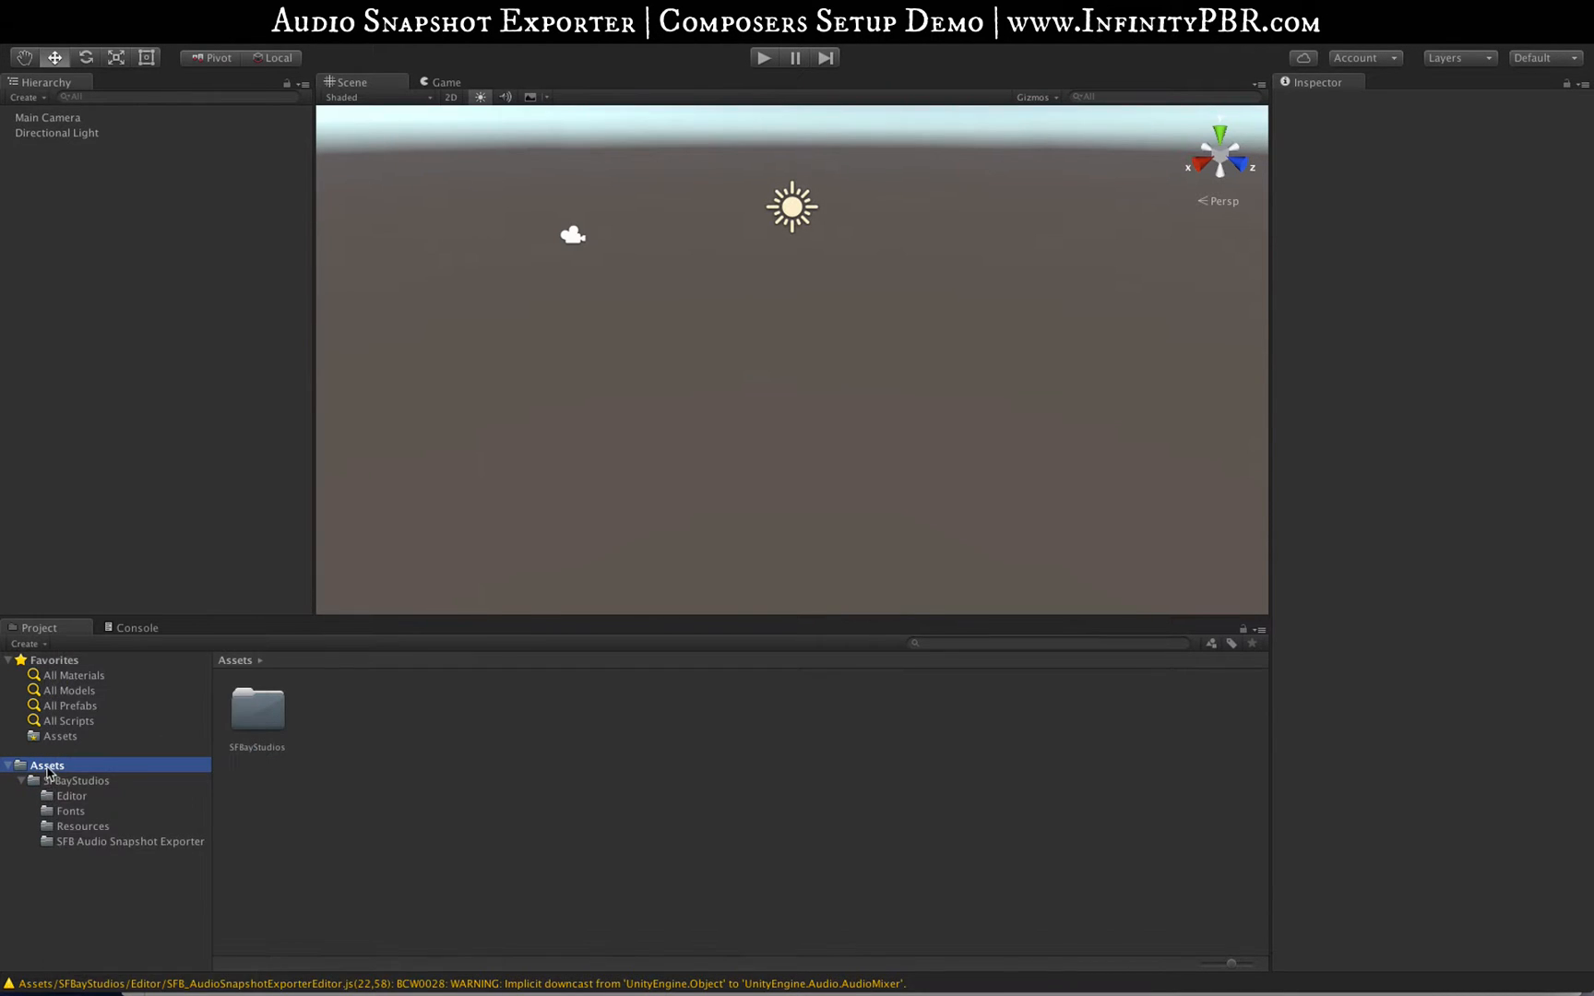
Step: Create a new folder in Assets named ComposersFolder
{"action": "right_click", "coordinate": [46, 765]}
{"action": "mouse_move", "coordinate": [139, 652]}
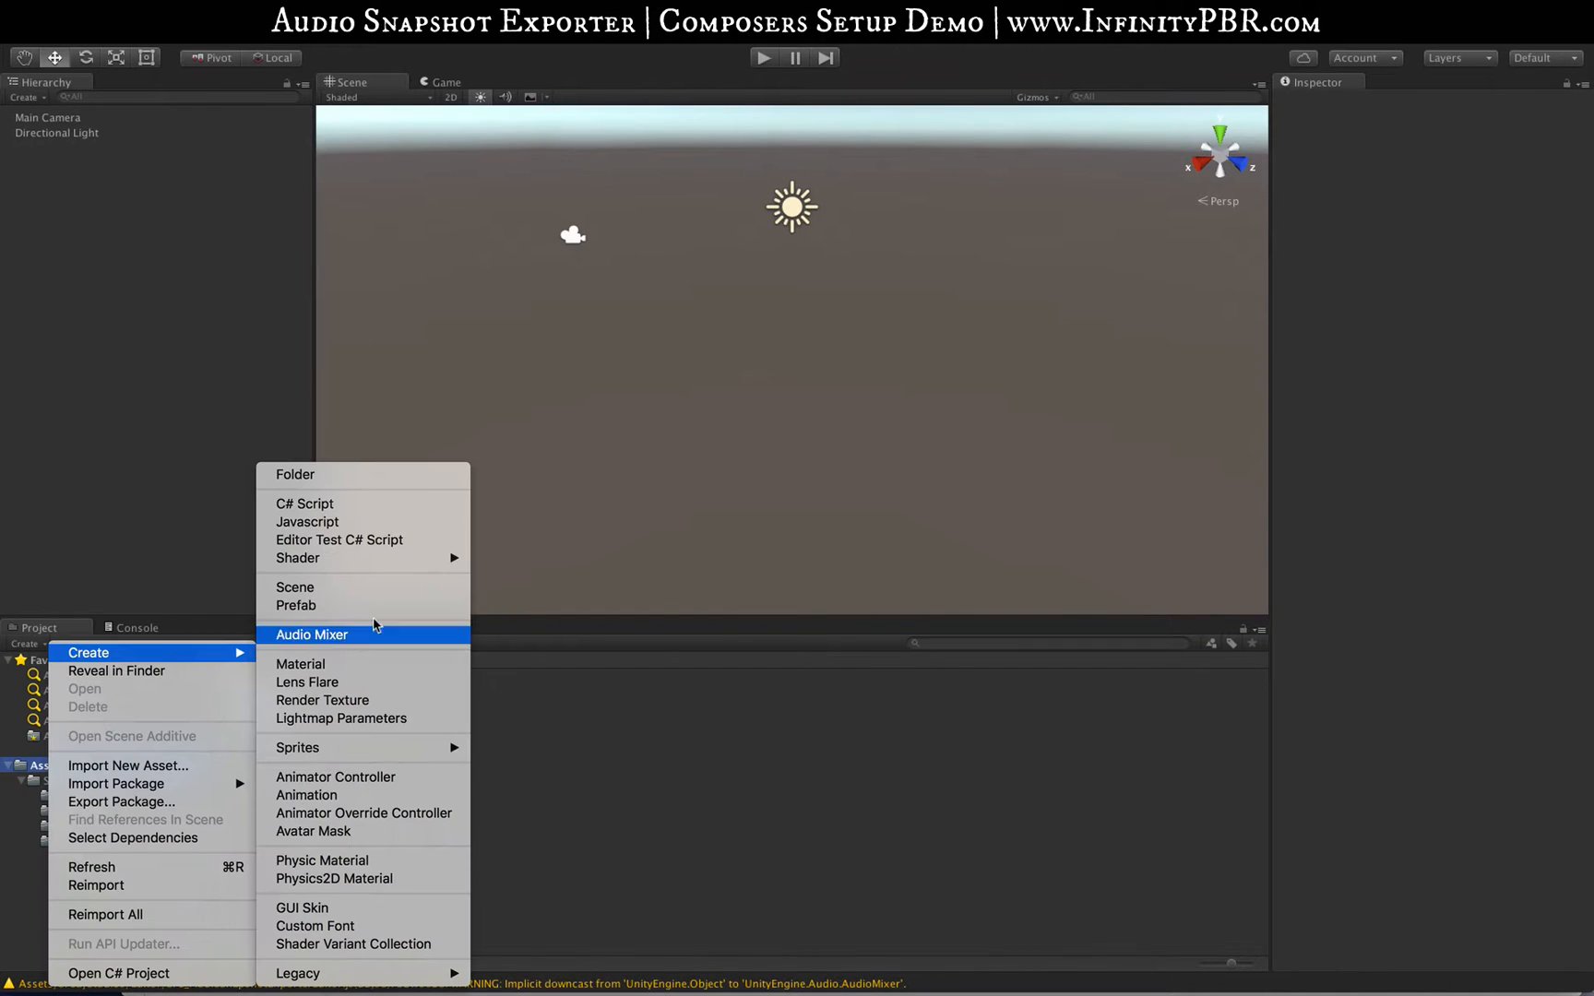
{"action": "left_click", "coordinate": [340, 475]}
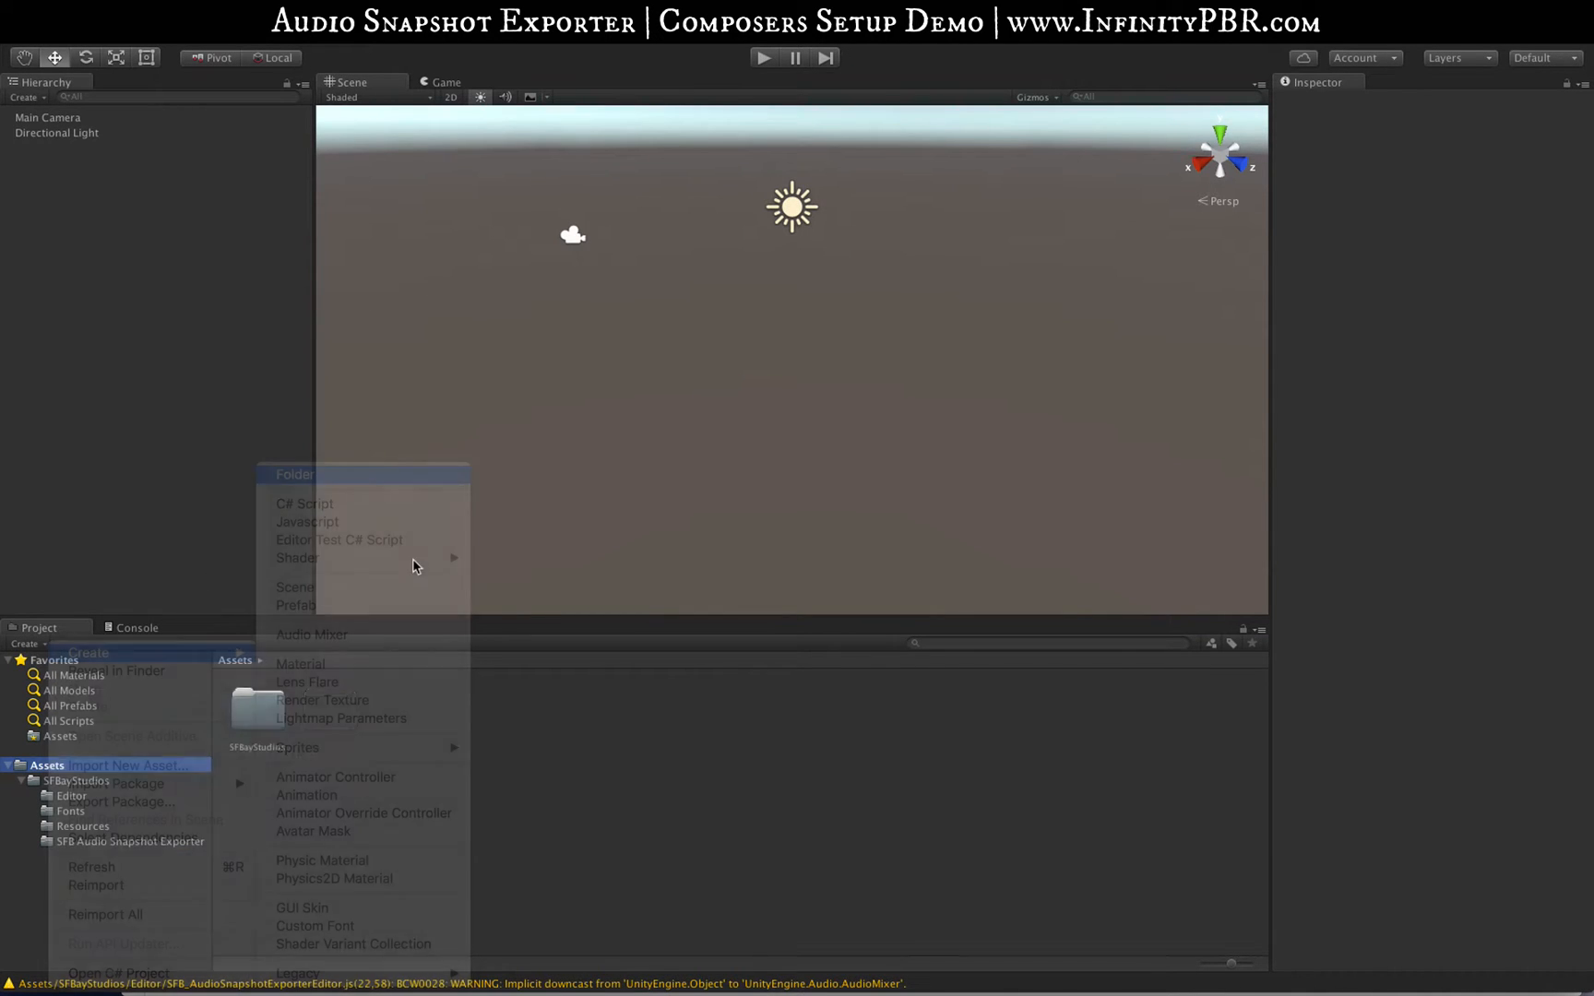
{"action": "type", "text": "Composers"}
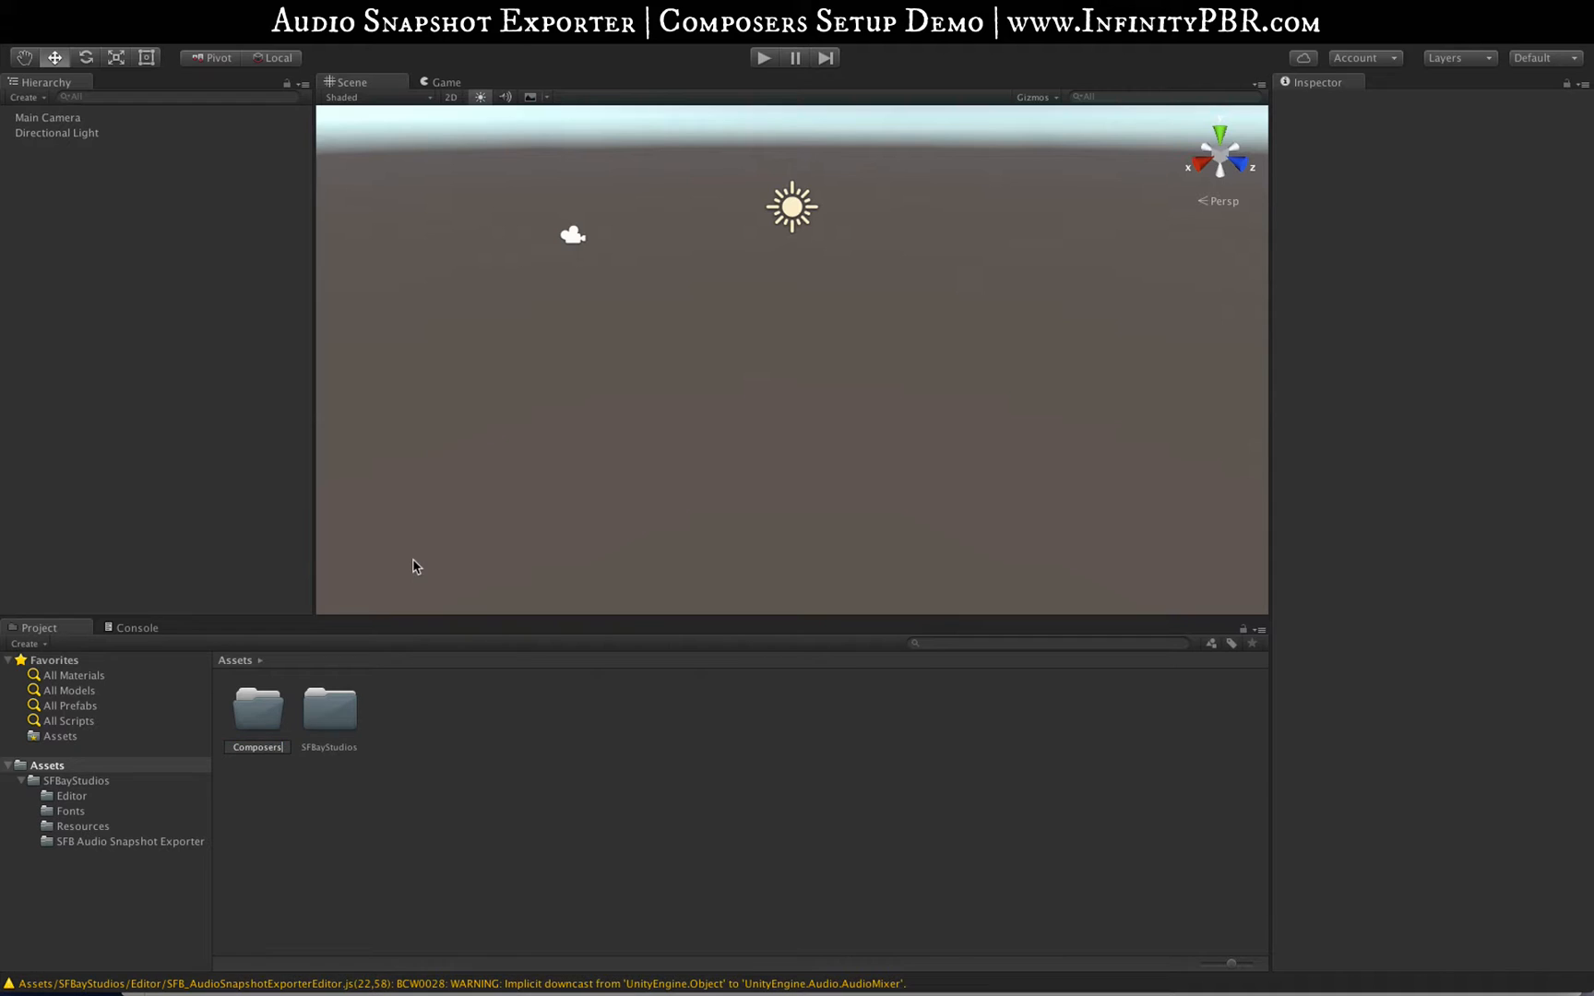
{"action": "type", "text": "Folder"}
{"action": "key", "text": "Return"}
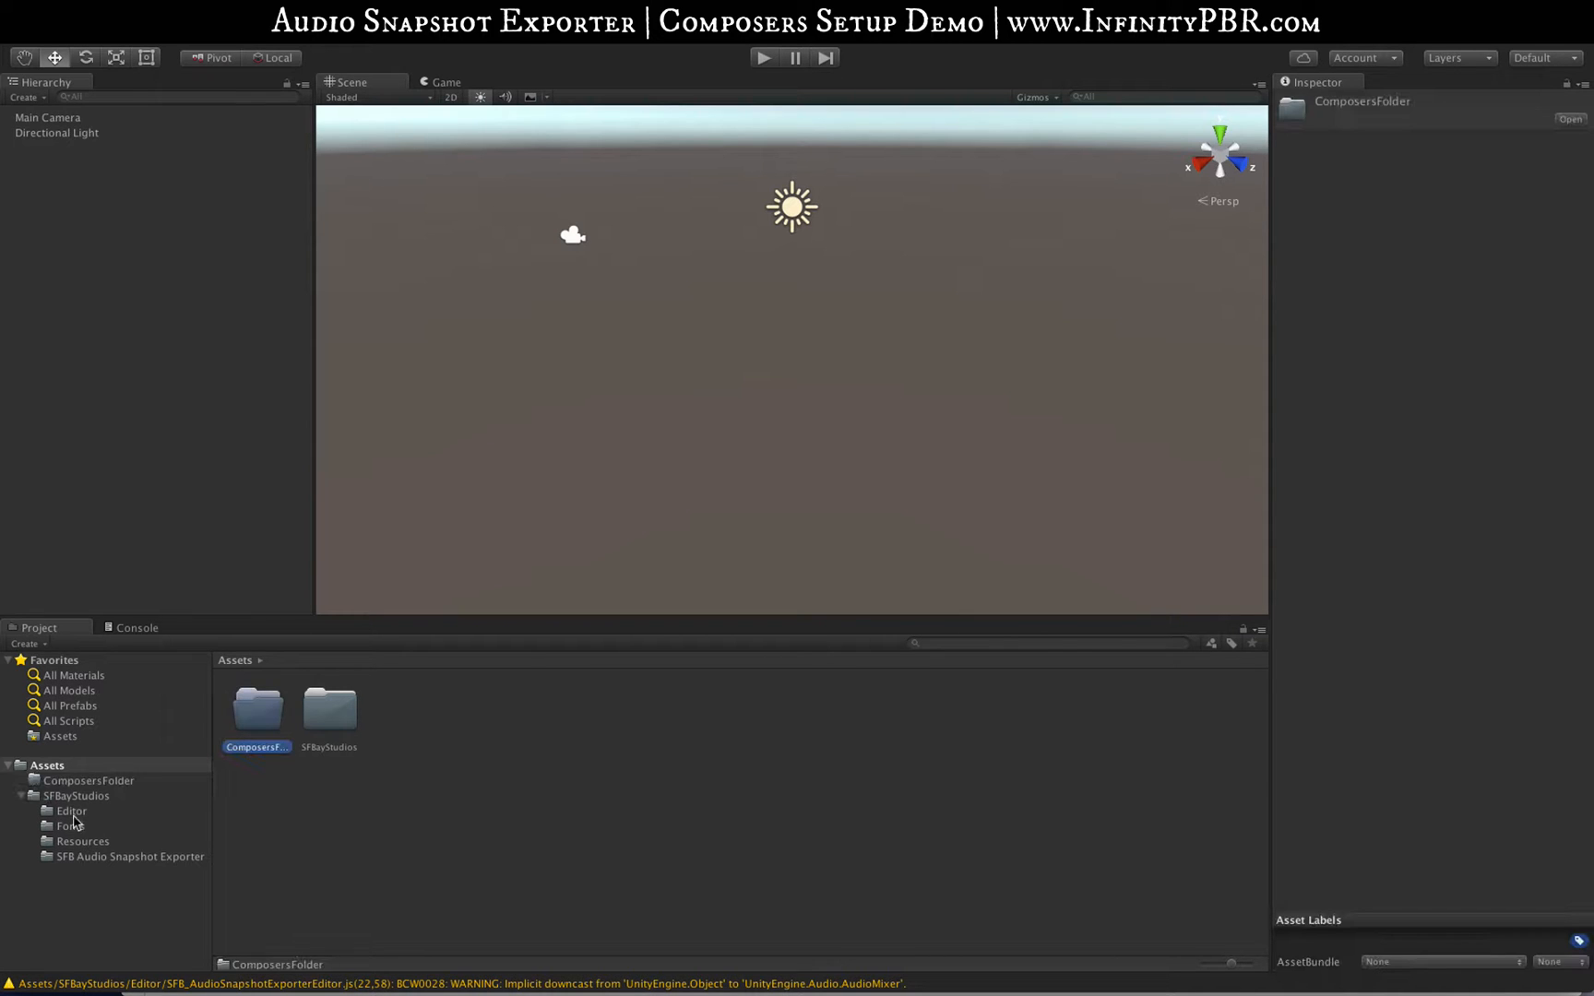
Step: Move the Editor, Fonts, Resources and SFB Audio Snapshot Exporter folders into ComposersFolder
{"action": "left_click", "coordinate": [81, 784]}
{"action": "left_click", "coordinate": [74, 811]}
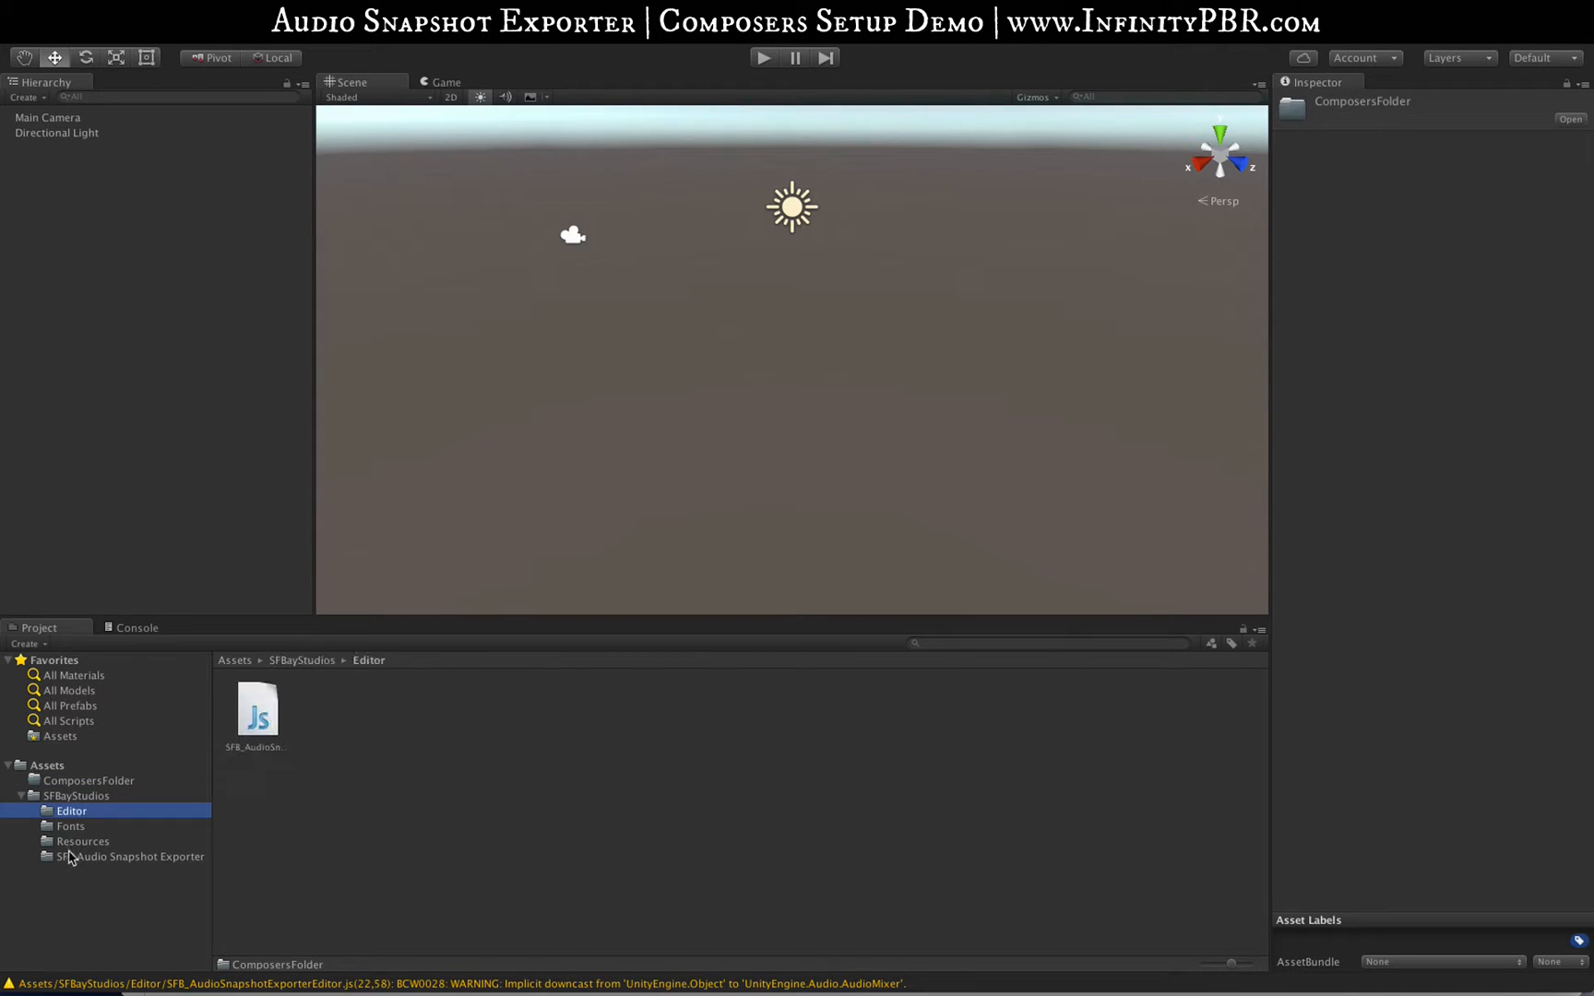
{"action": "left_click", "coordinate": [72, 857], "text": "shift"}
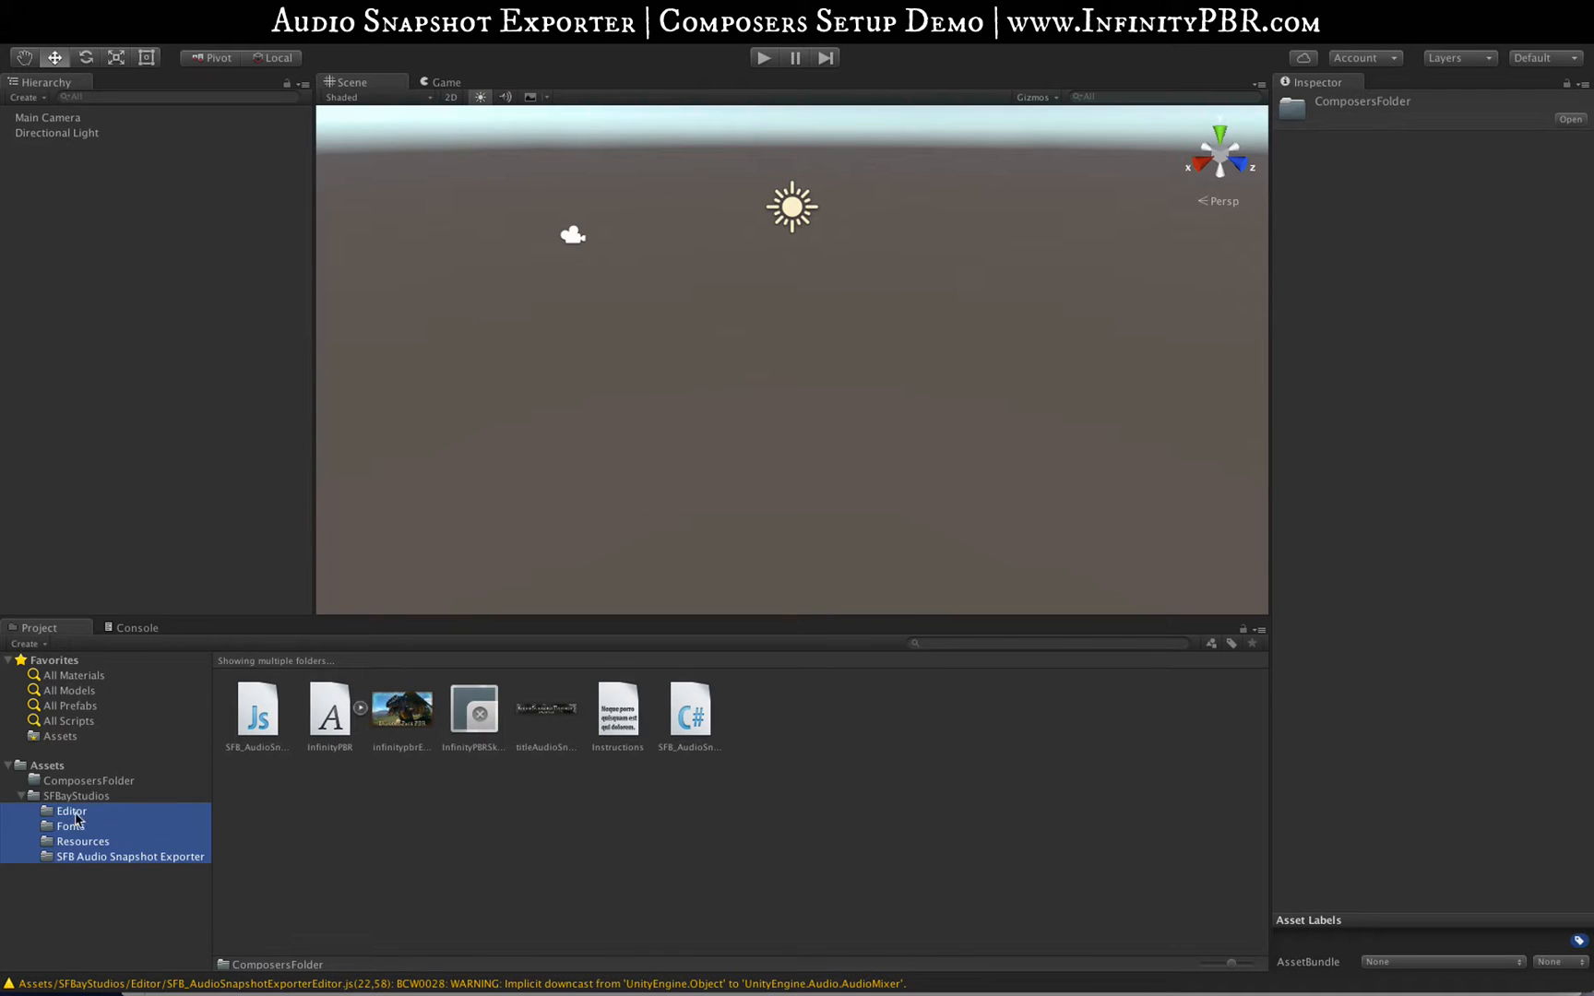
{"action": "left_click_drag", "start_coordinate": [76, 818], "coordinate": [116, 786]}
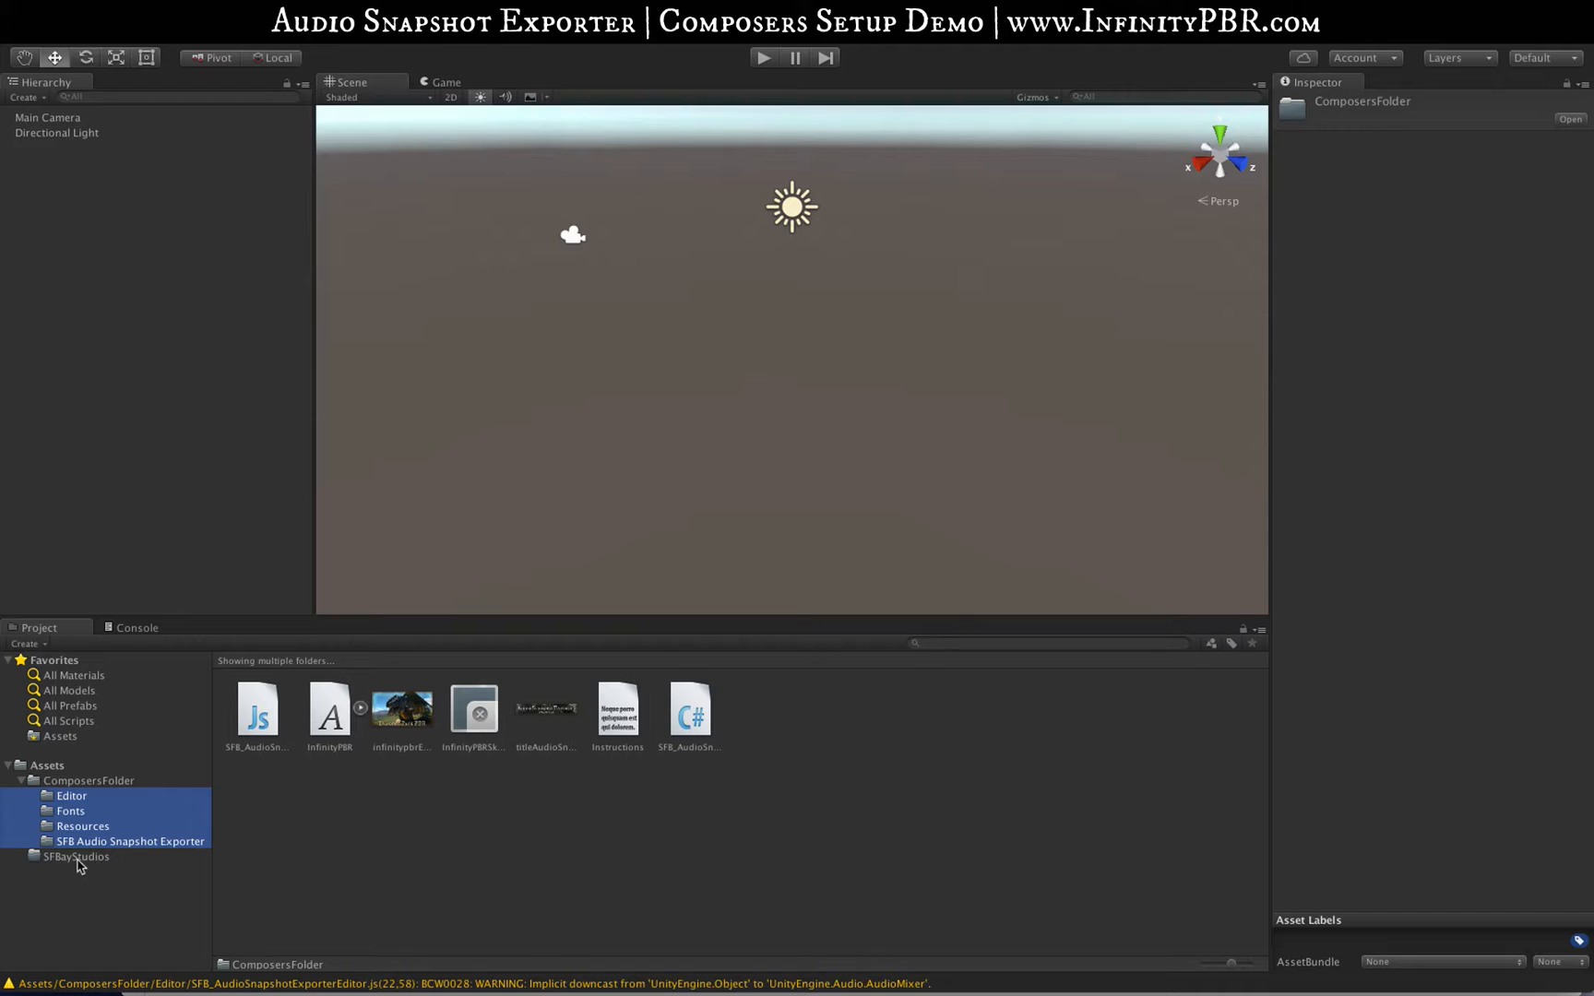
Step: Delete the now empty SFBayStudios folder from Assets
{"action": "left_click", "coordinate": [46, 799]}
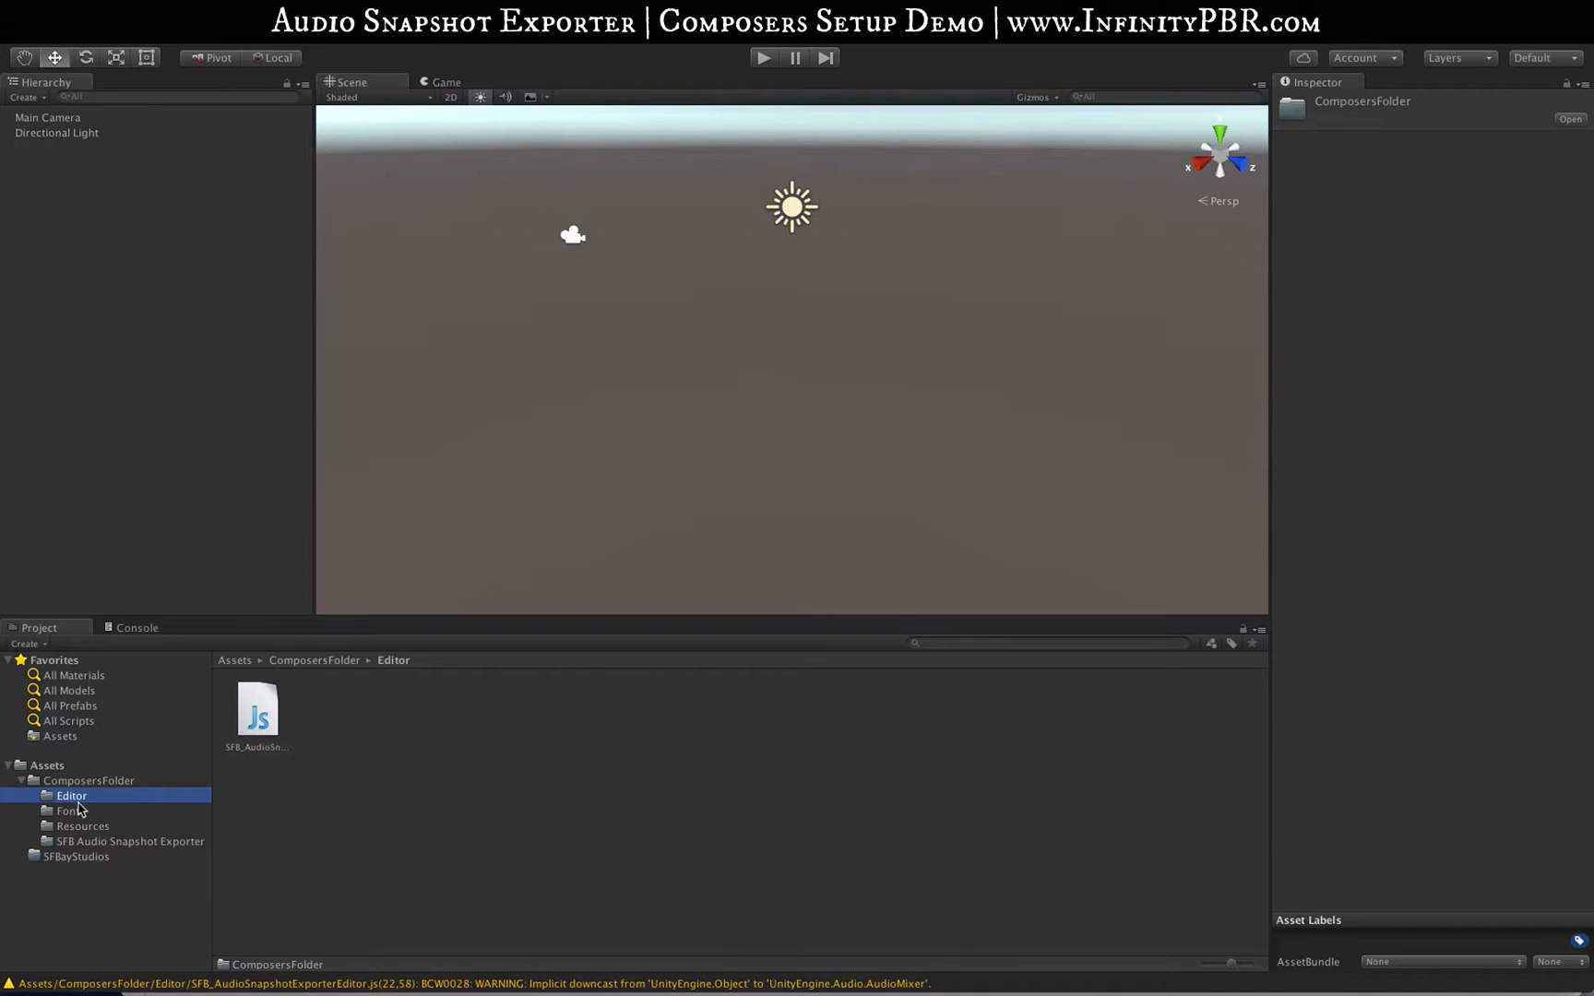
{"action": "left_click", "coordinate": [73, 855]}
{"action": "right_click", "coordinate": [29, 861]}
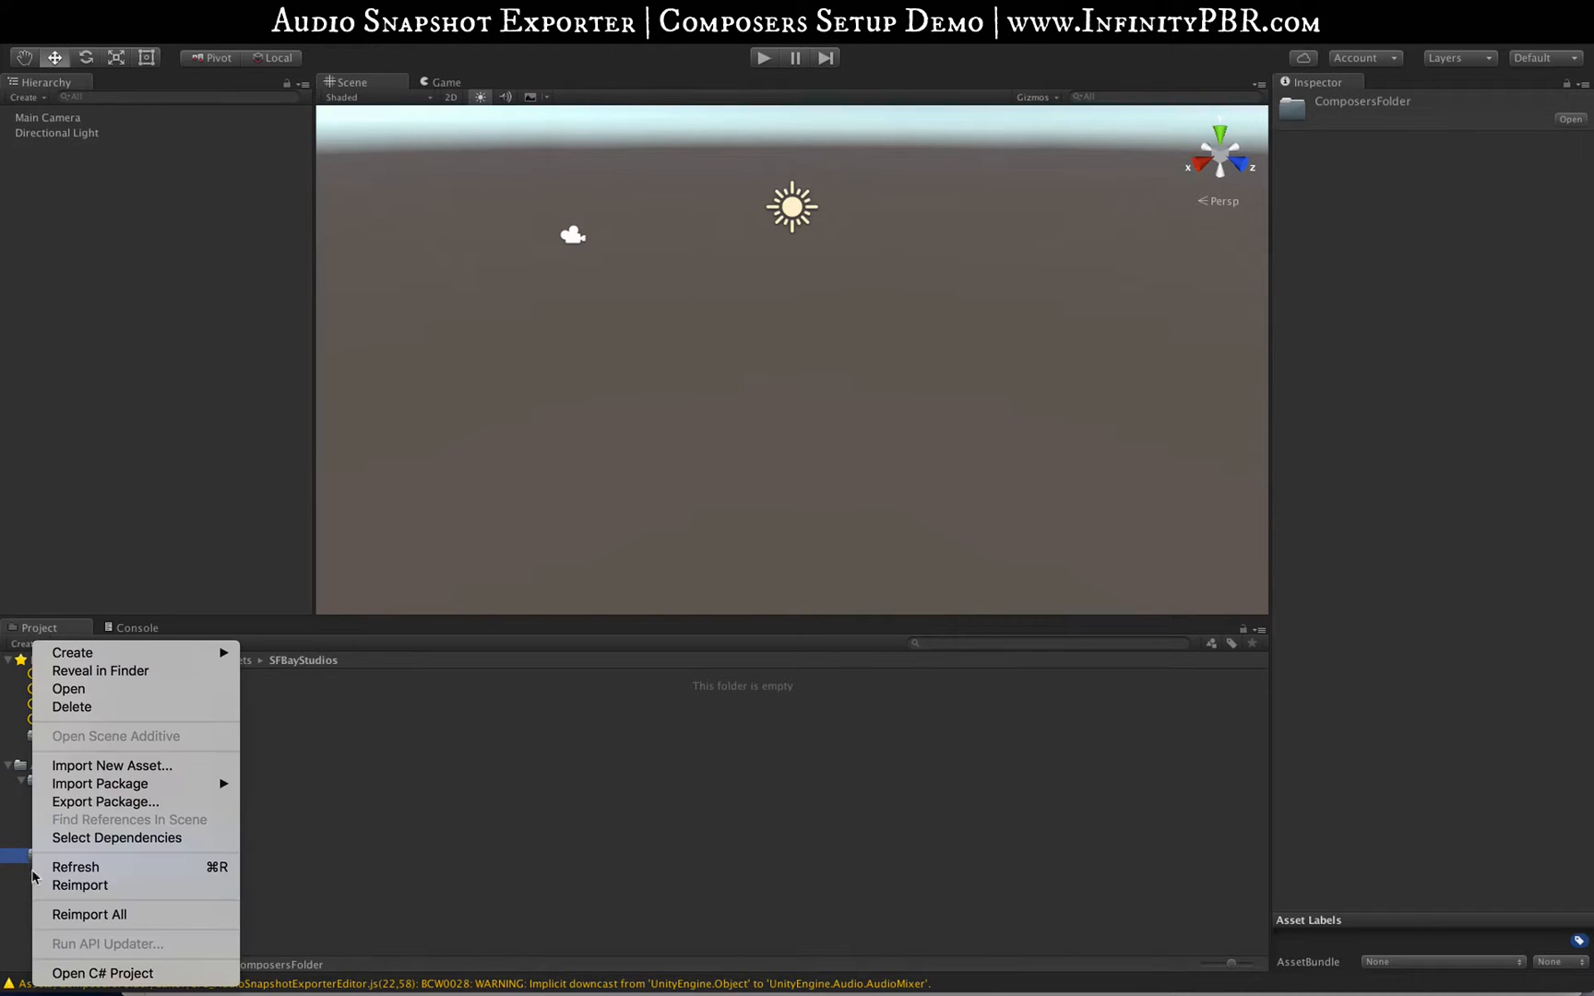
{"action": "left_click", "coordinate": [72, 706]}
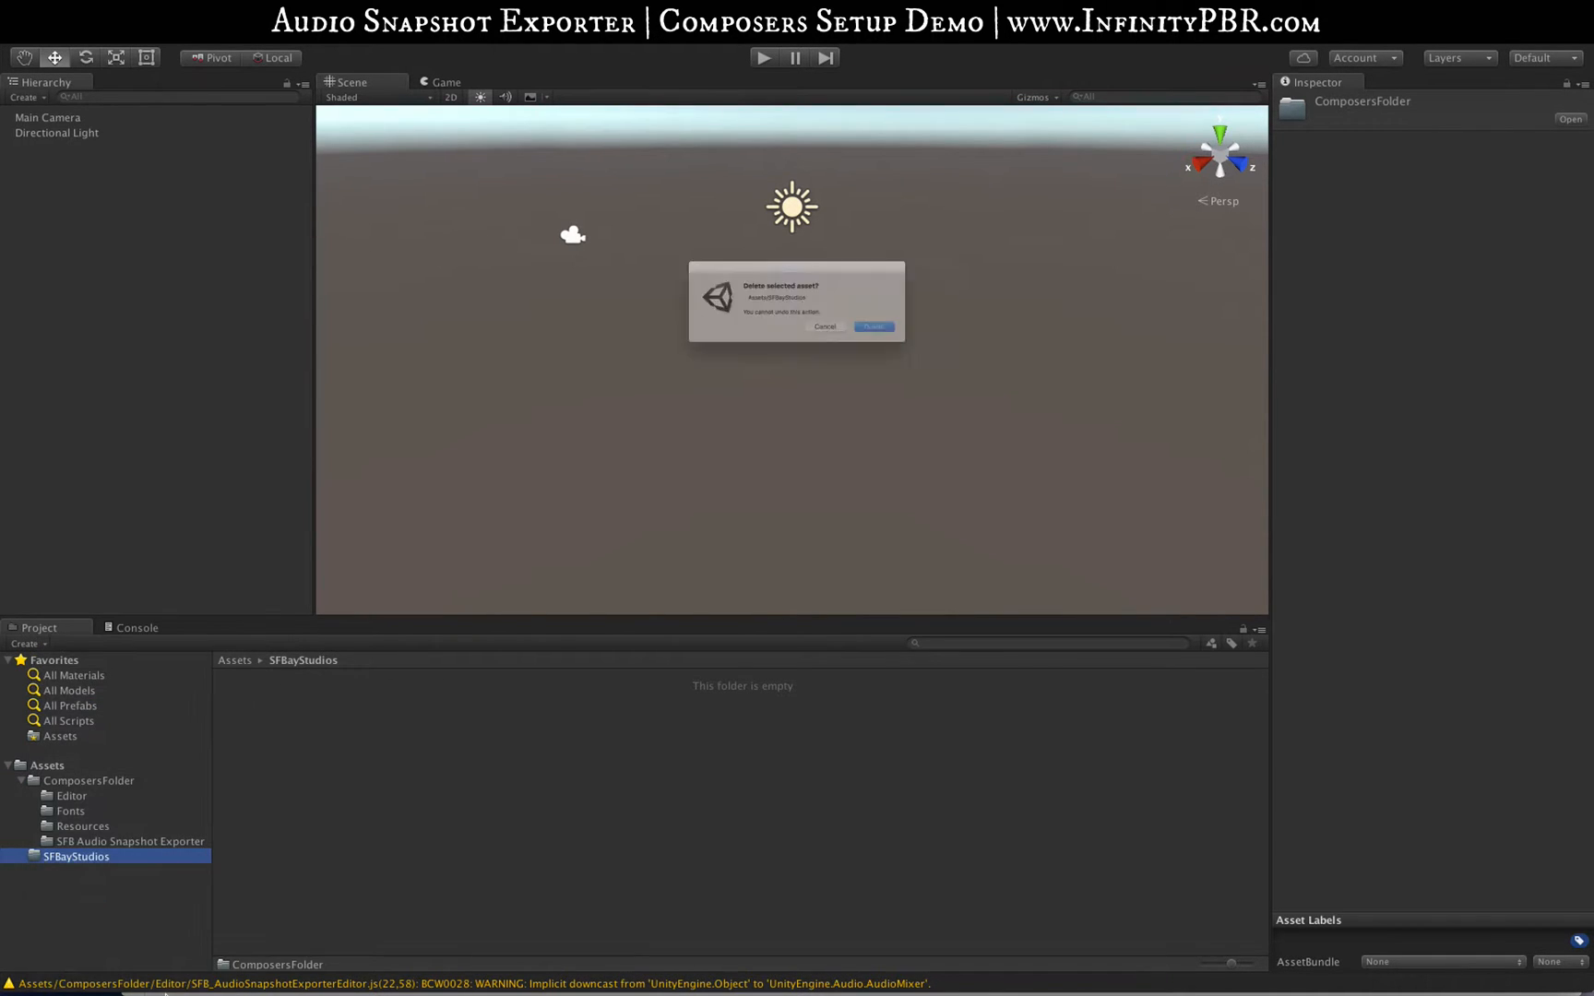
{"action": "left_click", "coordinate": [933, 347]}
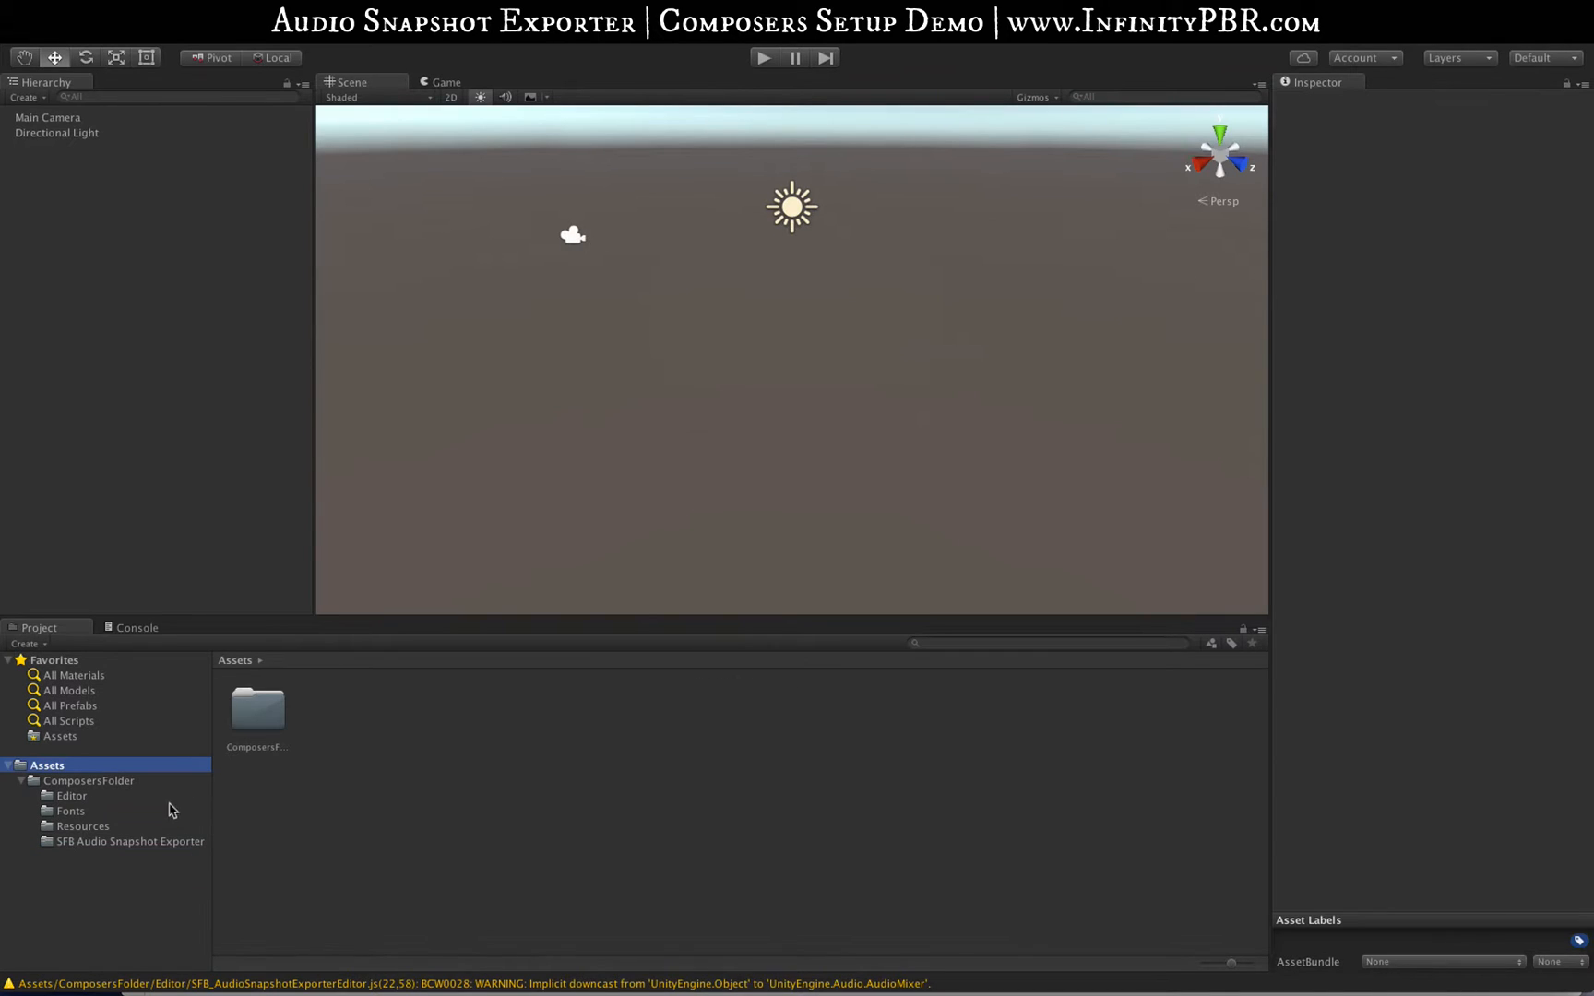
Step: Select ComposersFolder and save the project
{"action": "left_click", "coordinate": [95, 782]}
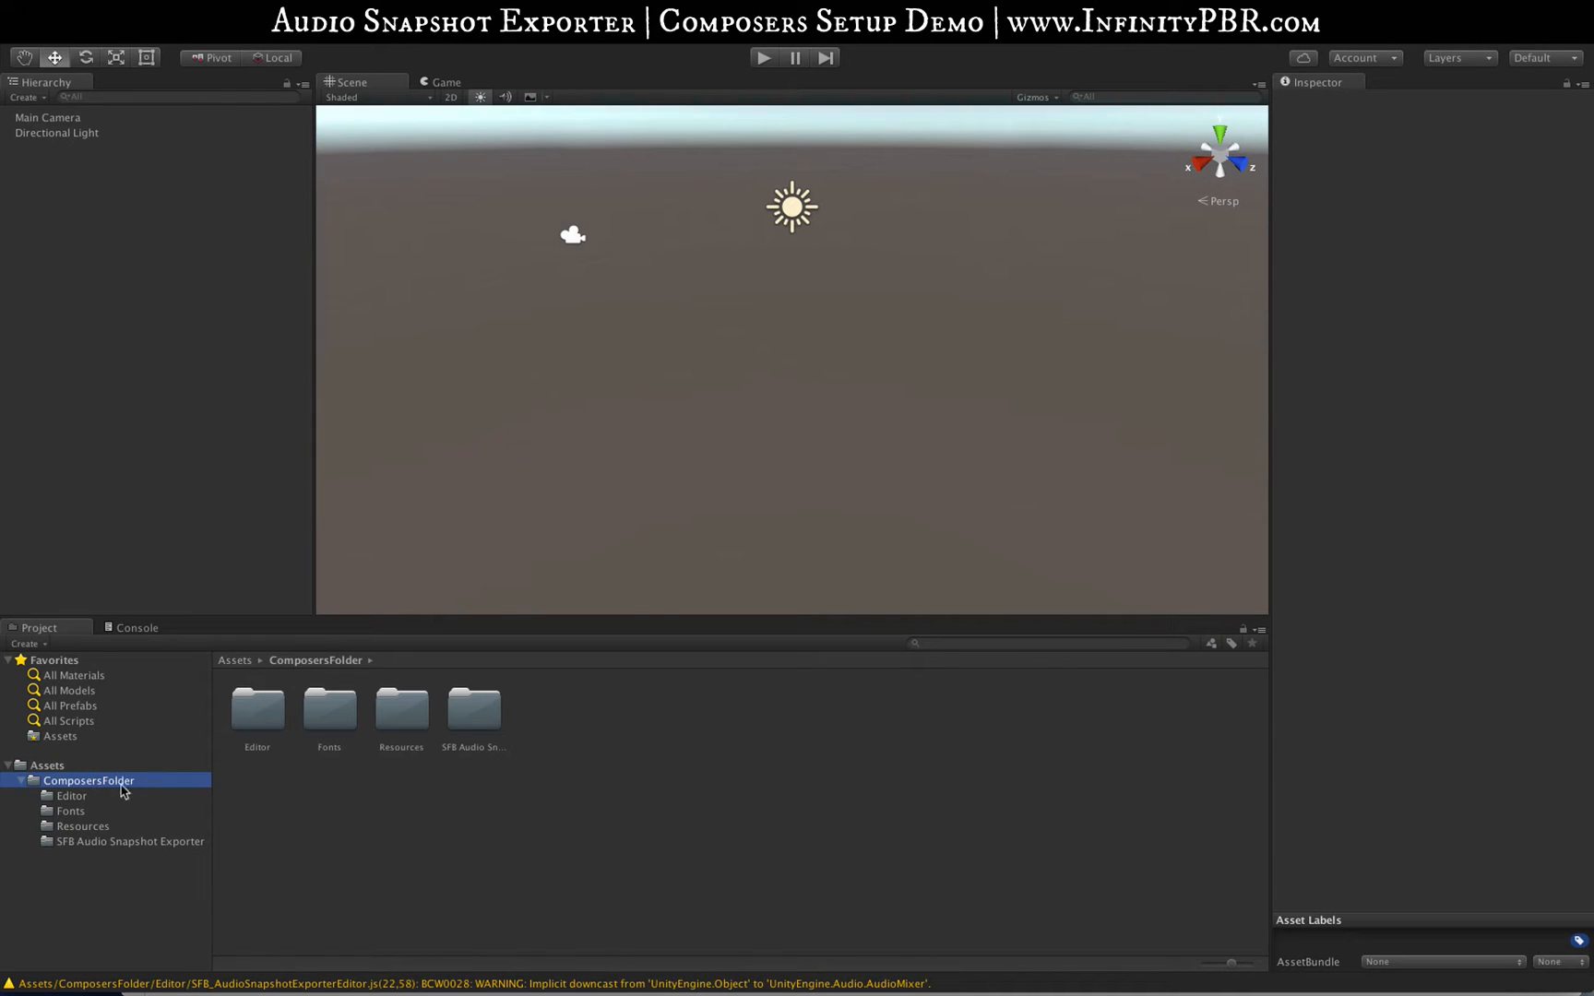
{"action": "left_click", "coordinate": [112, 11]}
{"action": "left_click", "coordinate": [908, 892]}
{"action": "left_click", "coordinate": [112, 11]}
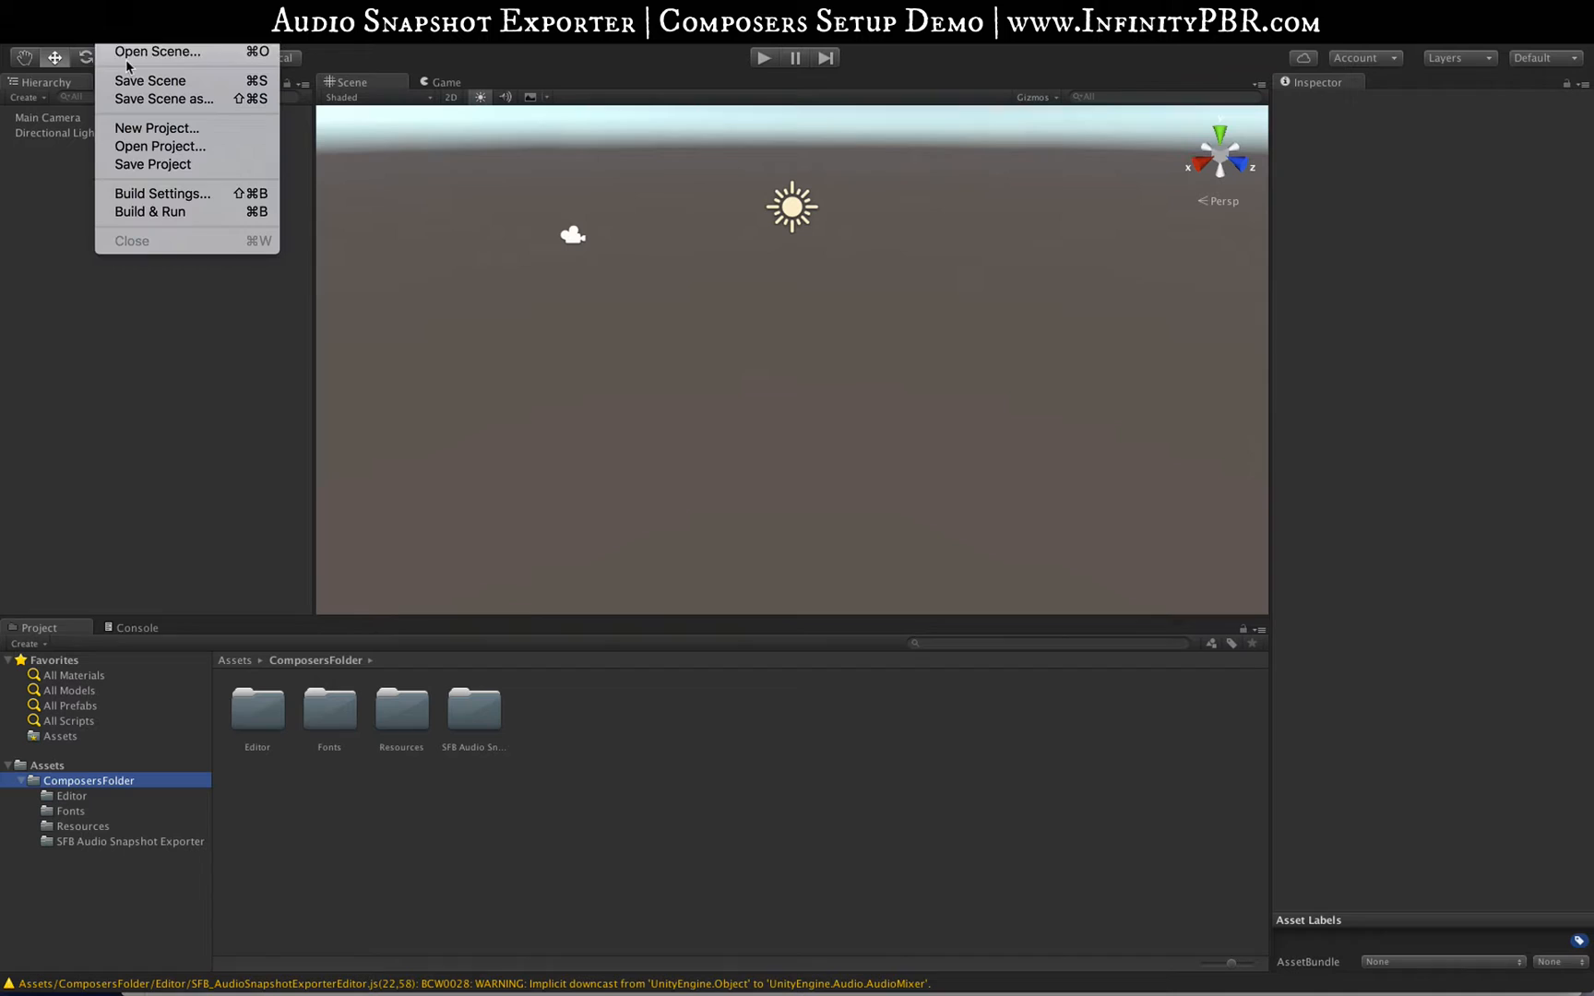
{"action": "left_click", "coordinate": [164, 164]}
Step: Save the scene as SnapshotExporterDemo.unity inside a new Demo subfolder of ComposersFolder
{"action": "left_click", "coordinate": [111, 11]}
{"action": "left_click", "coordinate": [164, 99]}
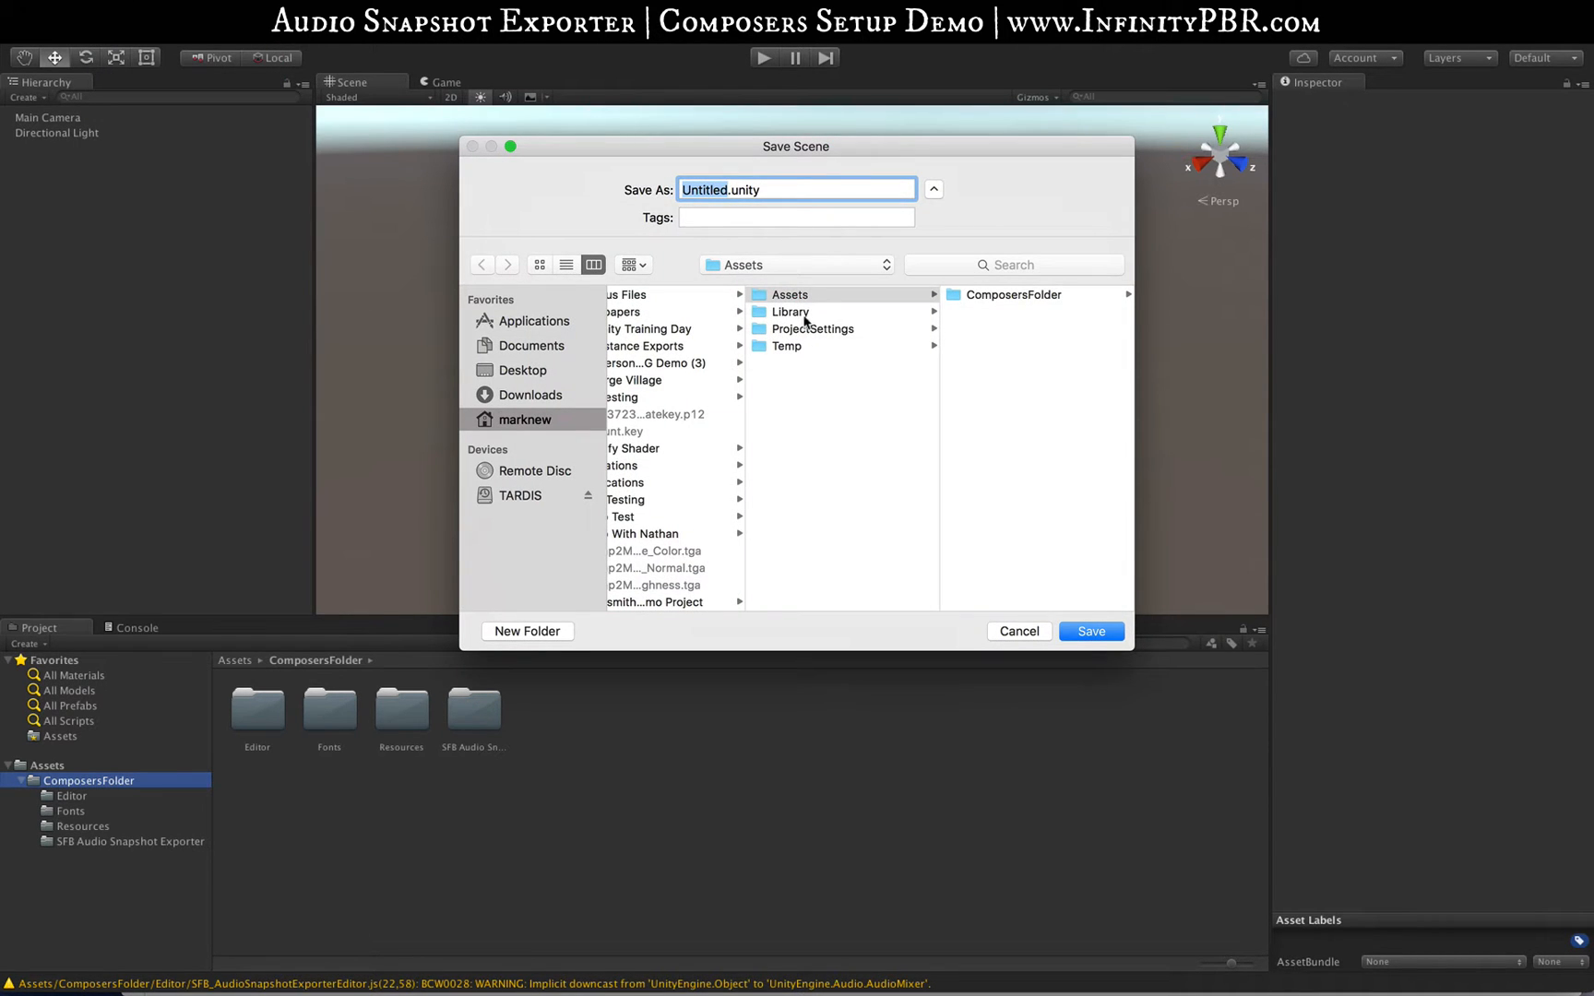
{"action": "left_click", "coordinate": [1058, 295]}
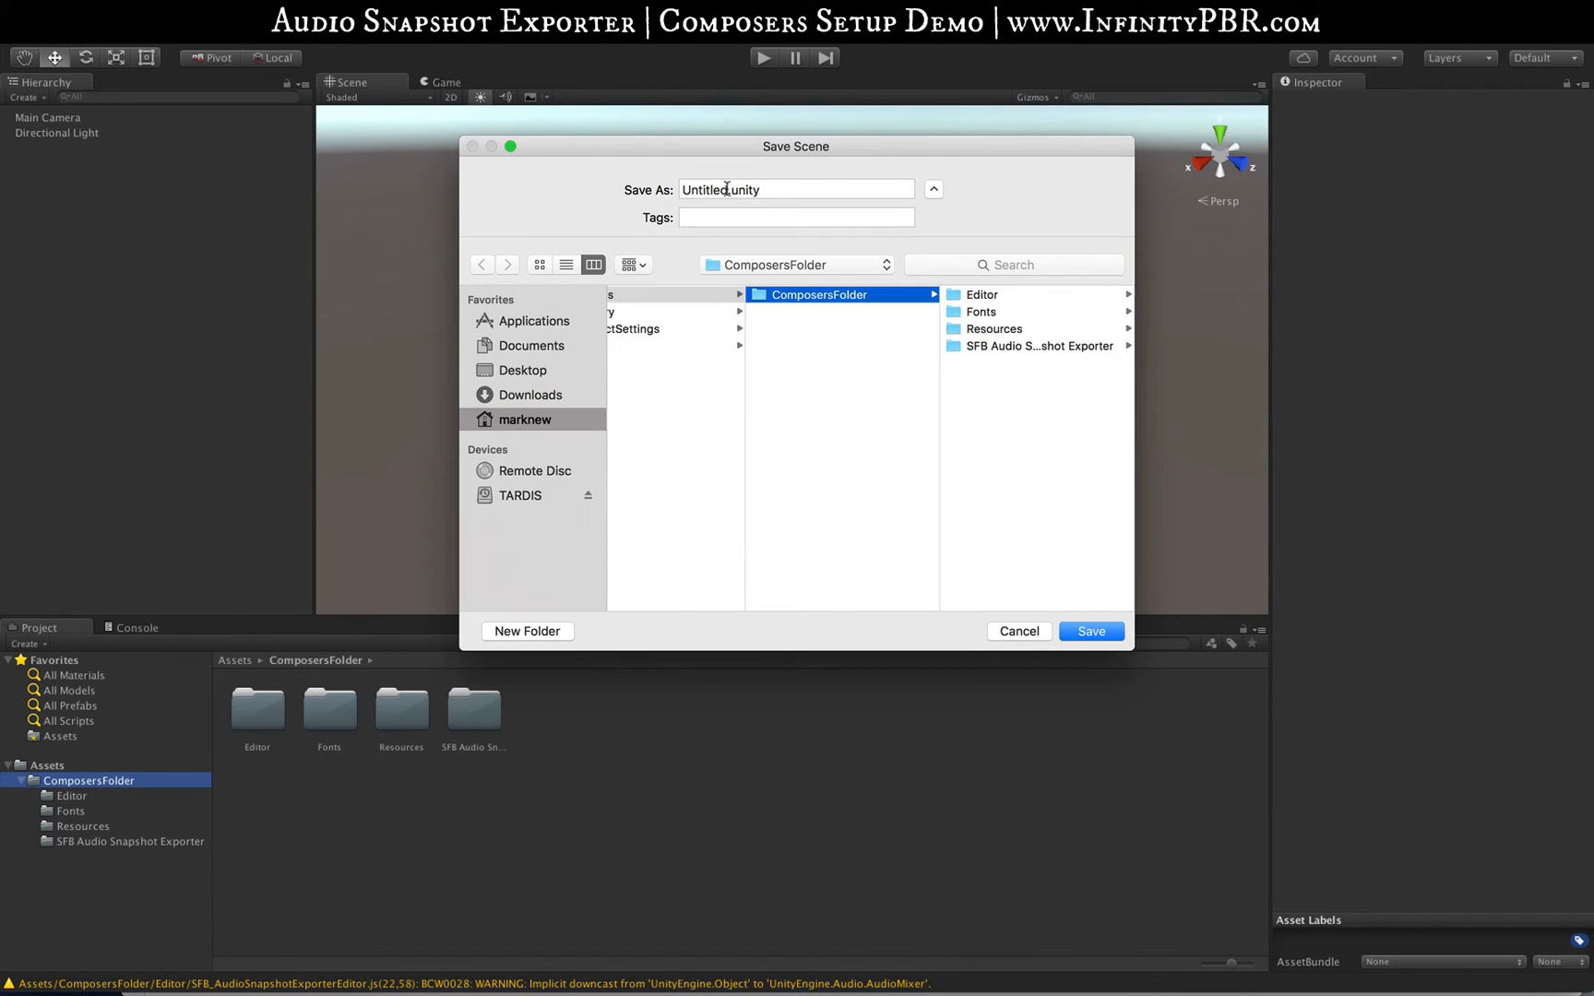
{"action": "left_click", "coordinate": [549, 630]}
{"action": "type", "text": "Demo"}
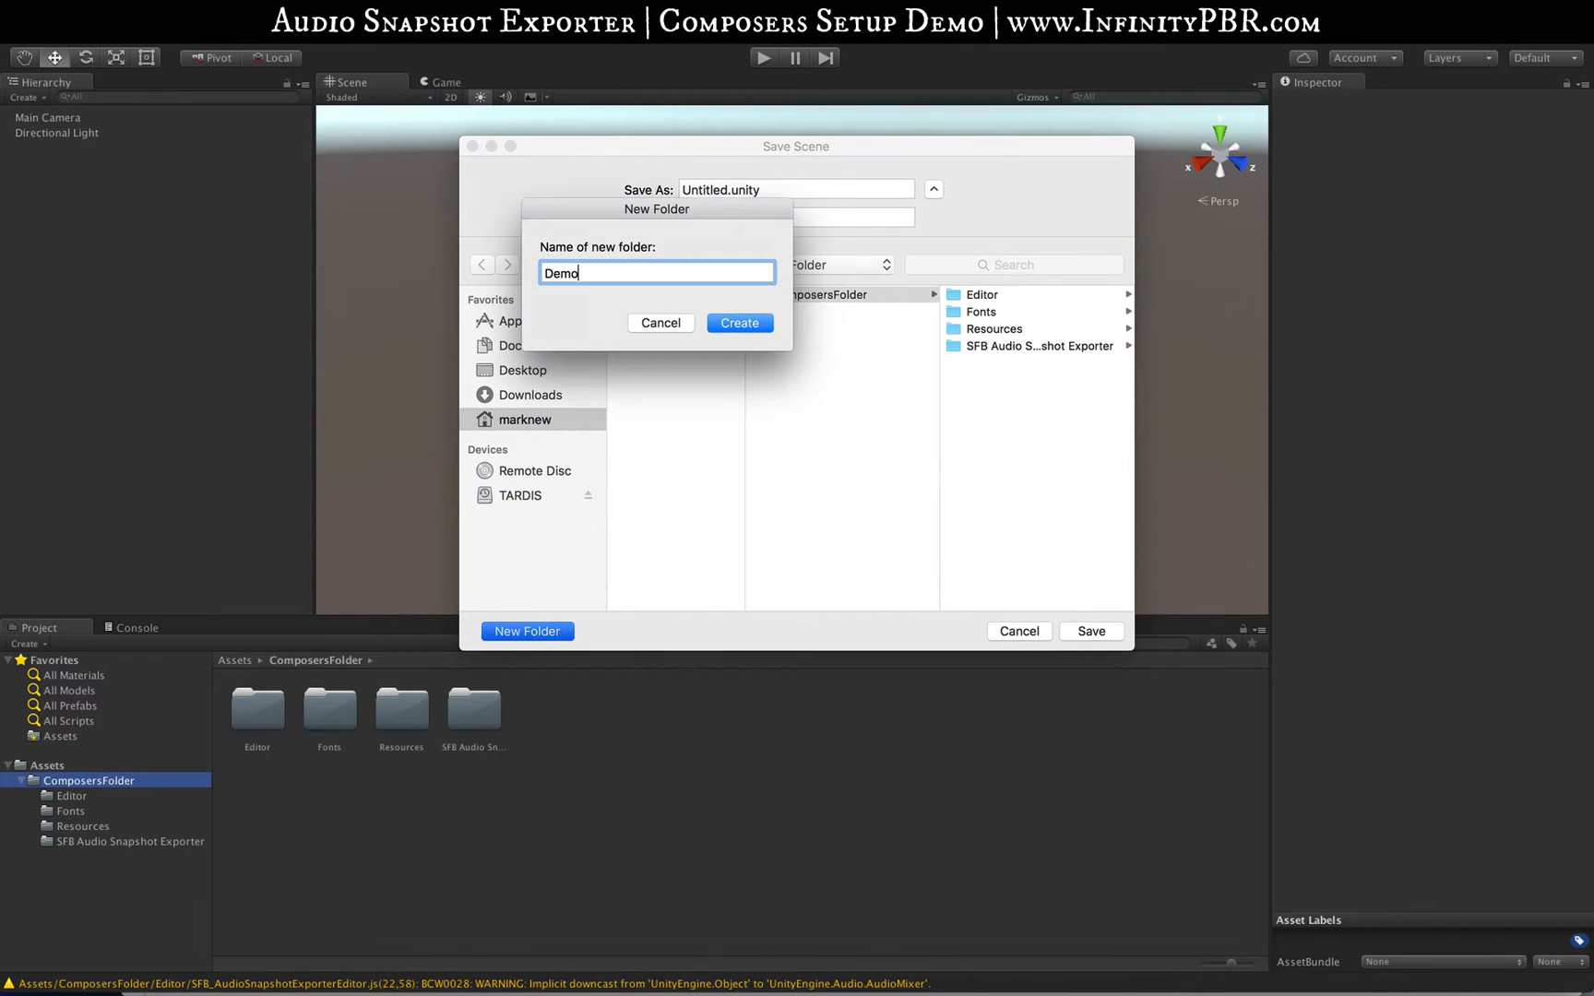
{"action": "key", "text": "Return"}
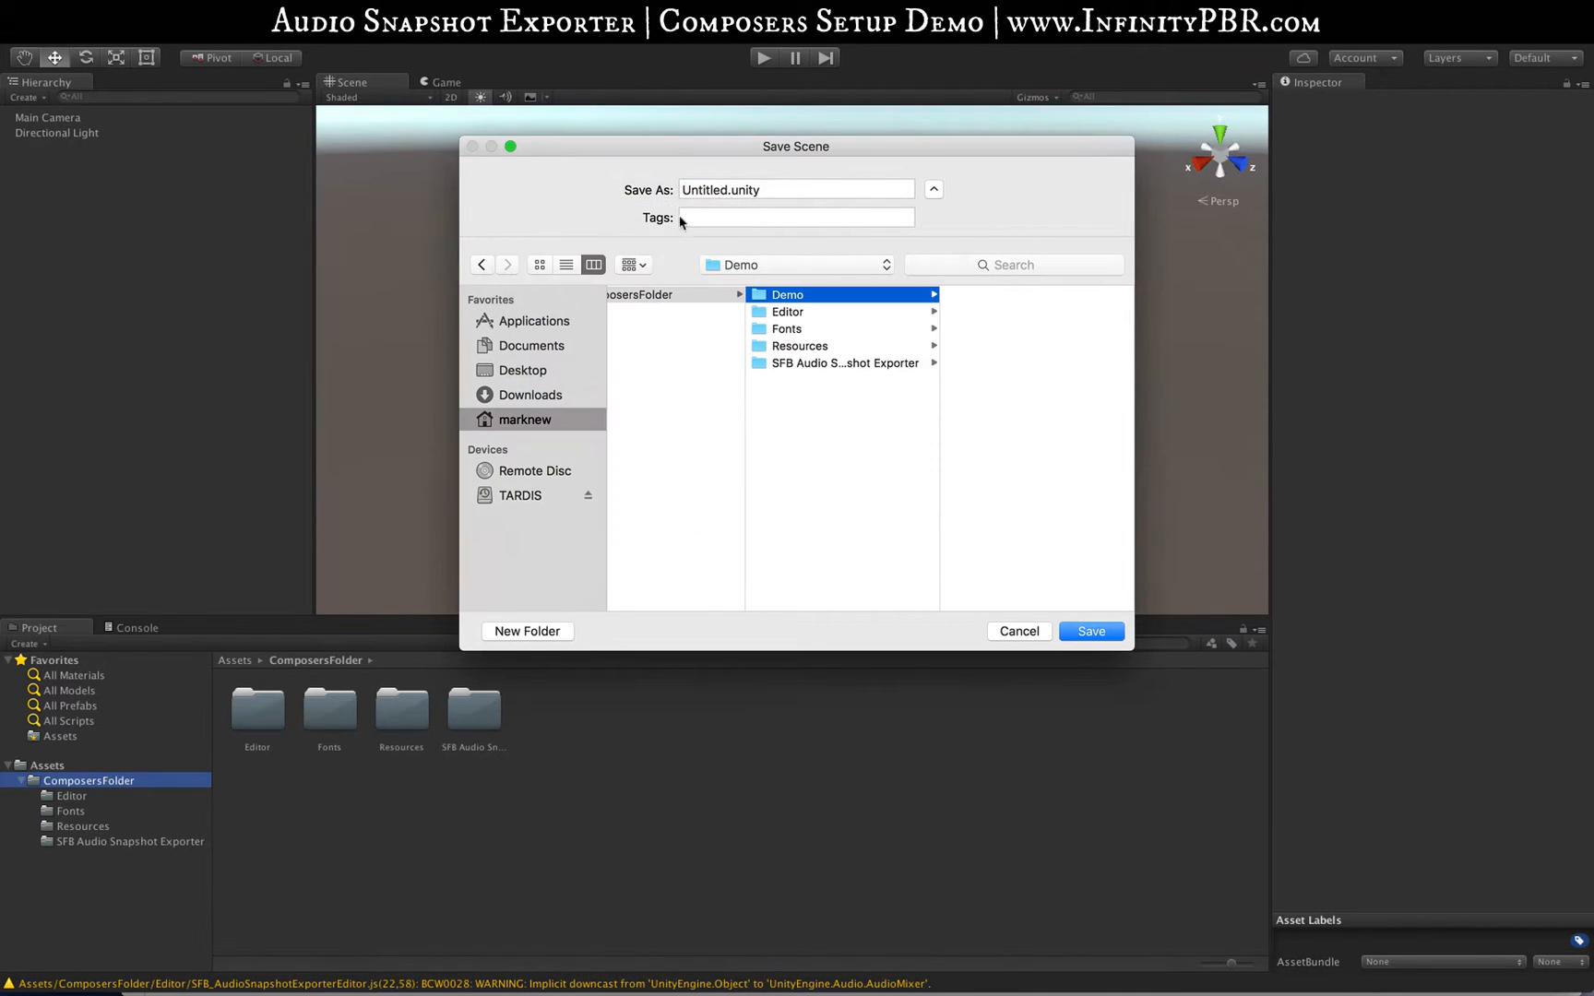
{"action": "double_click", "coordinate": [722, 189]}
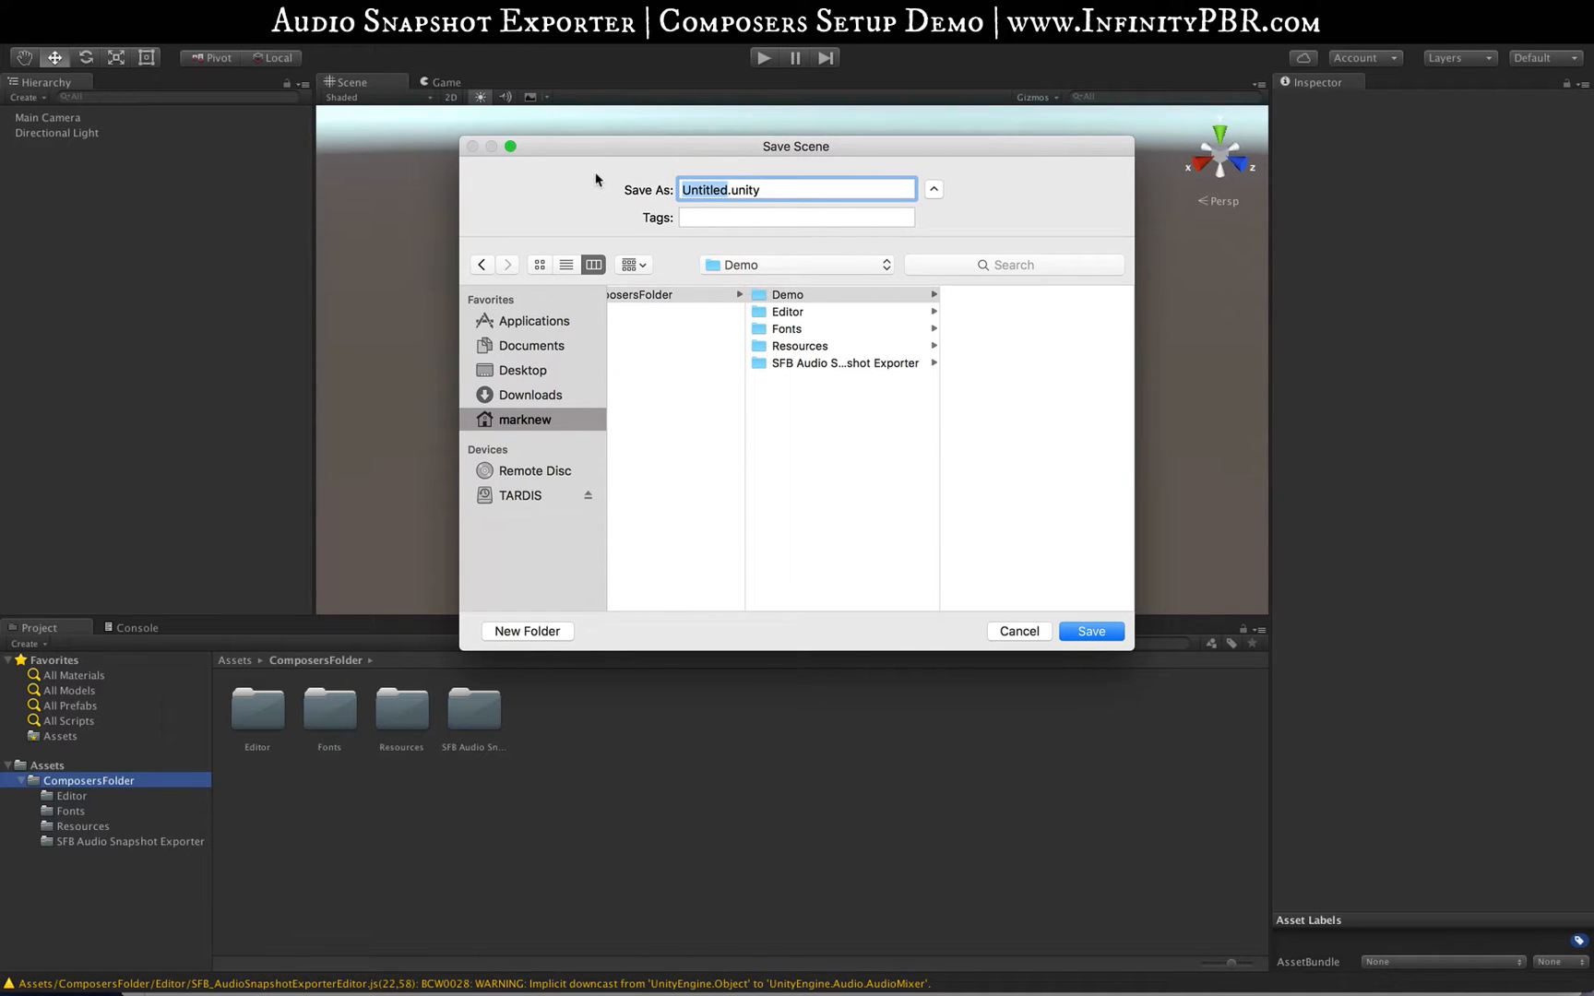
{"action": "type", "text": "SnapshotExpor"}
{"action": "type", "text": "terDemo"}
{"action": "key", "text": "Return"}
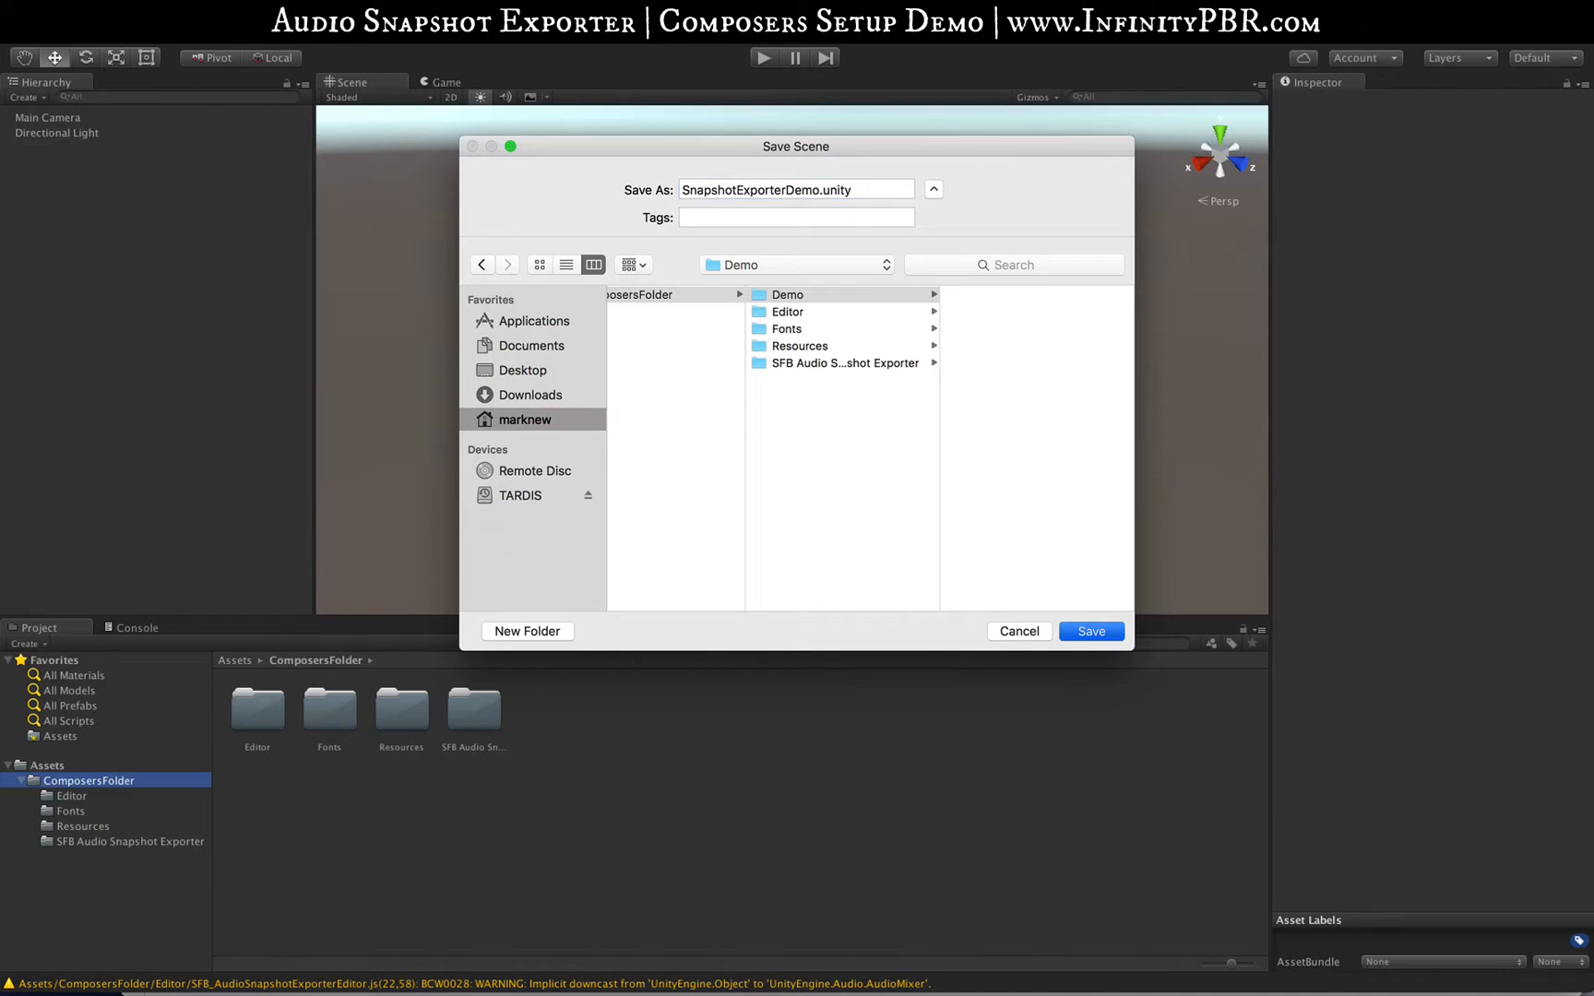
Step: Browse the Demo folder and the Music folder's Forest of Forgotten Souls tracks, shrinking the asset icons to a list
{"action": "left_click", "coordinate": [71, 795]}
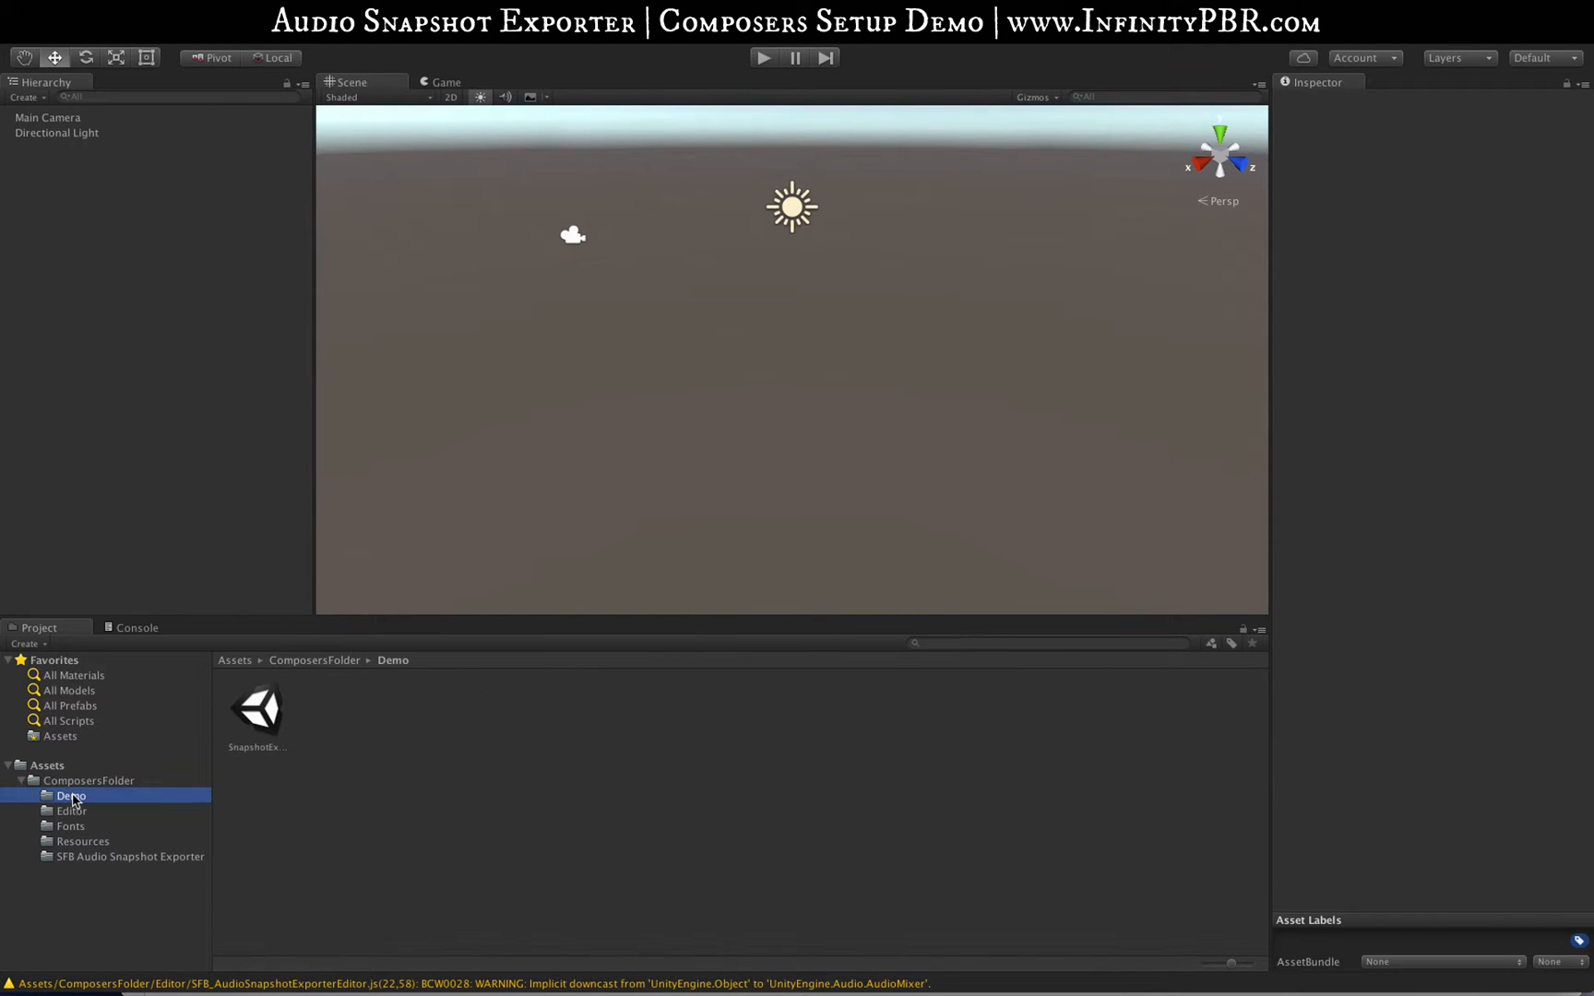
{"action": "left_click", "coordinate": [276, 712]}
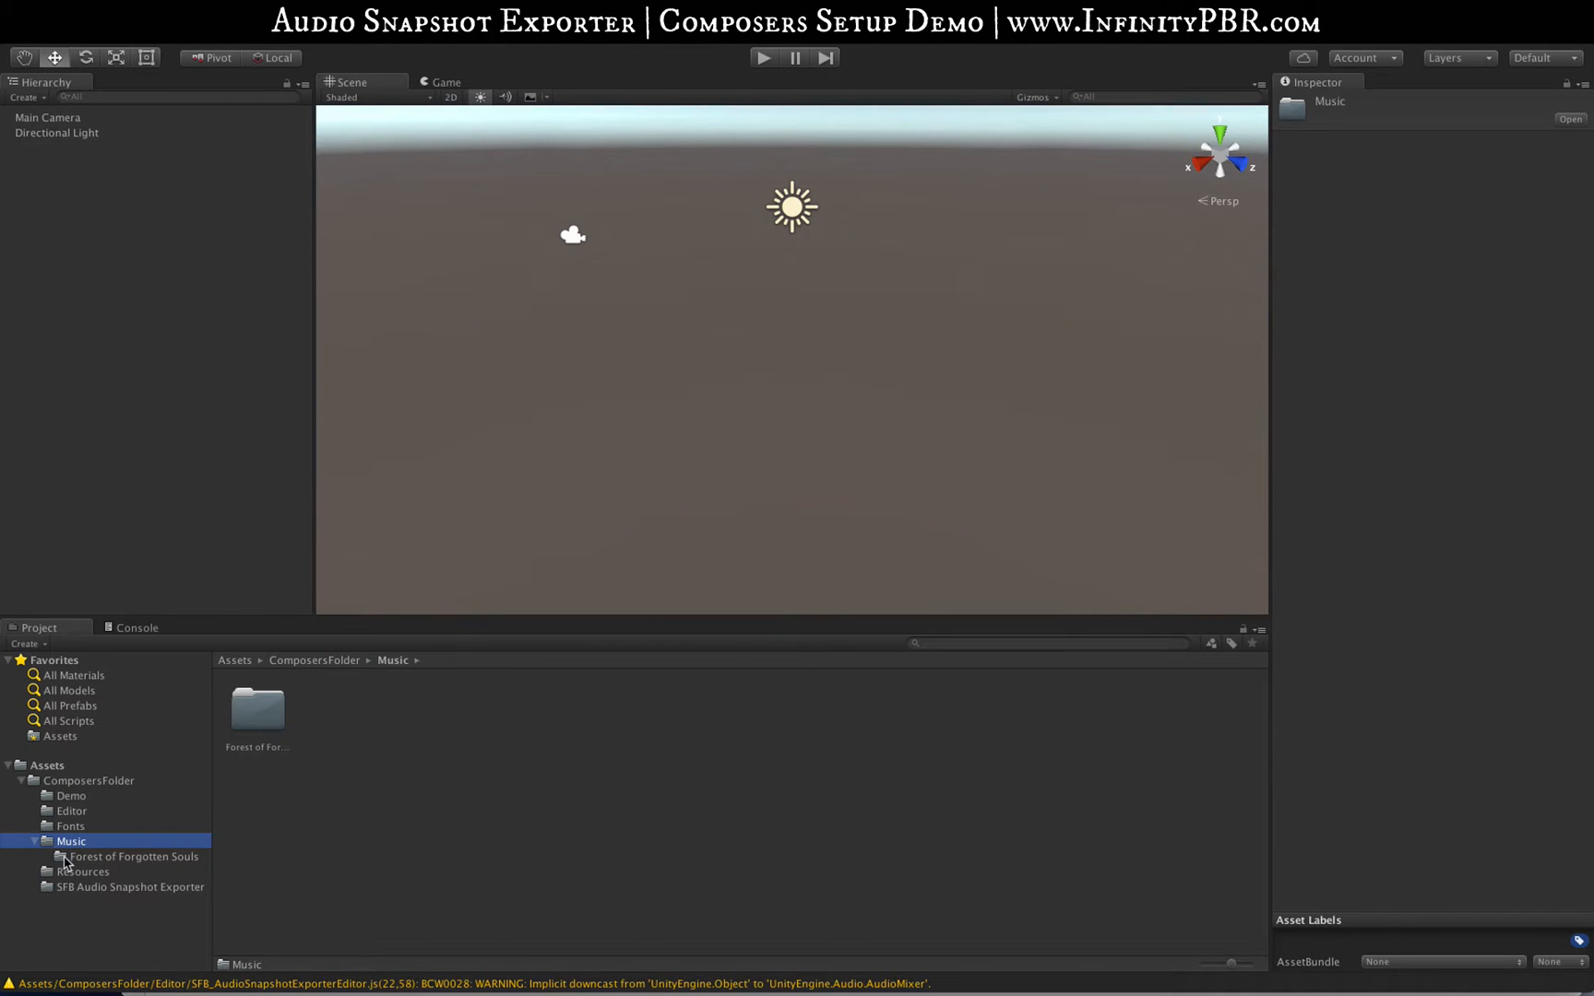
{"action": "left_click", "coordinate": [64, 860]}
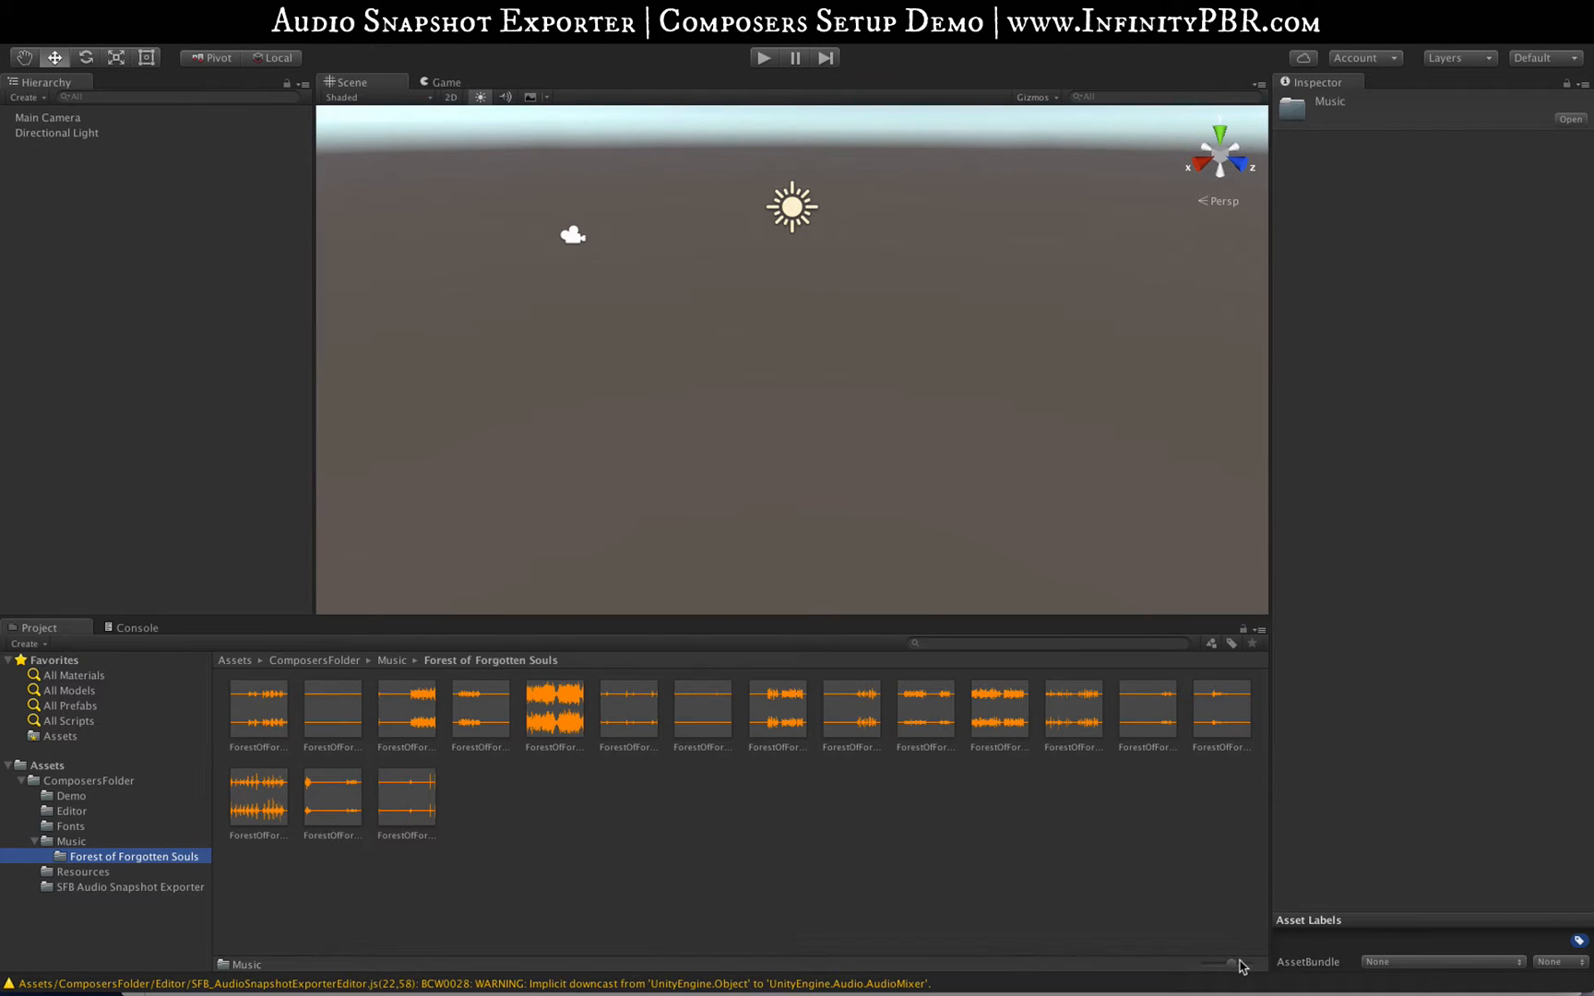
{"action": "left_click_drag", "start_coordinate": [1236, 963], "coordinate": [1202, 969]}
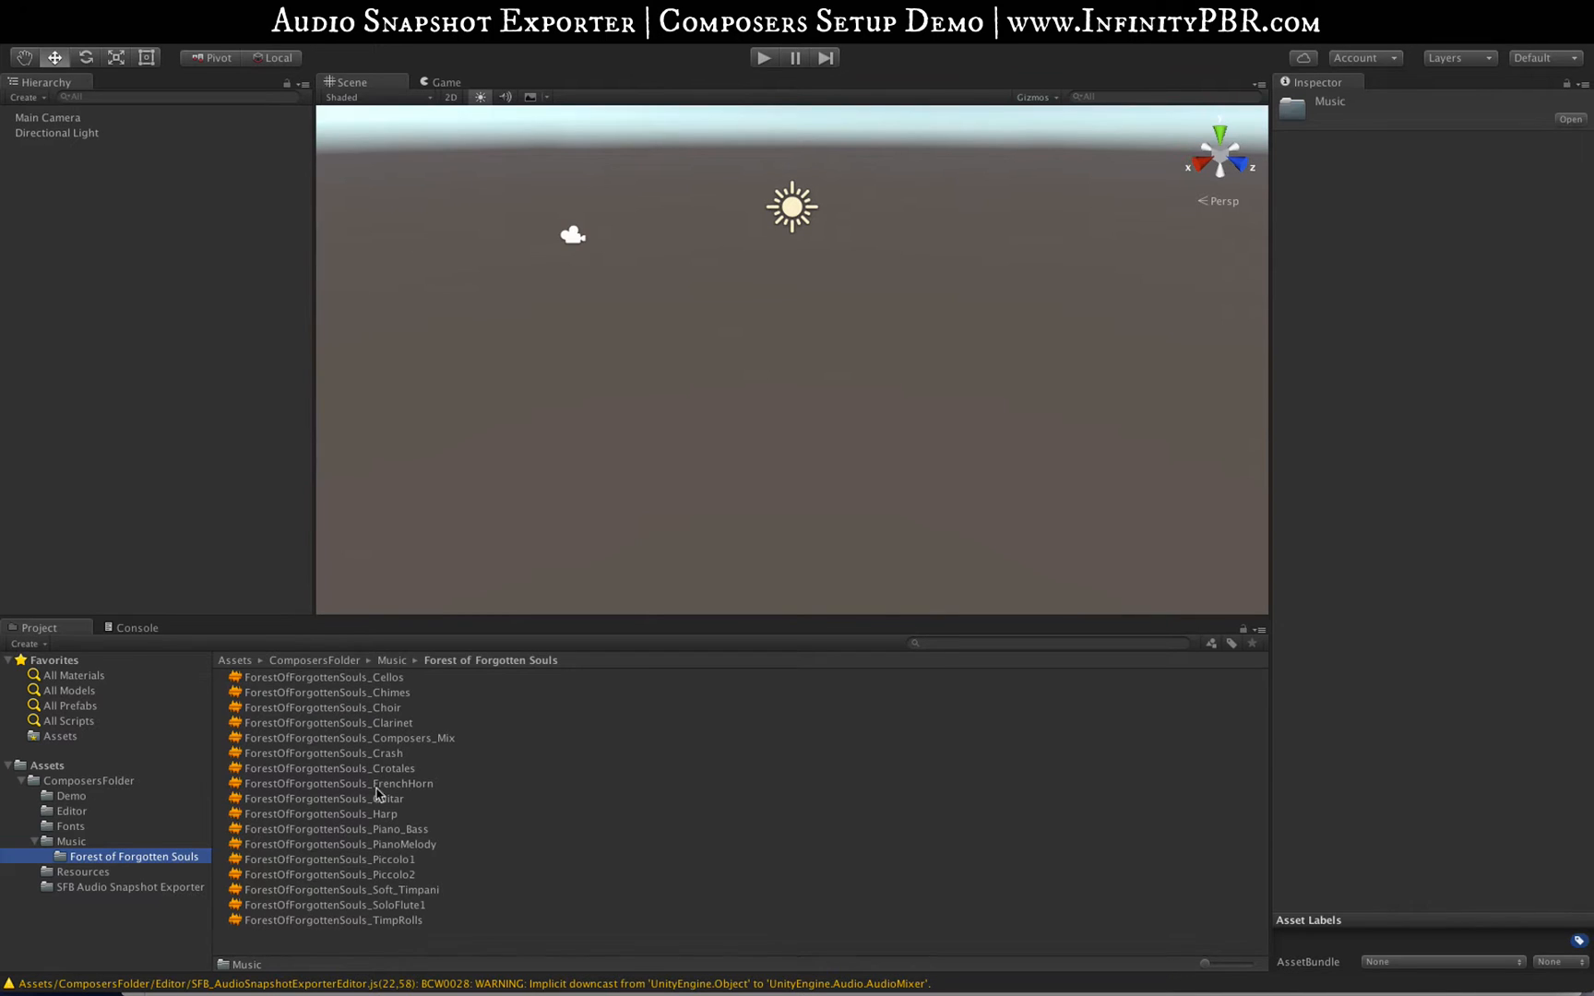
Step: Select the ForestOfForgottenSouls_Composers_Mix track and play its audio preview
{"action": "left_click", "coordinate": [401, 740]}
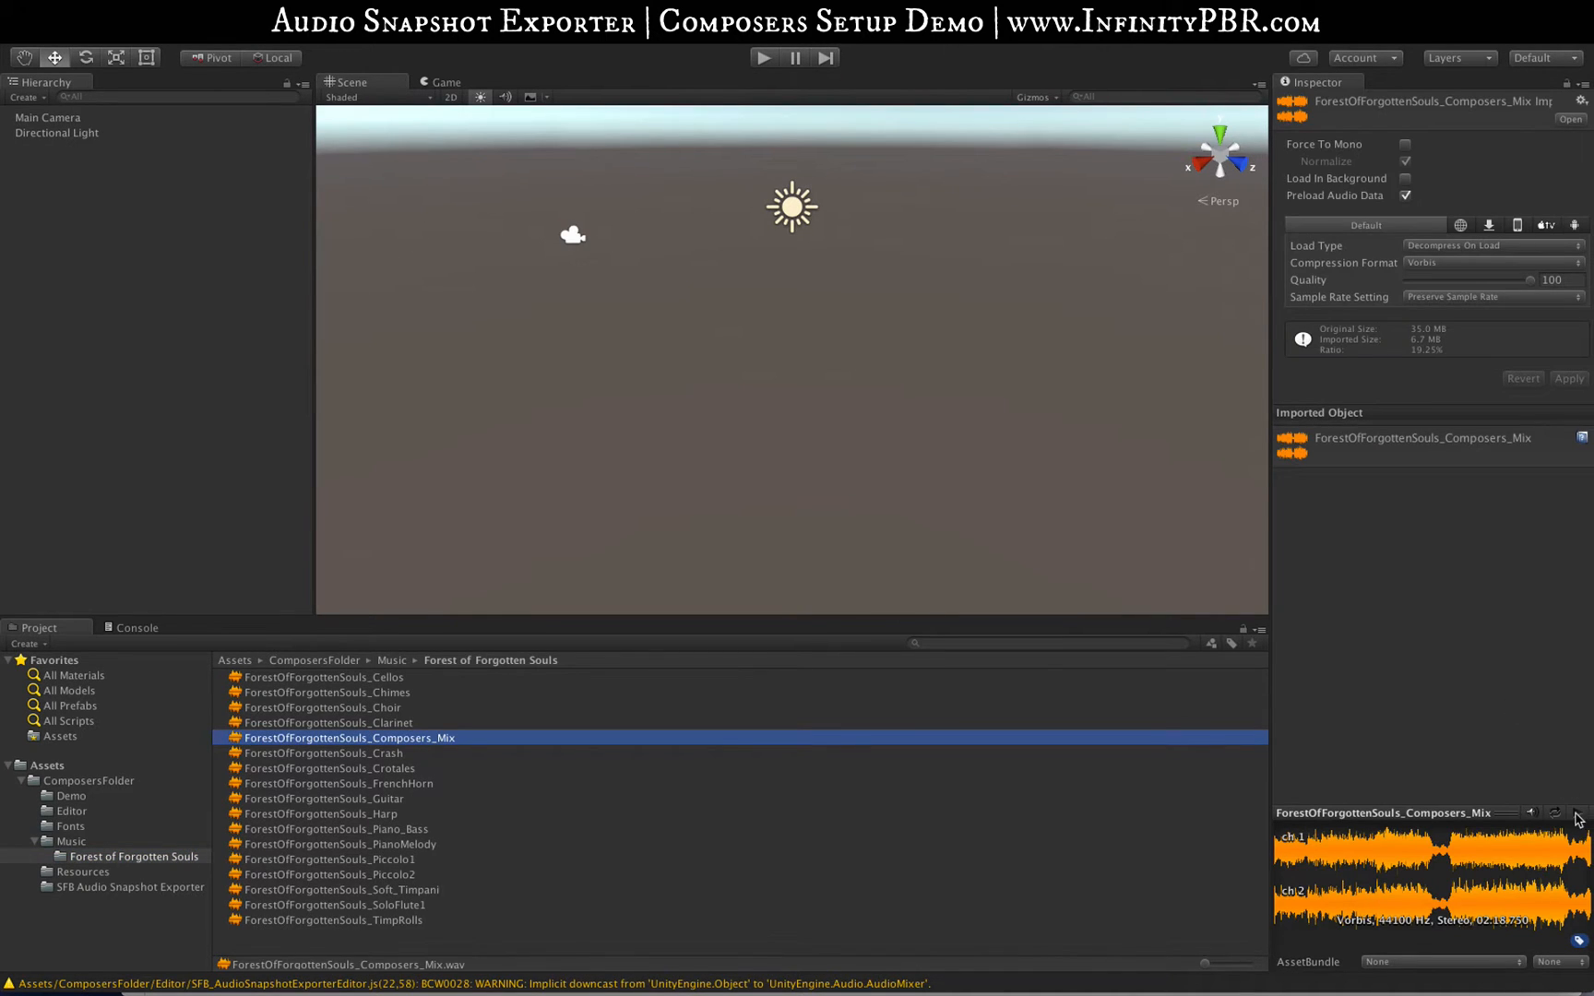
{"action": "left_click", "coordinate": [1576, 815]}
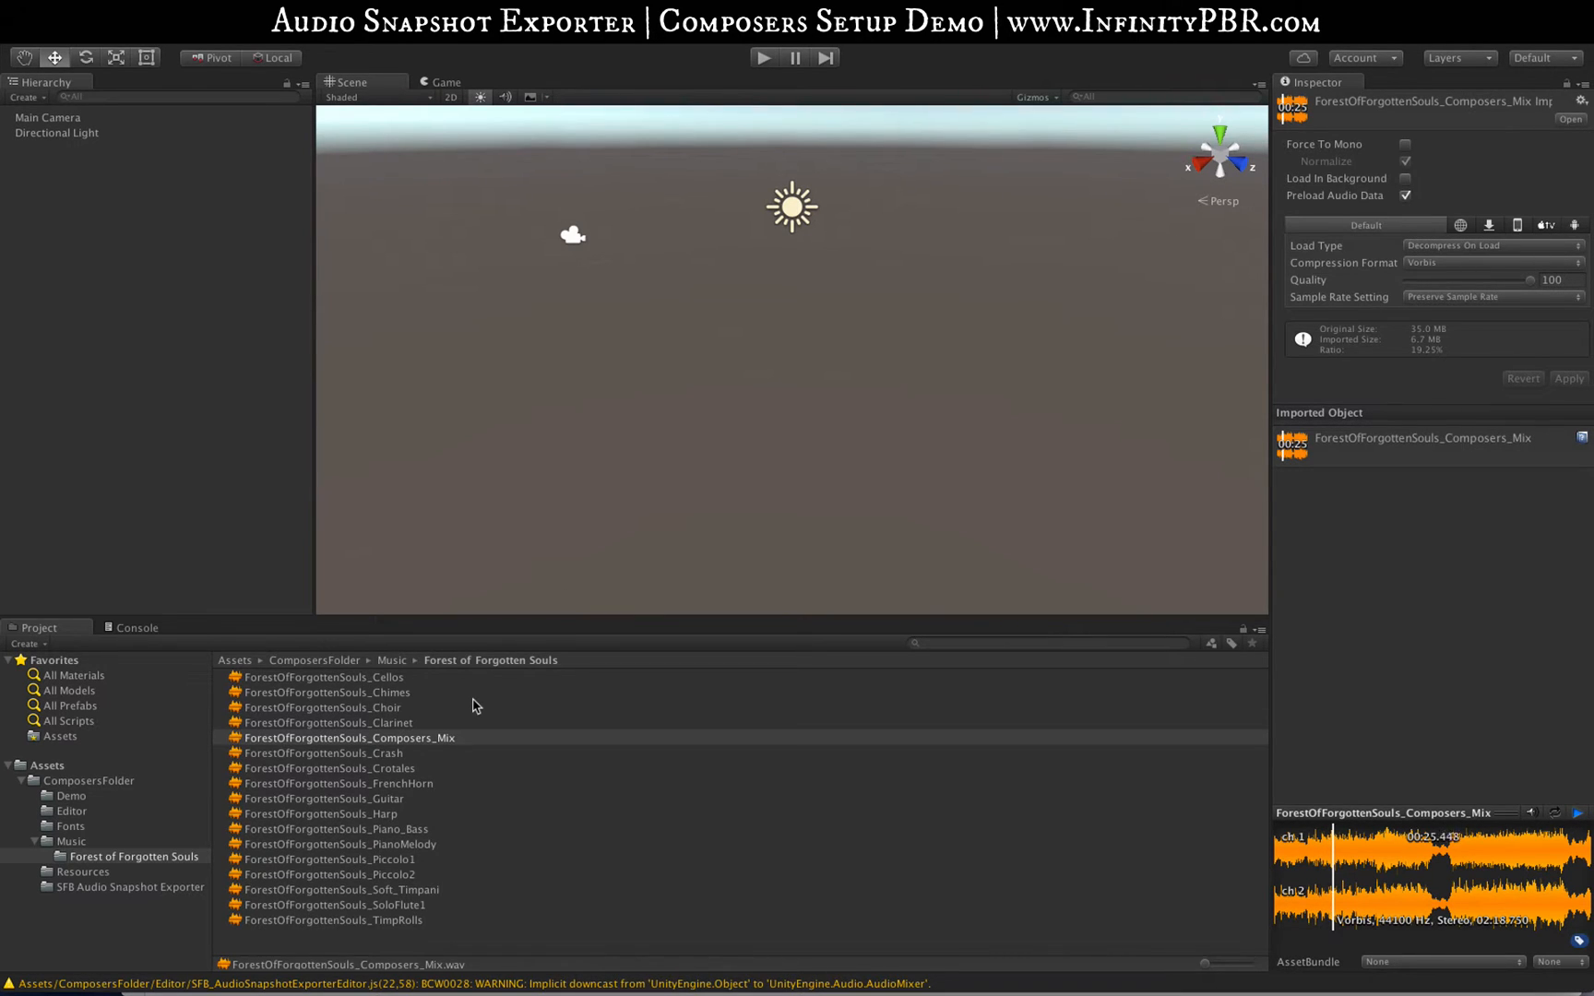
{"action": "left_click", "coordinate": [1578, 813]}
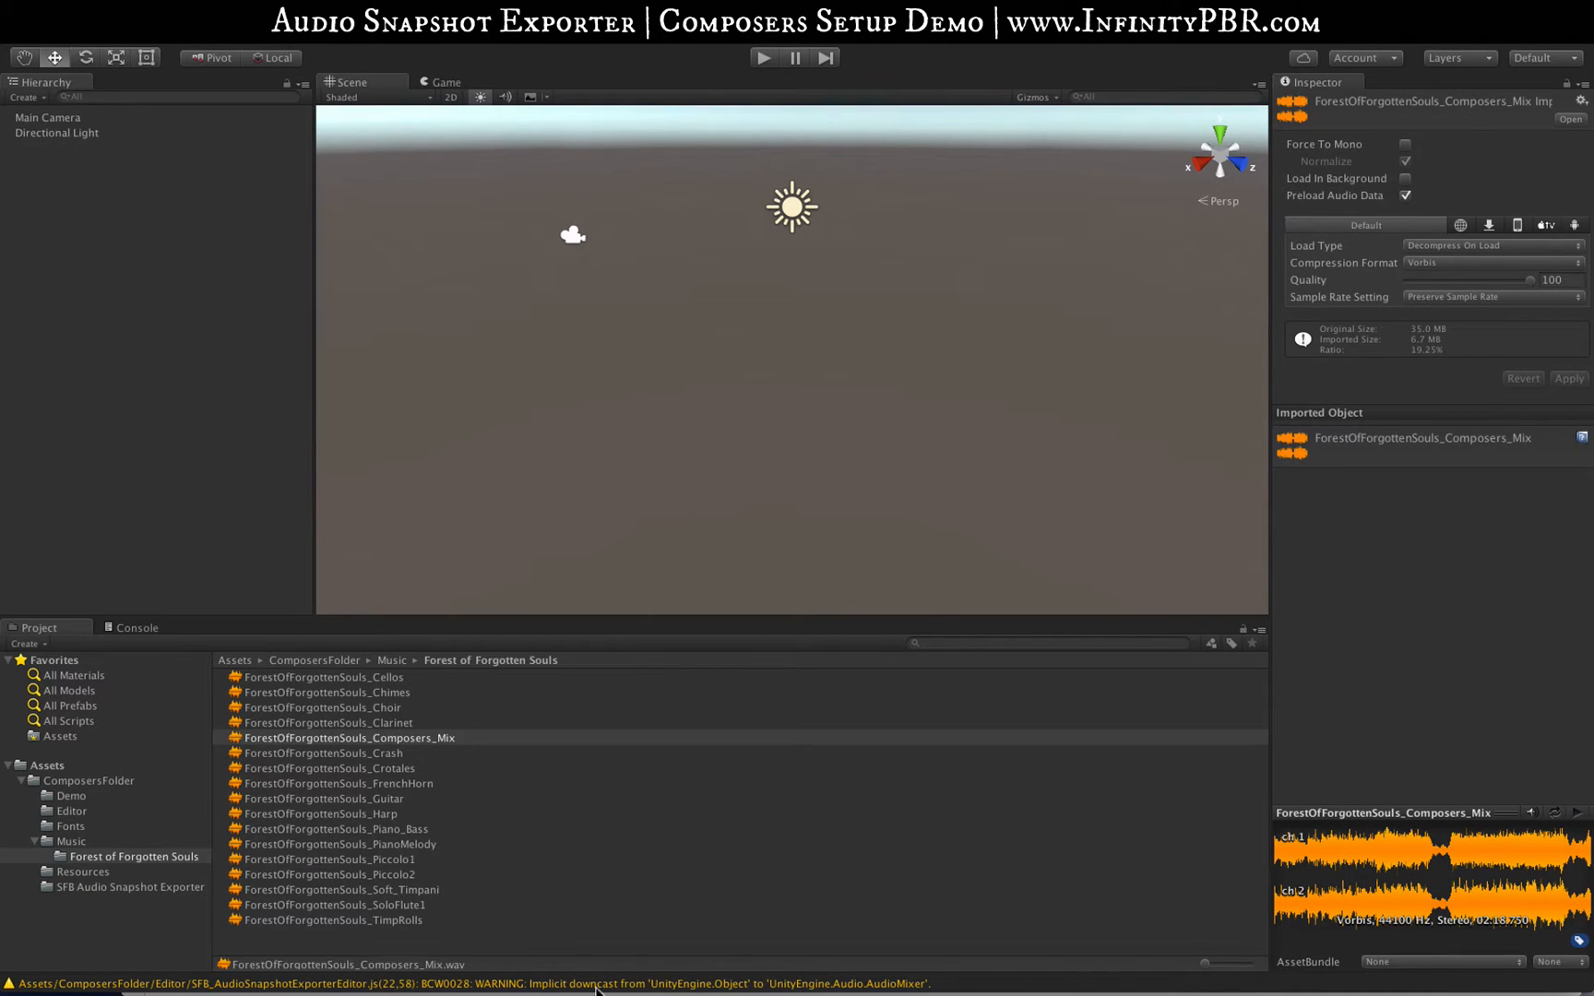
Step: Rename the ForestOfForgottenSouls_Composers_Mix track to ForestOfForgottenSouls by removing the _Composers_Mix suffix
{"action": "left_click", "coordinate": [406, 737]}
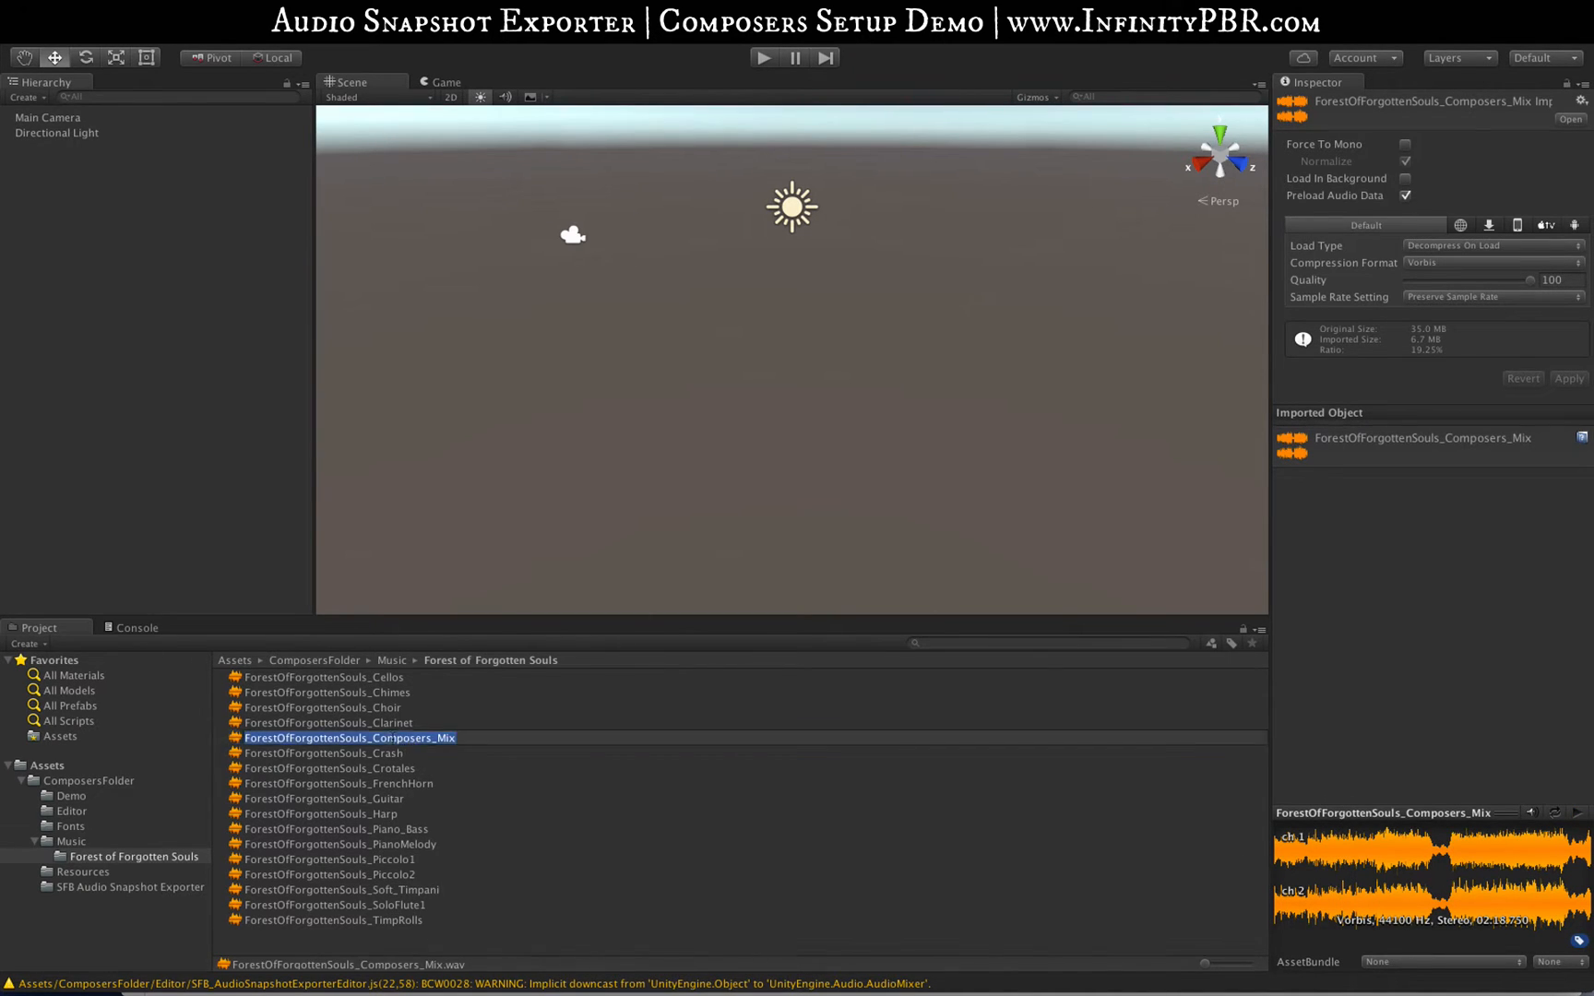
{"action": "left_click_drag", "start_coordinate": [368, 737], "coordinate": [633, 744]}
{"action": "key", "text": "BackSpace"}
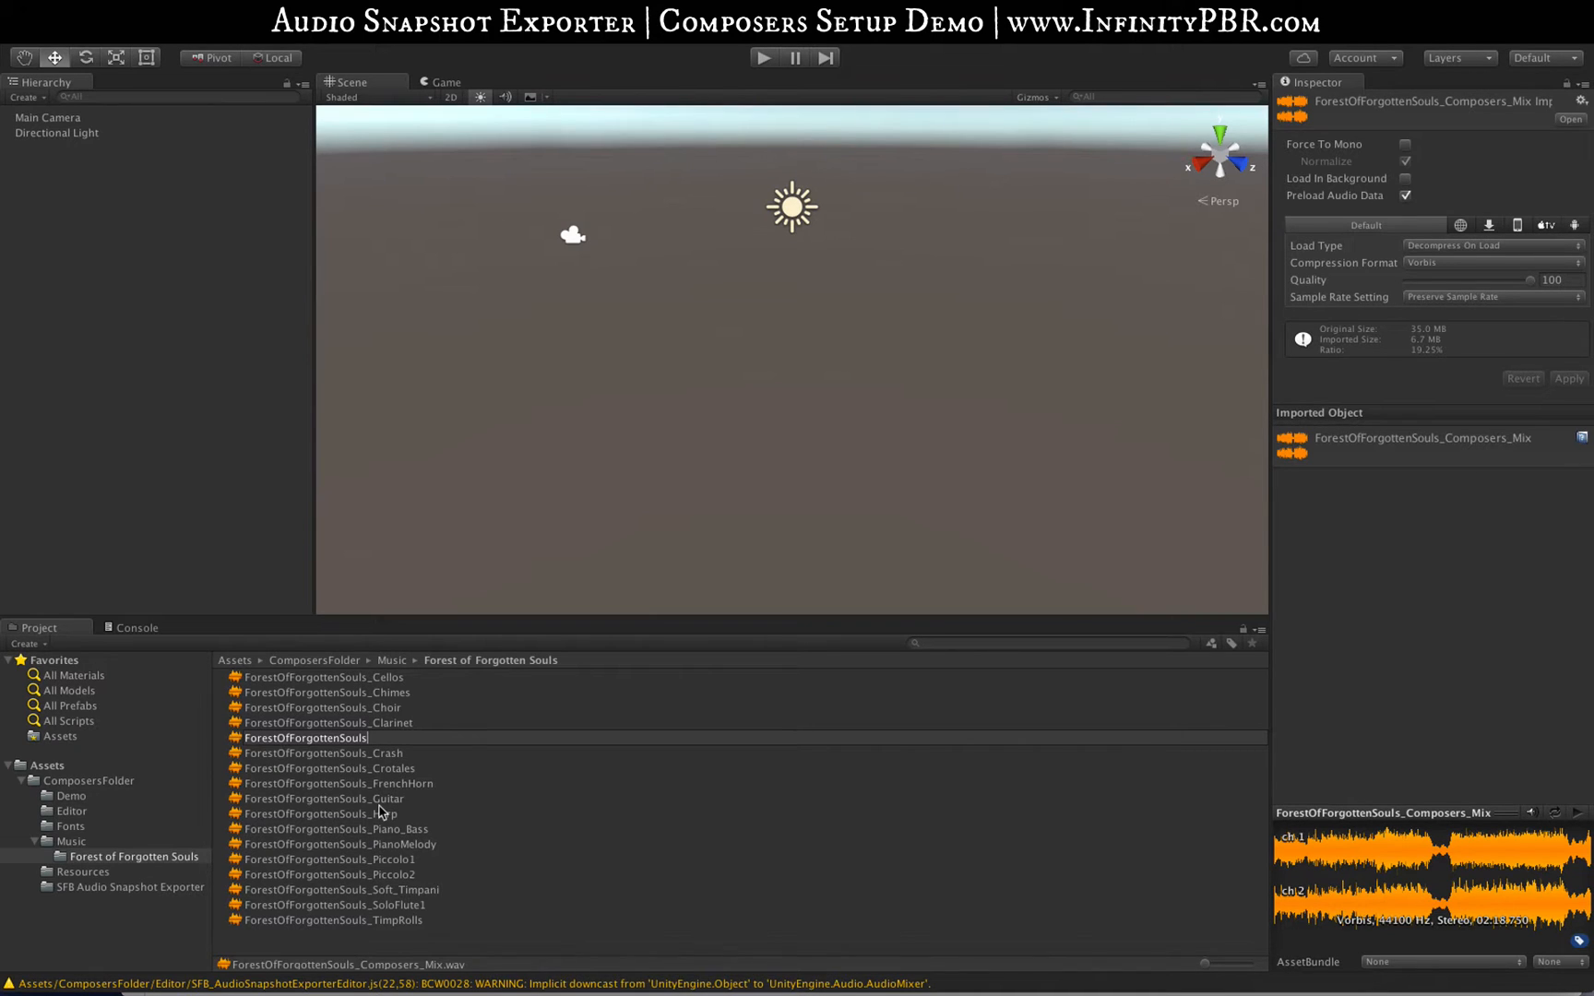
{"action": "key", "text": "Return"}
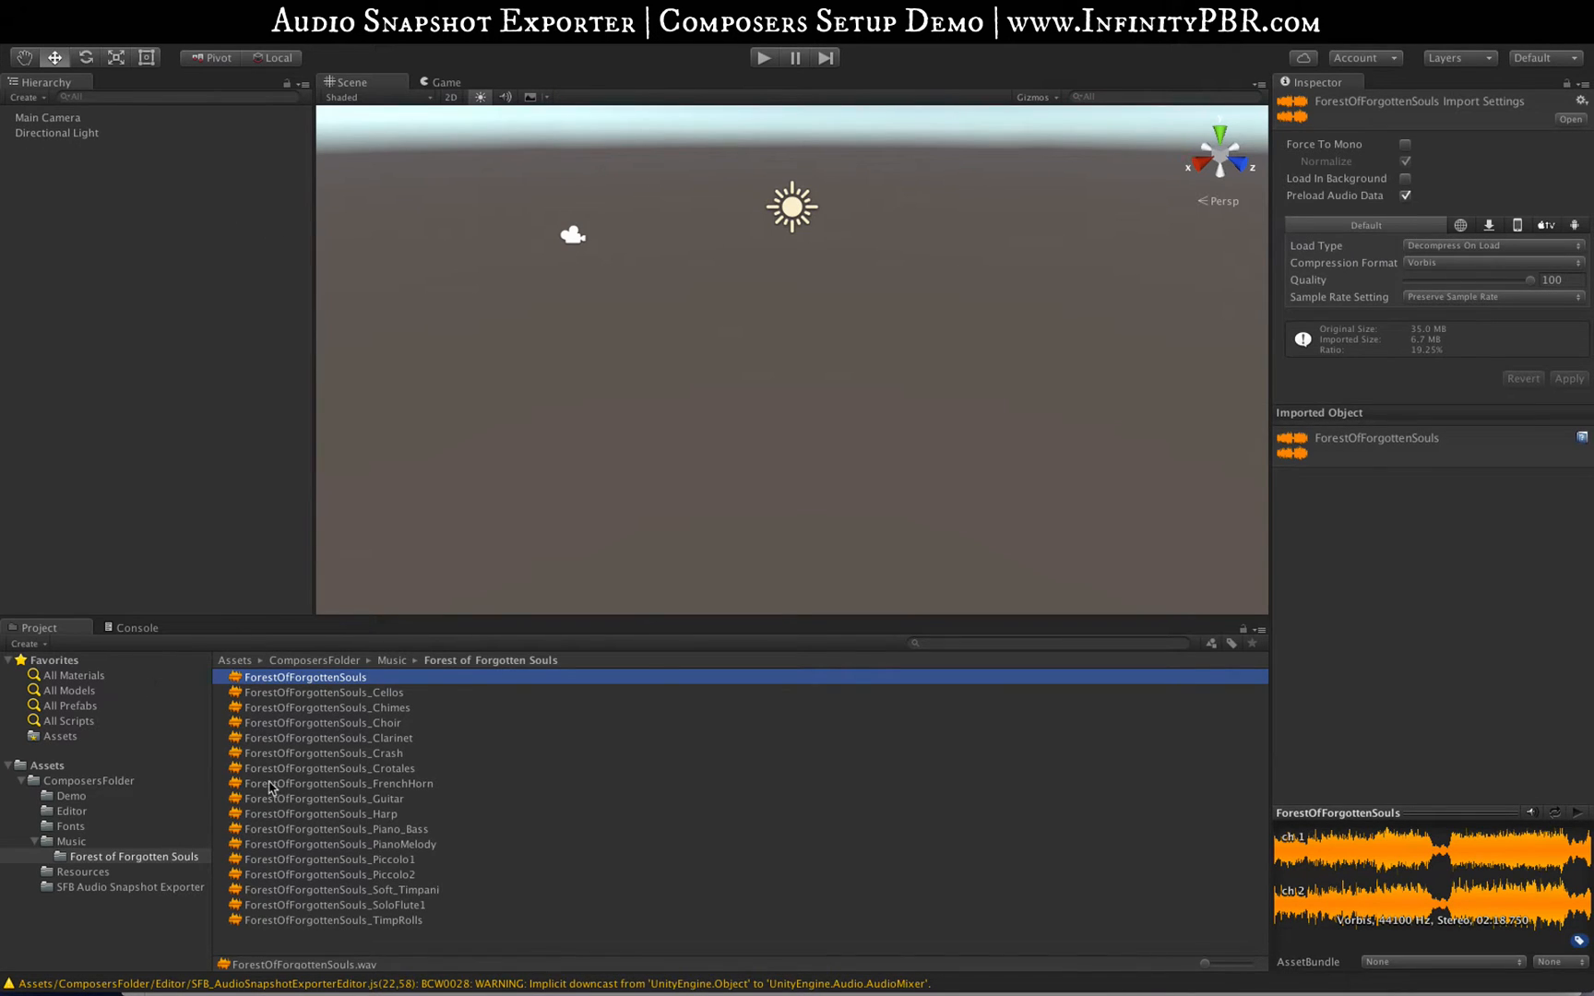
Step: Create a new Audio Mixer in the Forest of Forgotten Souls folder named Forest of Forgotten Souls
{"action": "left_click", "coordinate": [369, 943]}
{"action": "right_click", "coordinate": [369, 943]}
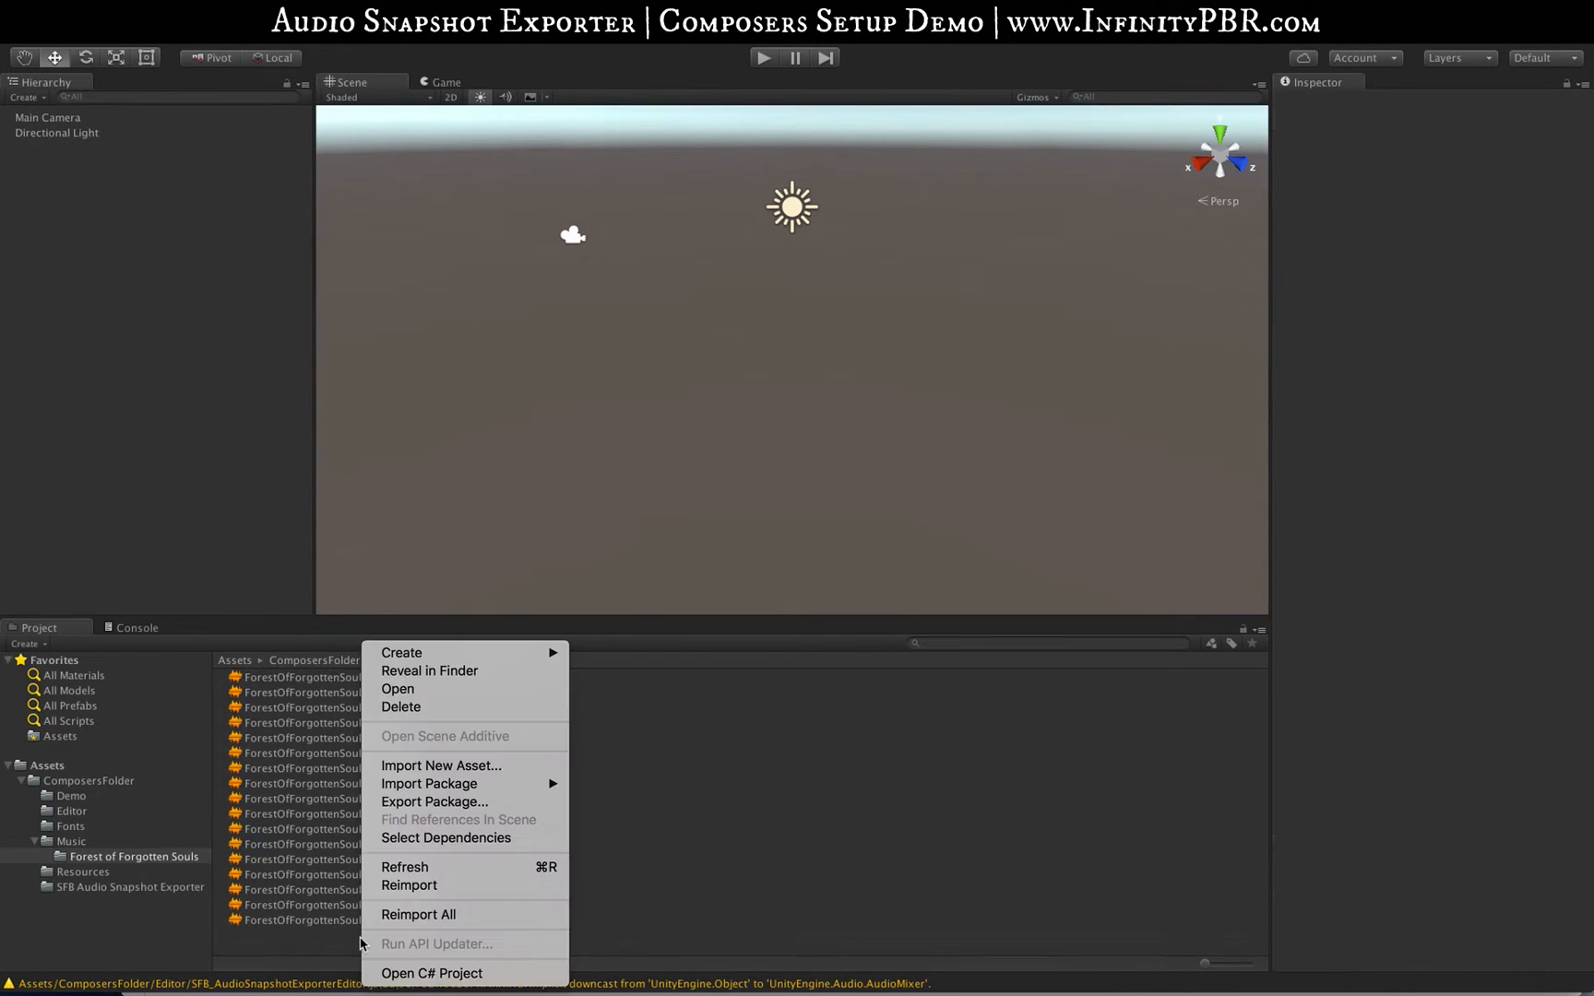
{"action": "mouse_move", "coordinate": [446, 655]}
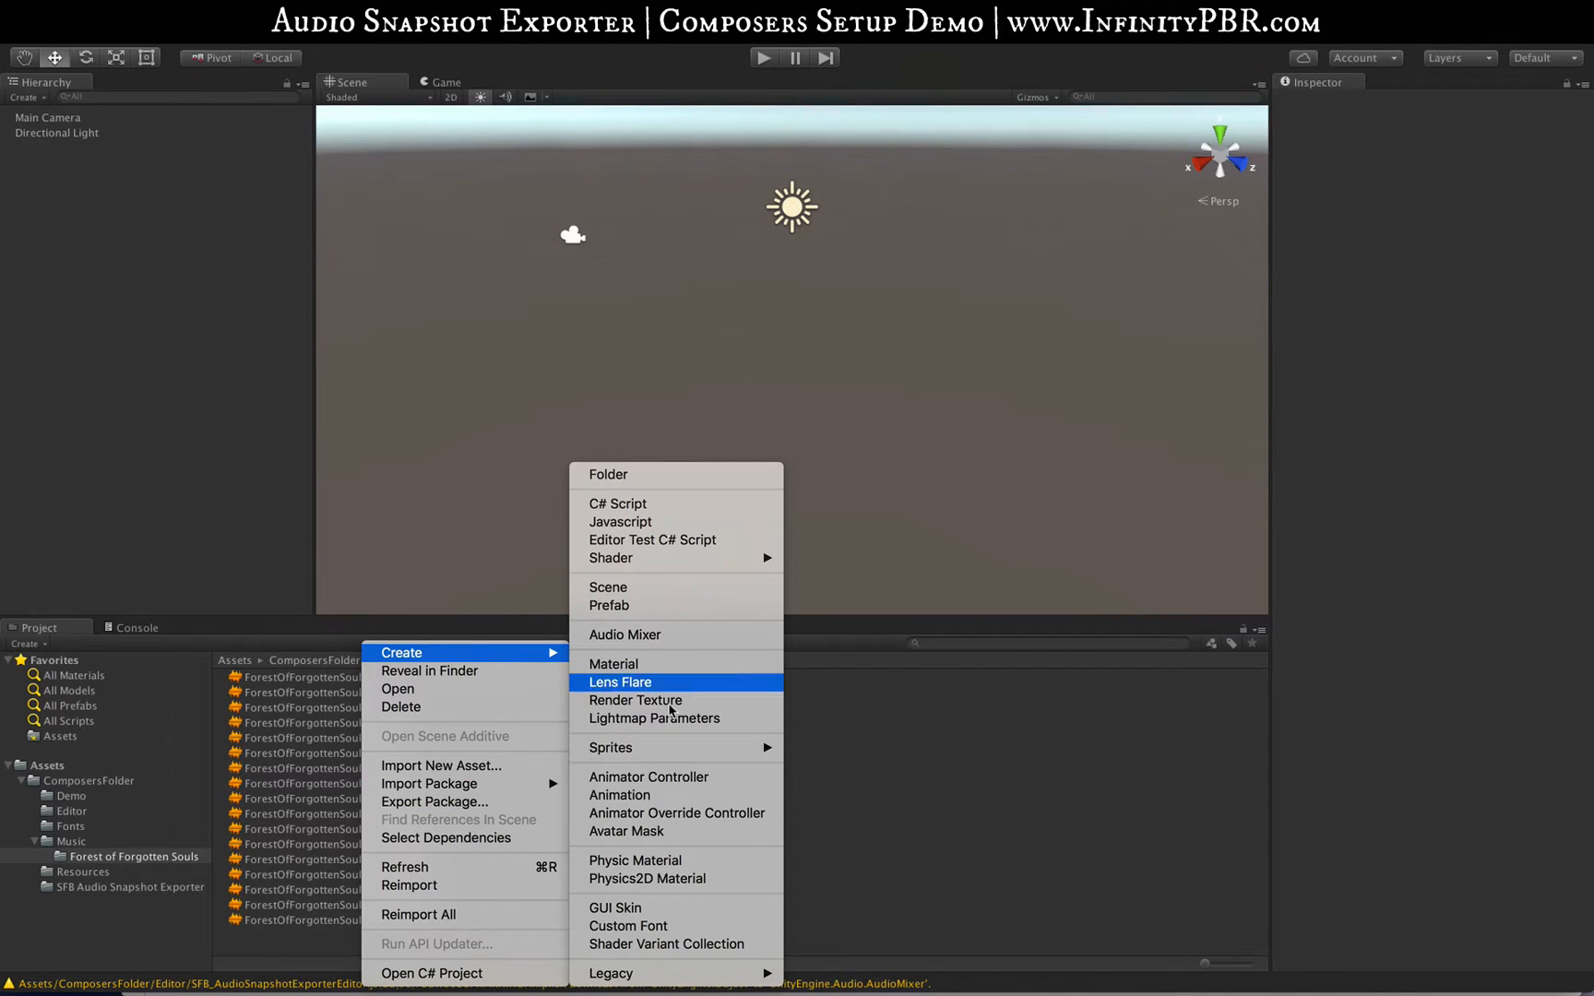
{"action": "left_click", "coordinate": [643, 638]}
{"action": "type", "text": "Forest of Forgotten S"}
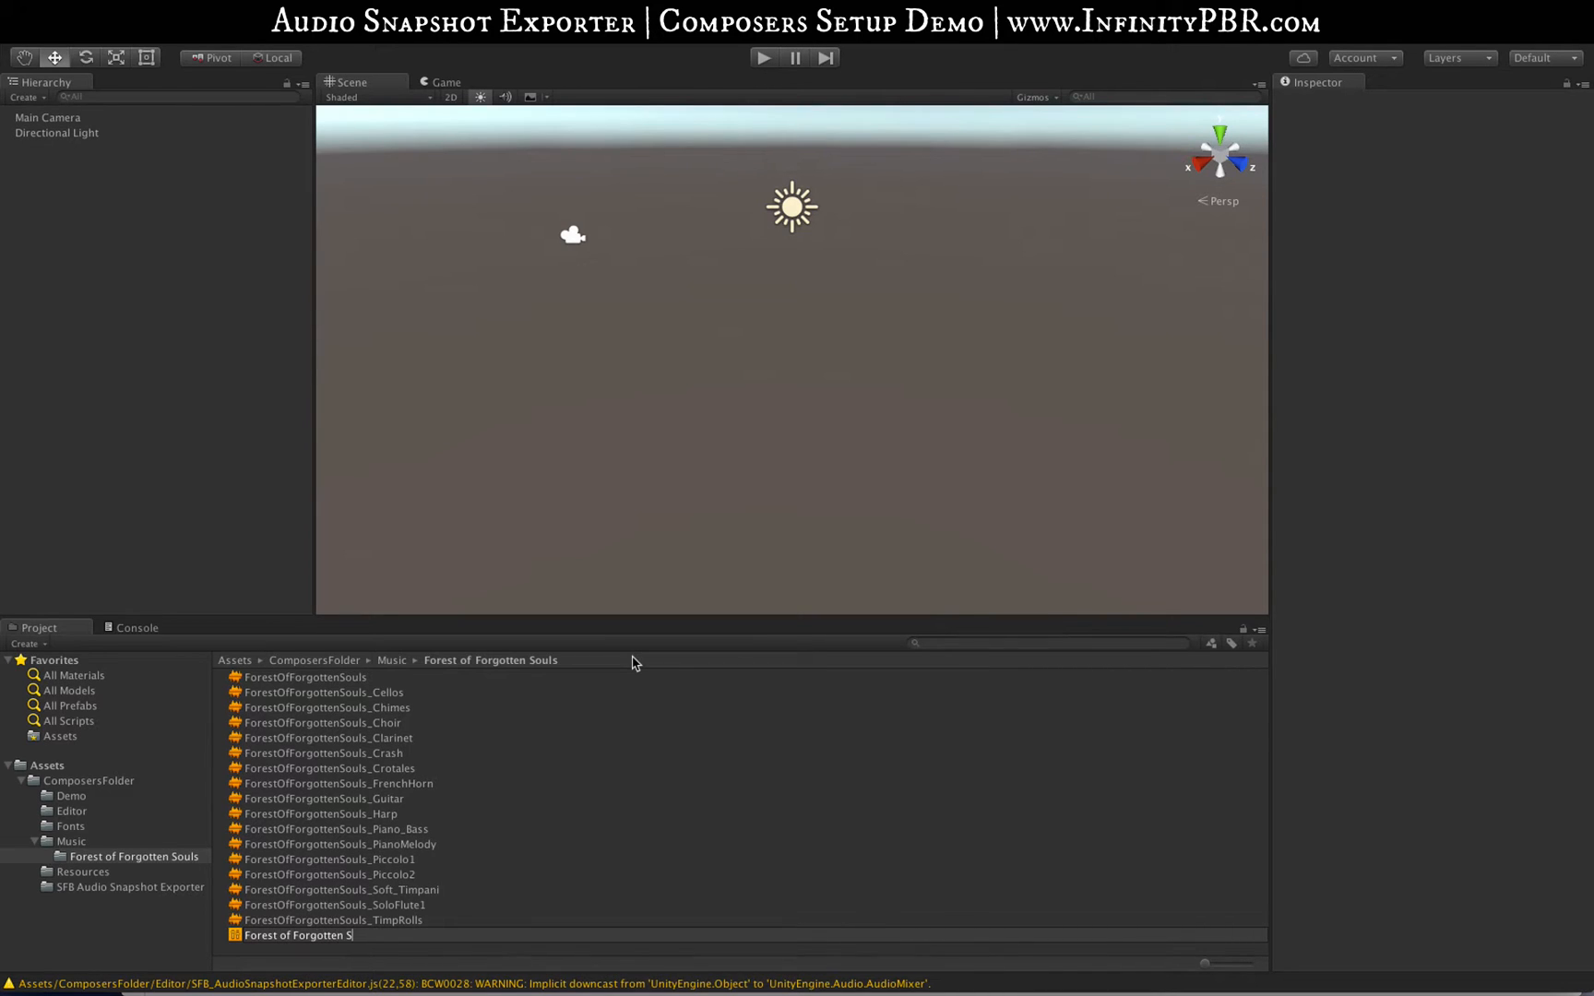
{"action": "type", "text": "ouls"}
{"action": "key", "text": "Return"}
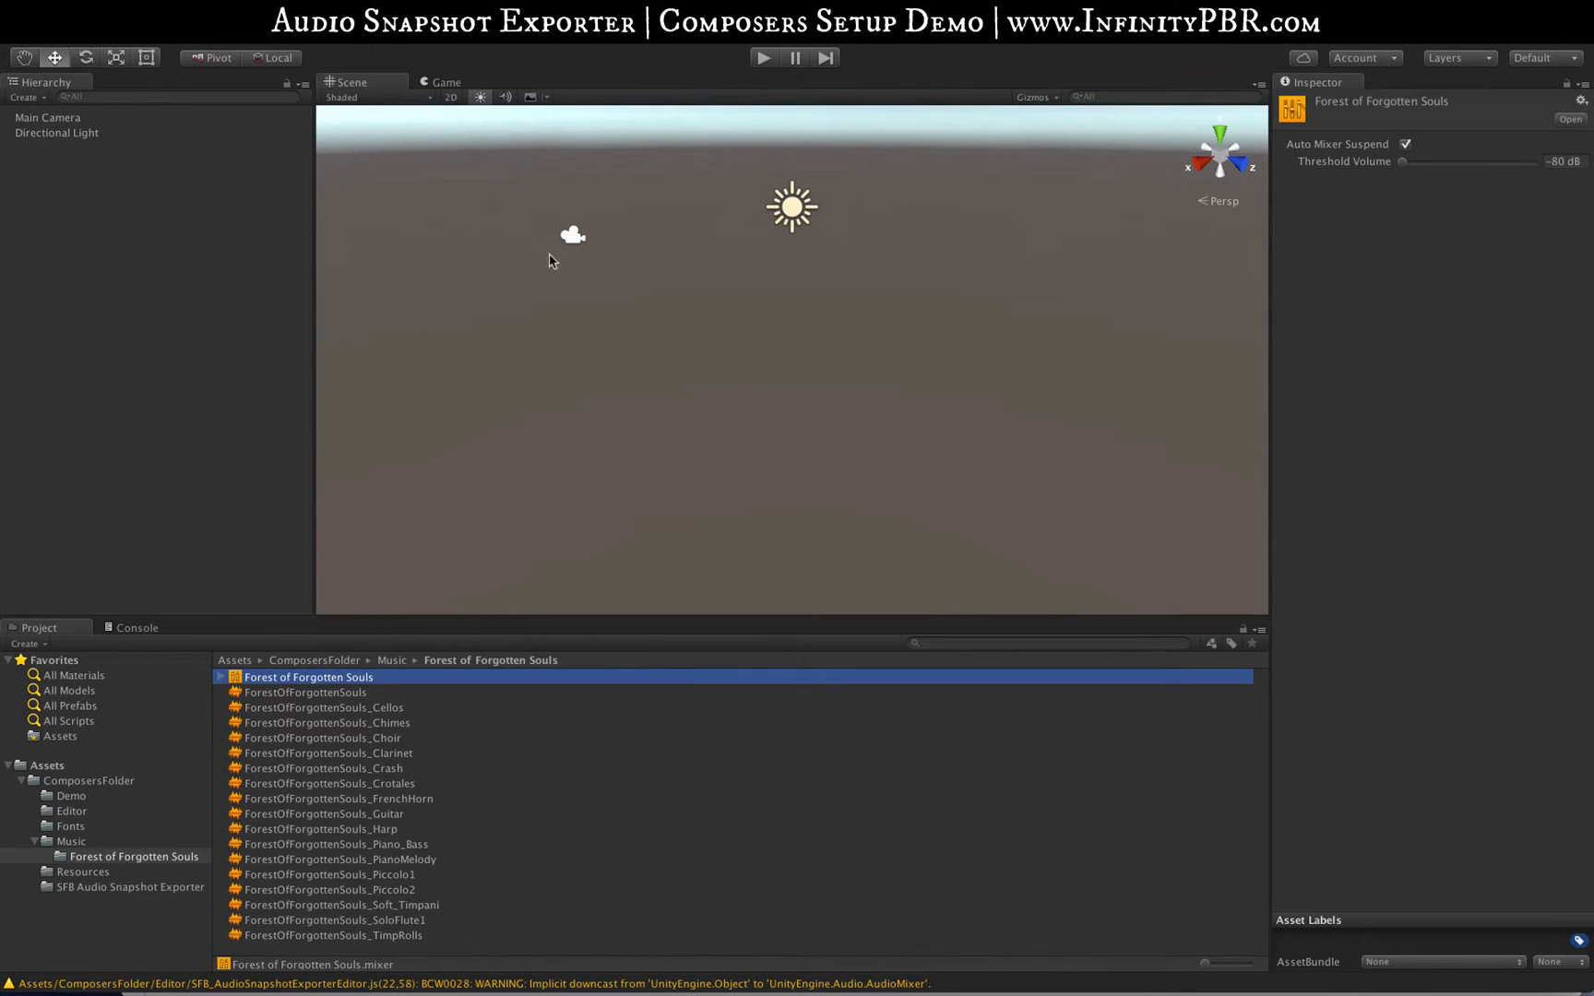
Step: Open the Forest of Forgotten Souls mixer and dock the Audio Mixer window beside the Scene view
{"action": "double_click", "coordinate": [233, 676]}
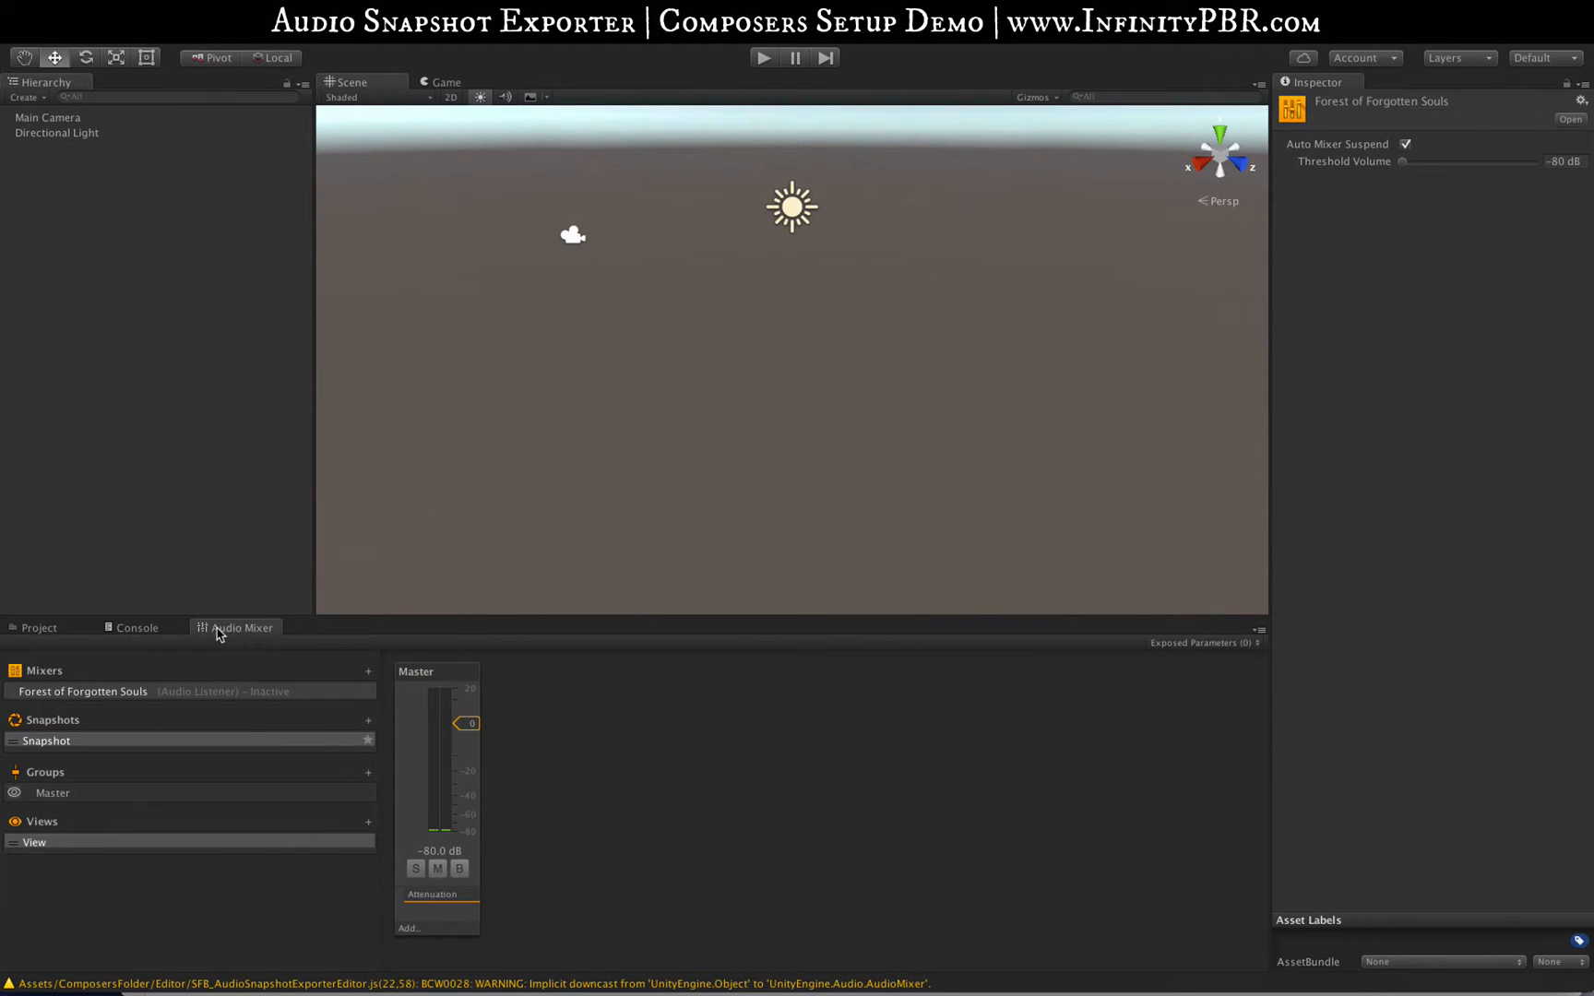
{"action": "left_click_drag", "start_coordinate": [215, 631], "coordinate": [427, 89]}
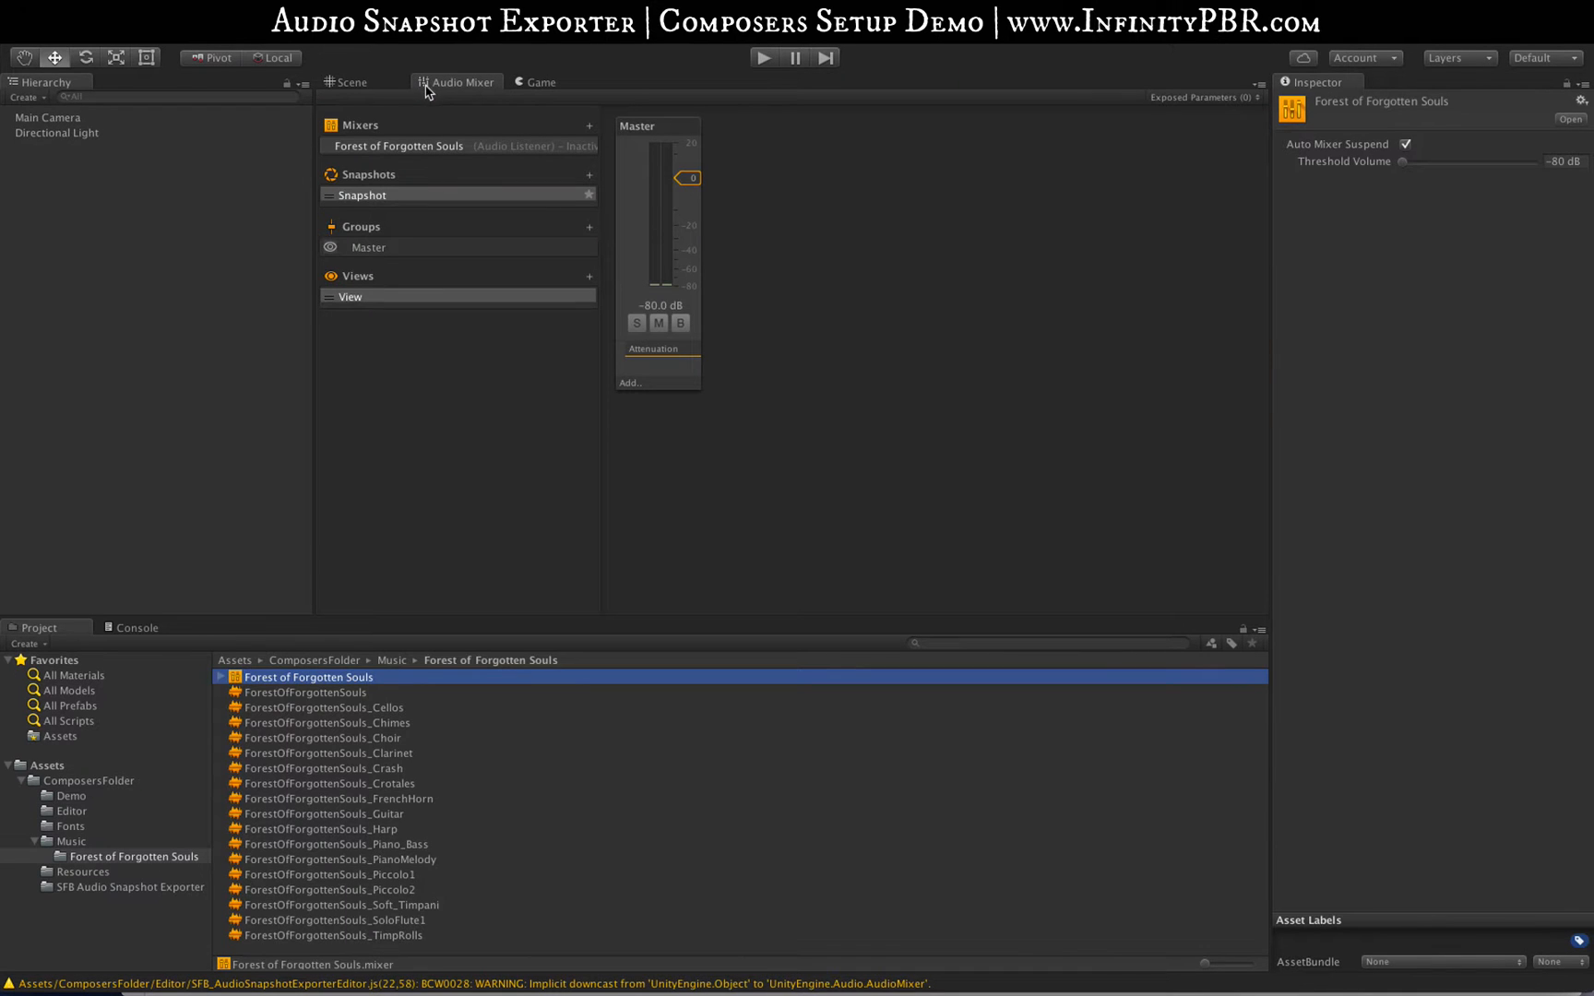
{"action": "left_click_drag", "start_coordinate": [309, 191], "coordinate": [153, 192]}
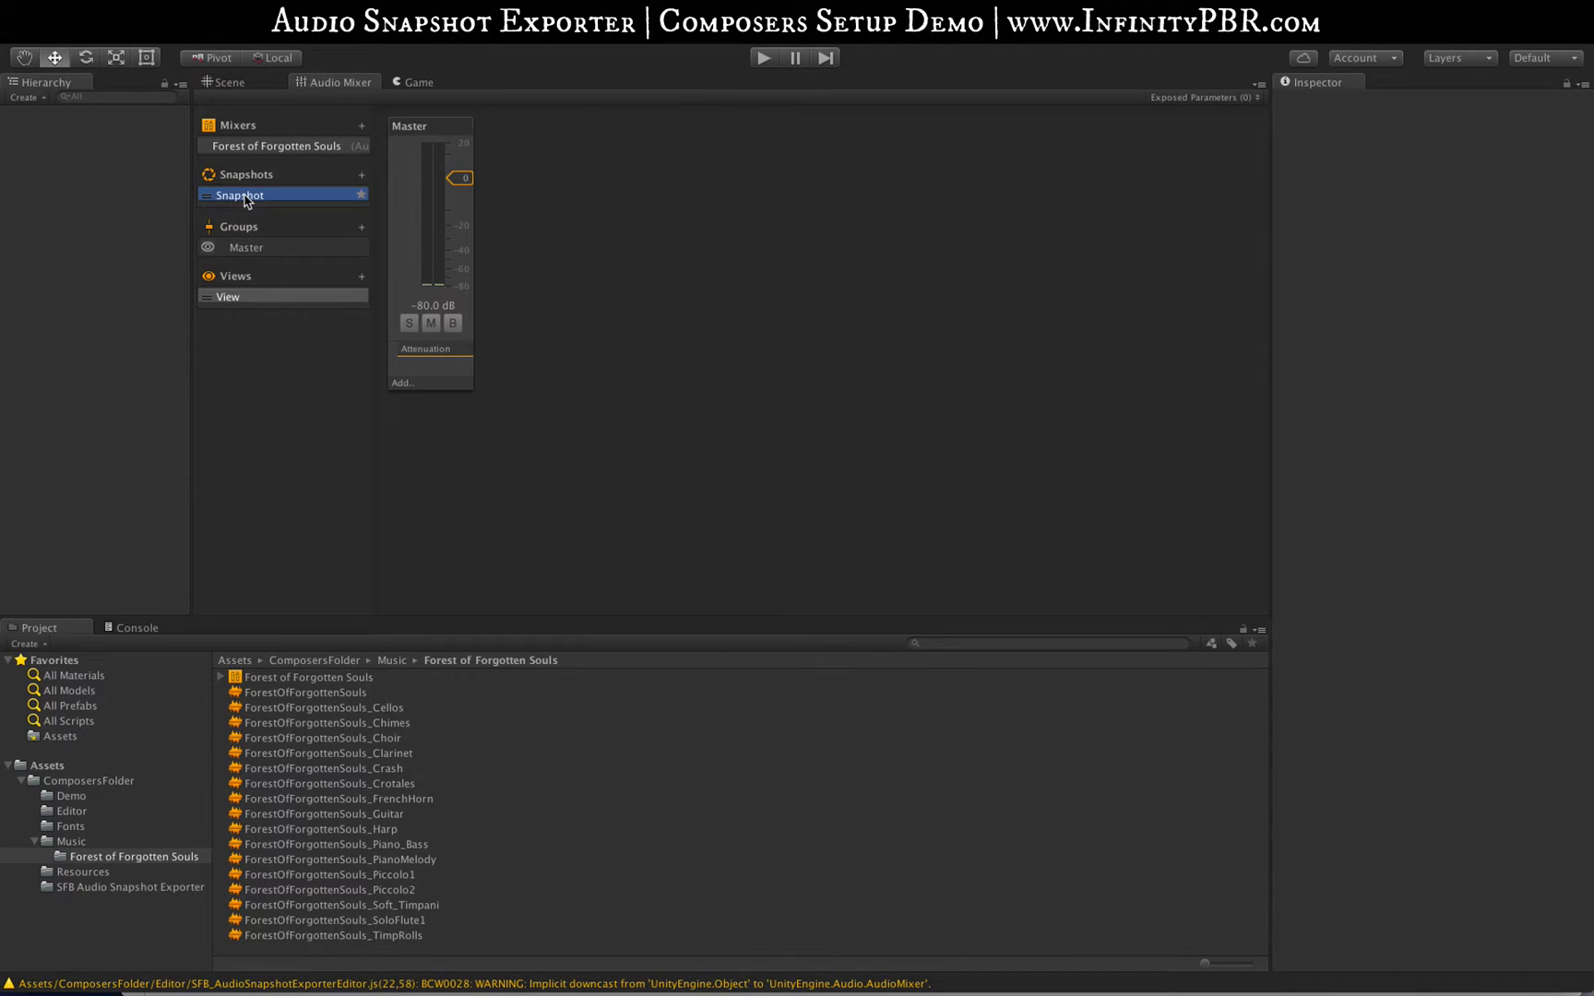
Step: Rename the mixer's snapshot to Default
{"action": "double_click", "coordinate": [245, 198]}
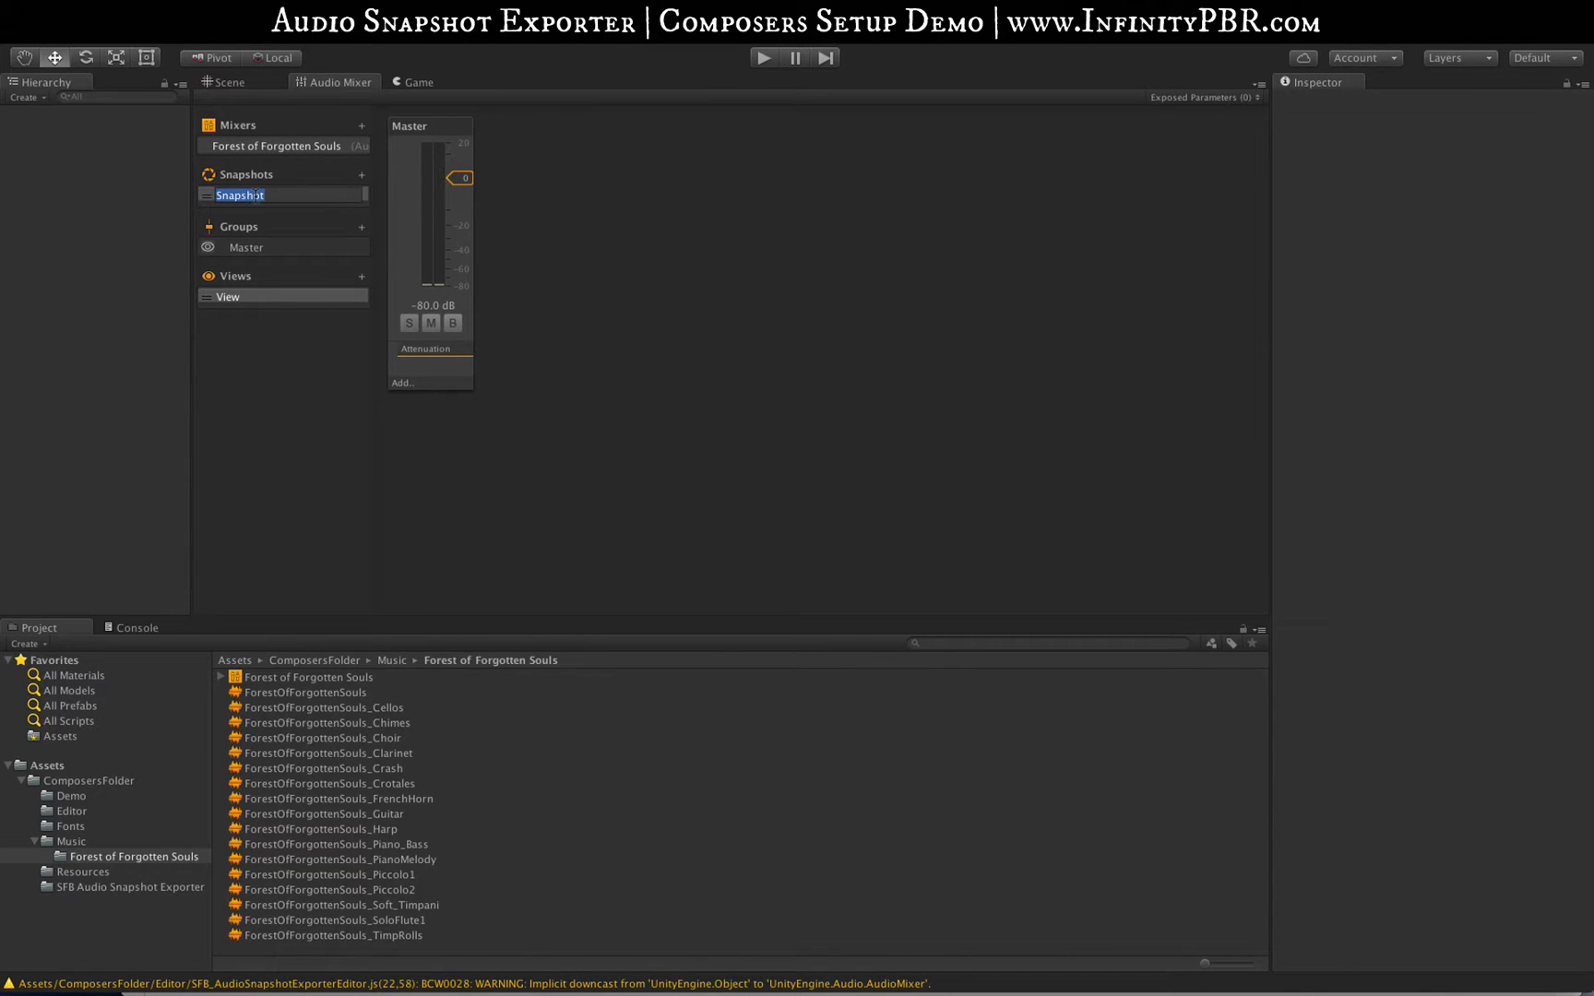
{"action": "type", "text": "Default"}
{"action": "key", "text": "Return"}
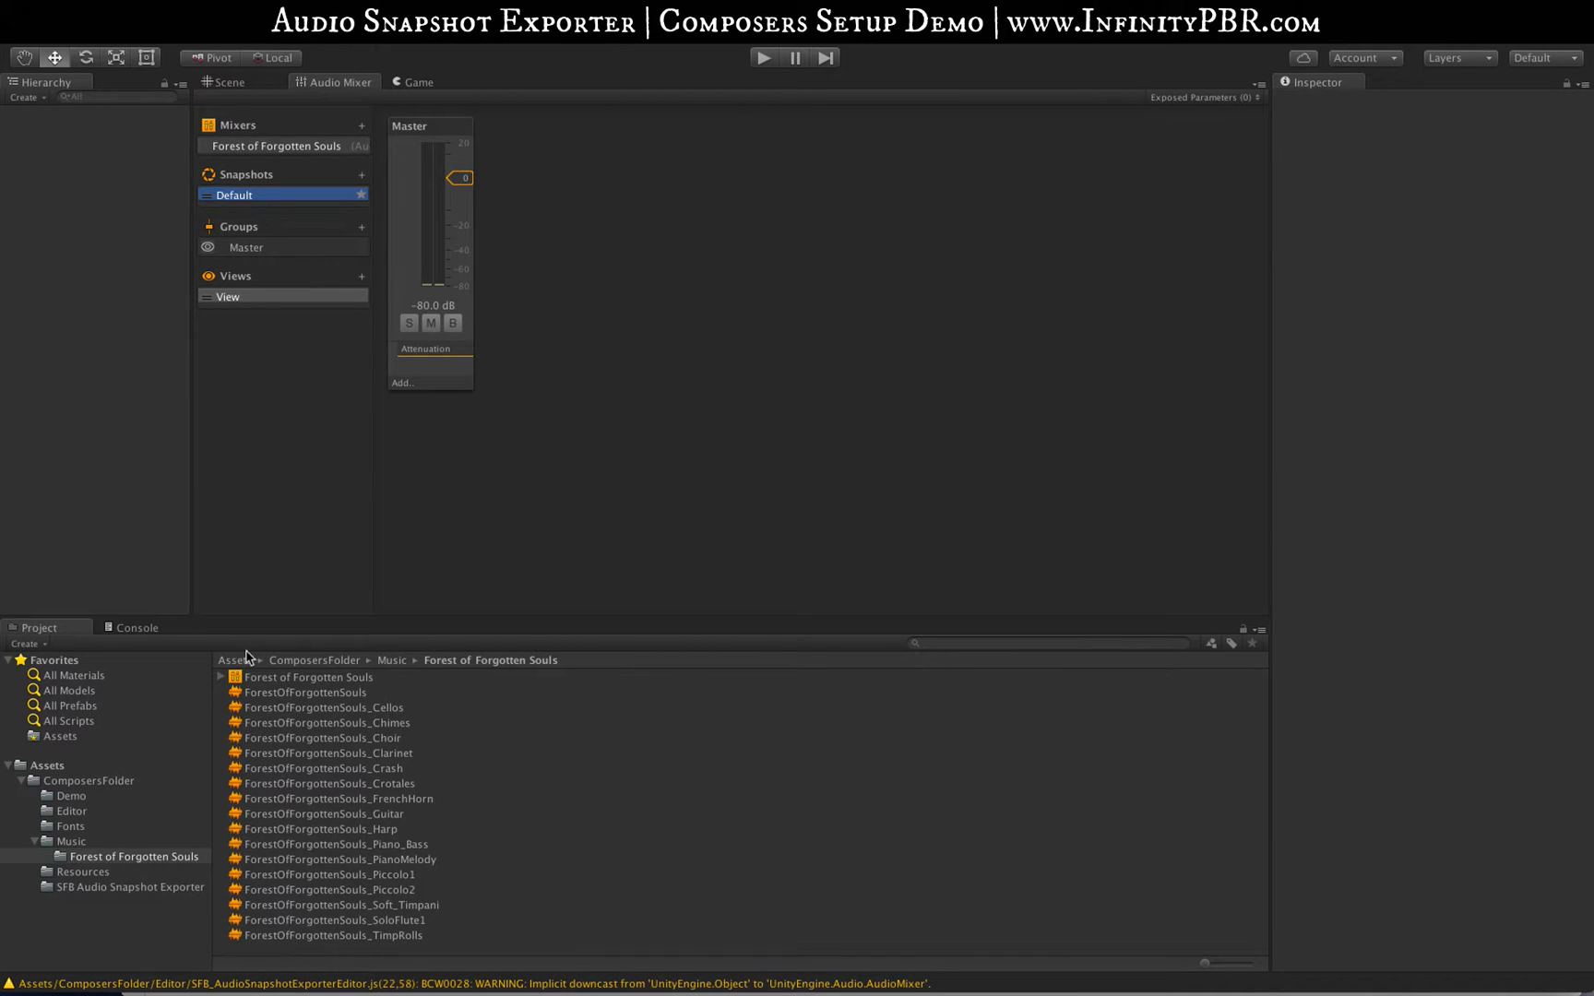
Step: Add child groups named Cellos, Chimes and Choir under the Master group
{"action": "left_click", "coordinate": [245, 247]}
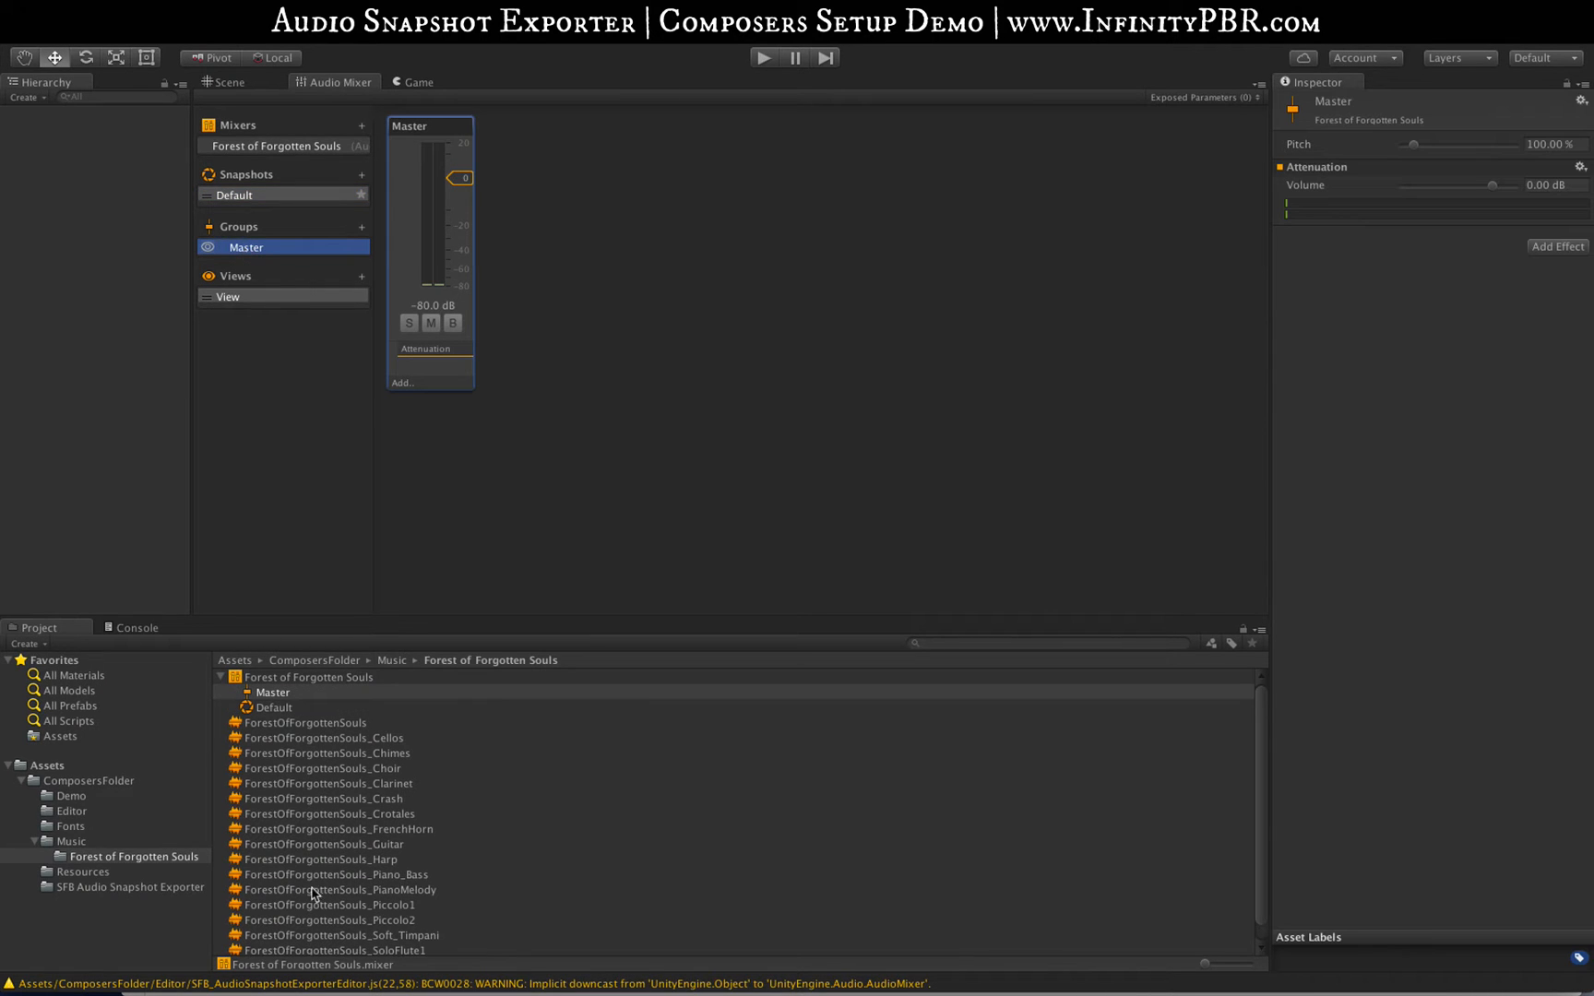
{"action": "scroll", "coordinate": [313, 899], "scroll_direction": "down", "scroll_amount": 1}
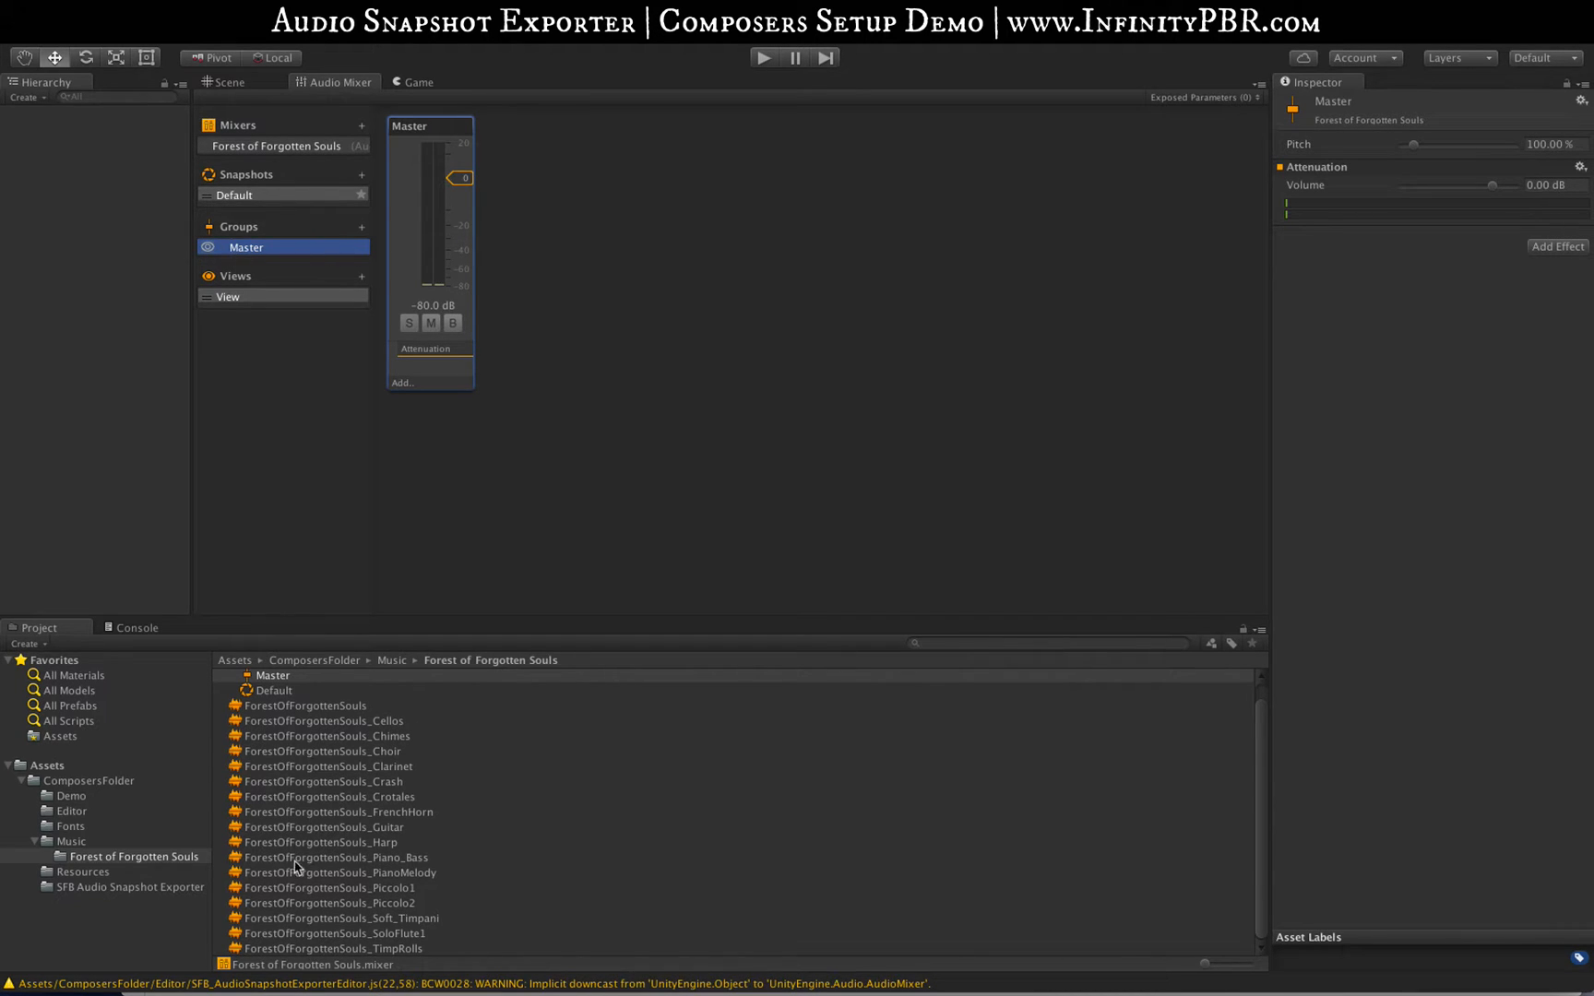
{"action": "left_click", "coordinate": [360, 229]}
{"action": "type", "text": "Cellos"}
{"action": "key", "text": "Return"}
{"action": "left_click", "coordinate": [328, 247]}
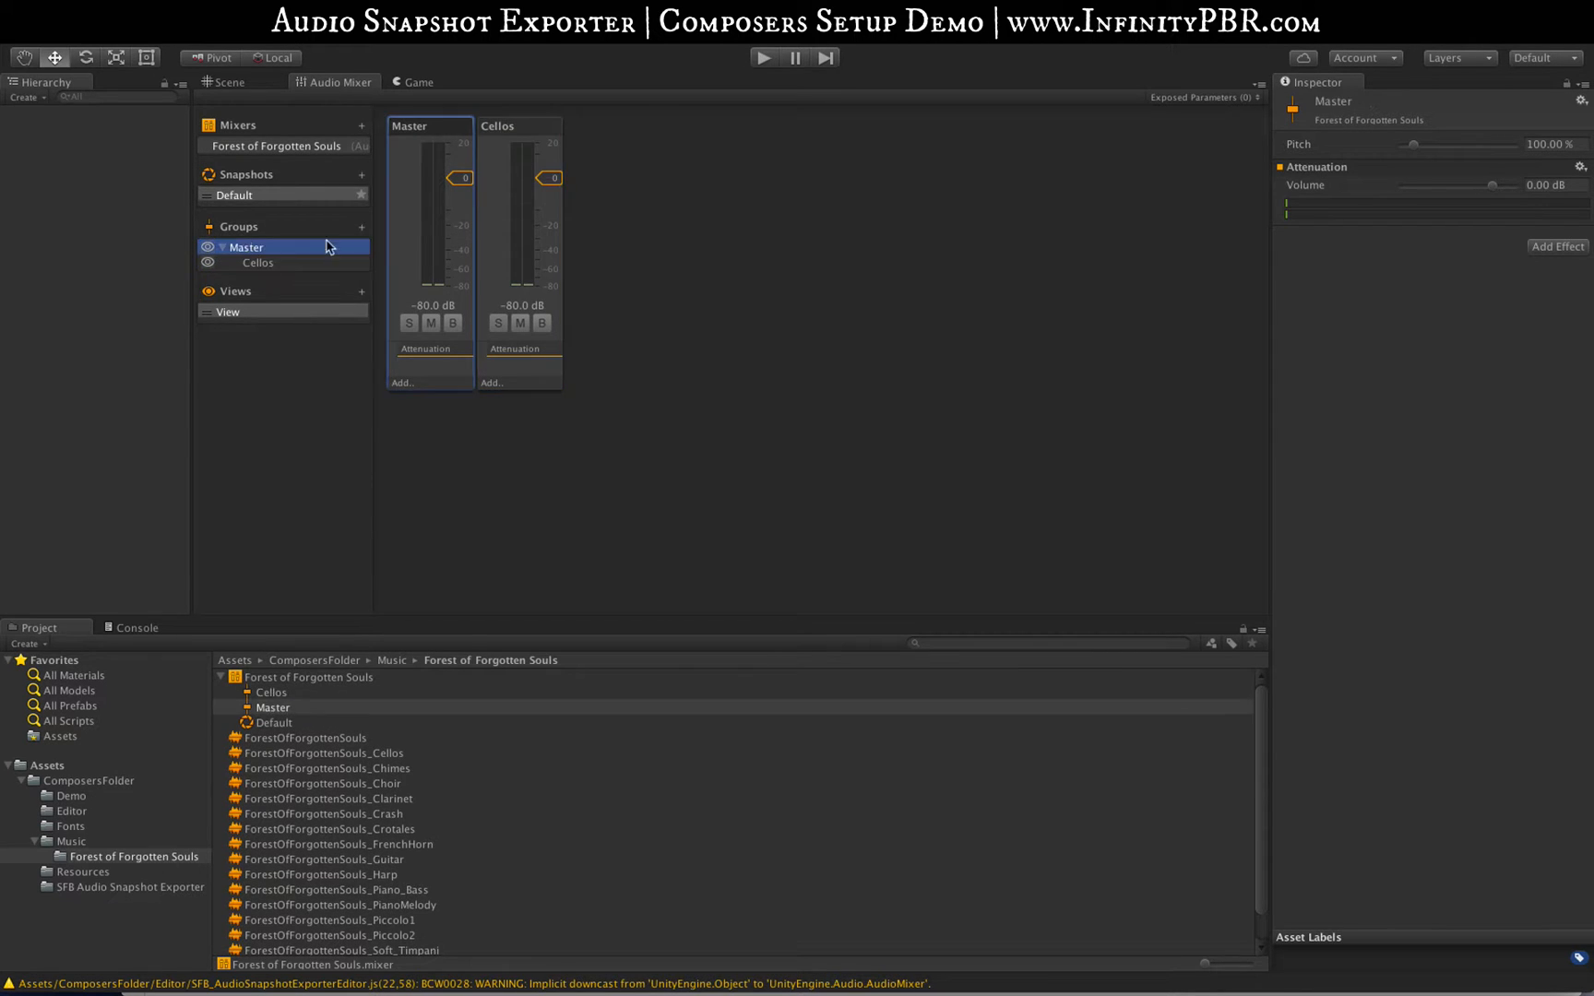
{"action": "left_click", "coordinate": [361, 227]}
{"action": "type", "text": "Chimes"}
{"action": "key", "text": "Return"}
{"action": "left_click", "coordinate": [328, 247]}
{"action": "left_click", "coordinate": [361, 228]}
{"action": "type", "text": "Choir"}
{"action": "key", "text": "Return"}
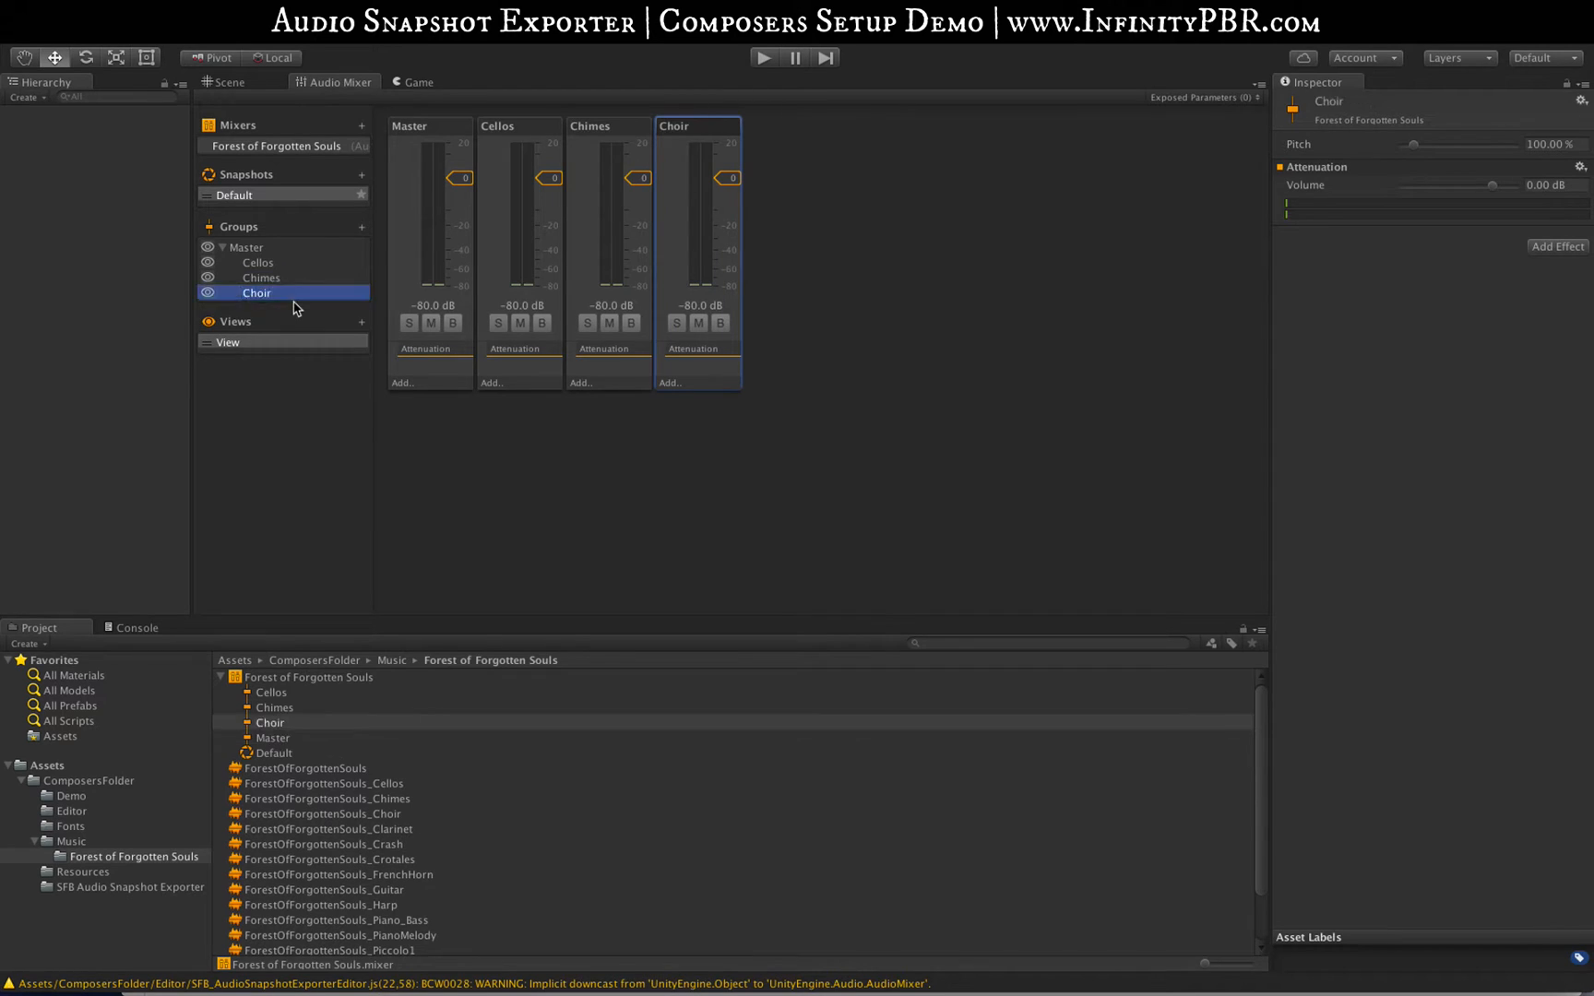
Step: Add child groups named Clarinet, Crash and Crotales under Master
{"action": "left_click", "coordinate": [360, 228]}
{"action": "type", "text": "Clarinet"}
{"action": "key", "text": "Return"}
{"action": "left_click", "coordinate": [361, 227]}
{"action": "type", "text": "Crash"}
{"action": "left_click", "coordinate": [360, 227]}
{"action": "type", "text": "Crotales"}
{"action": "left_click", "coordinate": [330, 247]}
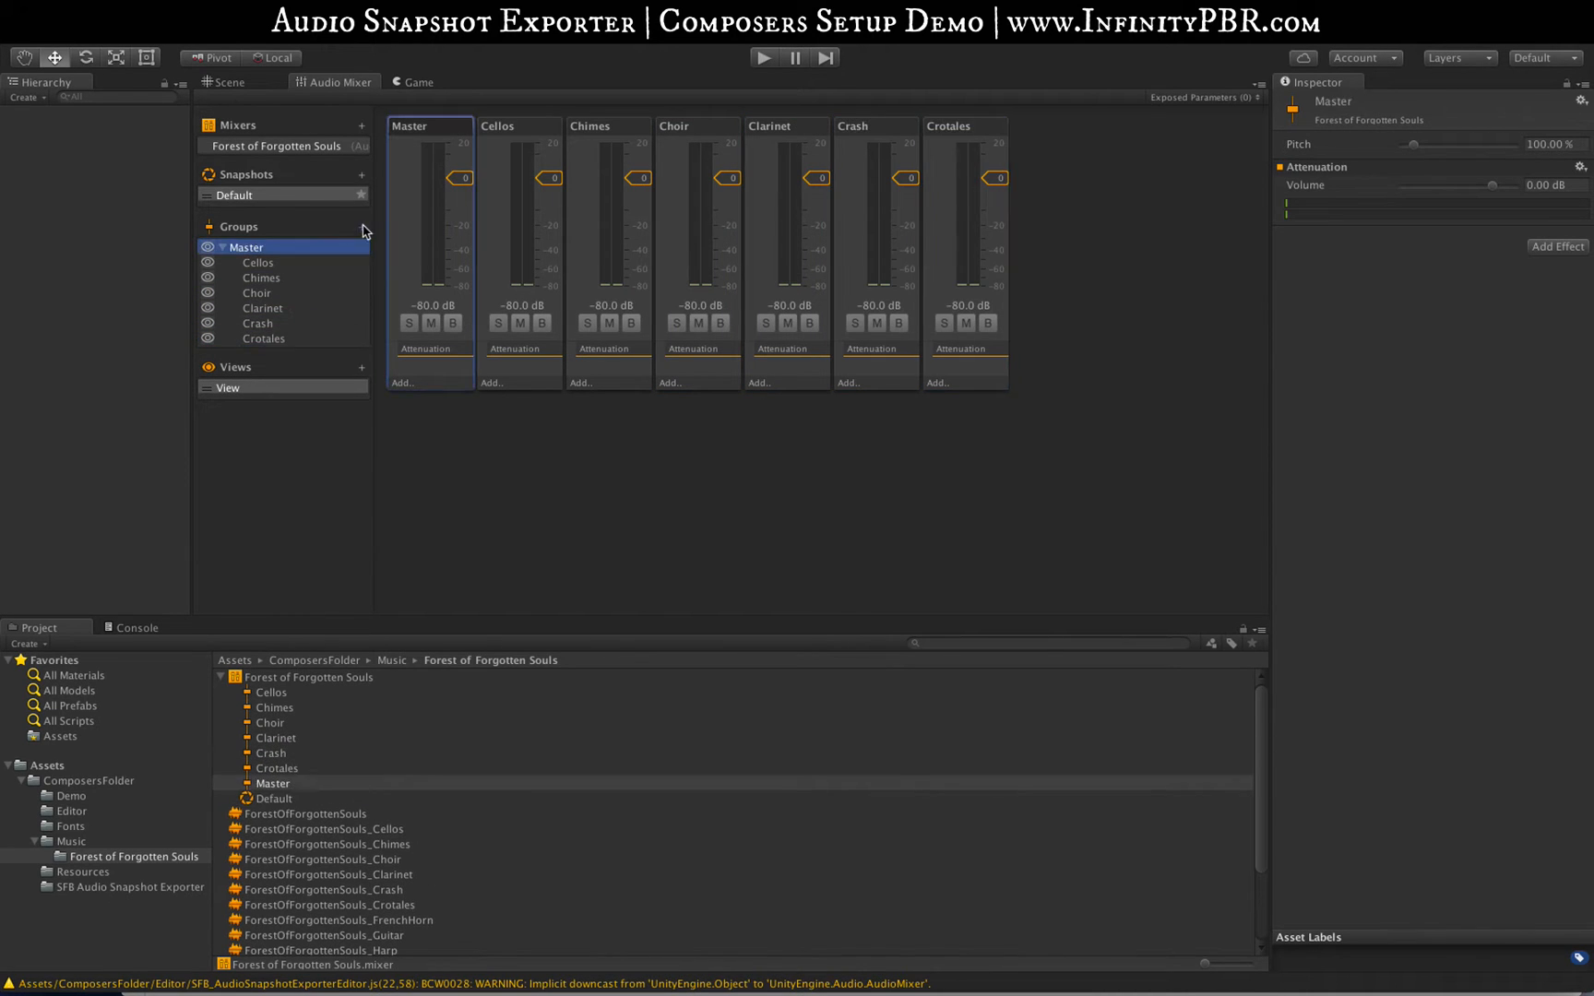
Step: Add child groups named FrenchHorn, Guitar and Harp under Master
{"action": "left_click", "coordinate": [360, 228]}
{"action": "type", "text": "FrenchHorn"}
{"action": "left_click", "coordinate": [332, 248]}
{"action": "left_click", "coordinate": [361, 227]}
{"action": "type", "text": "Guitar"}
{"action": "left_click", "coordinate": [332, 247]}
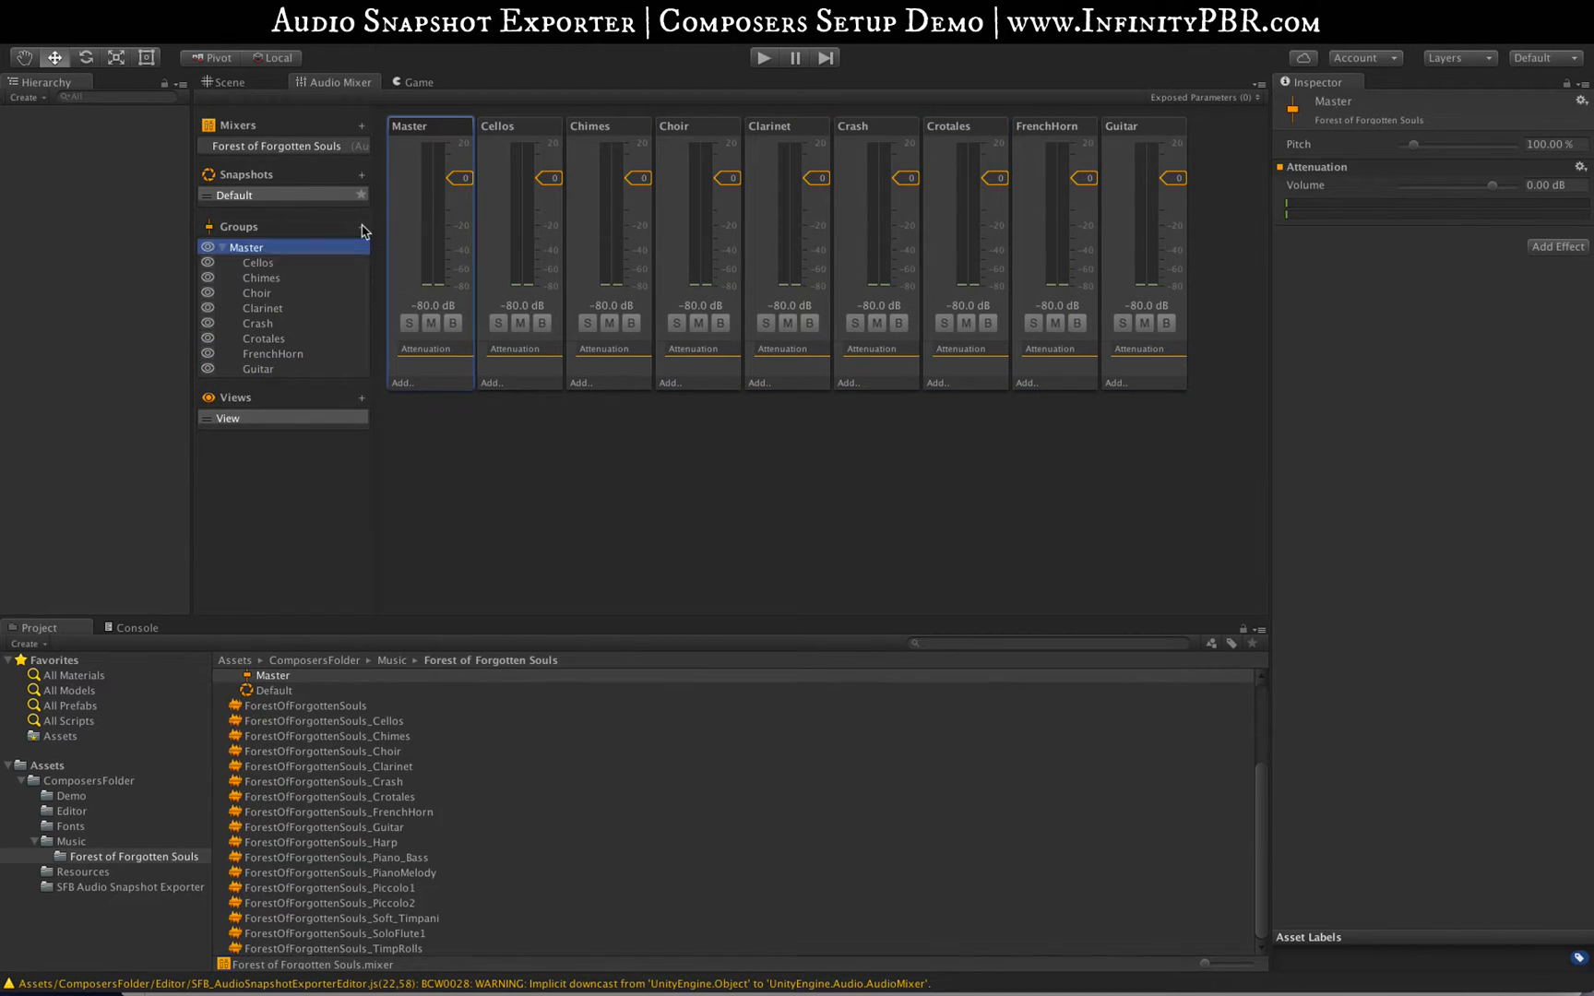
{"action": "left_click", "coordinate": [360, 227]}
{"action": "type", "text": "Harp"}
{"action": "left_click", "coordinate": [332, 247]}
Step: Add child groups named Piano Bass, Piano Melody and Piccolo 1 under Master
{"action": "left_click", "coordinate": [361, 227]}
{"action": "type", "text": "Piano Bass"}
{"action": "left_click", "coordinate": [392, 265]}
{"action": "left_click", "coordinate": [361, 227]}
{"action": "type", "text": "Piano Melody"}
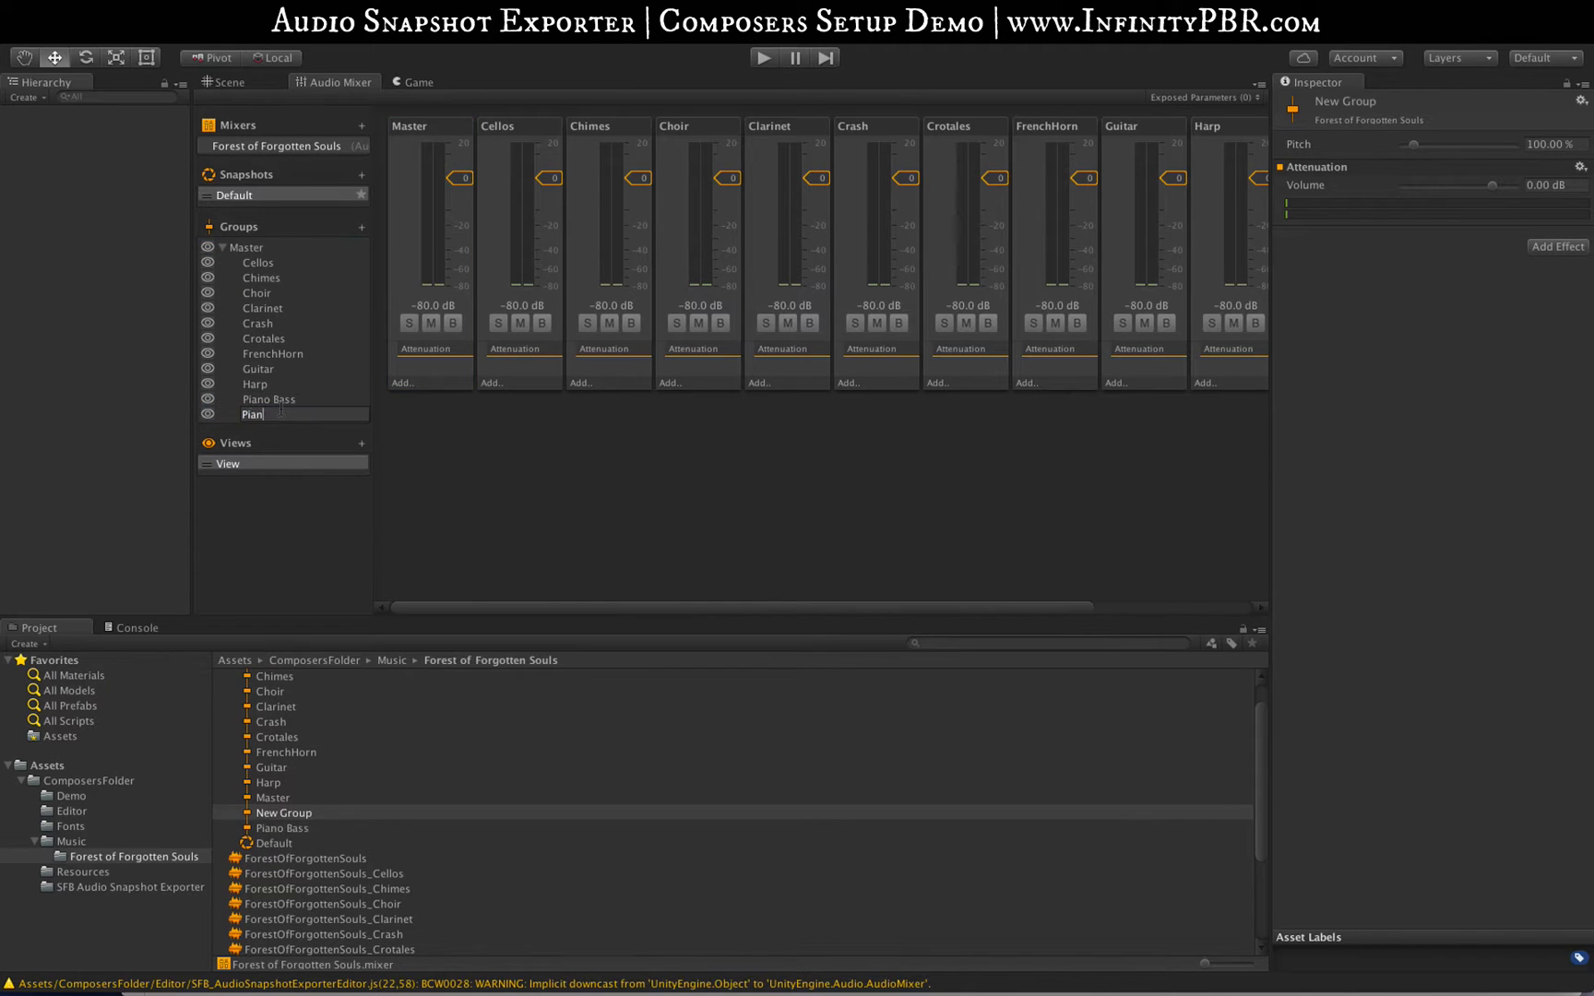
{"action": "left_click", "coordinate": [356, 247]}
Step: Add child groups named Piccolo 2, Soft Timpani and Timpani Rolls under Master
{"action": "left_click", "coordinate": [361, 227]}
{"action": "type", "text": "Piccolo 1"}
{"action": "scroll", "coordinate": [358, 876], "scroll_direction": "down", "scroll_amount": 5}
{"action": "left_click", "coordinate": [356, 247]}
{"action": "left_click", "coordinate": [361, 228]}
{"action": "type", "text": "Piccolo 2"}
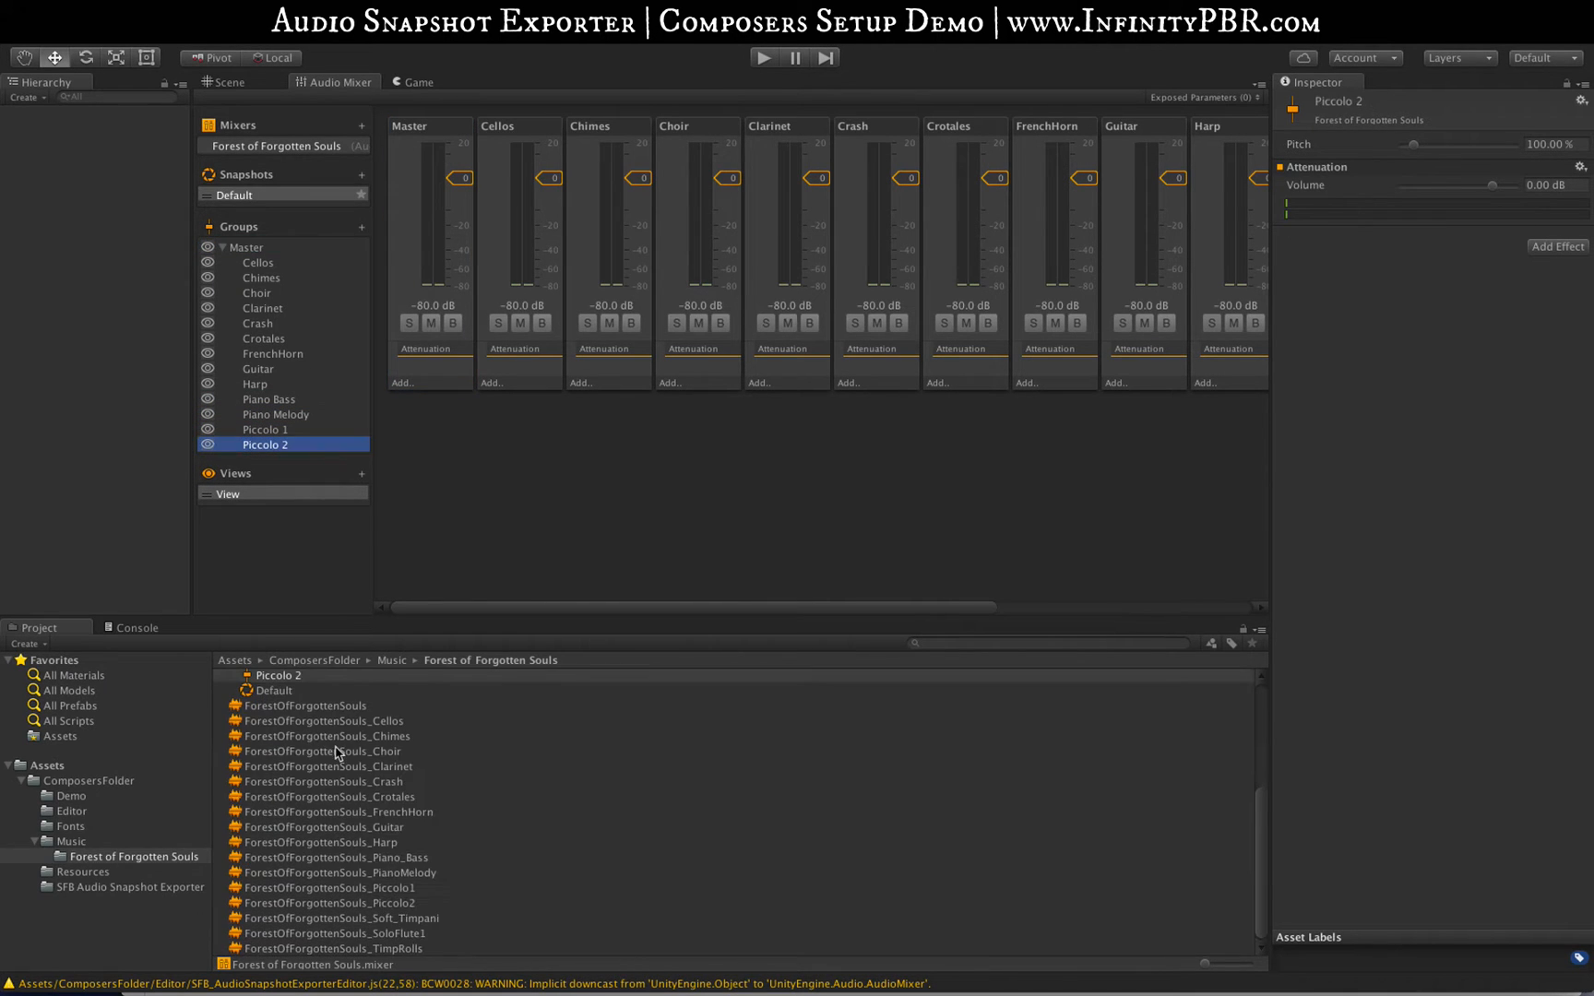
{"action": "left_click", "coordinate": [361, 228]}
{"action": "type", "text": "Soft Timpani"}
{"action": "left_click", "coordinate": [265, 250]}
Step: Add a final child group named Solo Flute under Master
{"action": "left_click", "coordinate": [361, 228]}
{"action": "type", "text": "Timpani Rolls"}
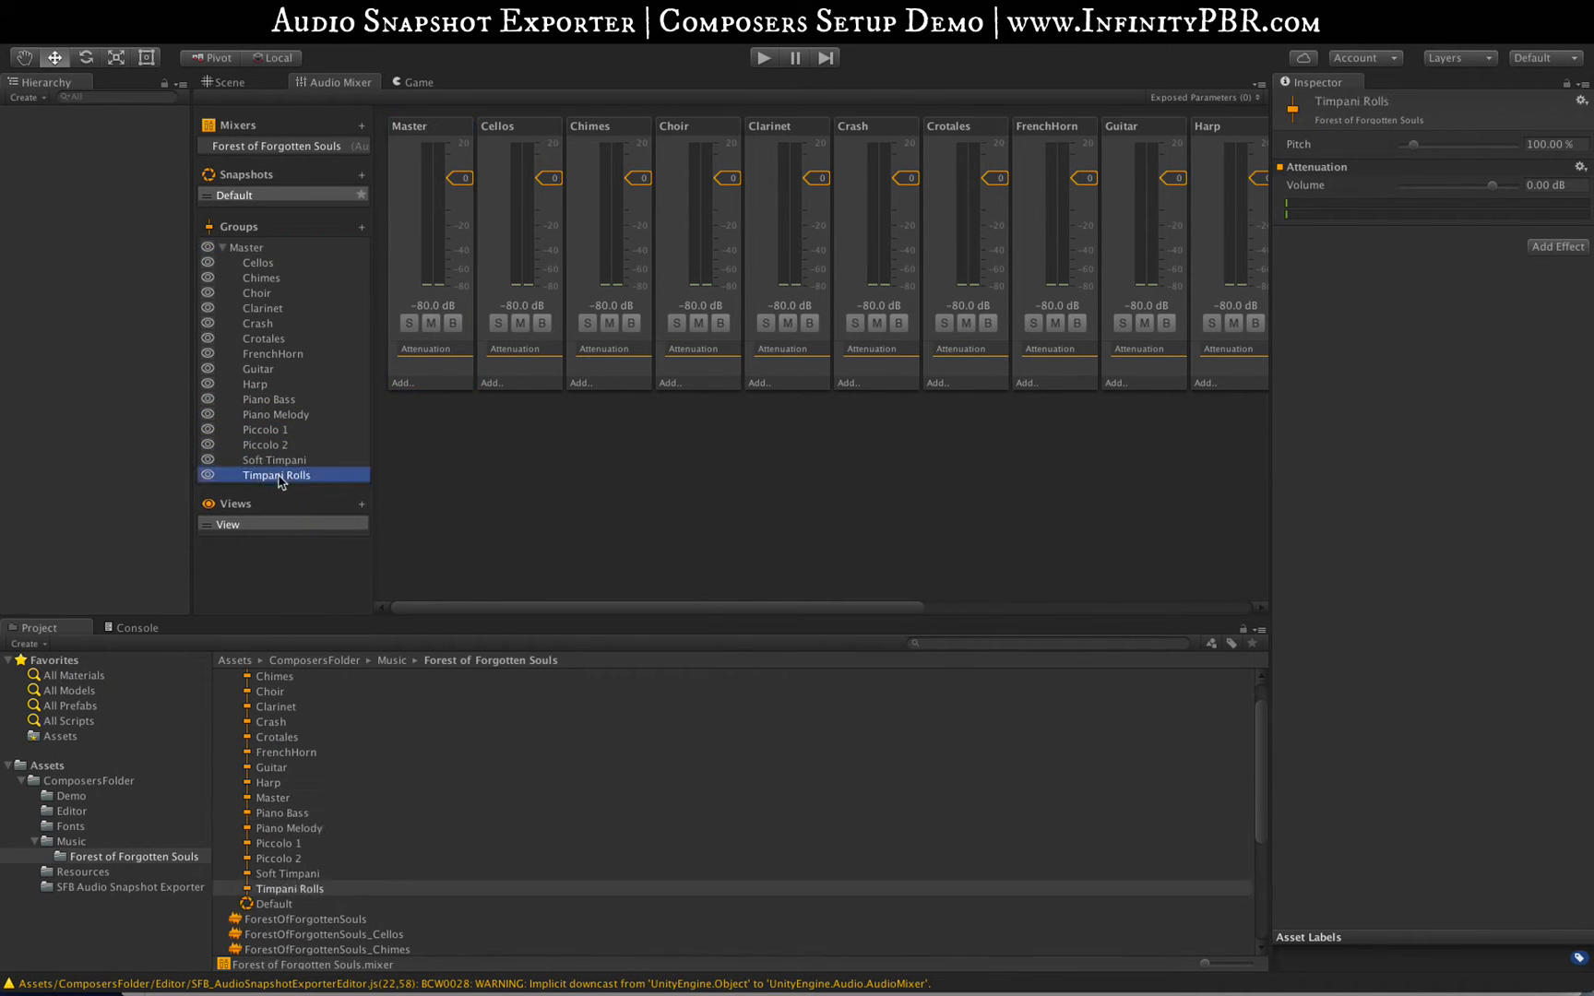
{"action": "left_click", "coordinate": [305, 247]}
{"action": "left_click", "coordinate": [360, 228]}
{"action": "scroll", "coordinate": [391, 854], "scroll_direction": "down", "scroll_amount": 5}
{"action": "type", "text": "Solo Flute"}
{"action": "key", "text": "Return"}
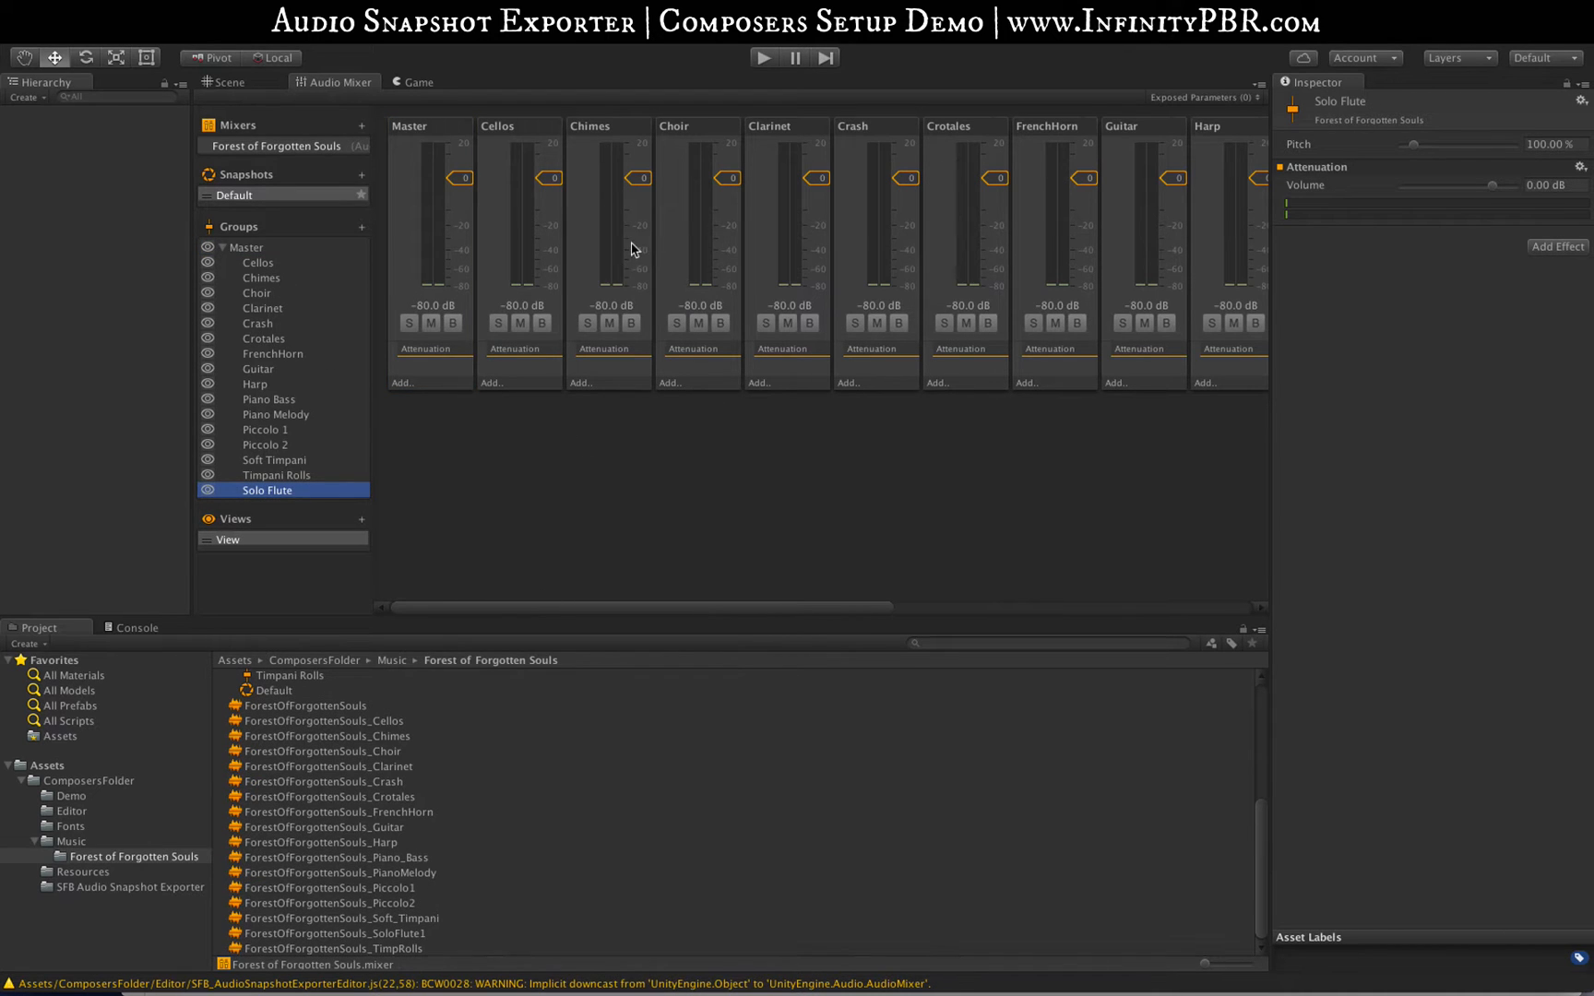
{"action": "scroll", "coordinate": [875, 263], "scroll_direction": "right", "scroll_amount": 10}
{"action": "scroll", "coordinate": [1121, 246], "scroll_direction": "left", "scroll_amount": 10}
Step: Create an empty GameObject in the Hierarchy named "Forest of Forgotten Souls" Editor
{"action": "right_click", "coordinate": [39, 141]}
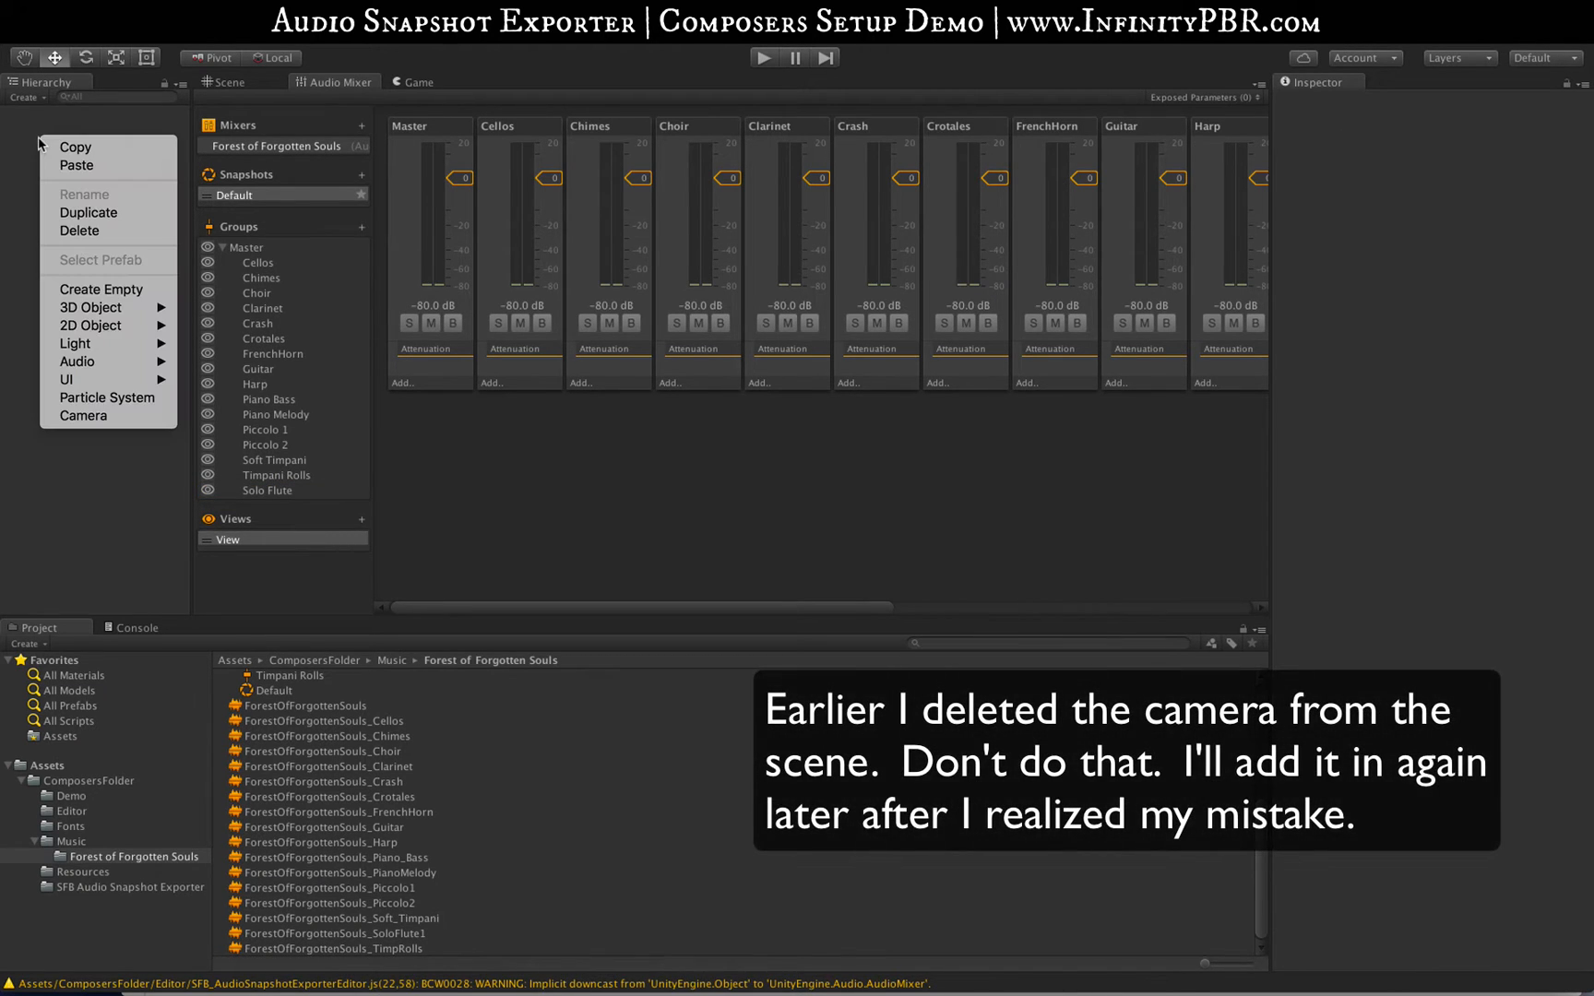
{"action": "left_click", "coordinate": [90, 290]}
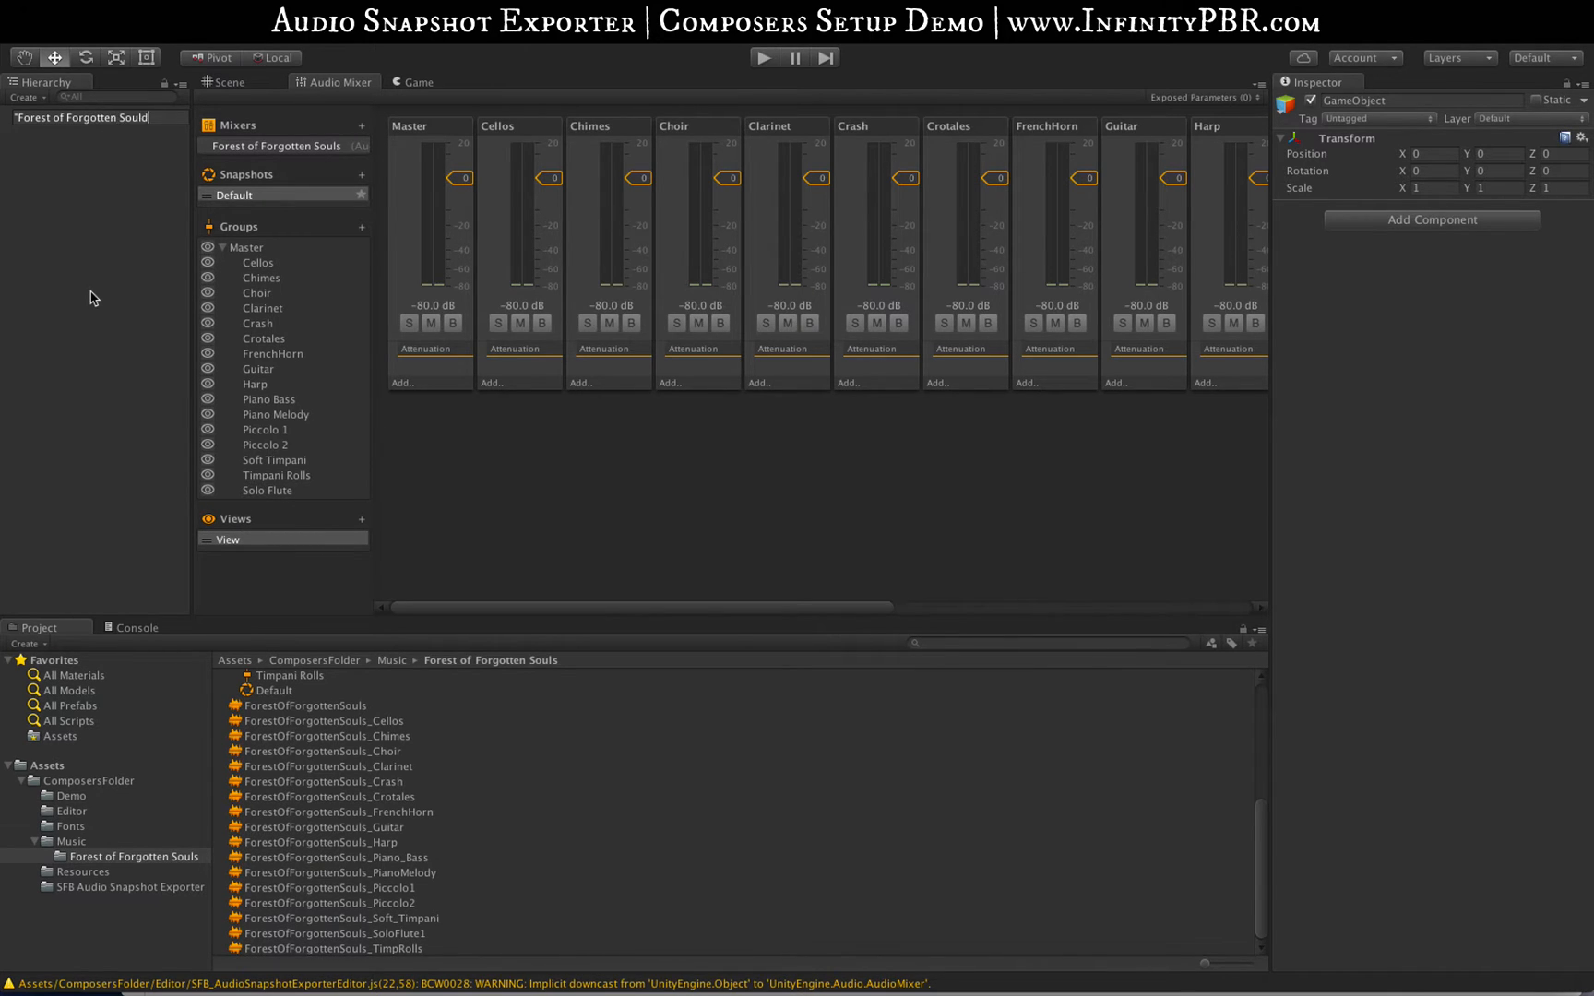
{"action": "type", "text": "or"}
{"action": "key", "text": "Return"}
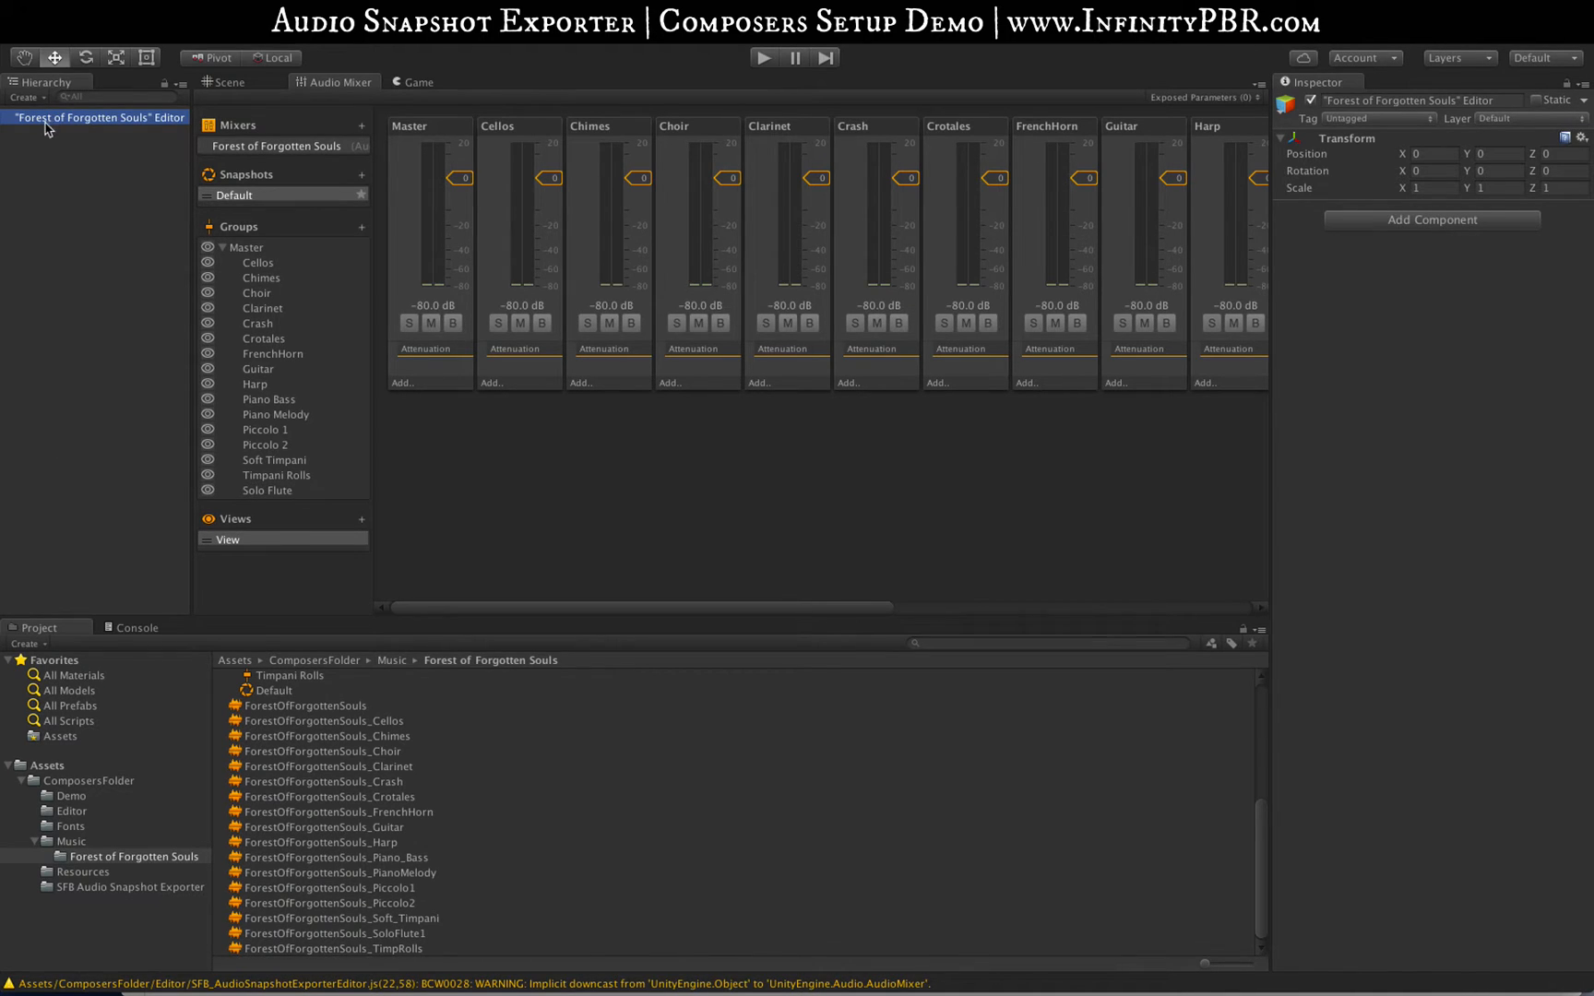
Step: Add the SFB_Audio Snapshot Exporter component to the new GameObject
{"action": "left_click", "coordinate": [1359, 221]}
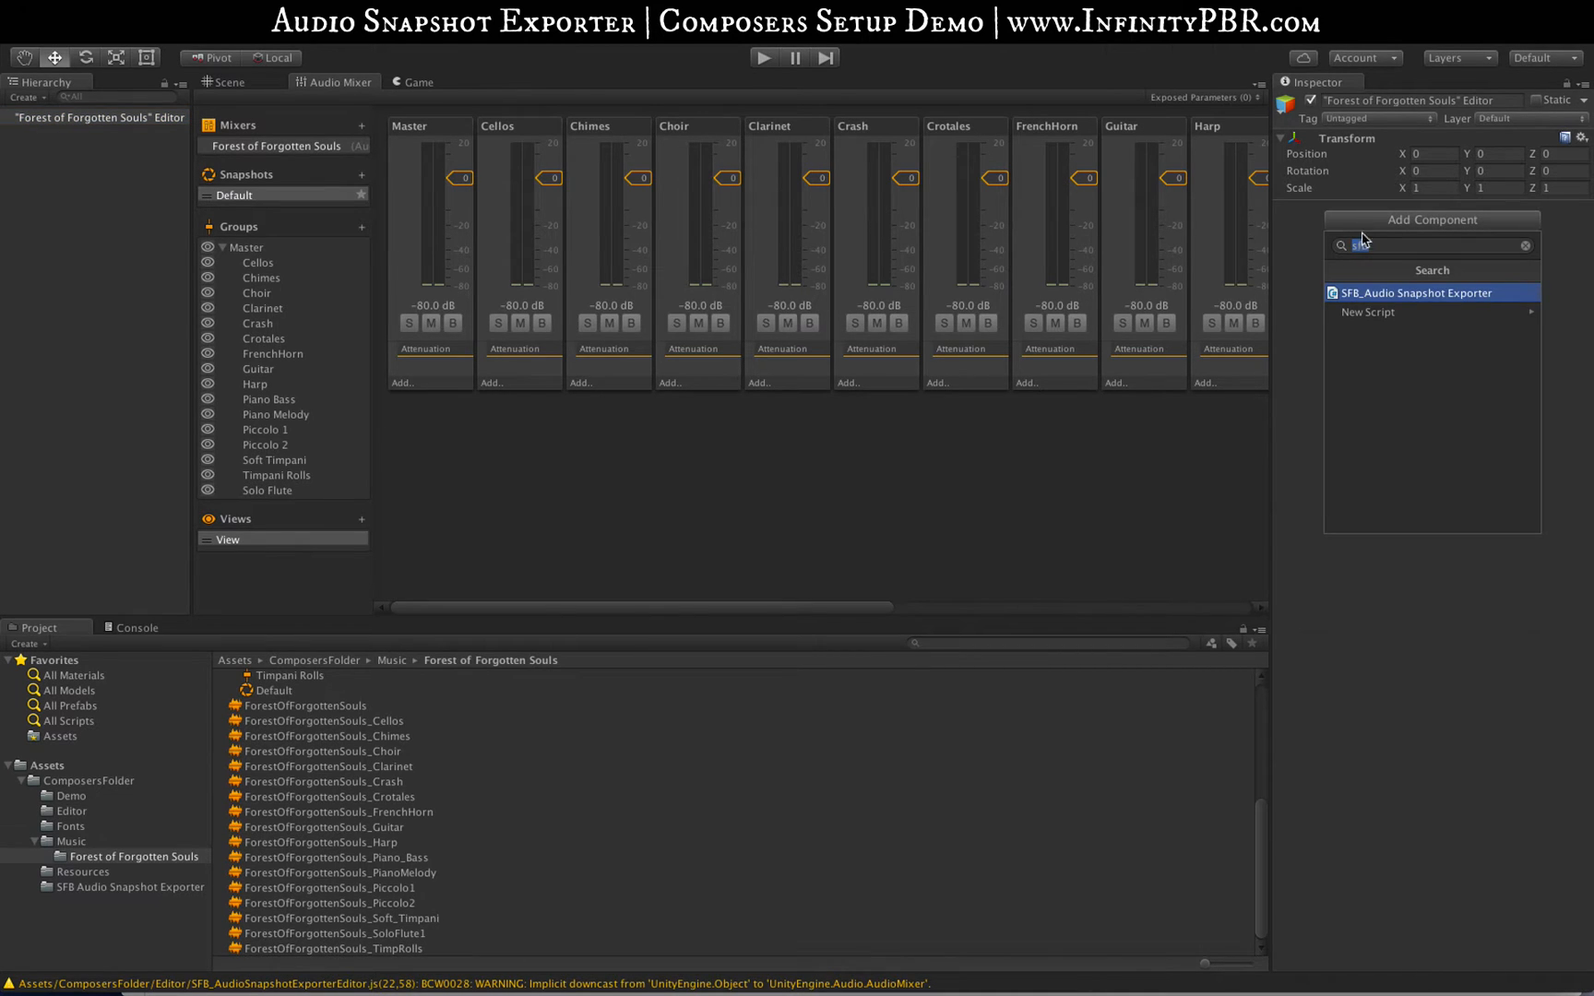
{"action": "key", "text": "BackSpace"}
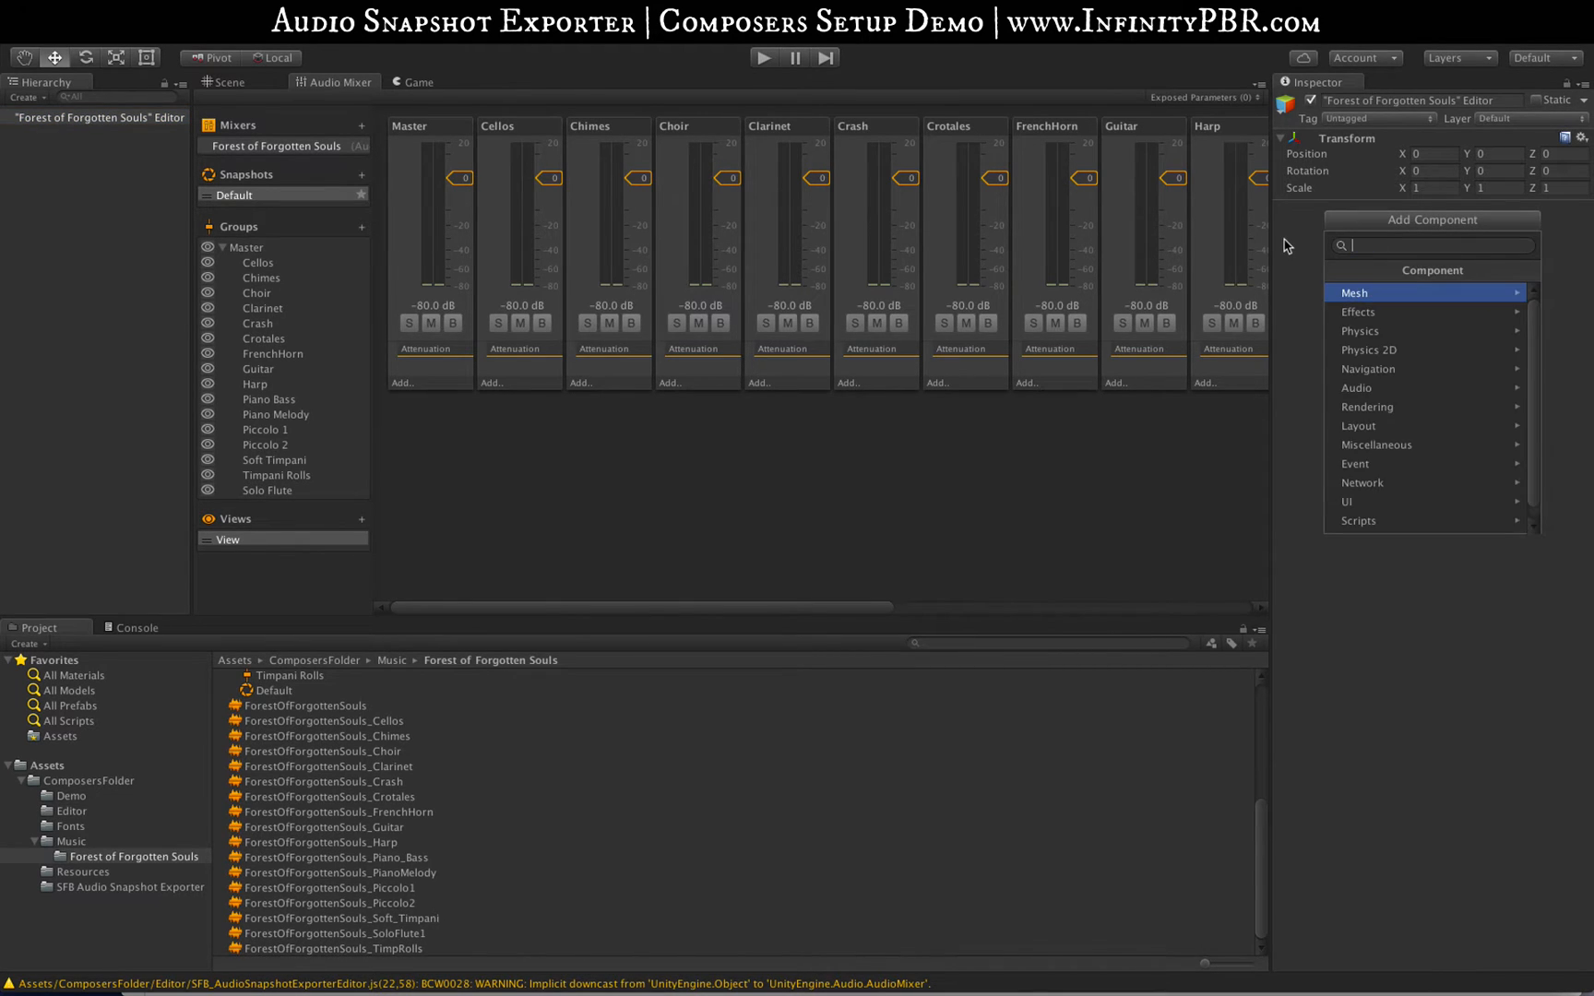
{"action": "type", "text": "sfb"}
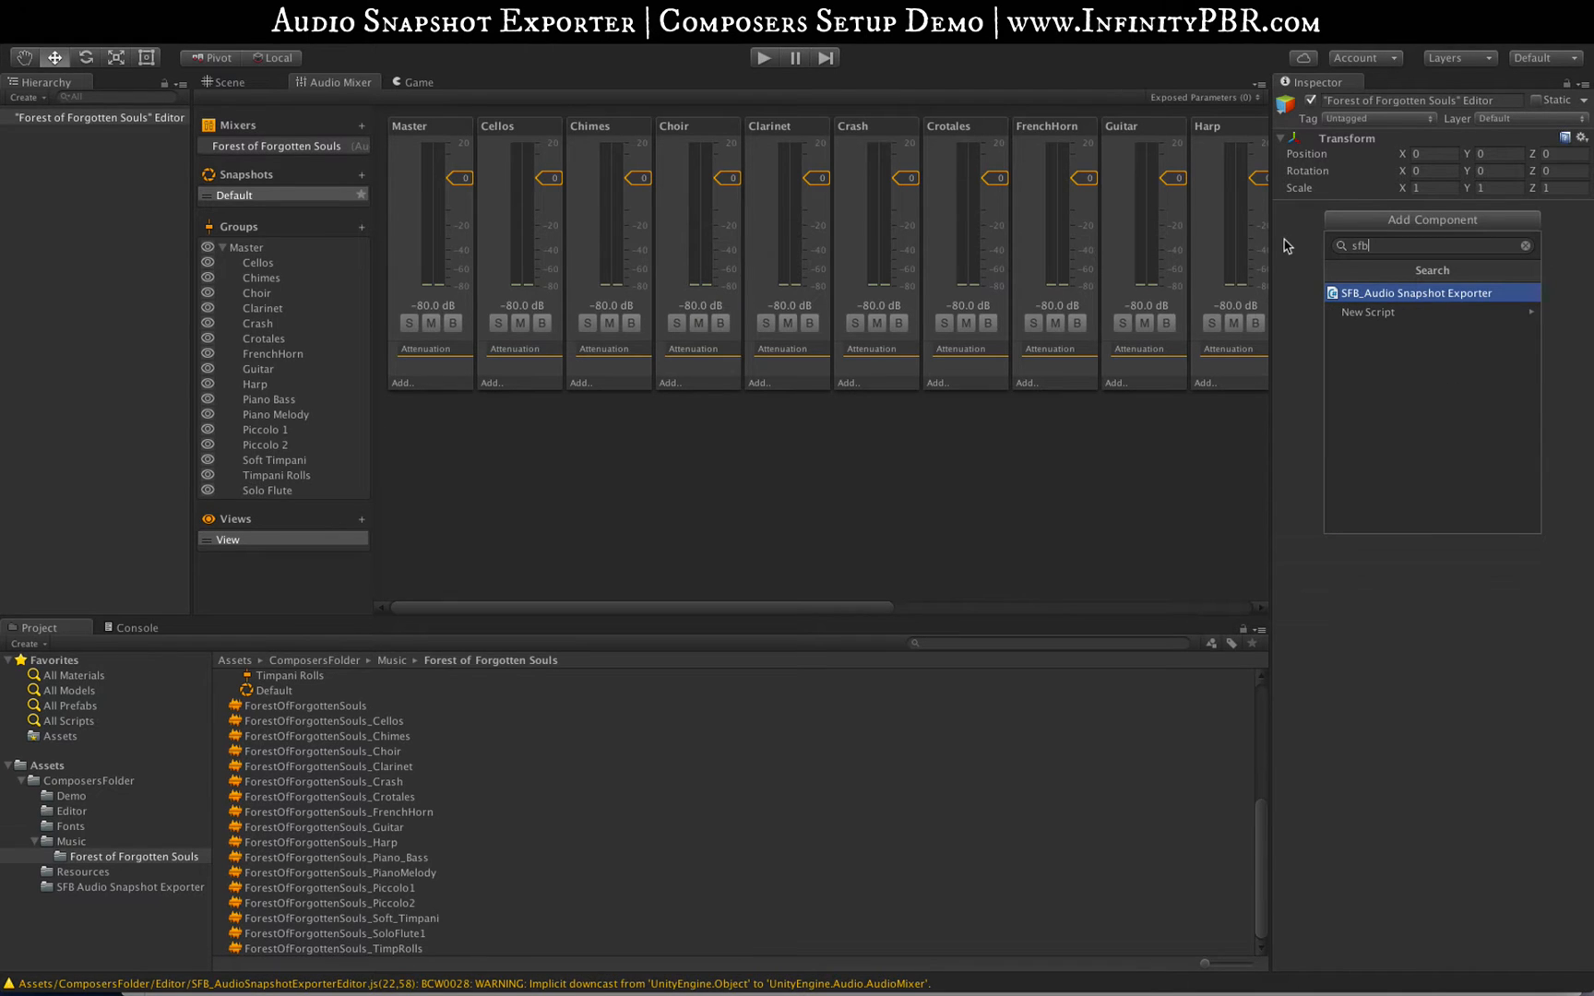
{"action": "left_click", "coordinate": [1428, 297]}
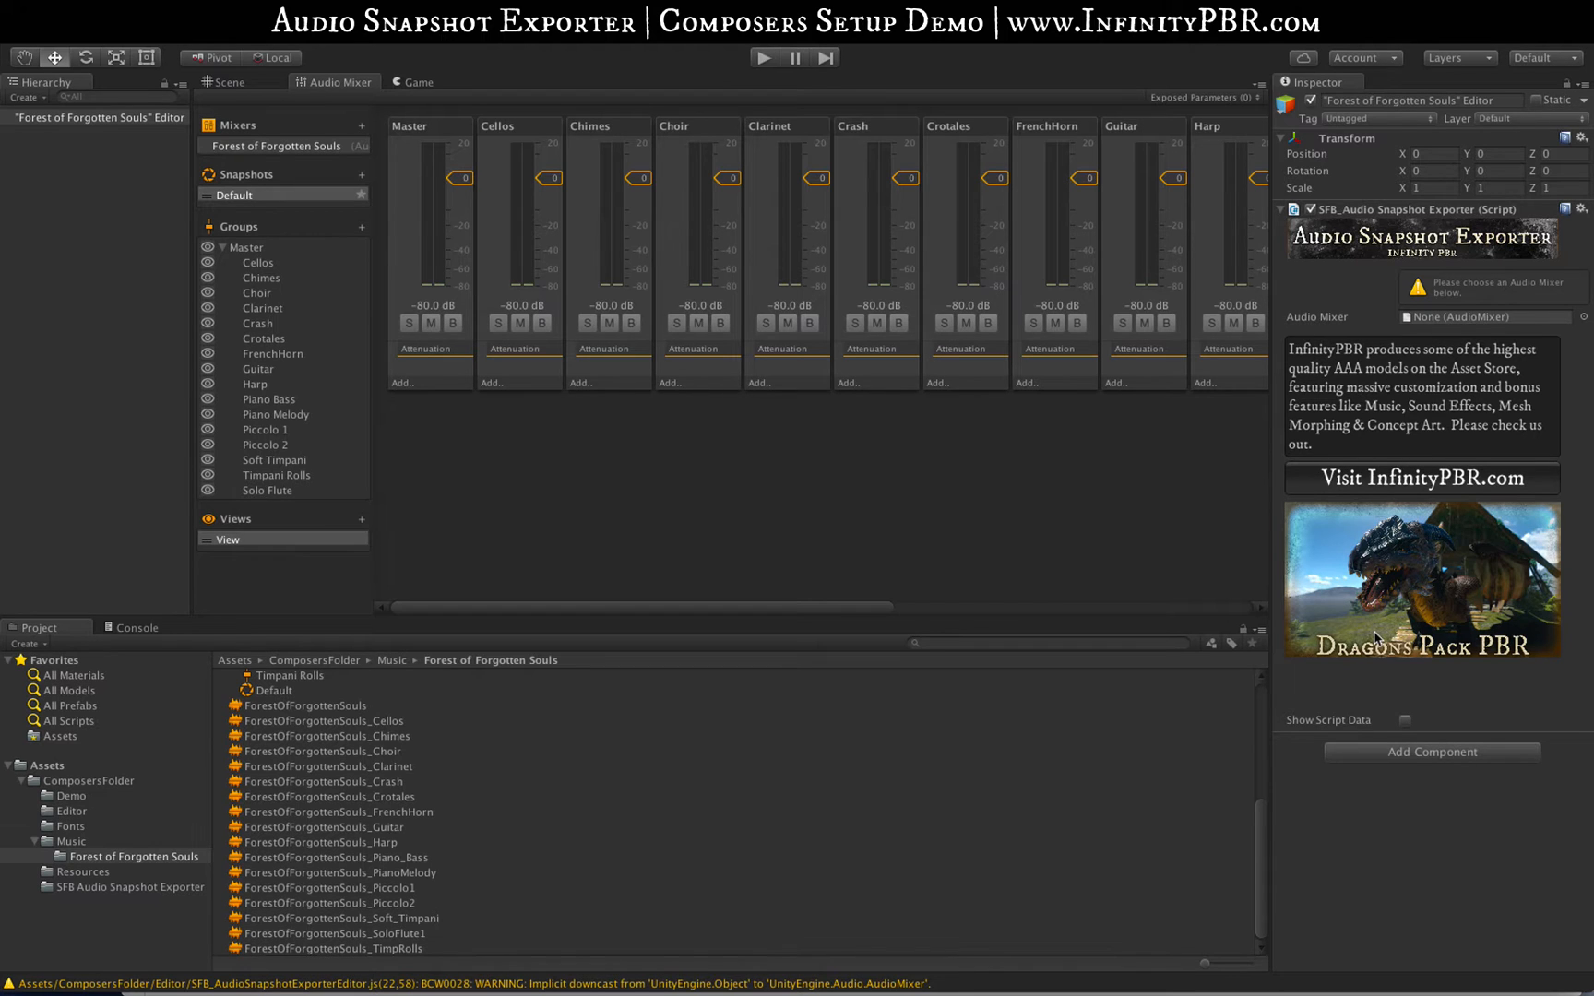
Step: Widen the Inspector and open the exporter's Visit InfinityPBR.com link in the browser
{"action": "left_click_drag", "start_coordinate": [1273, 499], "coordinate": [1231, 499]}
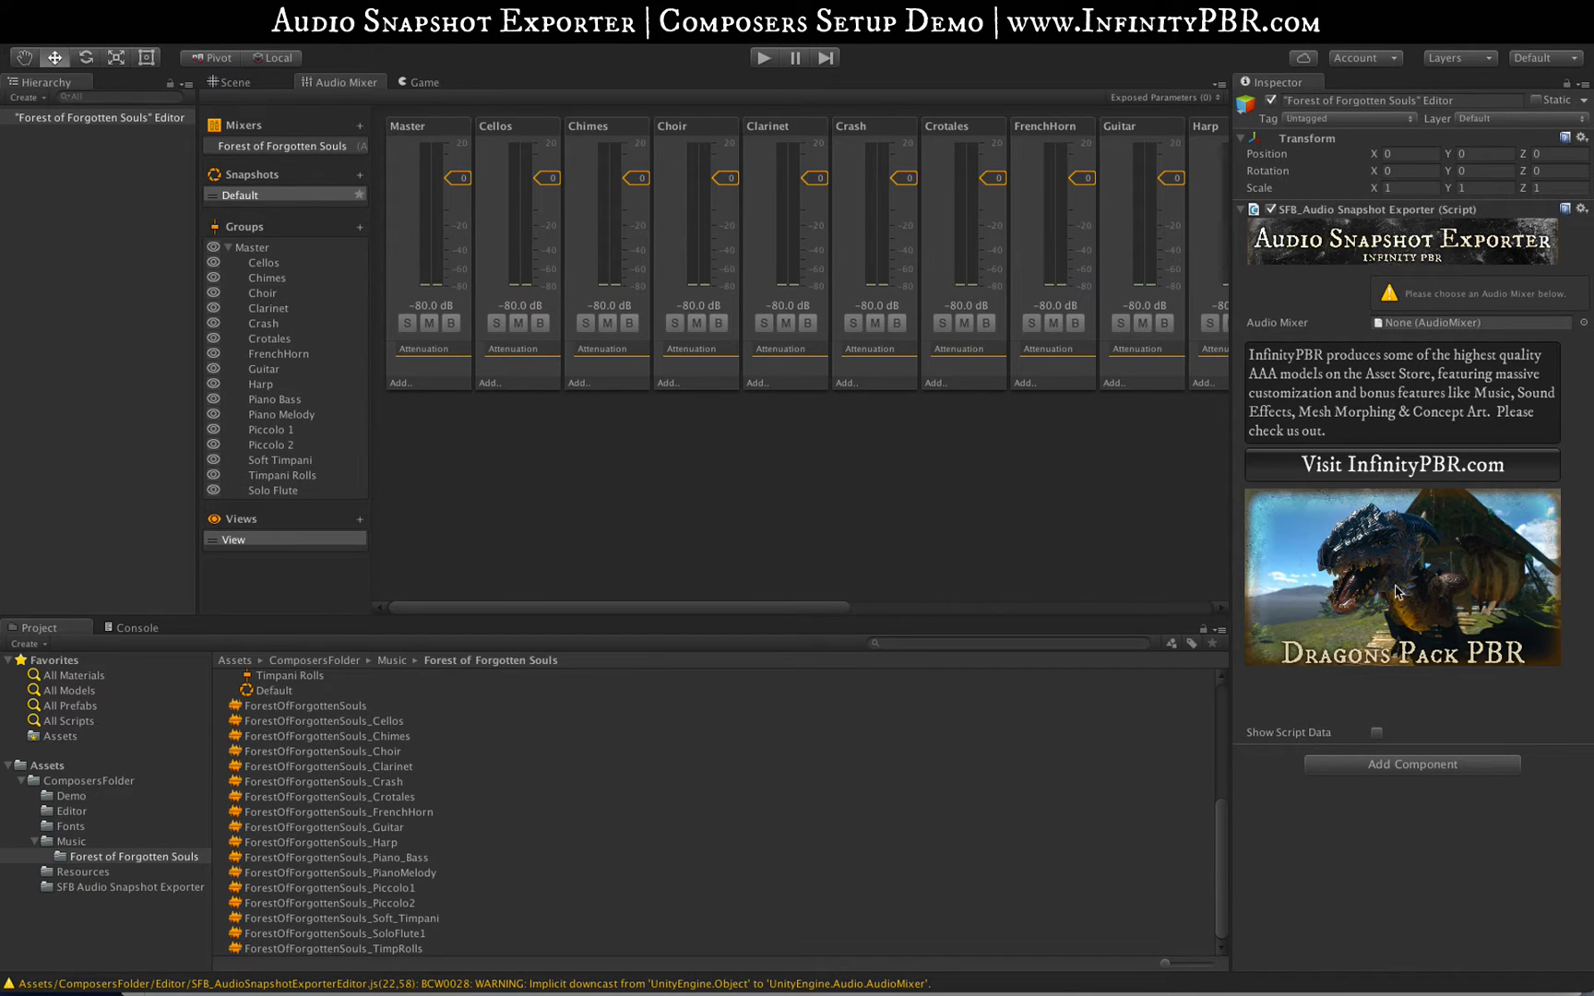
{"action": "left_click", "coordinate": [1371, 468]}
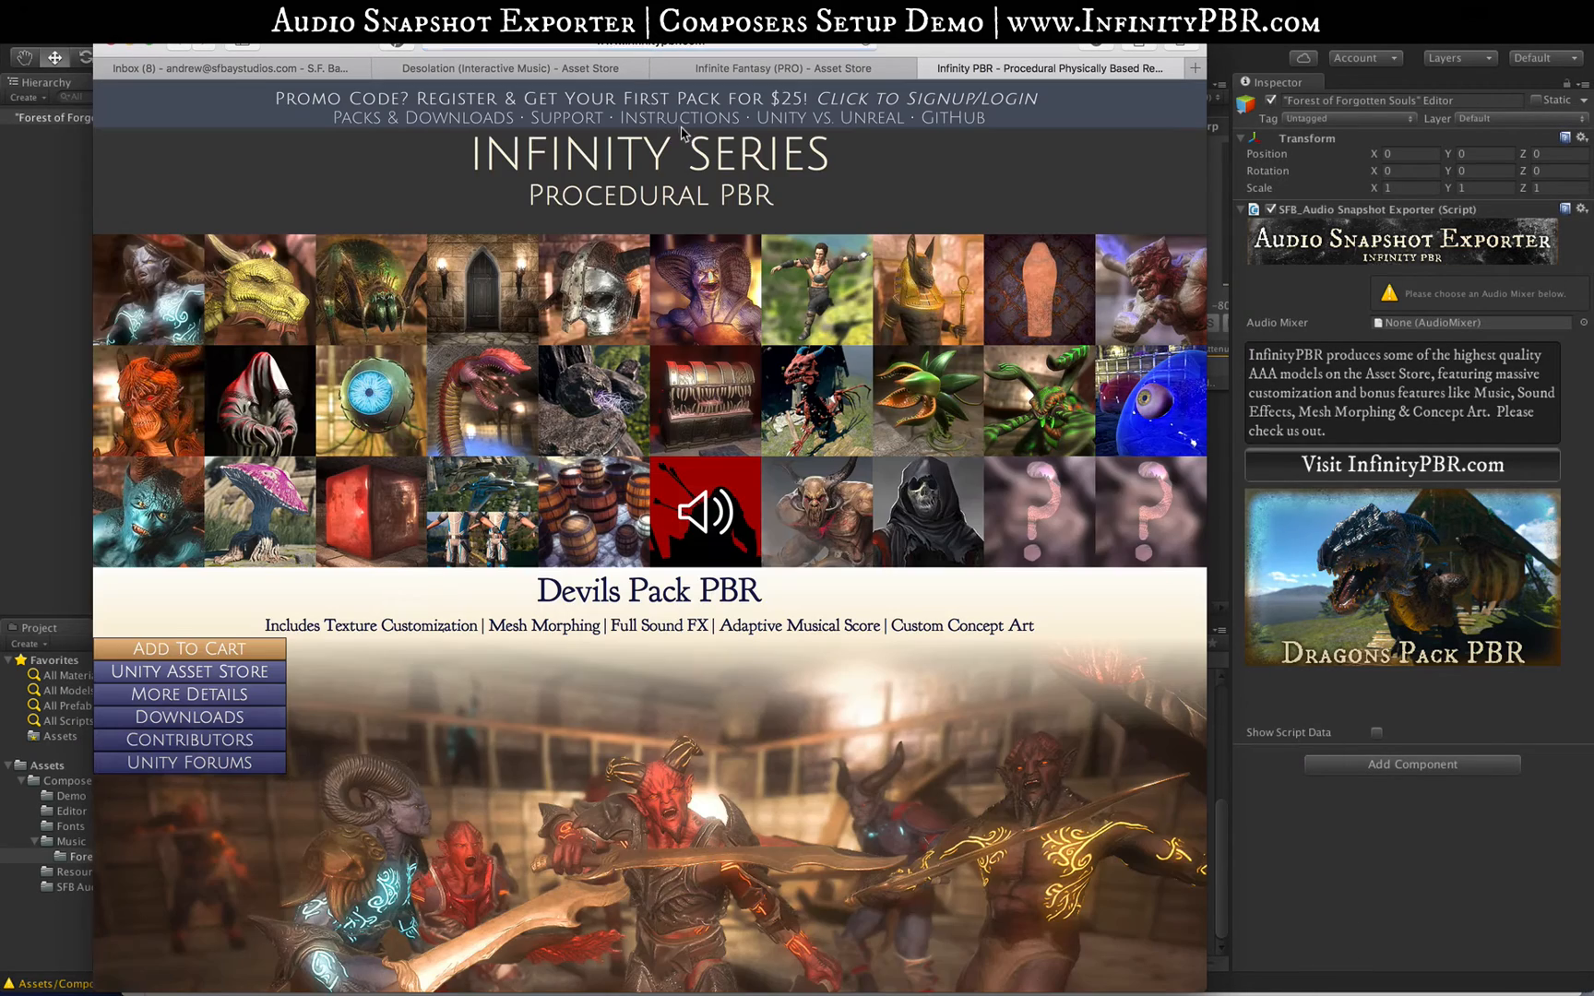
Step: Scroll through the InfinityPBR.com pack listings in the browser and return to Unity
{"action": "scroll", "coordinate": [786, 597], "scroll_direction": "down", "scroll_amount": 20}
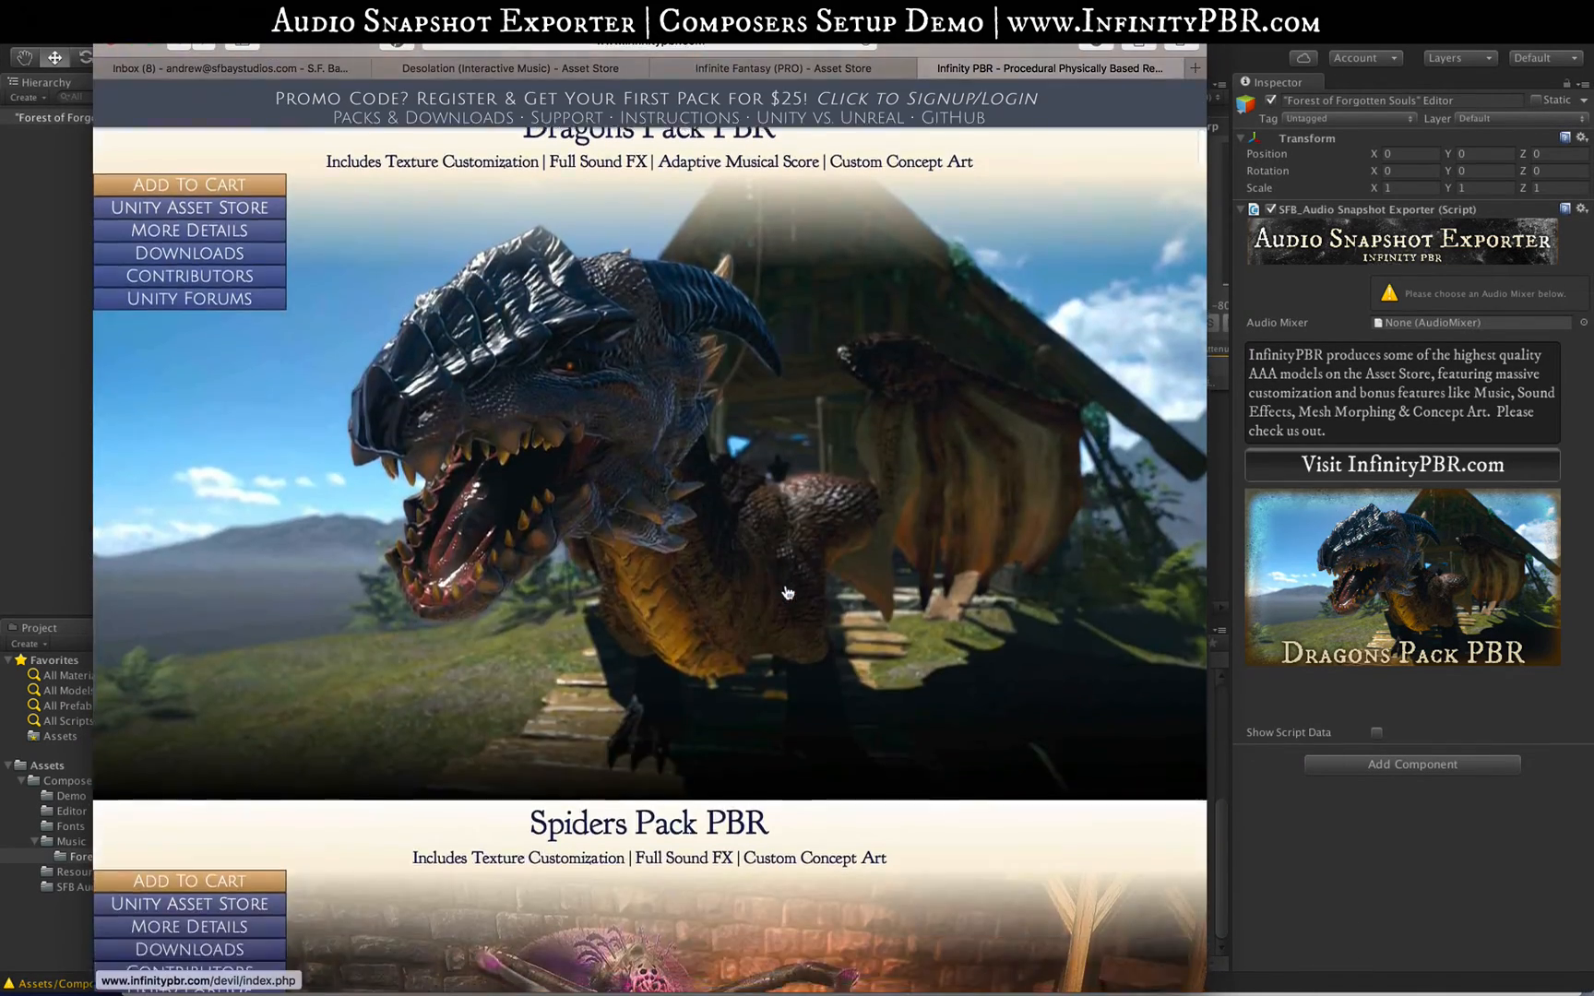
{"action": "scroll", "coordinate": [782, 590], "scroll_direction": "down", "scroll_amount": 20}
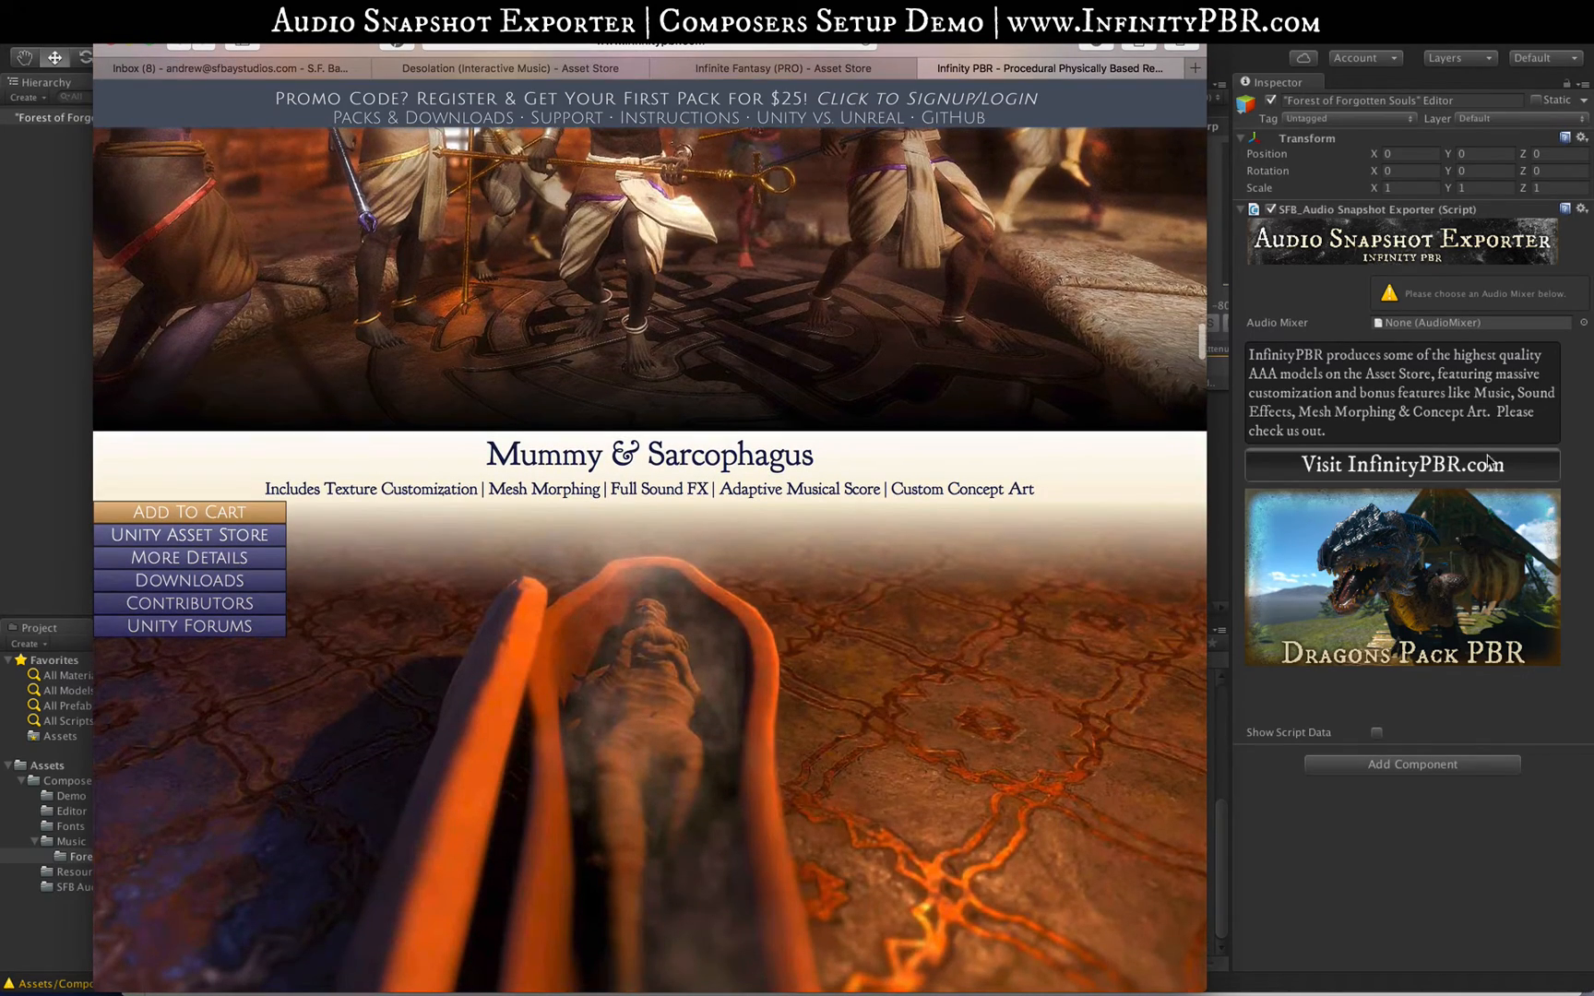
{"action": "scroll", "coordinate": [901, 540], "scroll_direction": "down", "scroll_amount": 10}
{"action": "scroll", "coordinate": [895, 542], "scroll_direction": "down", "scroll_amount": 12}
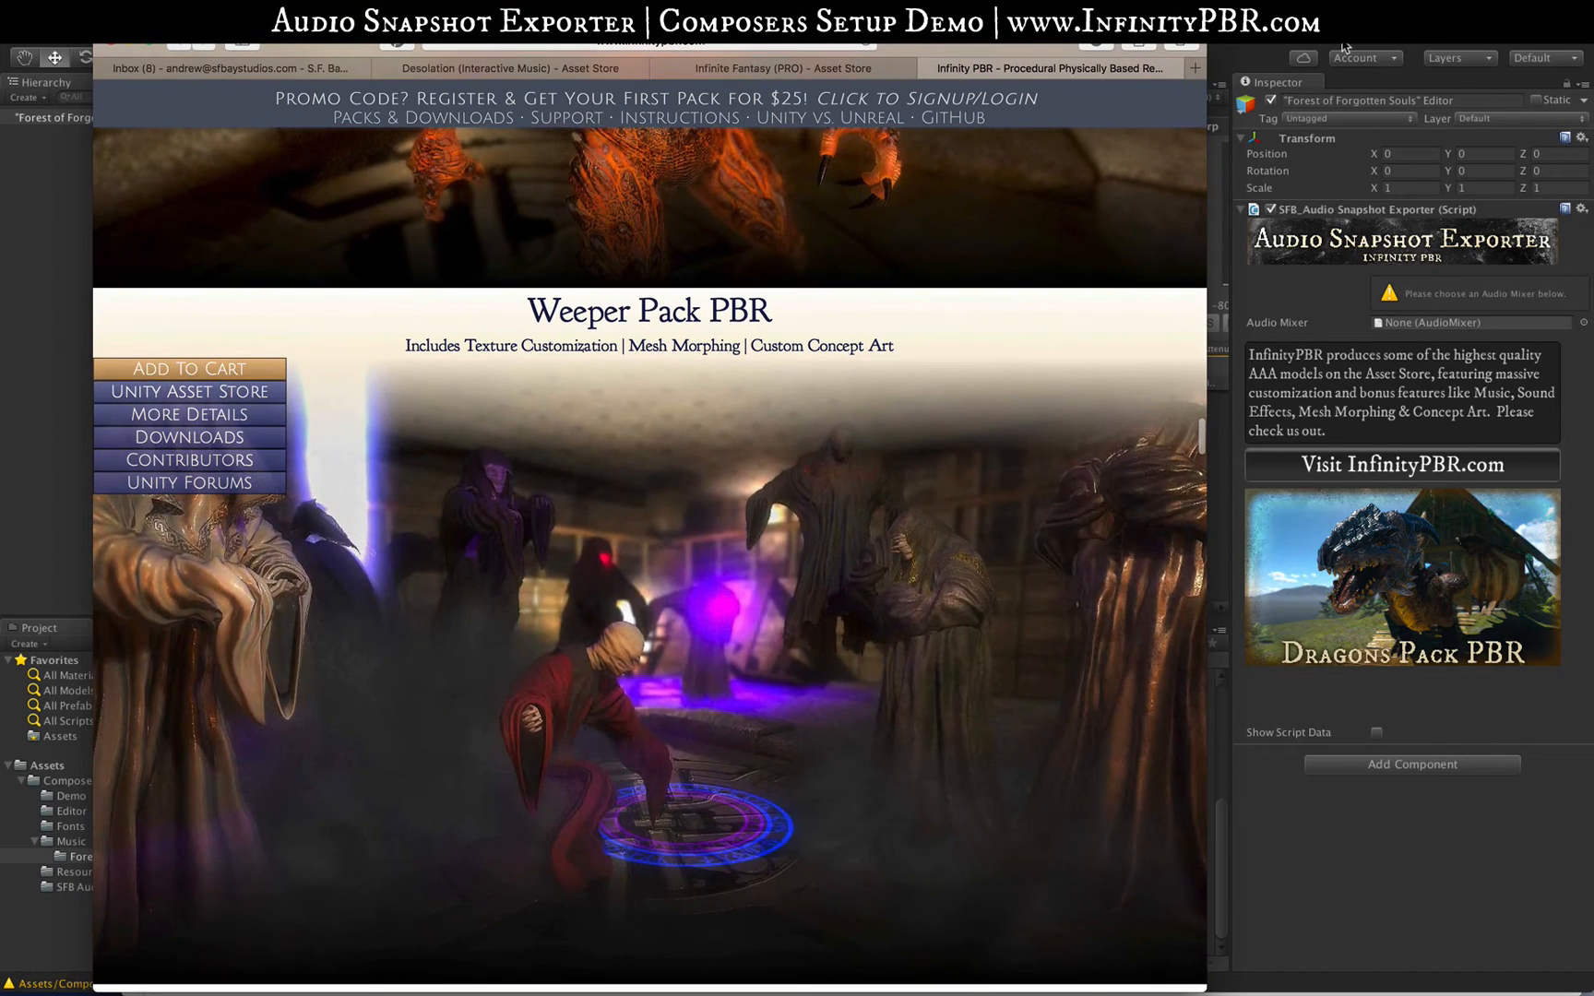
{"action": "left_click", "coordinate": [1345, 46]}
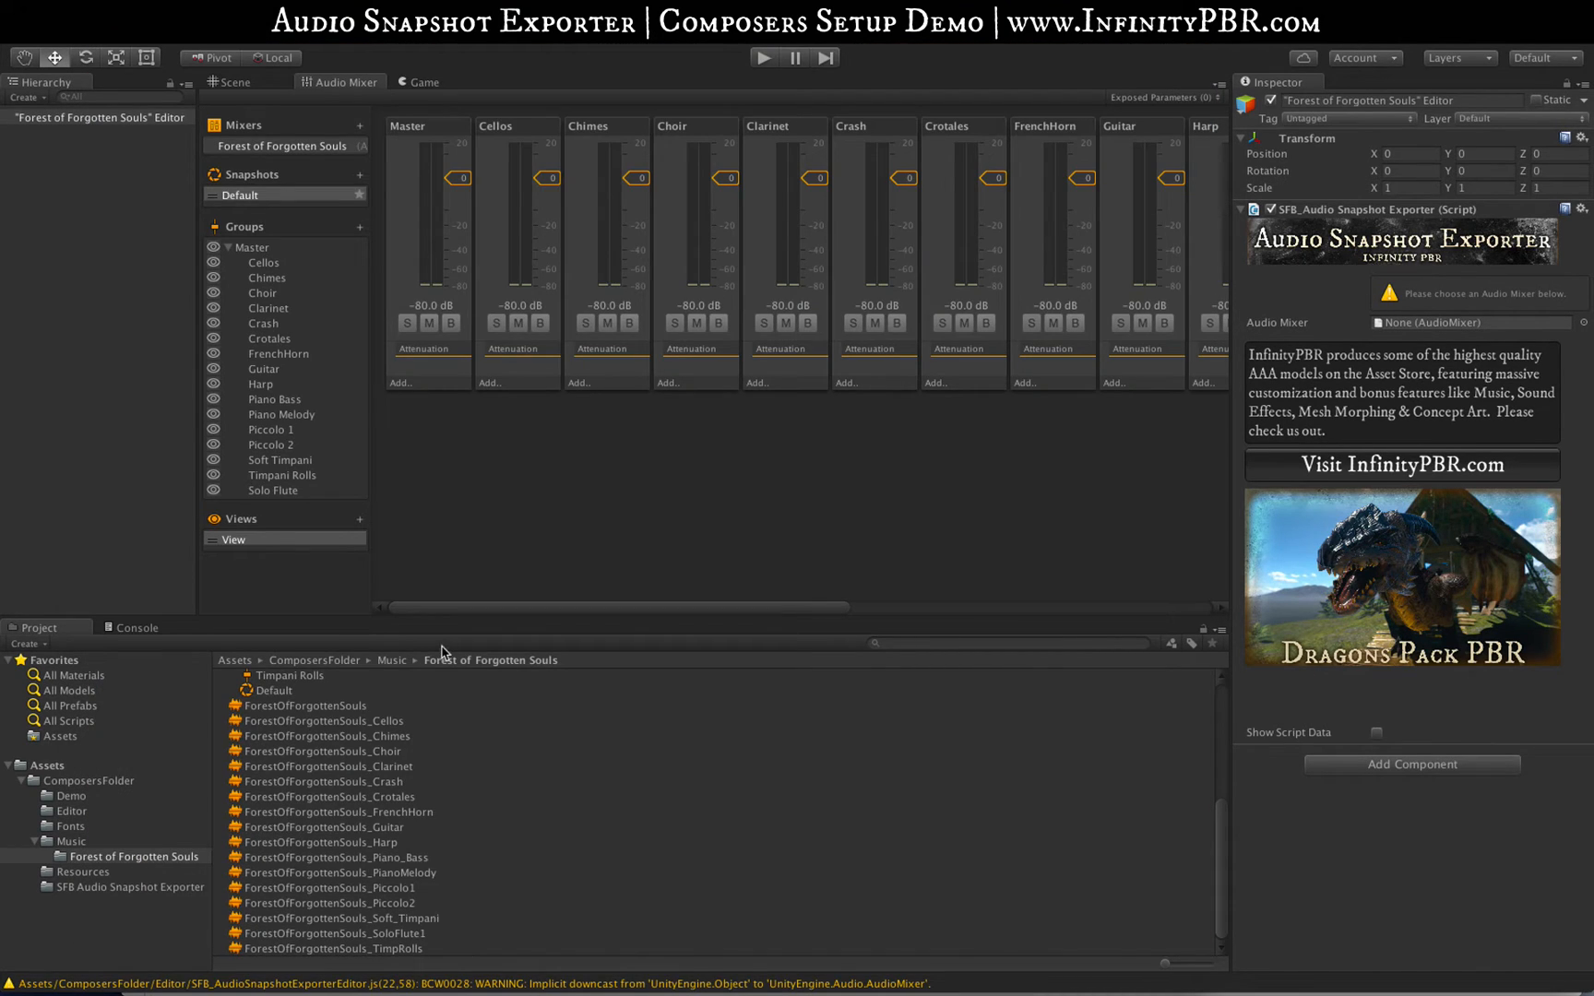
Step: Create an empty GameObject in the Hierarchy named ForestOfForgottenSouls_Cellos
{"action": "scroll", "coordinate": [311, 817], "scroll_direction": "up", "scroll_amount": 6}
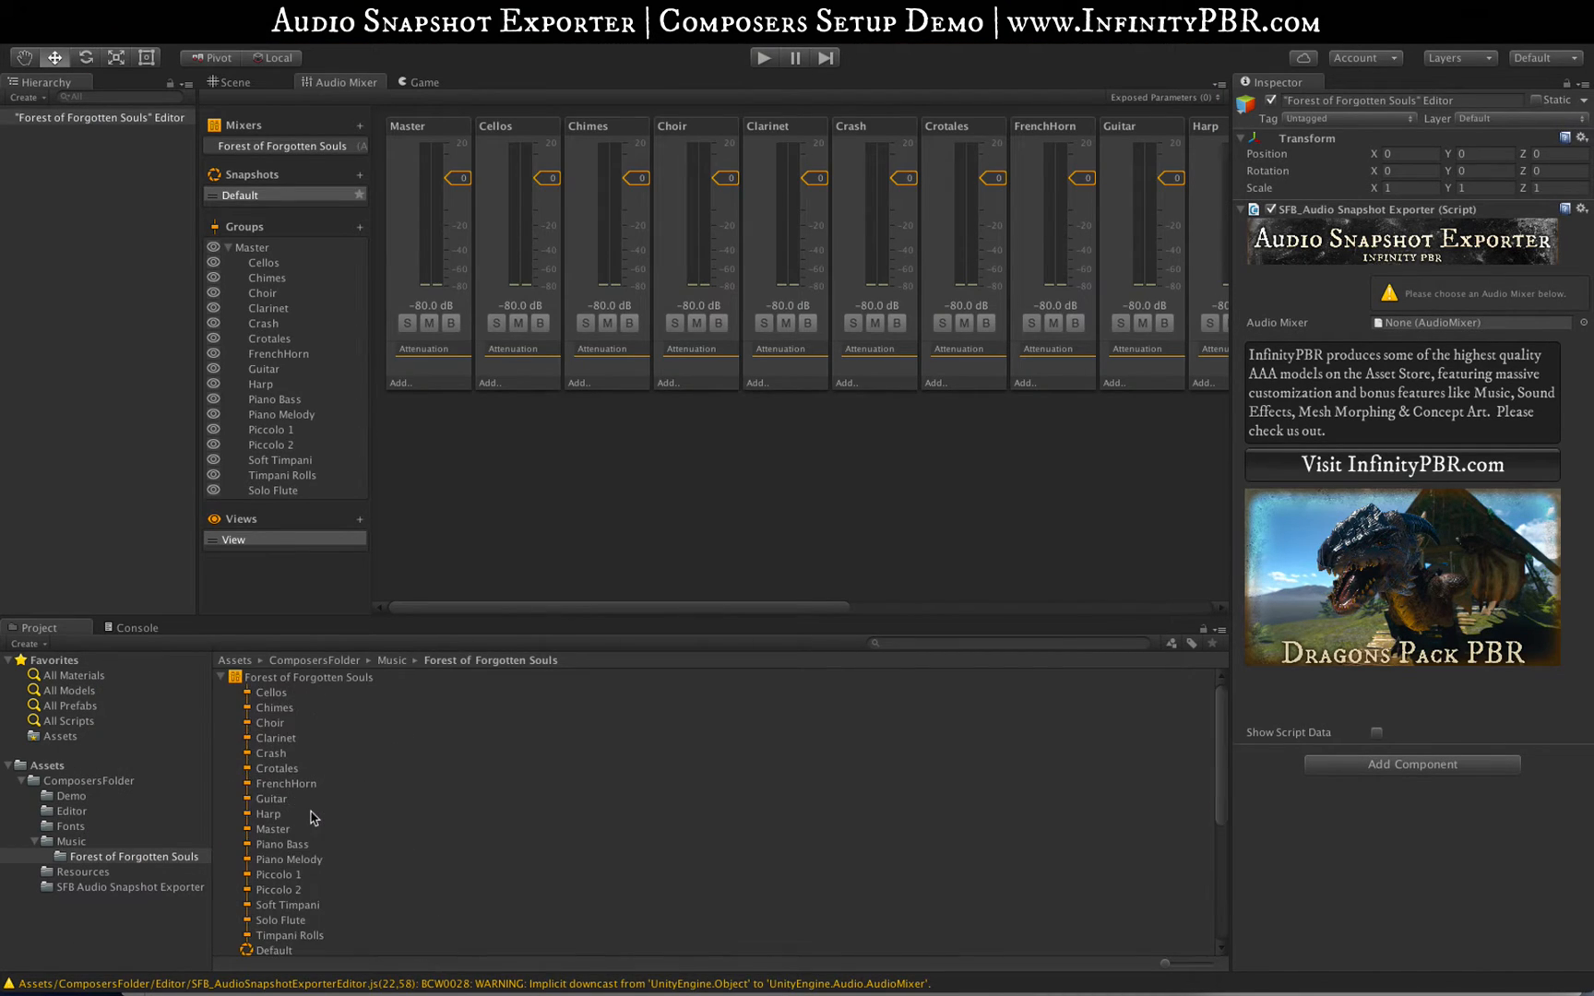
{"action": "left_click", "coordinate": [220, 677]}
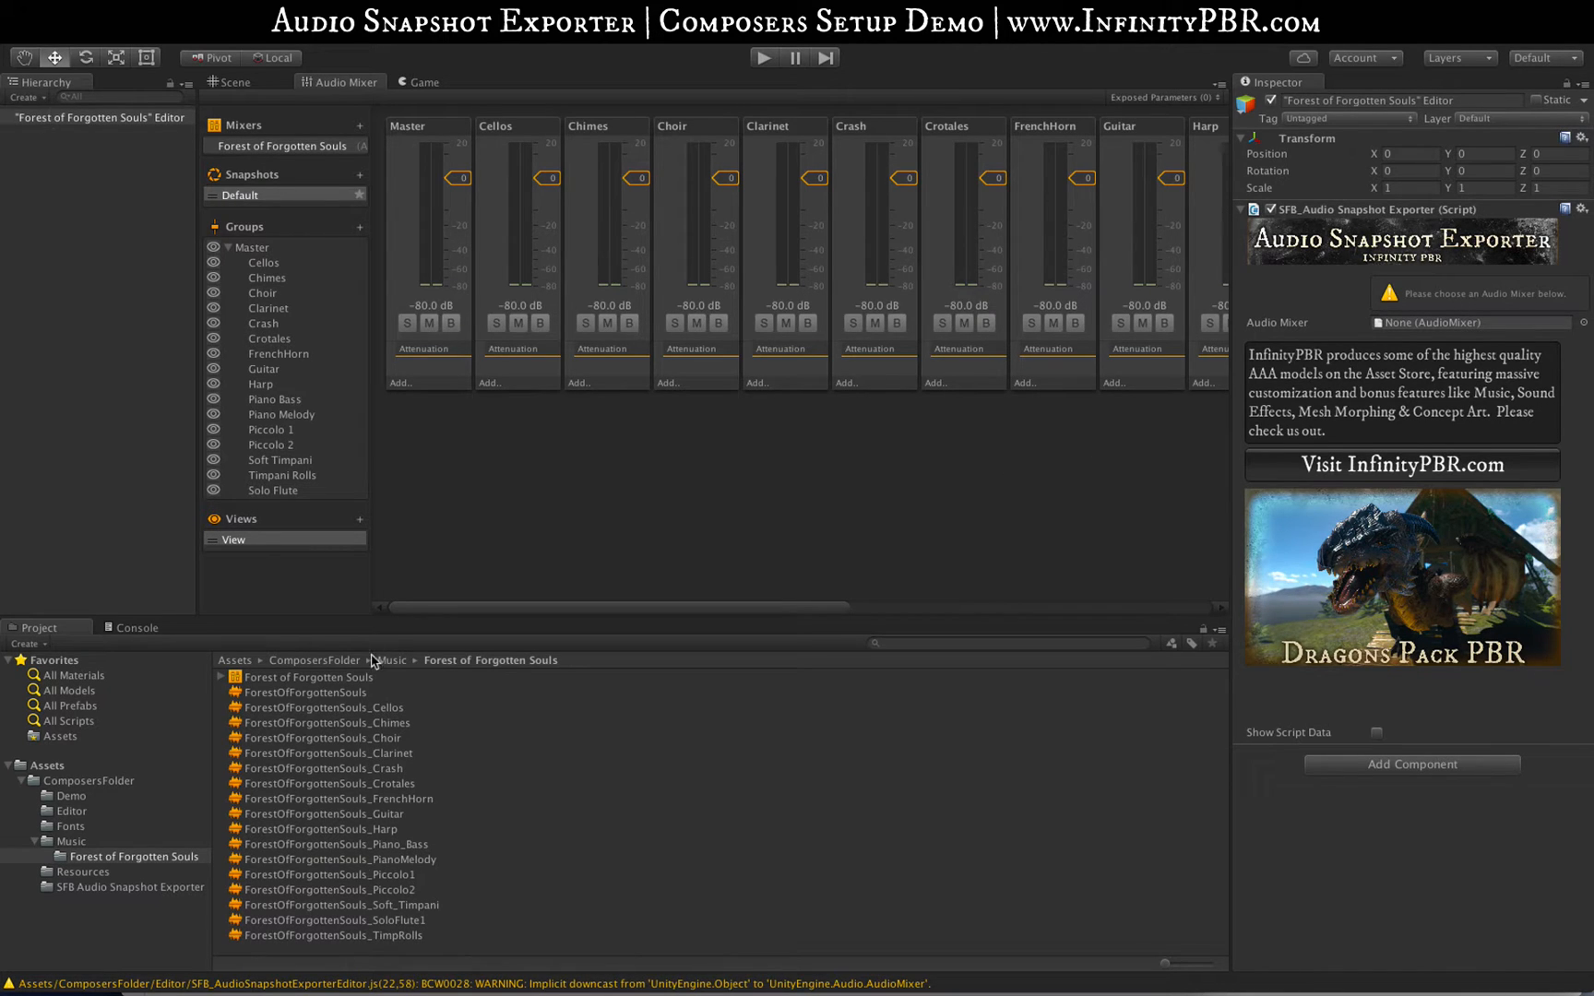
{"action": "right_click", "coordinate": [63, 122]}
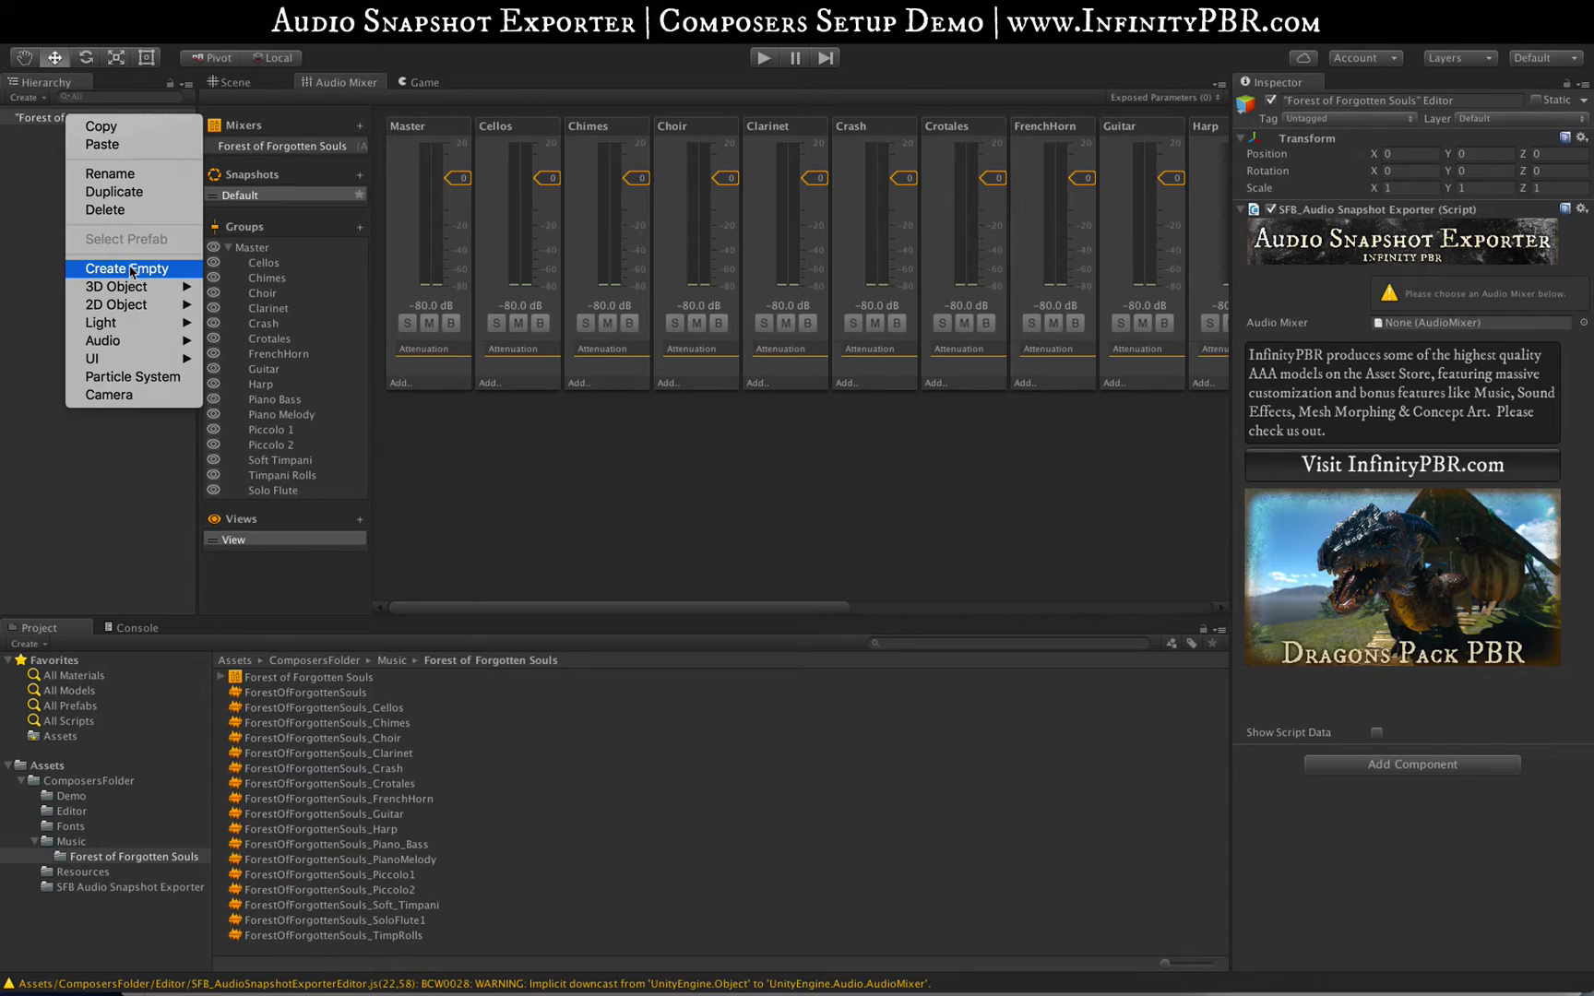
{"action": "left_click", "coordinate": [104, 267]}
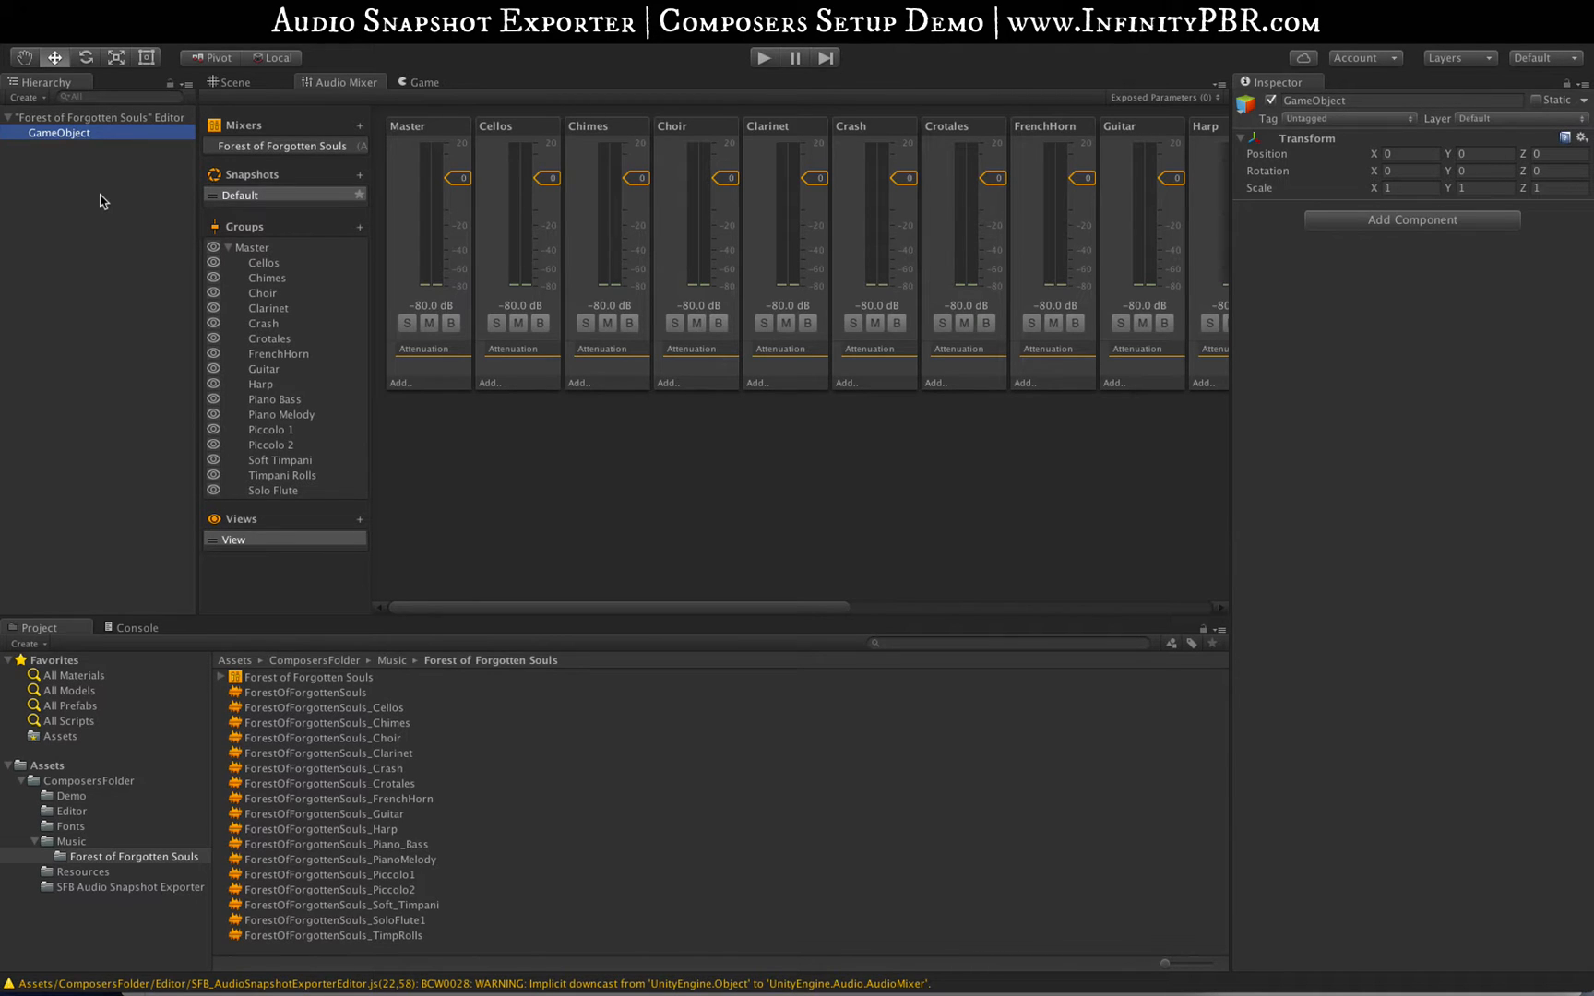
{"action": "type", "text": "ForestOfForgottenSouls_Cellos"}
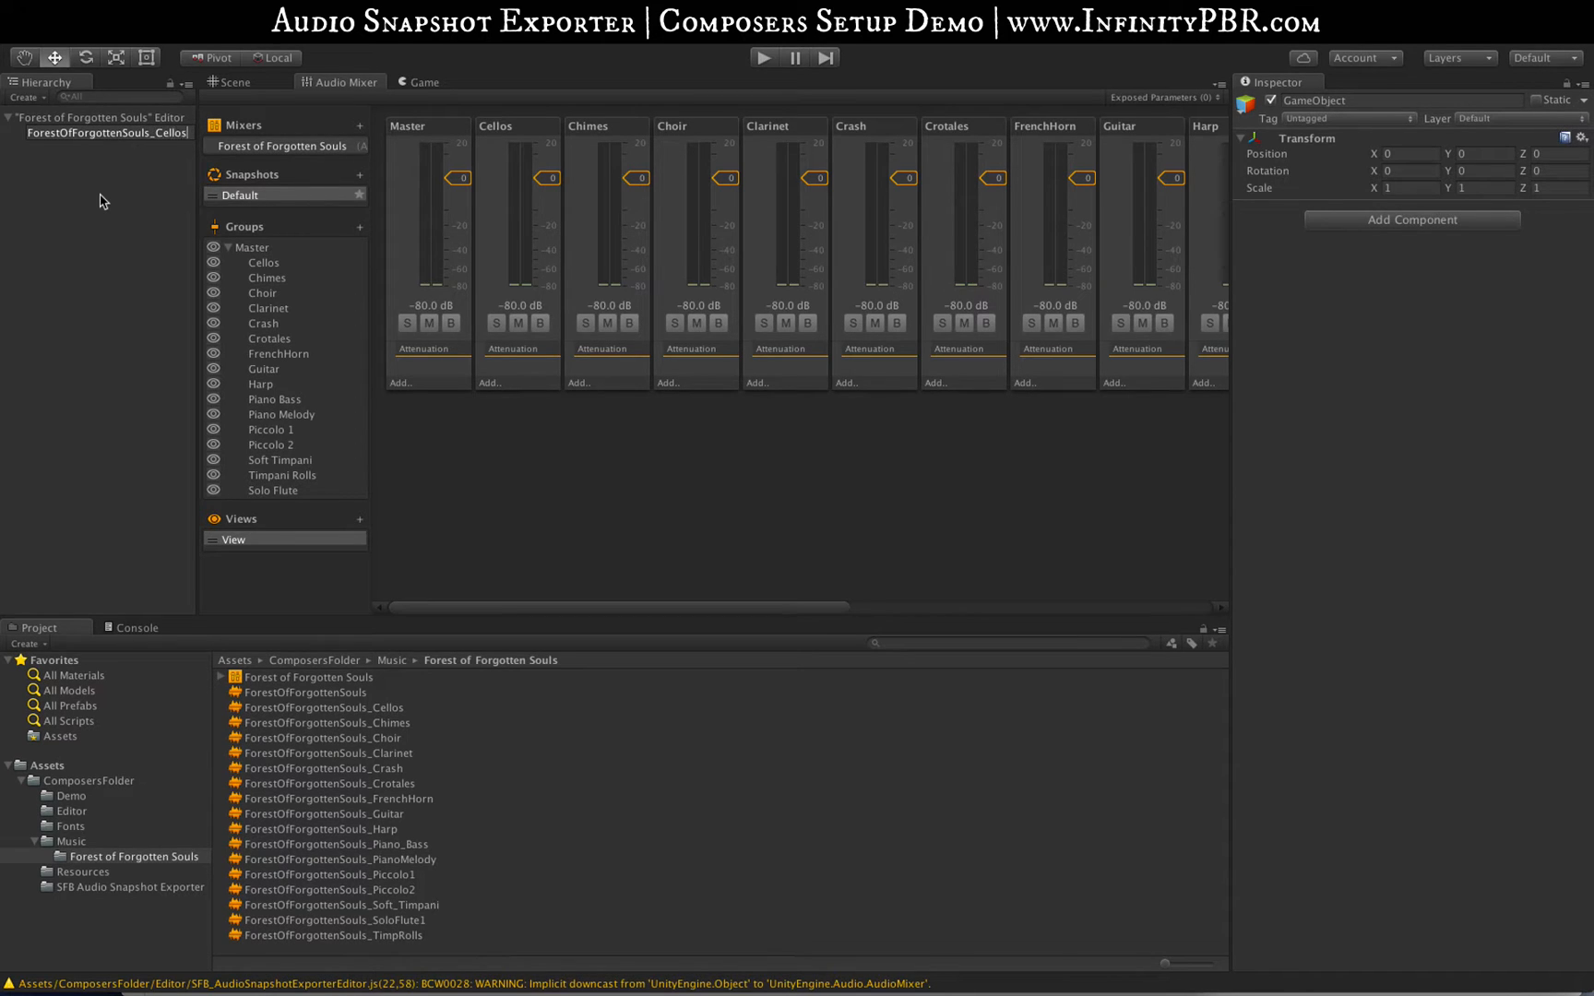
{"action": "key", "text": "Return"}
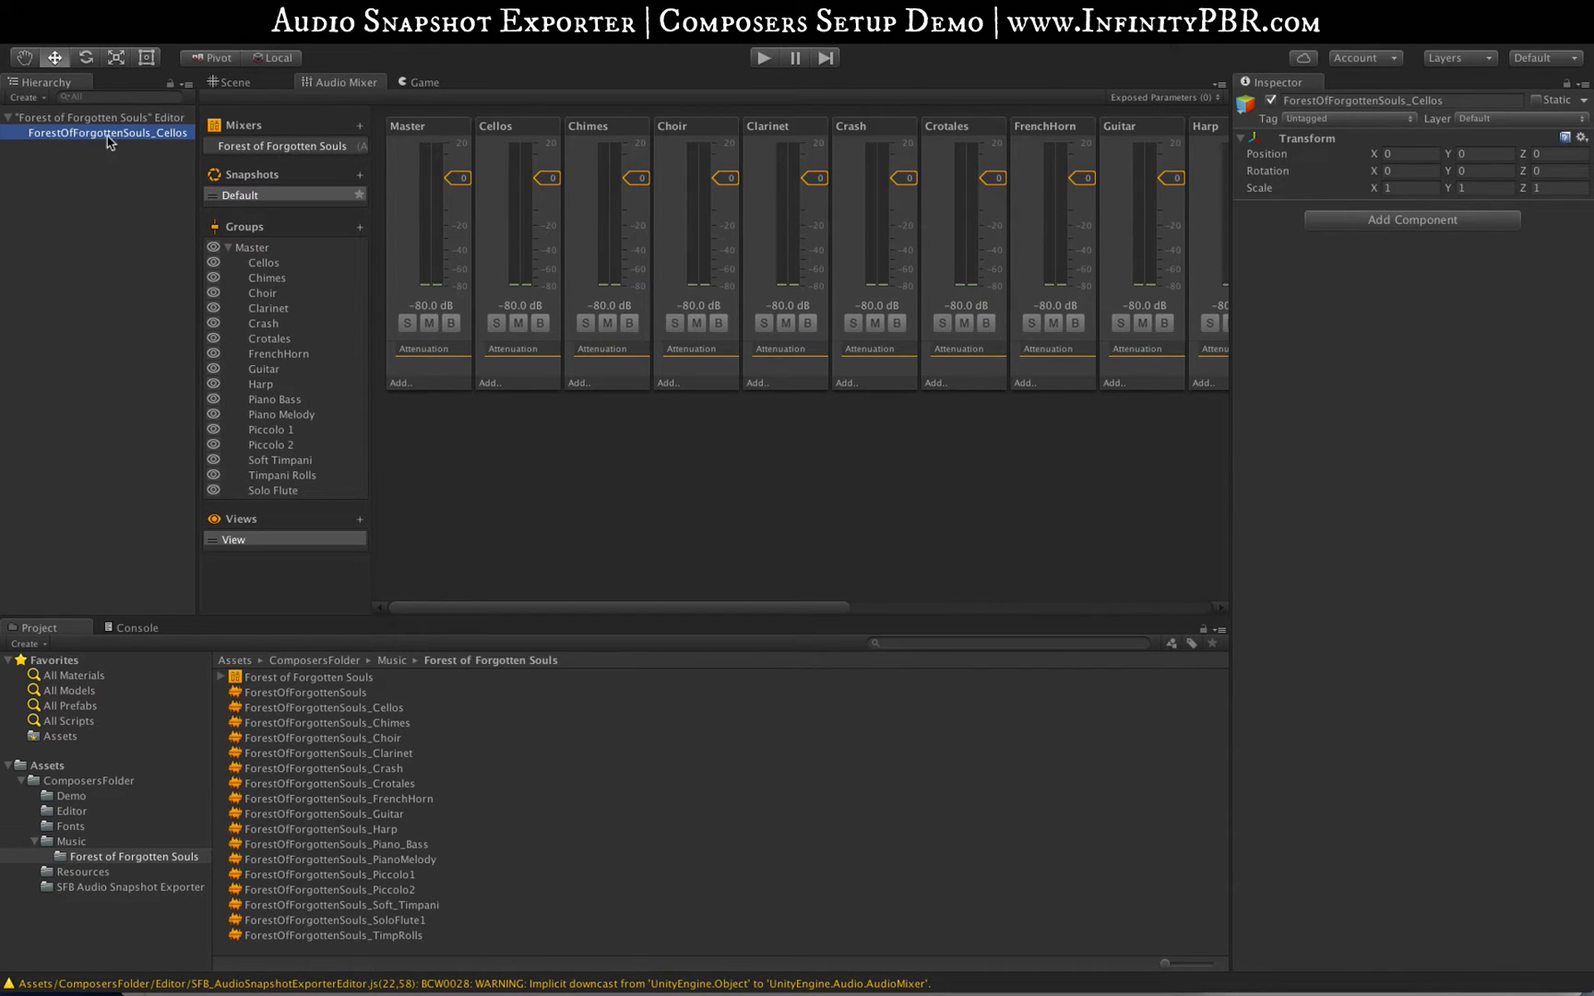
Step: Add an Audio Source component to the ForestOfForgottenSouls_Cellos GameObject
{"action": "left_click", "coordinate": [1383, 221]}
{"action": "type", "text": "audio"}
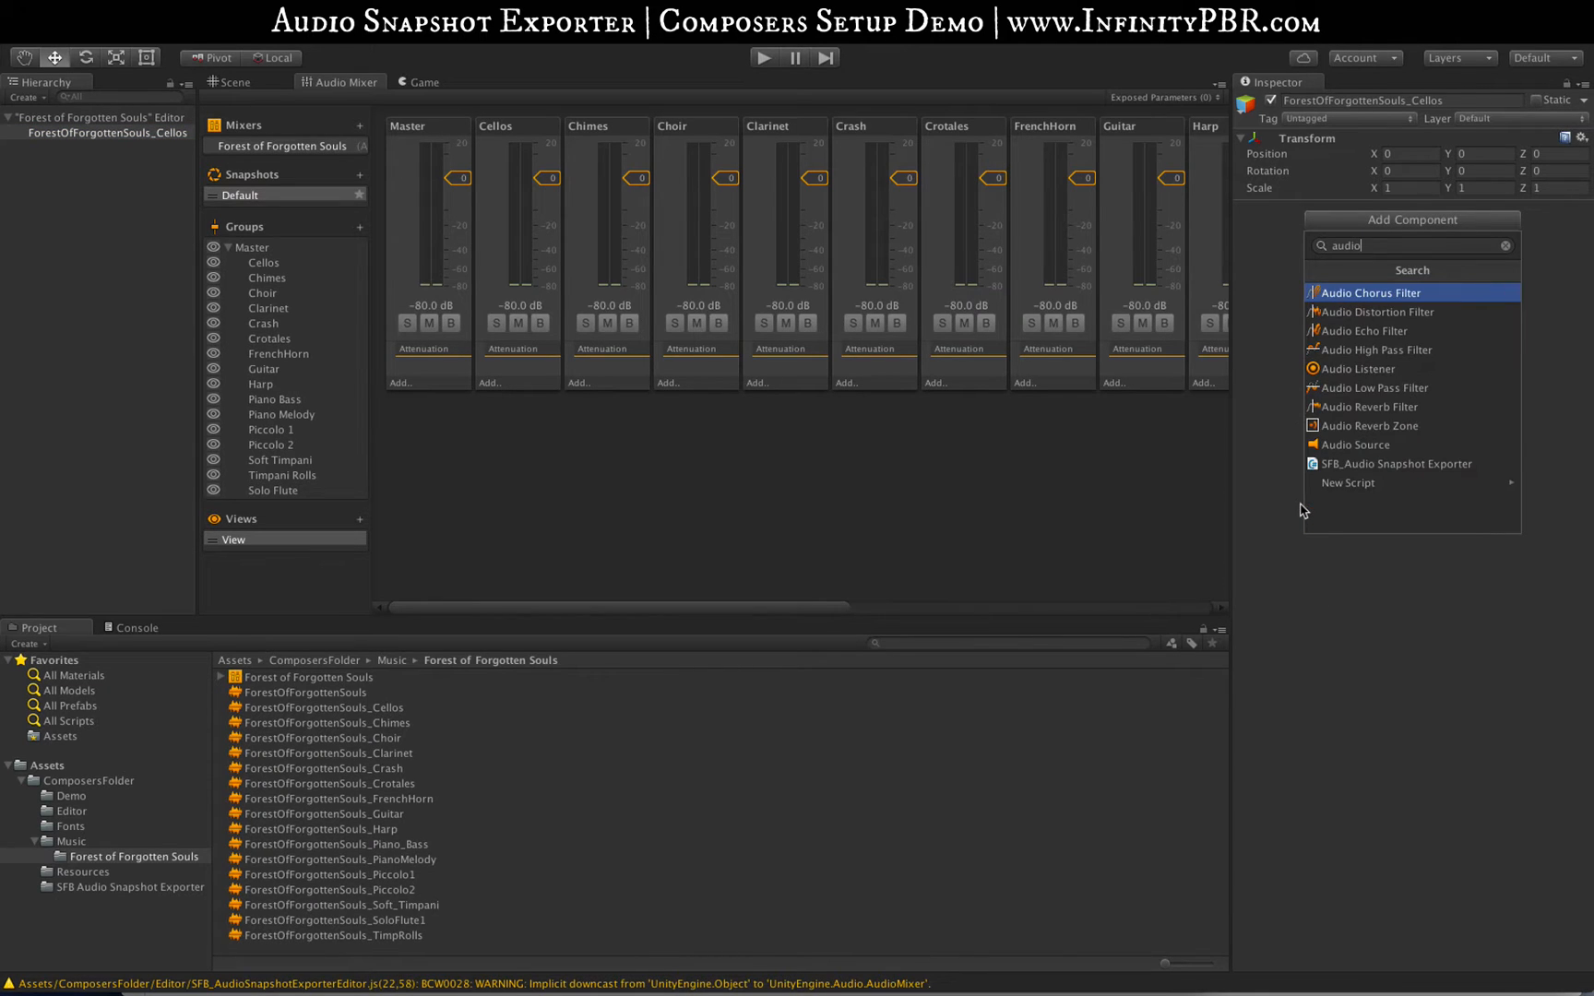
{"action": "left_click", "coordinate": [1385, 447]}
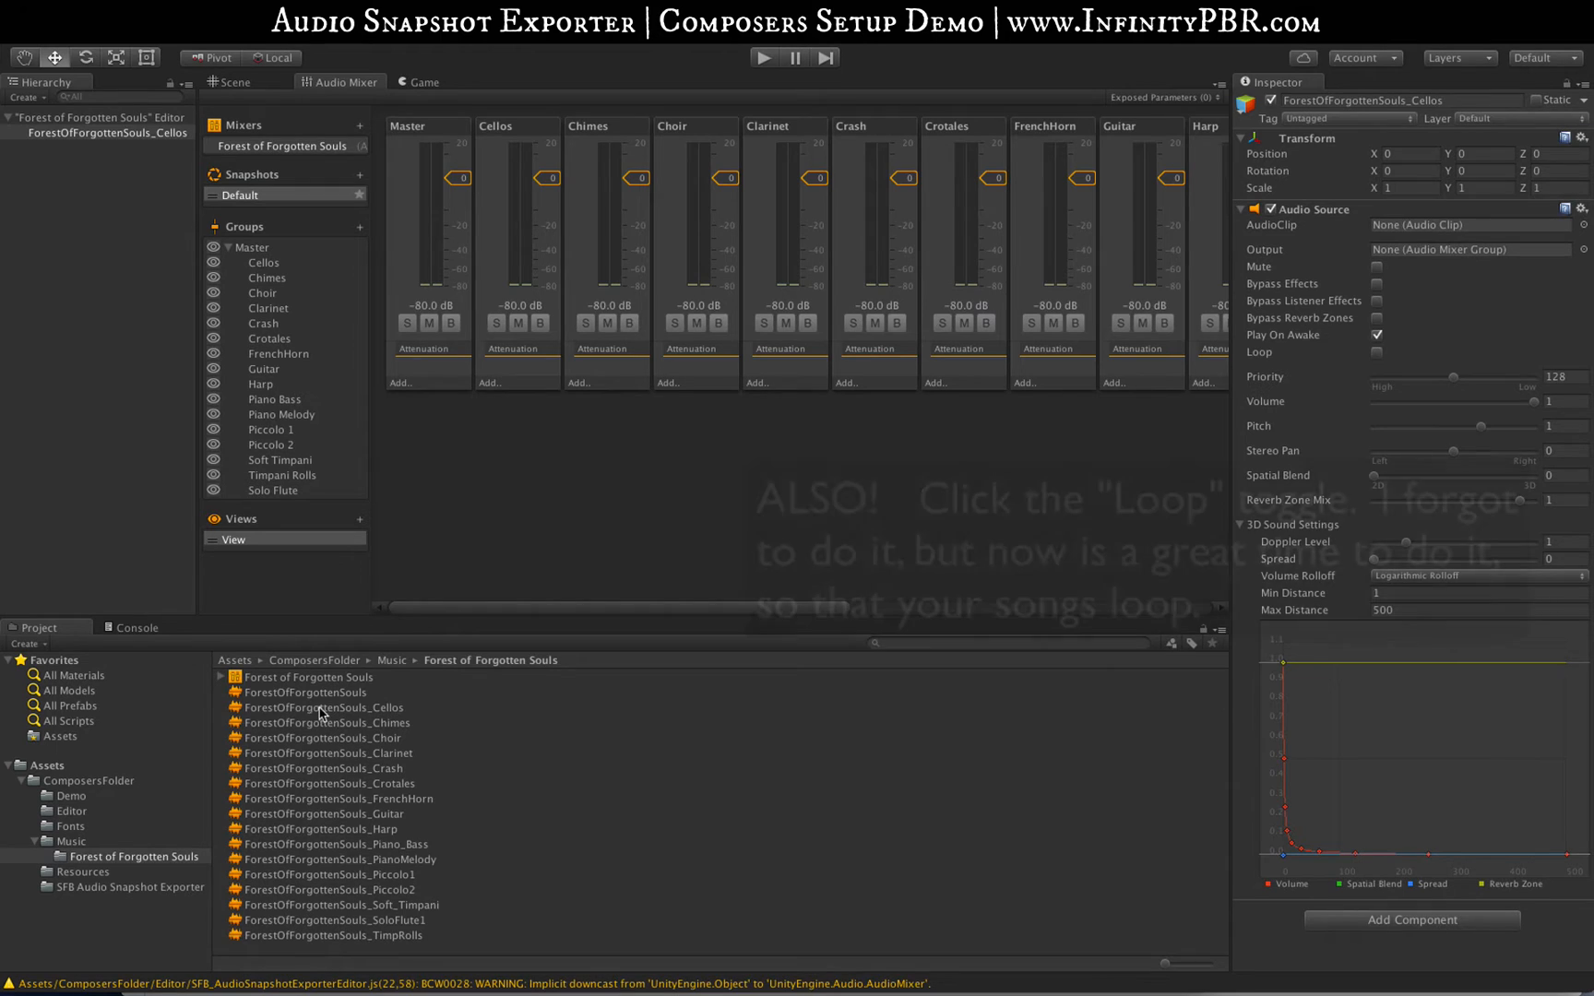
Step: Set the Audio Source's clip to ForestOfForgottenSouls_Cellos and its output to the Cellos mixer group
{"action": "left_click_drag", "start_coordinate": [318, 708], "coordinate": [1420, 230]}
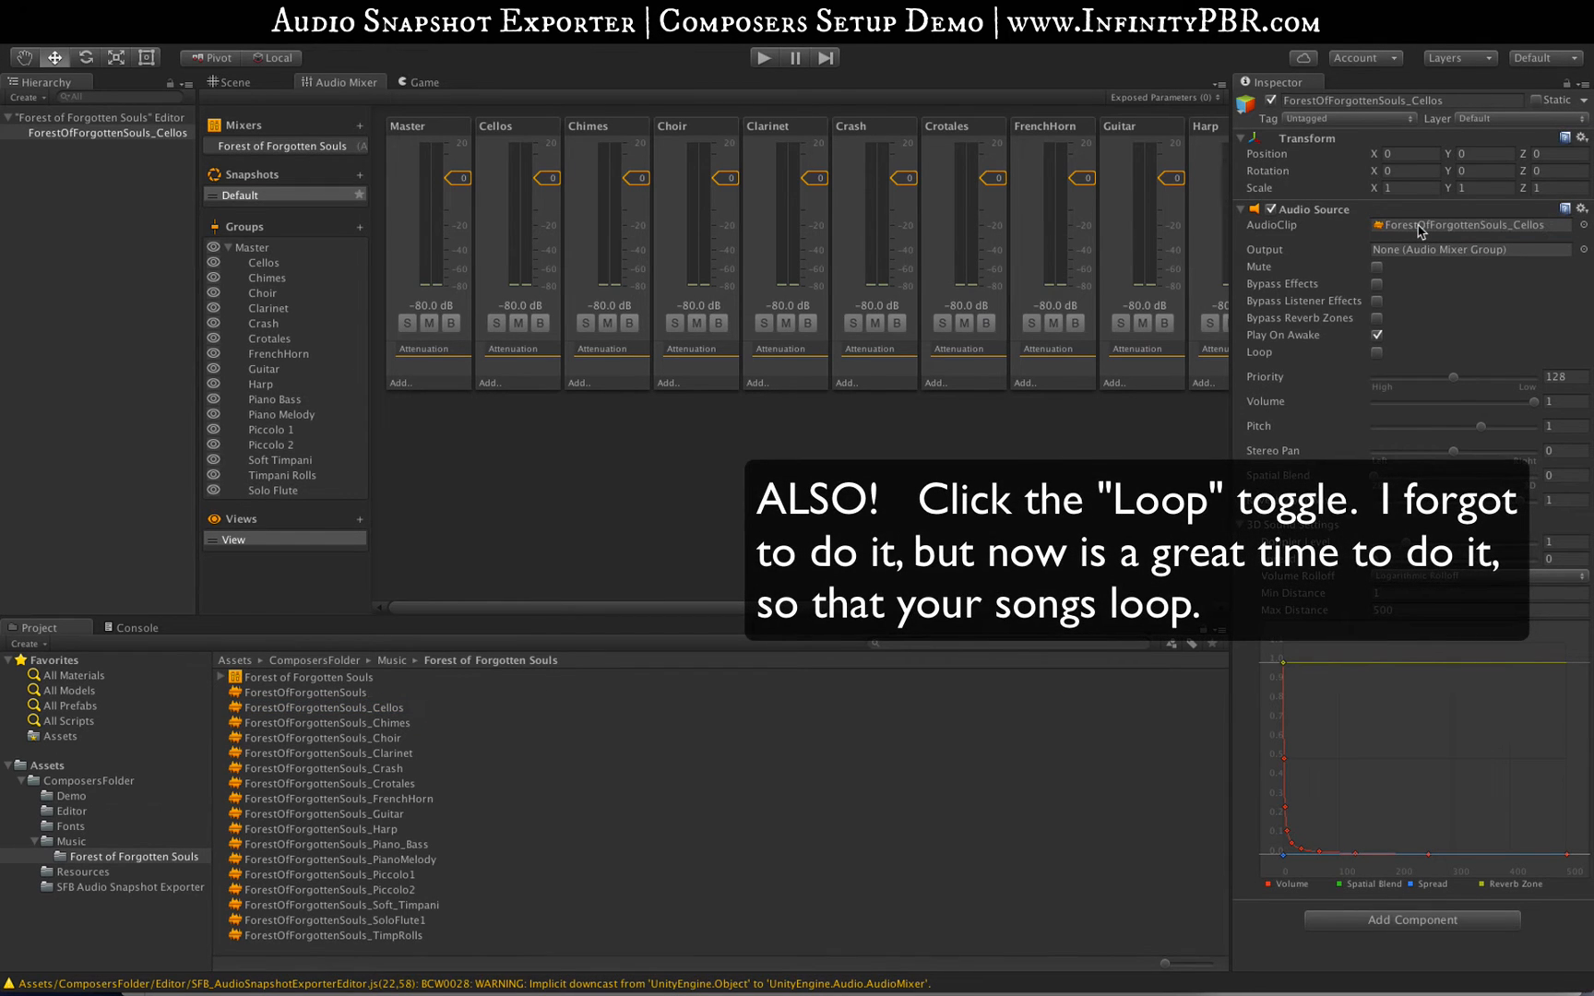
{"action": "left_click", "coordinate": [221, 677]}
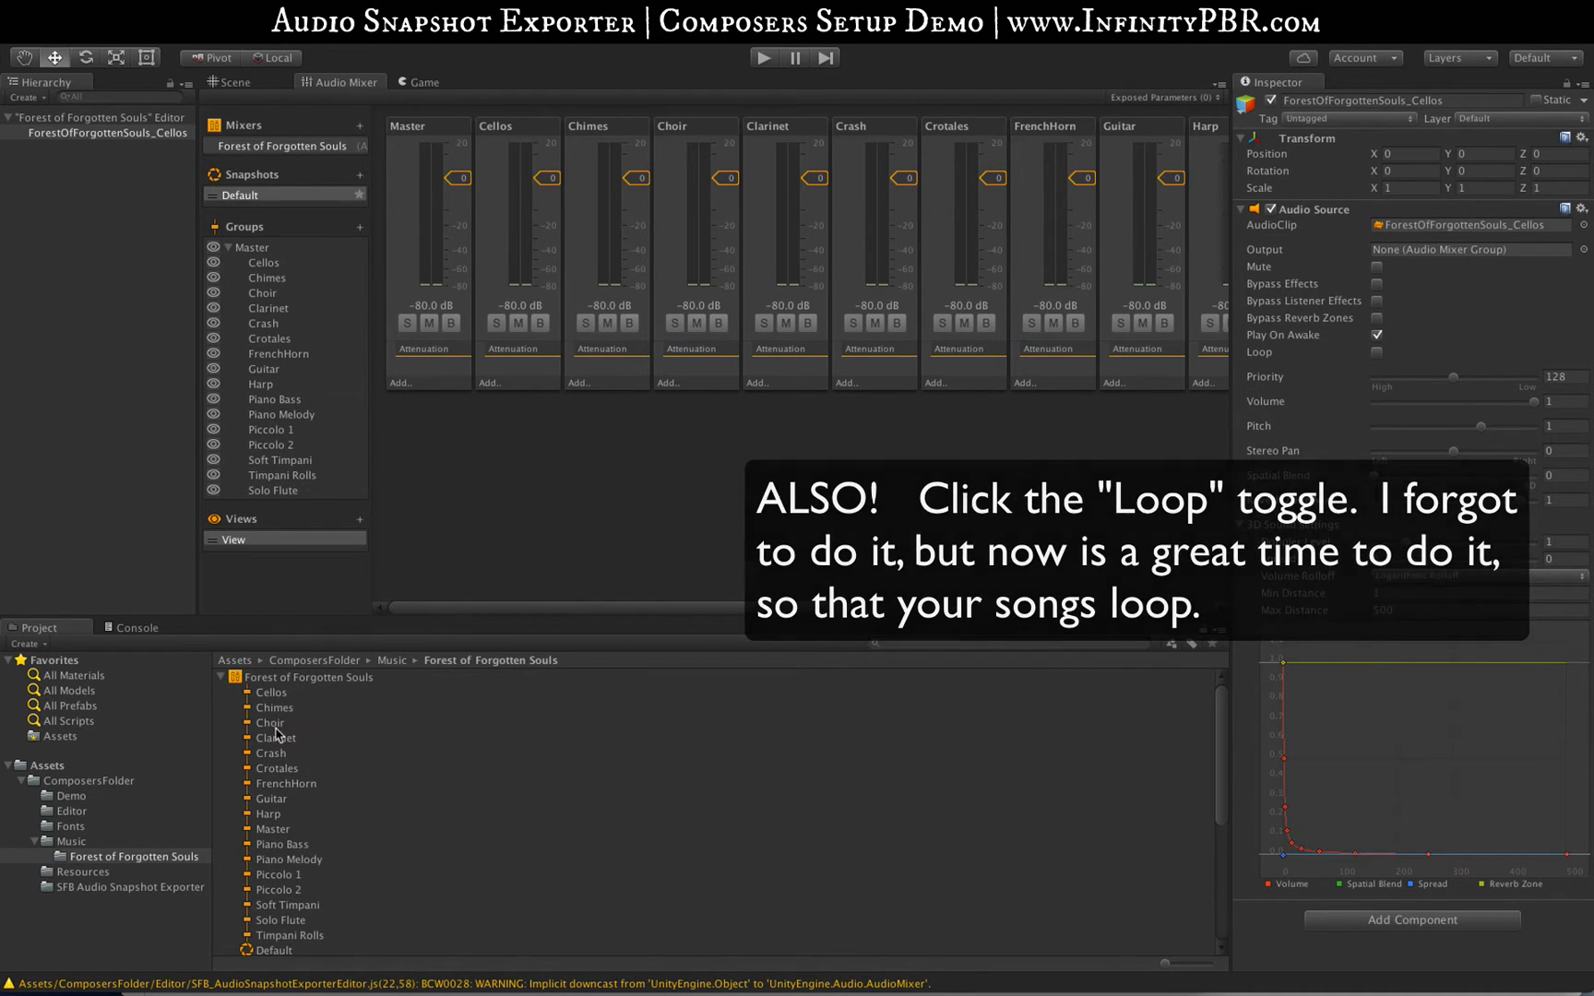
{"action": "left_click_drag", "start_coordinate": [260, 698], "coordinate": [1467, 249]}
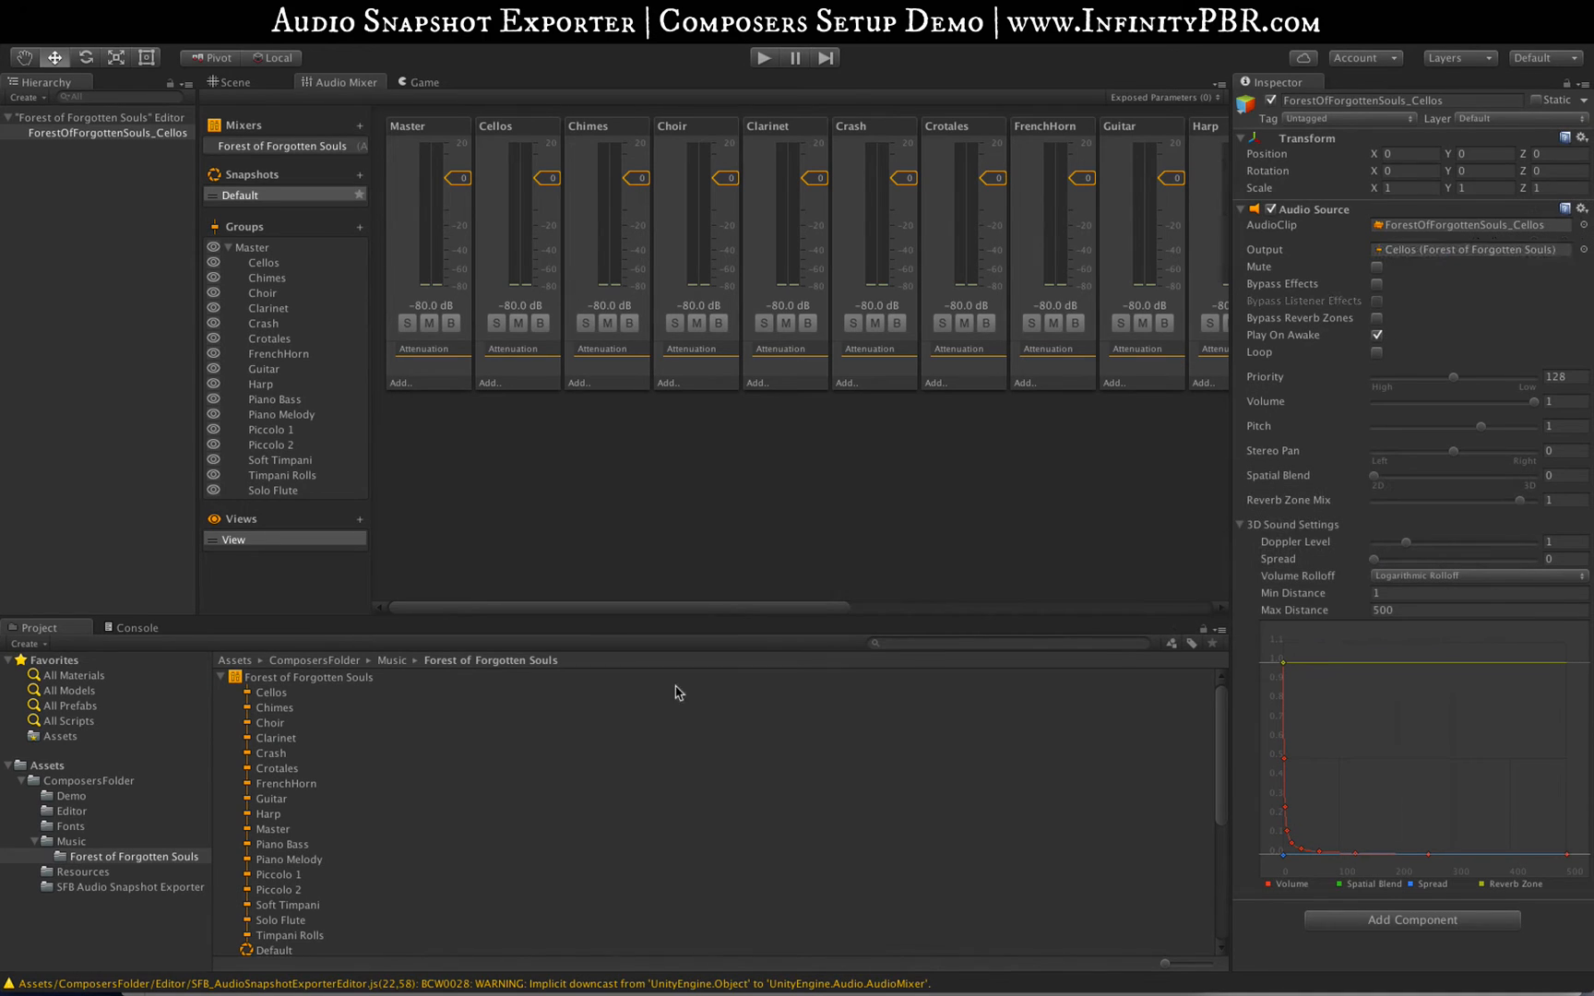
{"action": "left_click", "coordinate": [224, 677]}
{"action": "left_click", "coordinate": [223, 678]}
Step: Duplicate the Cellos GameObject repeatedly to make one copy per music stem
{"action": "scroll", "coordinate": [271, 908], "scroll_direction": "down", "scroll_amount": 5}
{"action": "left_click", "coordinate": [89, 135]}
{"action": "key", "text": "ctrl+d"}
{"action": "key", "text": "ctrl+d"}
{"action": "key", "text": "ctrl+d"}
{"action": "key", "text": "ctrl+d"}
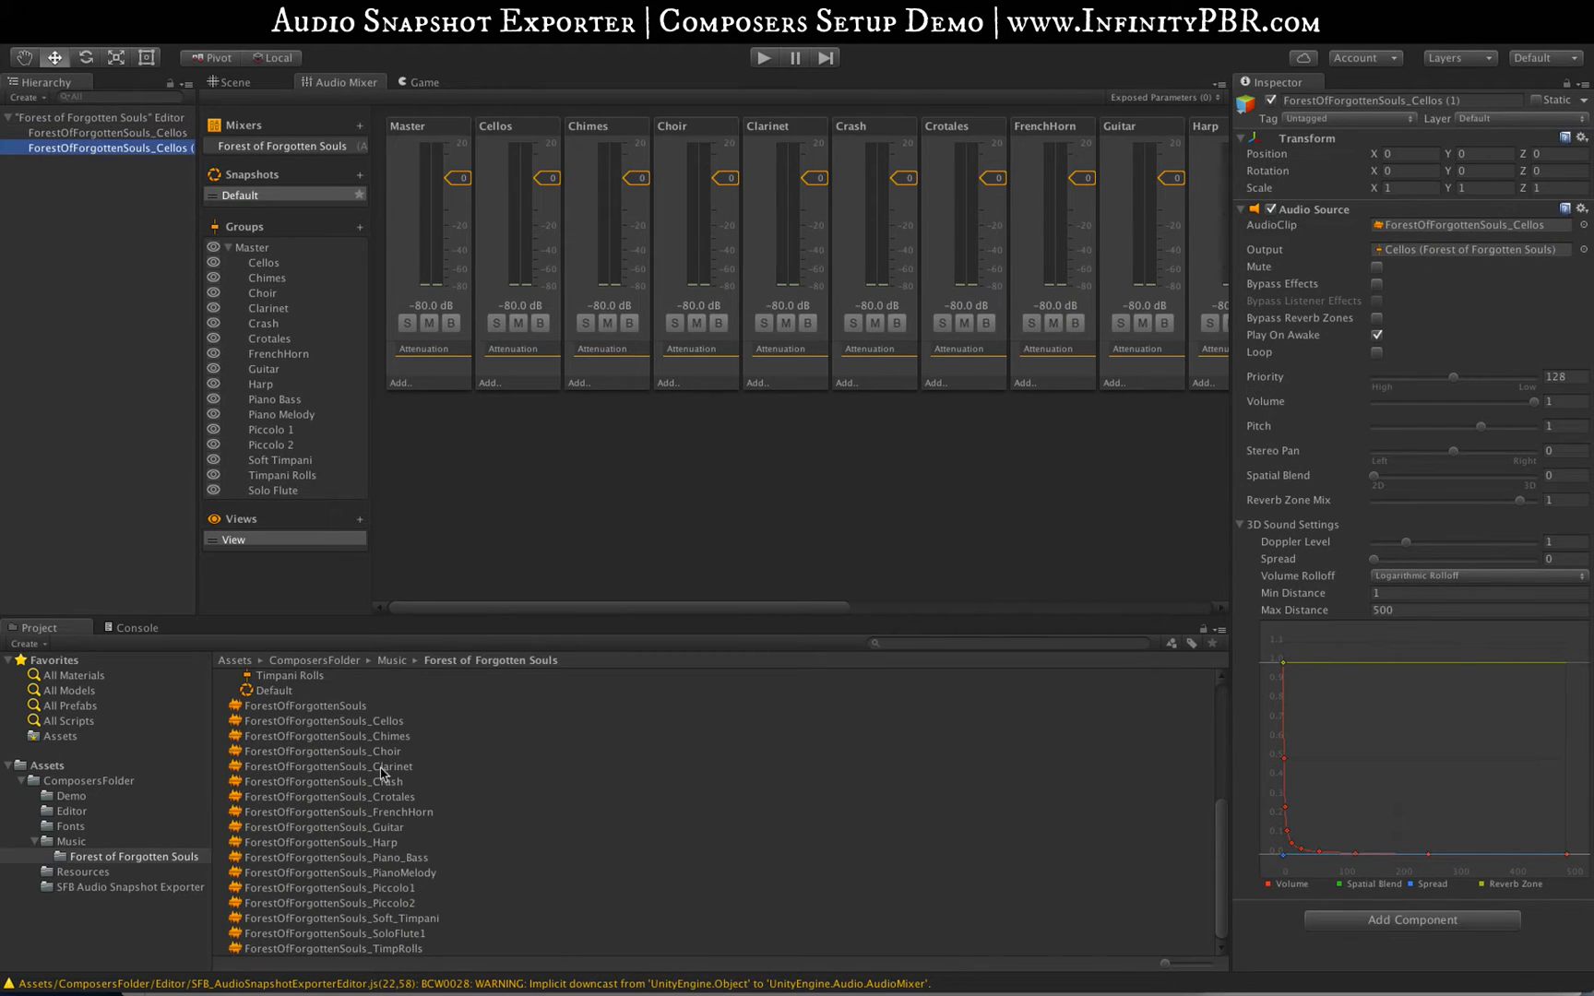
{"action": "key", "text": "ctrl+d"}
{"action": "key", "text": "ctrl+d"}
{"action": "key", "text": "ctrl+d"}
{"action": "key", "text": "ctrl+d"}
{"action": "key", "text": "ctrl+d"}
{"action": "key", "text": "ctrl+d"}
{"action": "key", "text": "ctrl+d"}
{"action": "key", "text": "ctrl+d"}
{"action": "key", "text": "ctrl+d"}
{"action": "key", "text": "ctrl+d"}
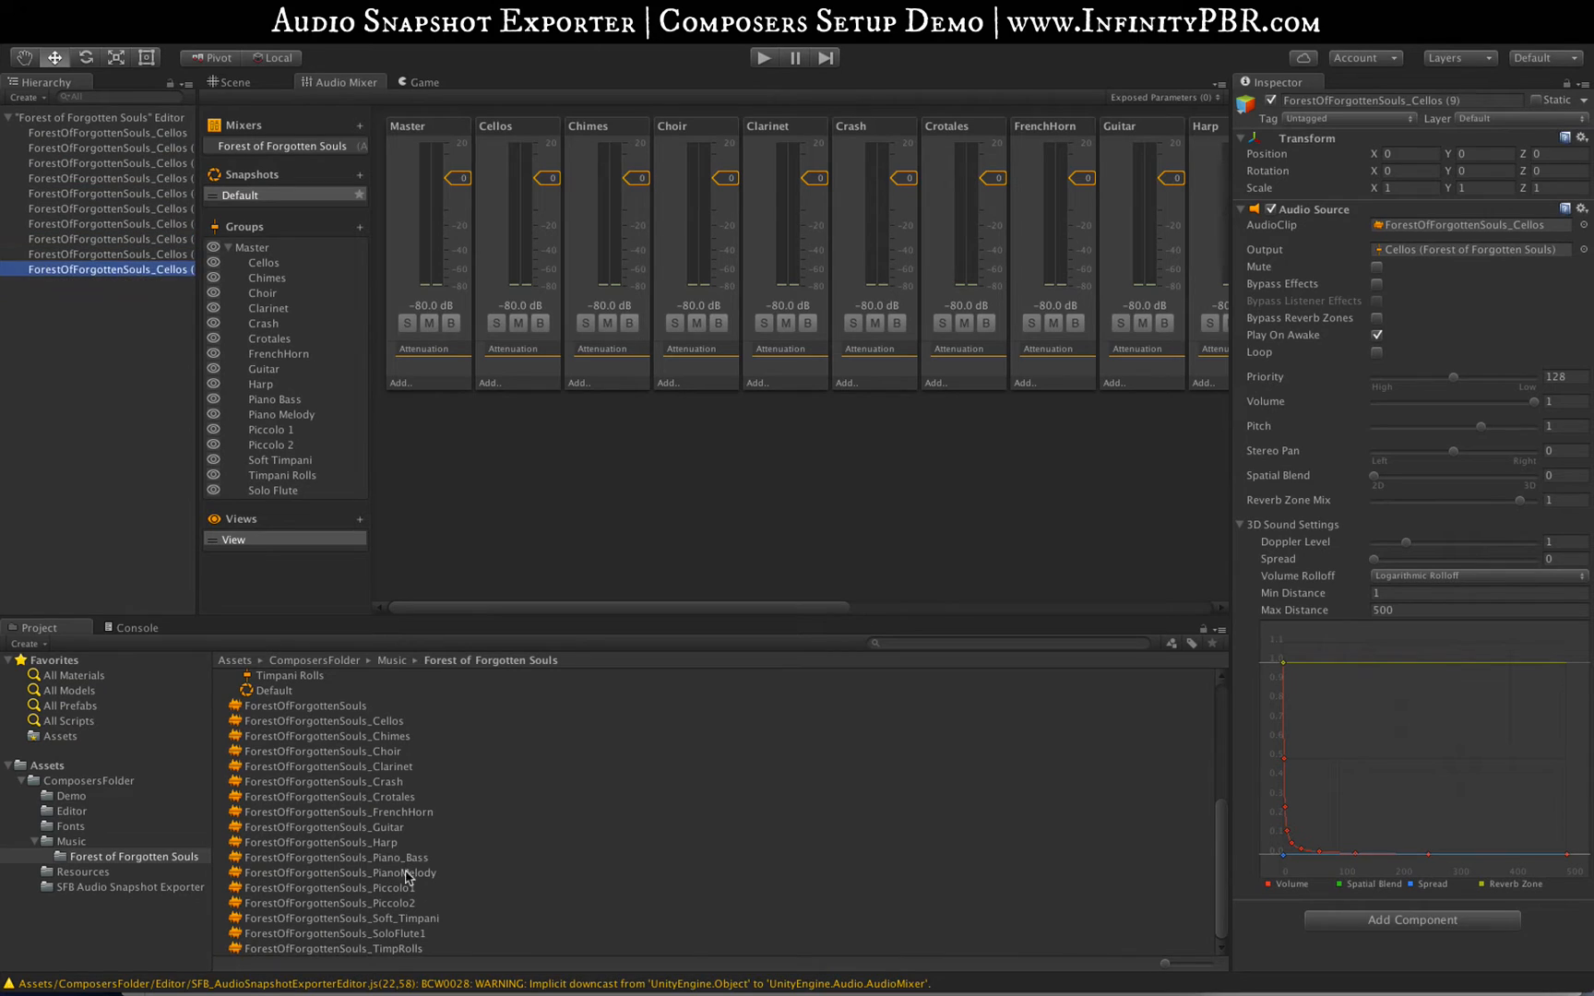
Step: Rename the duplicates ForestOfForgottenSouls_Chimes, _Choir, _Clarinet, _Crash, _Croatles, _FrenchHorn, _Guitar, _Harp, _Piano_Bass, _PianoMelody, _Piccolo1, _Piccolo2, _Soft_Timpani, _SoloFlute1, _TimpRolls
{"action": "left_click", "coordinate": [128, 150]}
{"action": "left_click_drag", "start_coordinate": [197, 151], "coordinate": [273, 149]}
{"action": "type", "text": "ChimesChoir"}
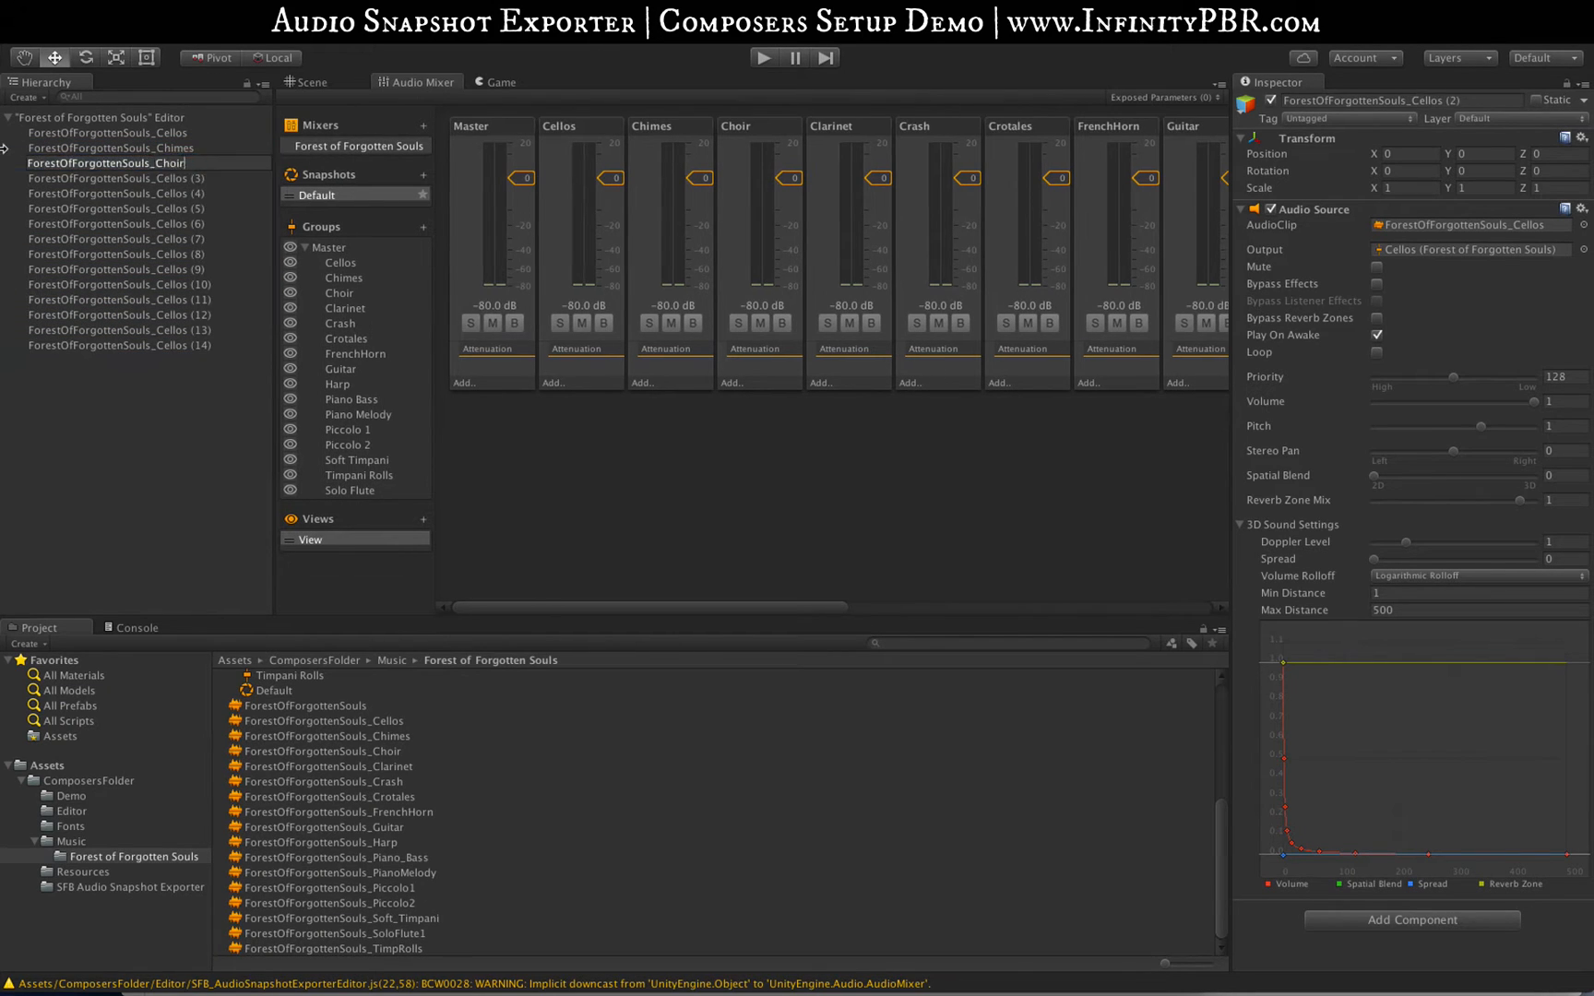
{"action": "type", "text": "ClarinetCrashCroatles"}
{"action": "key", "text": "Return"}
{"action": "key", "text": "Down"}
{"action": "key", "text": "Return"}
{"action": "type", "text": "FrenchHorn"}
{"action": "key", "text": "Return"}
{"action": "key", "text": "Down"}
{"action": "key", "text": "Return"}
{"action": "type", "text": "Guitar"}
{"action": "key", "text": "Return"}
{"action": "key", "text": "Down"}
{"action": "key", "text": "Return"}
{"action": "type", "text": "Harp"}
{"action": "key", "text": "Return"}
{"action": "key", "text": "Down"}
{"action": "key", "text": "Return"}
{"action": "type", "text": "Piano_Bass"}
{"action": "key", "text": "Return"}
{"action": "key", "text": "Down"}
{"action": "key", "text": "Return"}
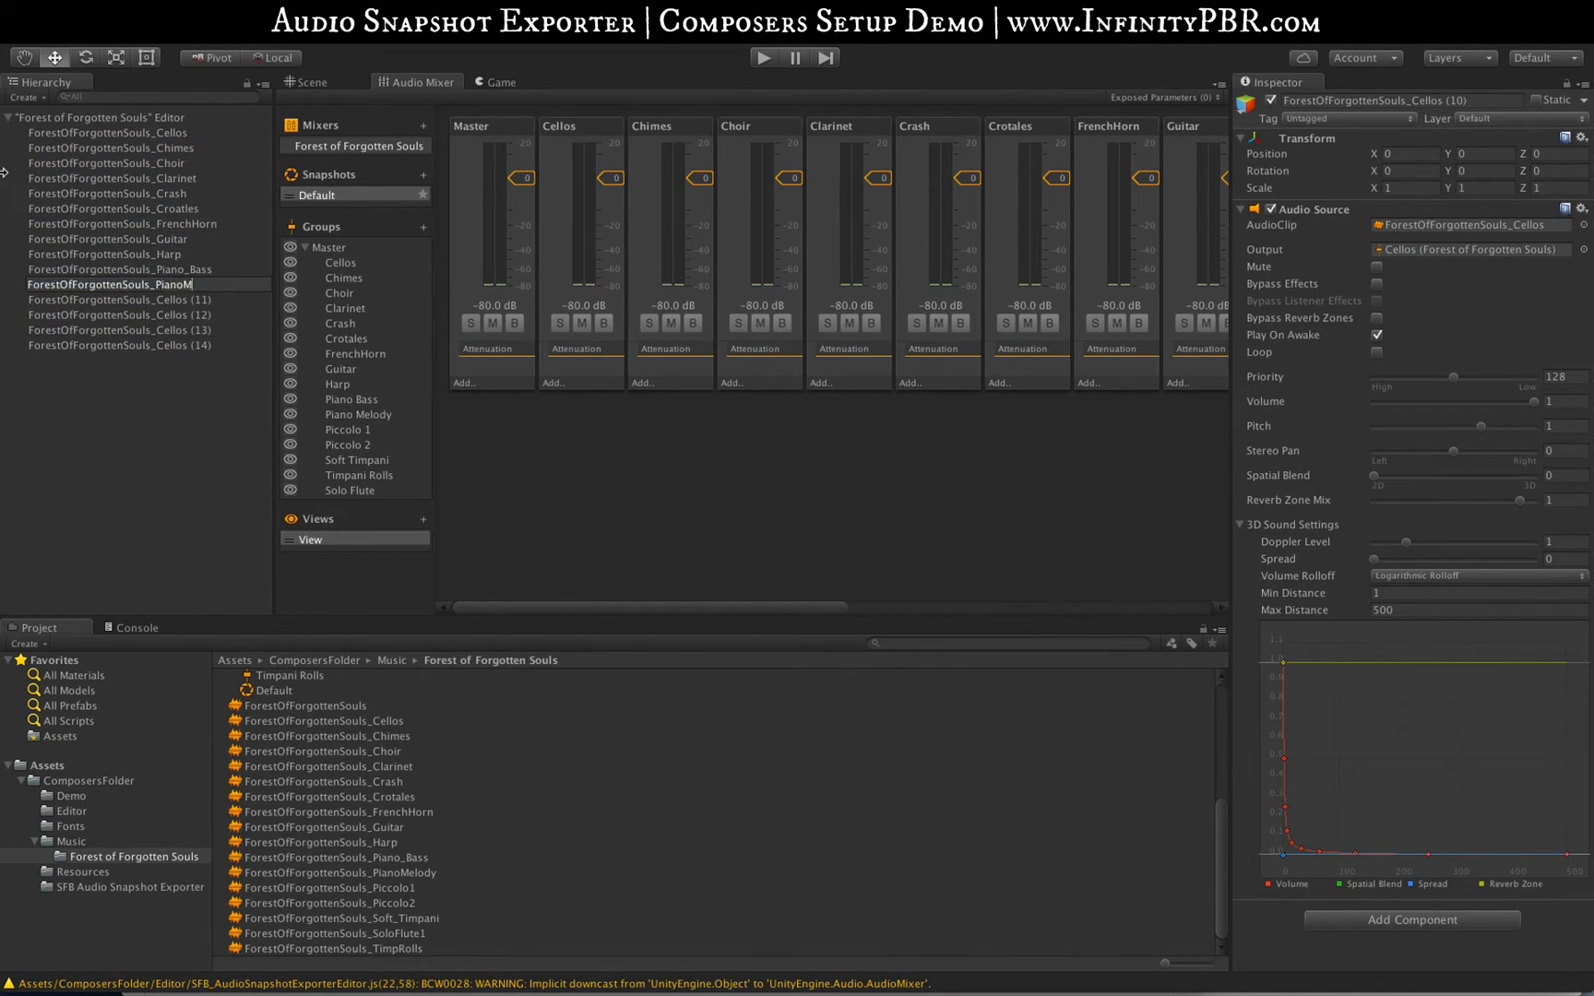
{"action": "key", "text": "Return"}
{"action": "key", "text": "Down"}
{"action": "key", "text": "Return"}
{"action": "type", "text": "TimpRolls"}
{"action": "key", "text": "Return"}
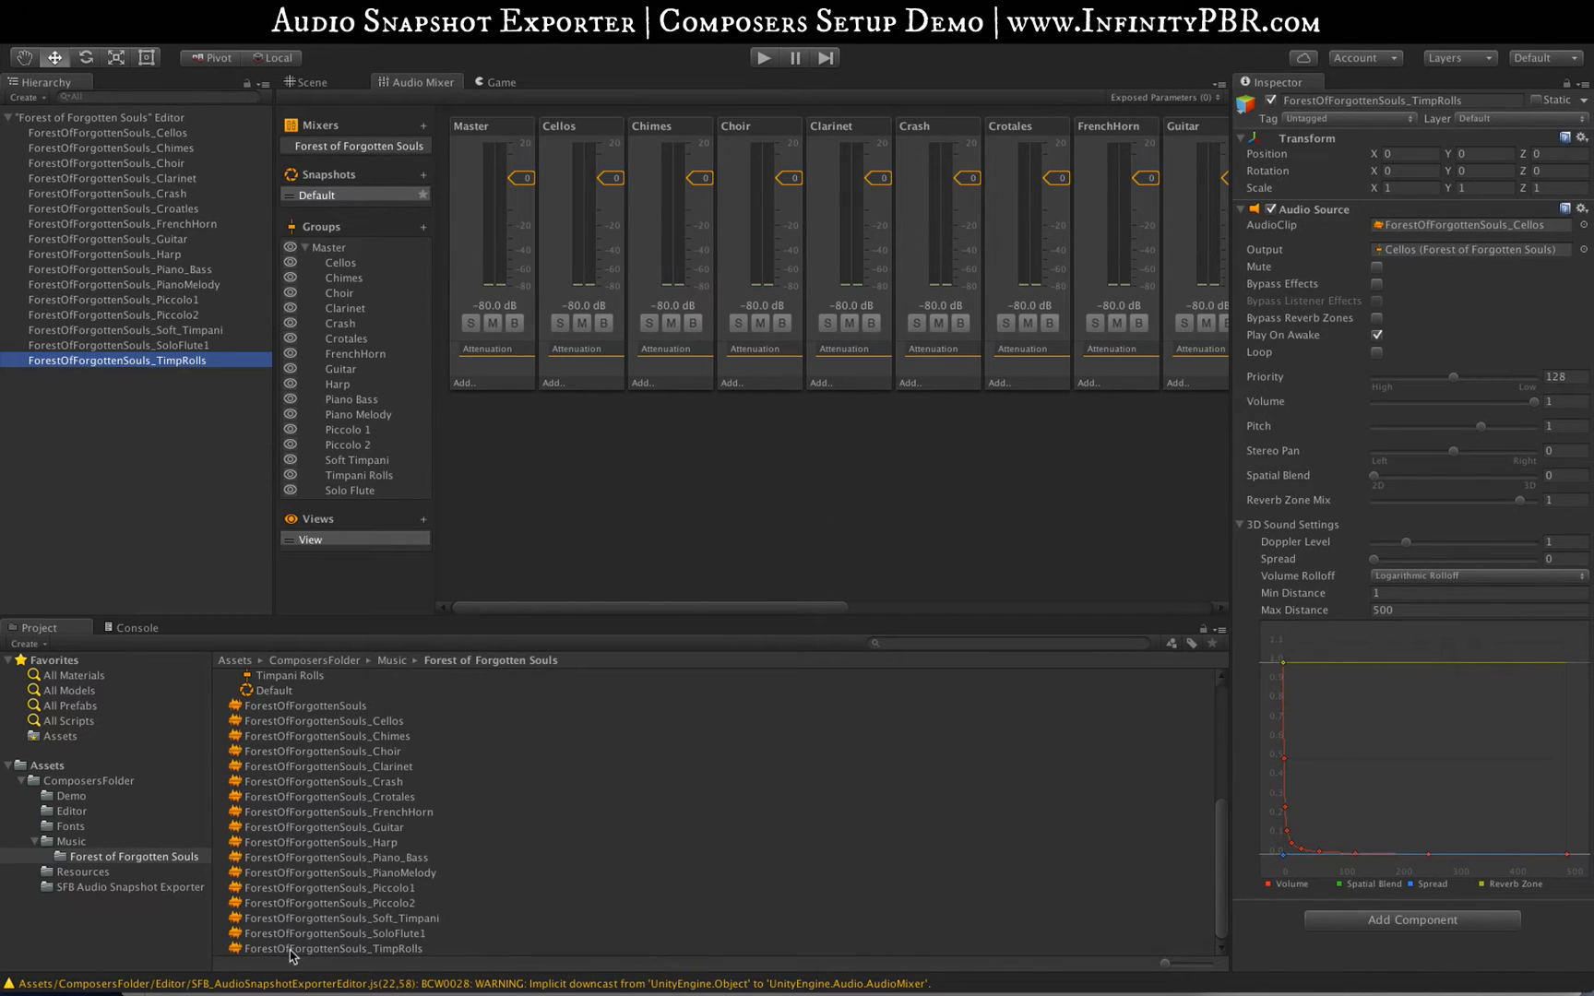
Step: Assign the matching clips and mixer group outputs to the TimpRolls, SoloFlute1 and Soft_Timpani Audio Sources
{"action": "left_click_drag", "start_coordinate": [290, 950], "coordinate": [1440, 227]}
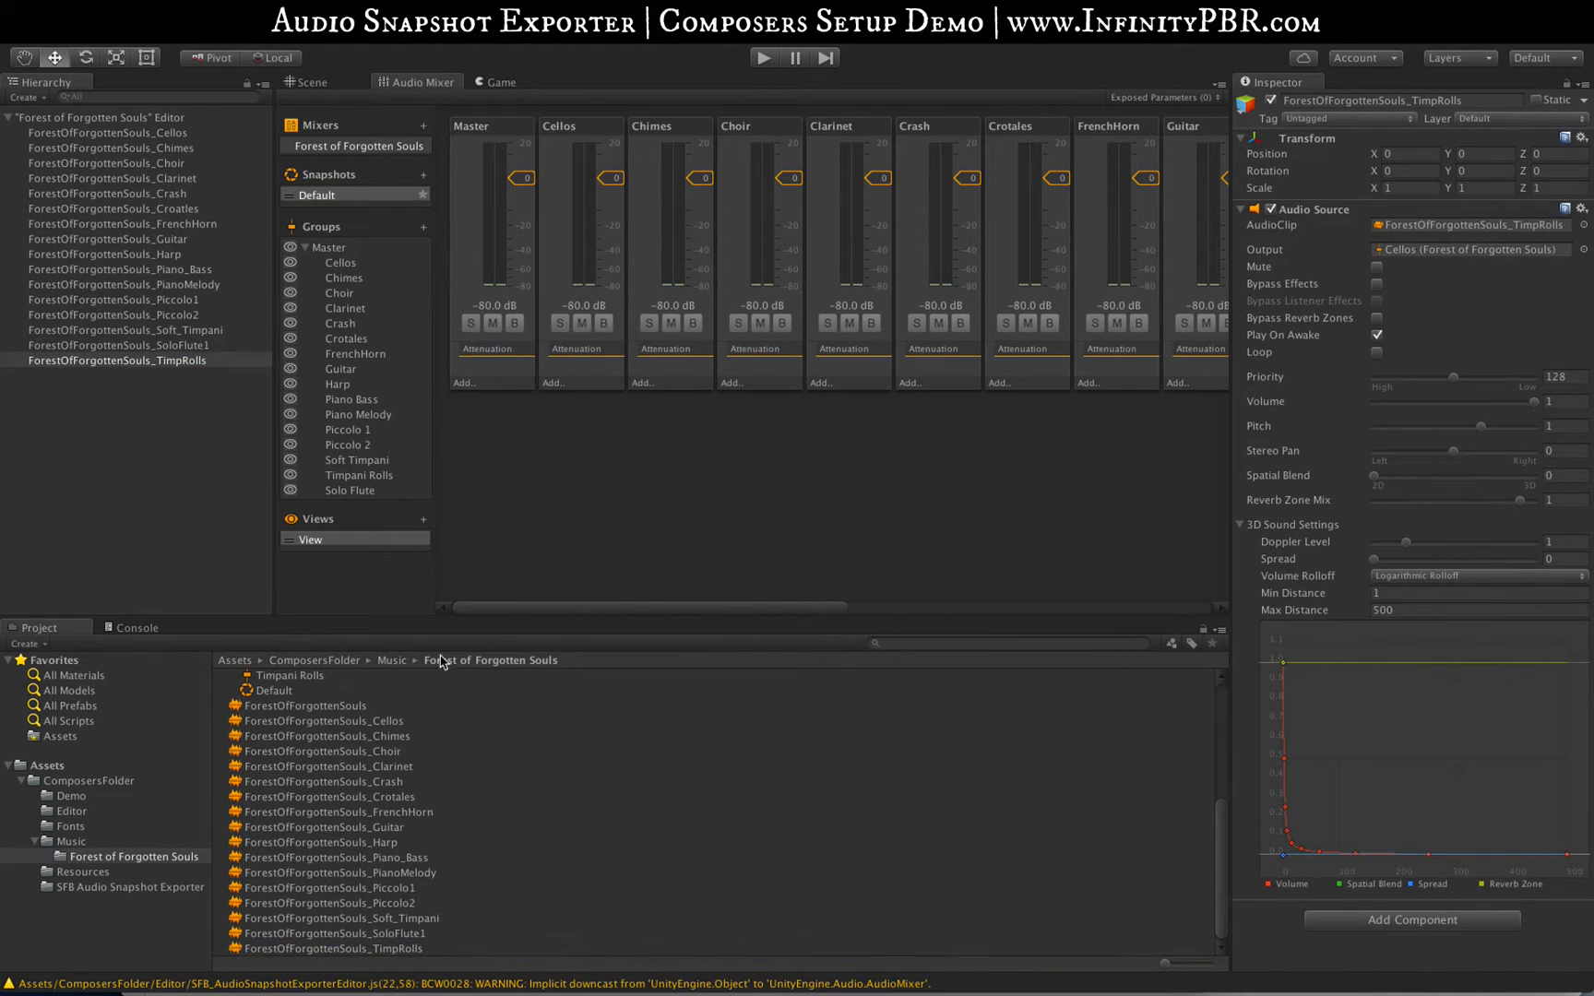
{"action": "scroll", "coordinate": [277, 720], "scroll_direction": "up", "scroll_amount": 2}
{"action": "left_click_drag", "start_coordinate": [273, 766], "coordinate": [1430, 248]}
{"action": "left_click", "coordinate": [137, 347]}
{"action": "scroll", "coordinate": [286, 876], "scroll_direction": "down", "scroll_amount": 2}
{"action": "left_click_drag", "start_coordinate": [291, 933], "coordinate": [1394, 227]}
{"action": "scroll", "coordinate": [281, 737], "scroll_direction": "up", "scroll_amount": 2}
{"action": "left_click_drag", "start_coordinate": [282, 726], "coordinate": [1427, 249]}
{"action": "left_click", "coordinate": [147, 330]}
{"action": "scroll", "coordinate": [369, 876], "scroll_direction": "down", "scroll_amount": 2}
{"action": "left_click_drag", "start_coordinate": [383, 921], "coordinate": [1457, 226]}
{"action": "scroll", "coordinate": [277, 803], "scroll_direction": "up", "scroll_amount": 4}
{"action": "left_click_drag", "start_coordinate": [268, 801], "coordinate": [1513, 244]}
Step: Assign matching clips and mixer group outputs to the Piccolo2, Piccolo1, PianoMelody, Piano_Bass and Harp Audio Sources
{"action": "left_click", "coordinate": [113, 314]}
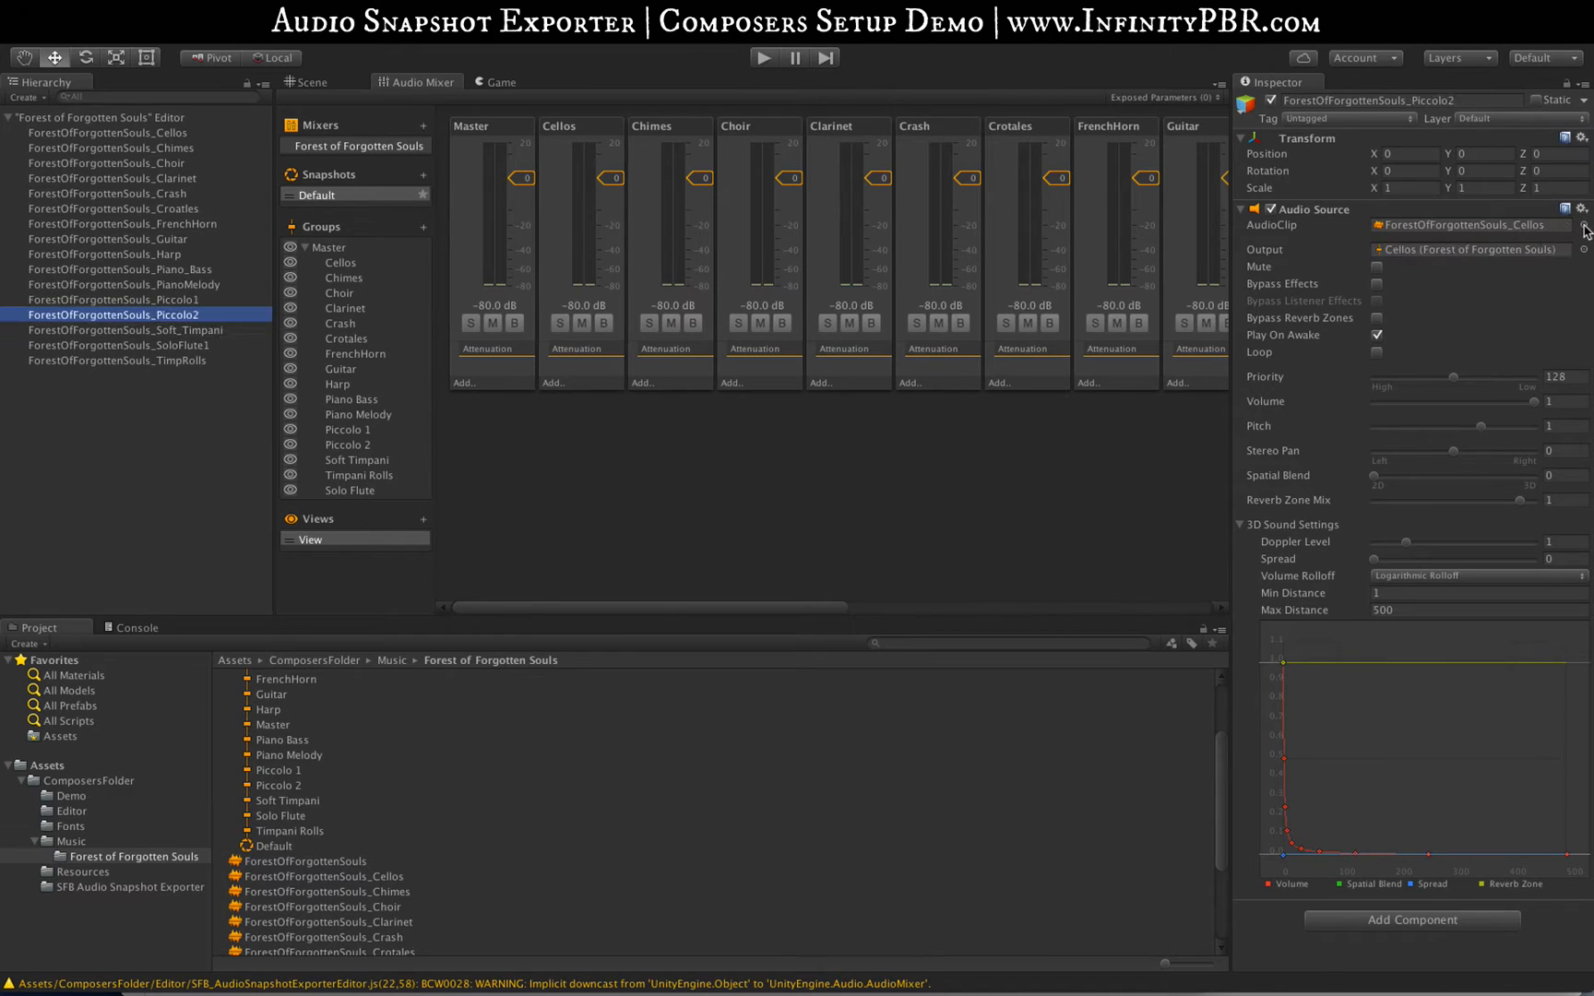
{"action": "left_click", "coordinate": [1583, 225]}
{"action": "scroll", "coordinate": [1309, 255], "scroll_direction": "down", "scroll_amount": 3}
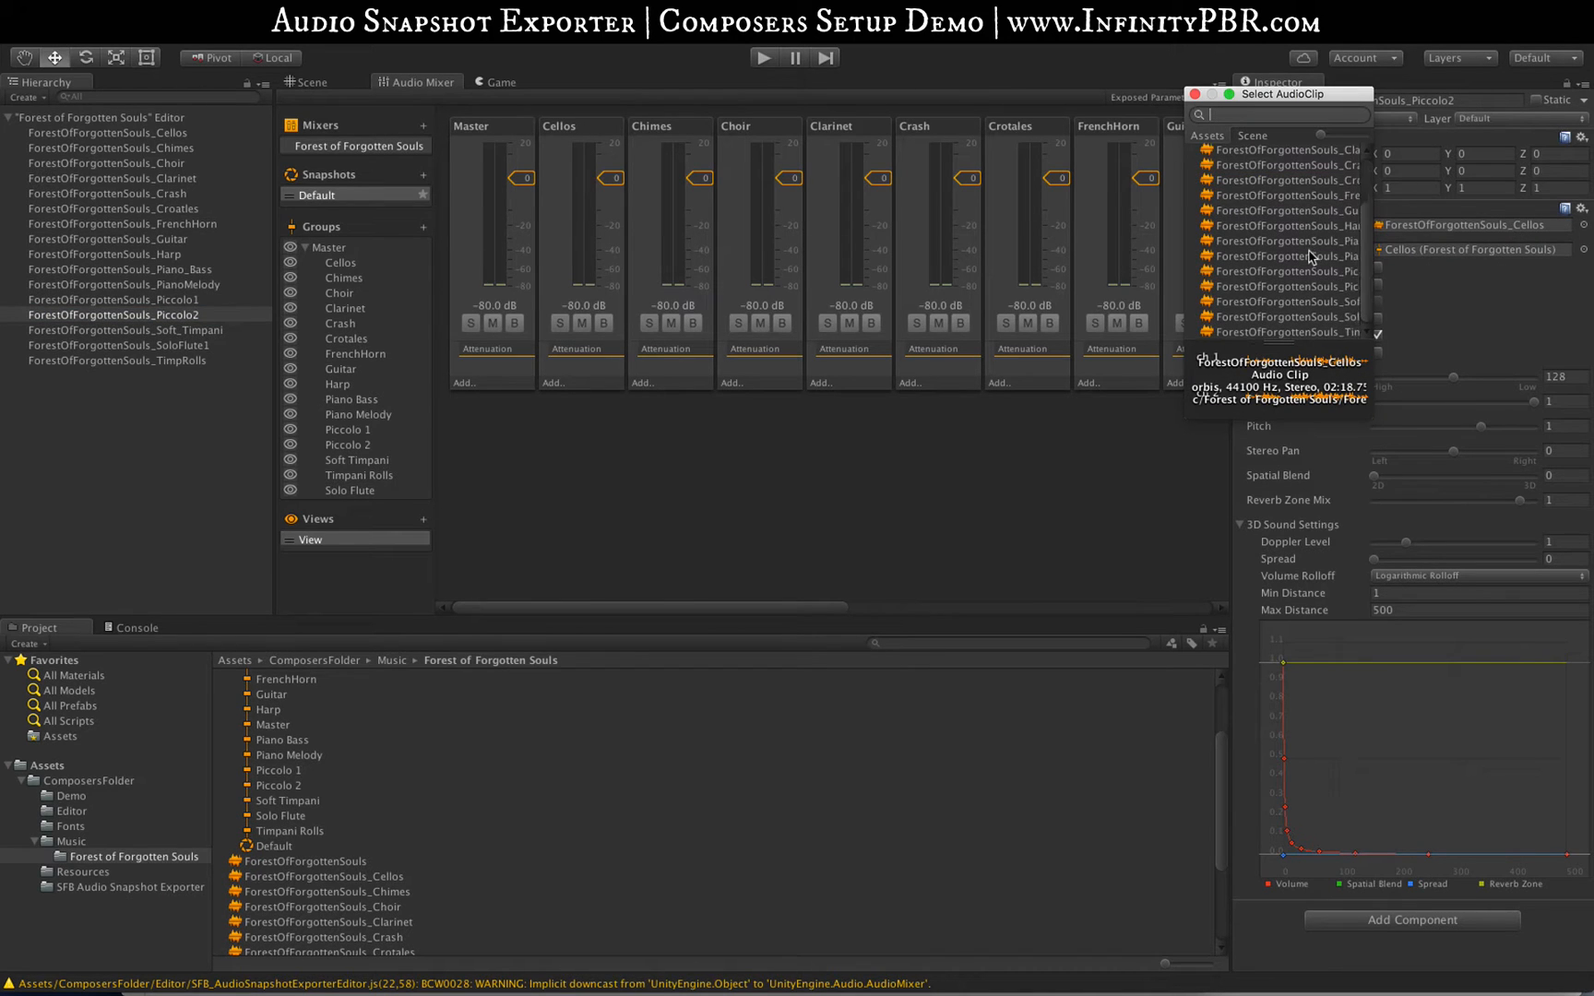
{"action": "left_click_drag", "start_coordinate": [1223, 91], "coordinate": [1027, 76]}
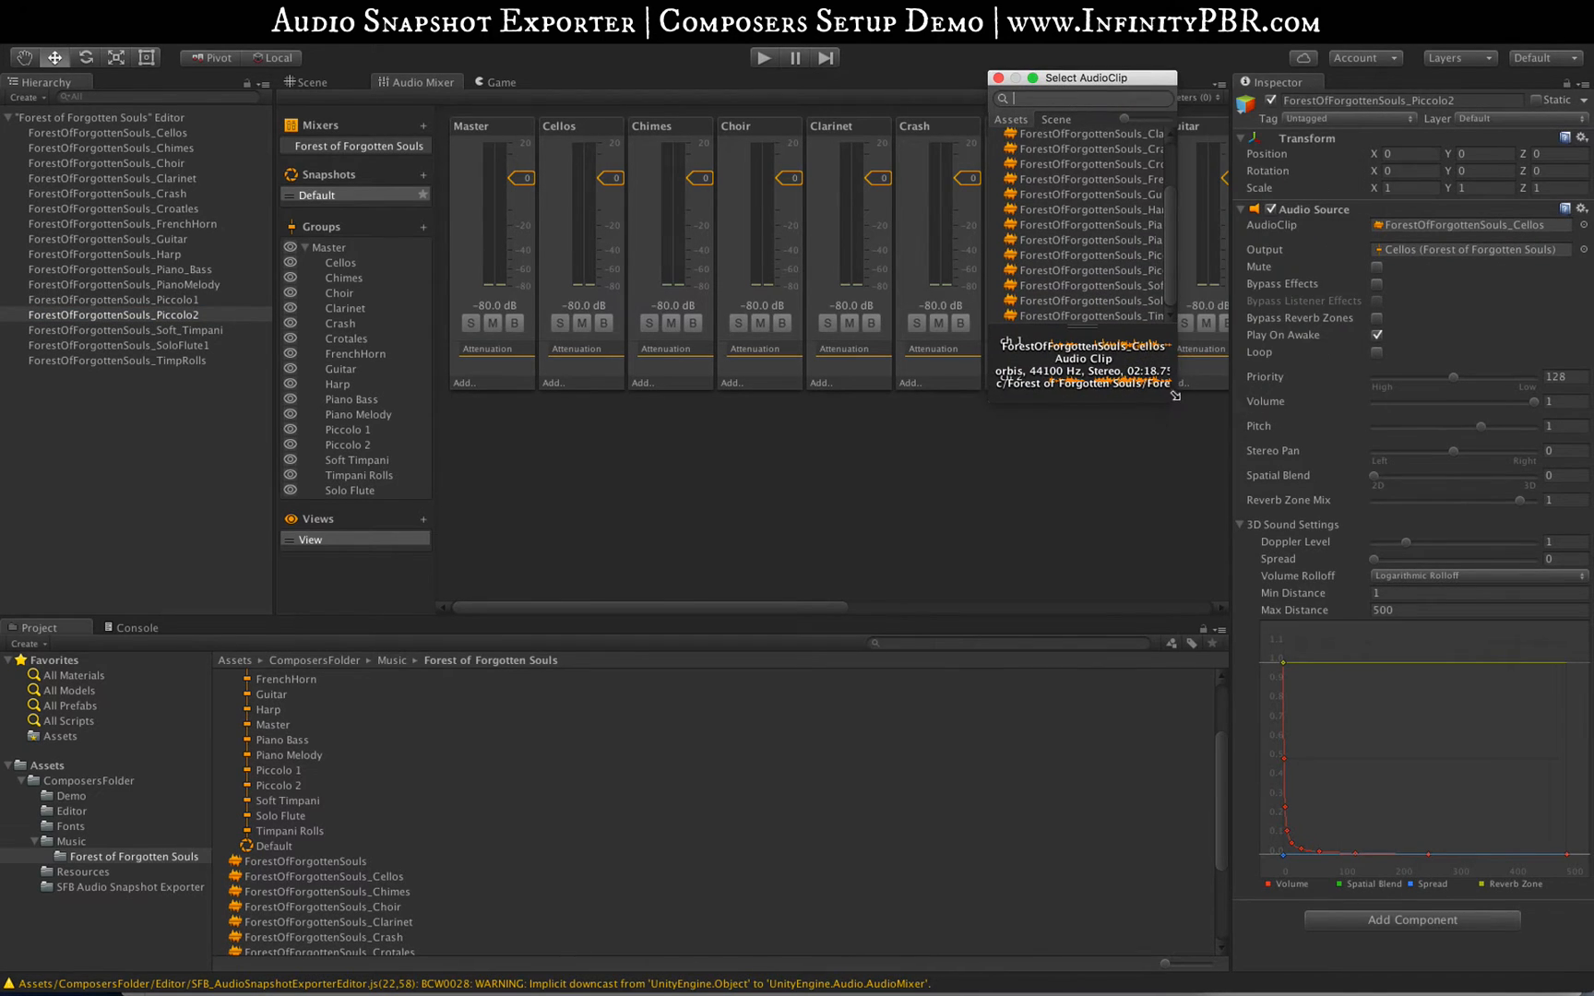
{"action": "left_click_drag", "start_coordinate": [1175, 396], "coordinate": [1310, 514]}
{"action": "left_click", "coordinate": [1190, 349]}
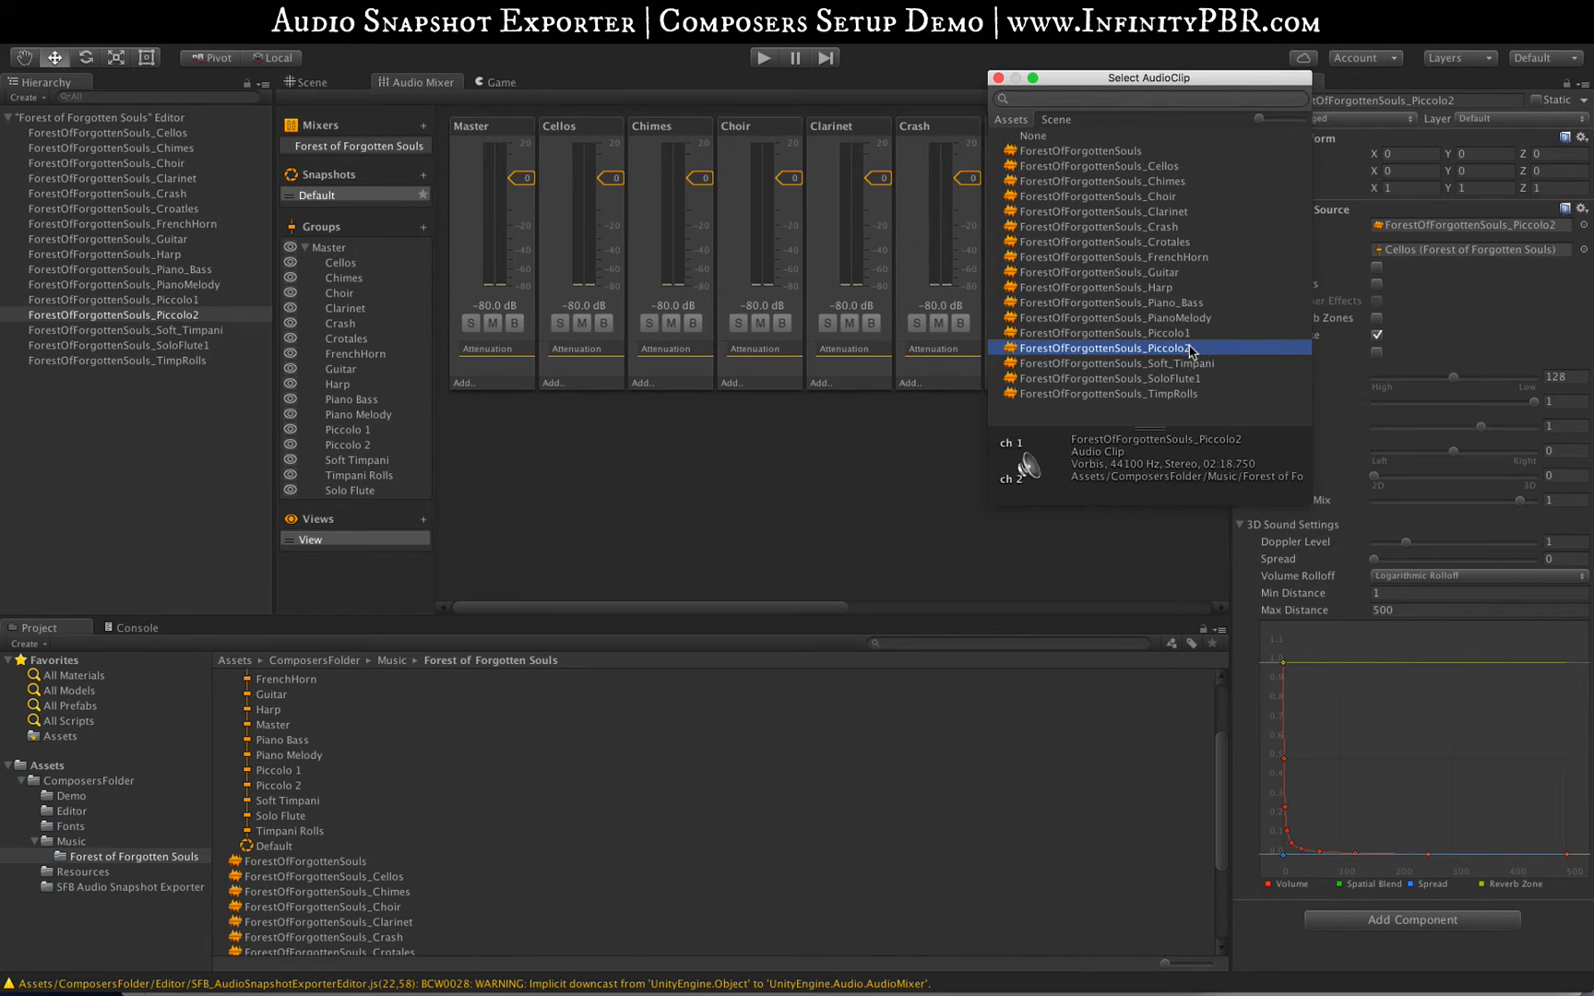
{"action": "left_click", "coordinate": [1583, 250]}
{"action": "left_click", "coordinate": [1086, 357]}
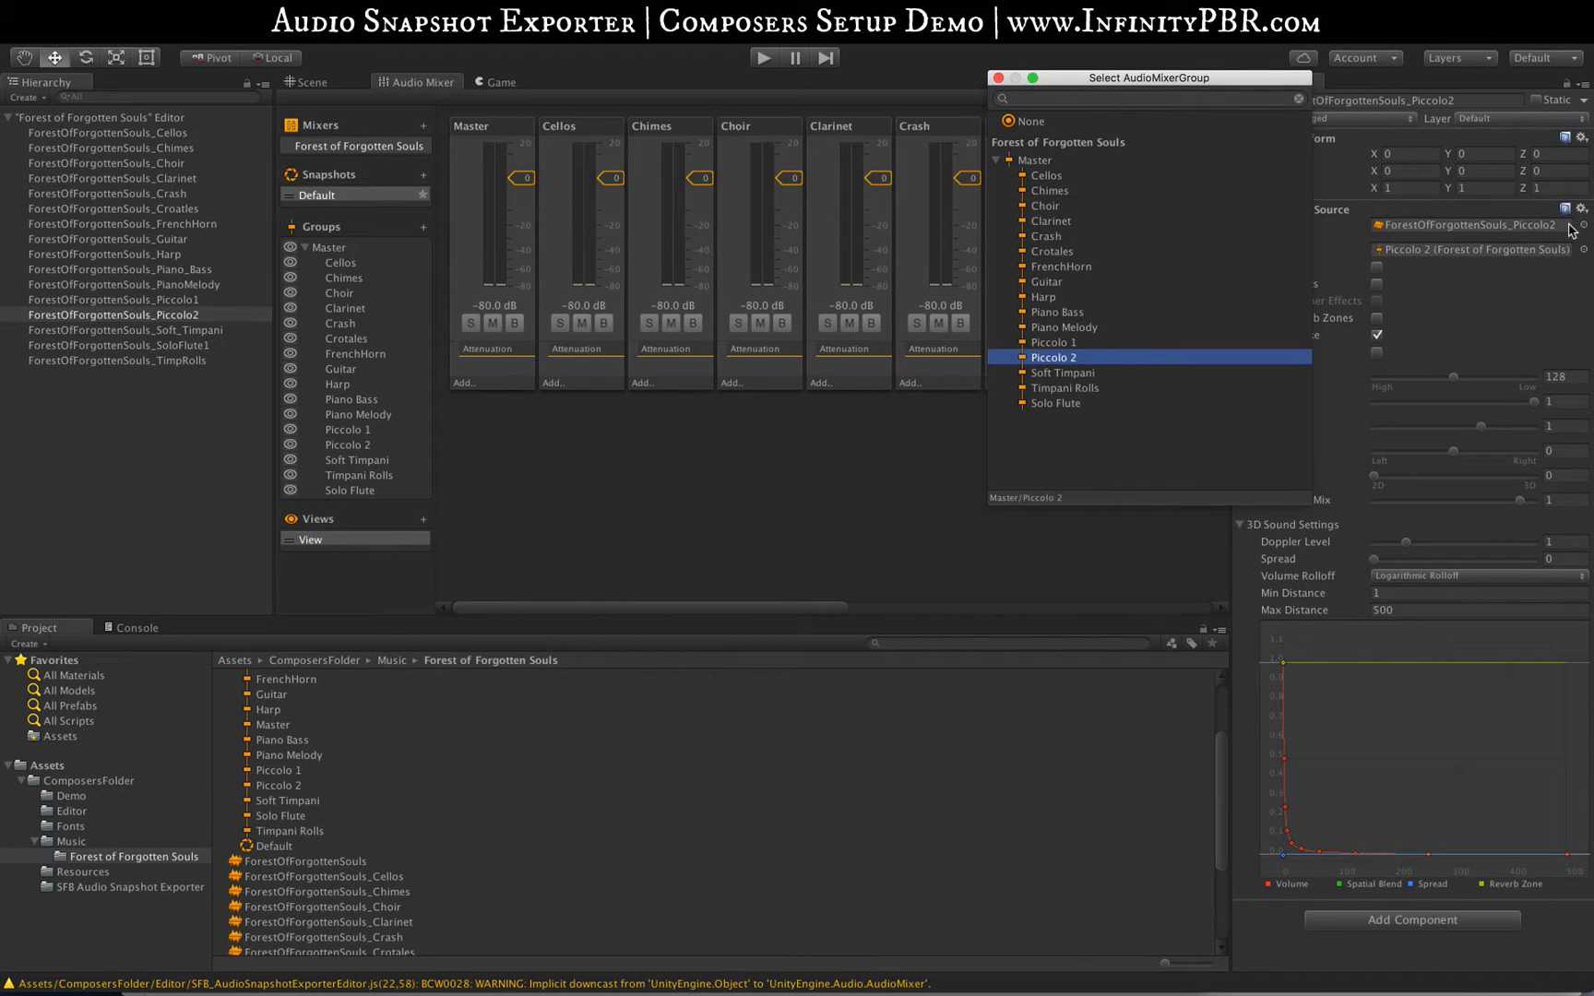
{"action": "left_click", "coordinate": [166, 299]}
{"action": "left_click", "coordinate": [183, 285]}
{"action": "left_click", "coordinate": [1583, 250]}
{"action": "left_click", "coordinate": [1062, 329]}
{"action": "left_click", "coordinate": [166, 269]}
{"action": "left_click", "coordinate": [1583, 225]}
{"action": "left_click", "coordinate": [1107, 303]}
{"action": "left_click", "coordinate": [1584, 250]}
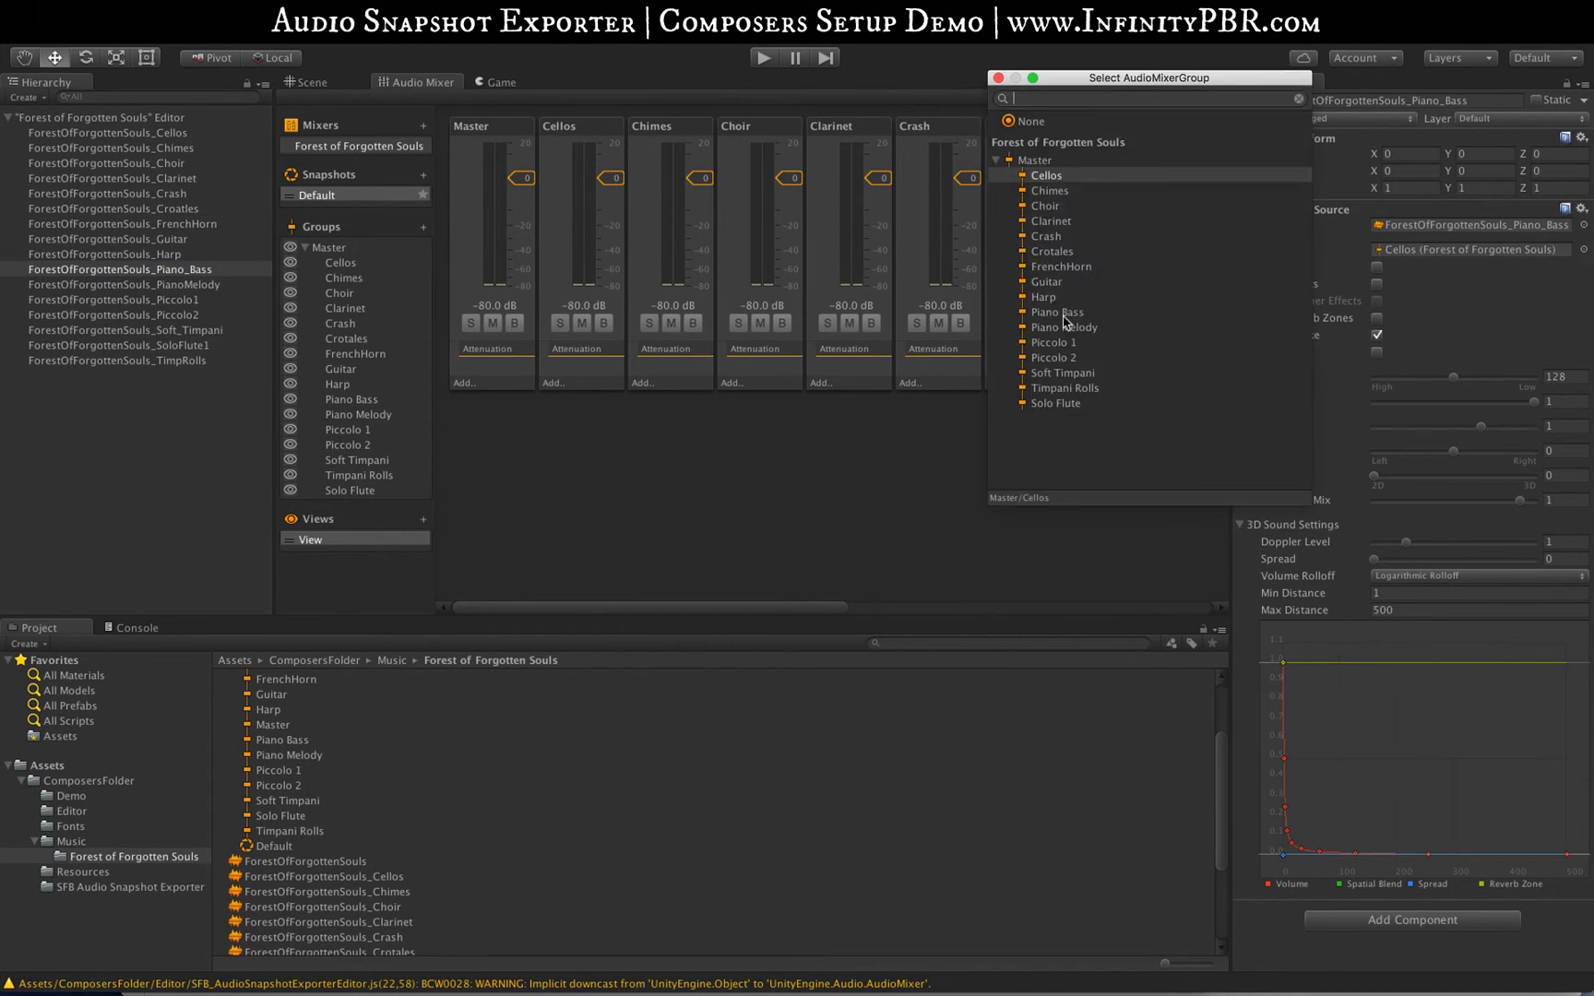
{"action": "left_click", "coordinate": [1063, 314]}
{"action": "left_click", "coordinate": [166, 255]}
{"action": "left_click", "coordinate": [1584, 250]}
{"action": "left_click", "coordinate": [1044, 298]}
Step: Assign matching clips and mixer group outputs to the Guitar, FrenchHorn, Crotales, Crash, Clarinet, Choir and Chimes Audio Sources
{"action": "left_click", "coordinate": [175, 240]}
{"action": "left_click", "coordinate": [1583, 225]}
{"action": "left_click", "coordinate": [184, 225]}
{"action": "left_click", "coordinate": [198, 212]}
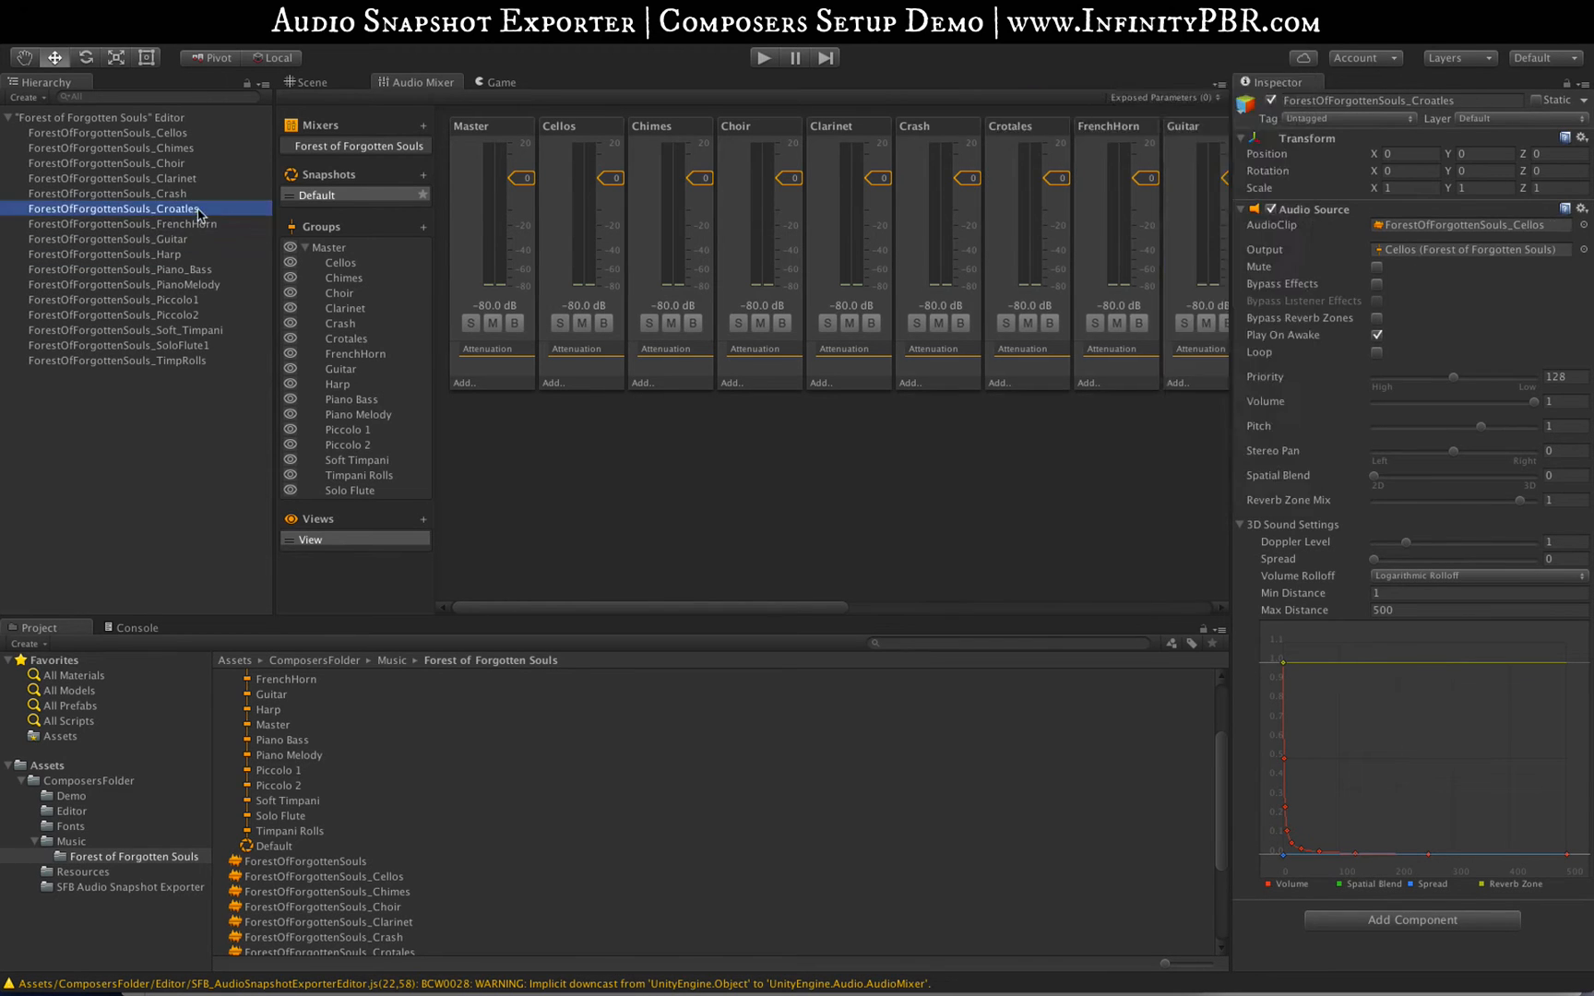
{"action": "left_click", "coordinate": [1584, 225]}
{"action": "left_click", "coordinate": [1105, 242]}
{"action": "left_click", "coordinate": [1583, 250]}
{"action": "left_click", "coordinate": [1053, 253]}
{"action": "left_click", "coordinate": [175, 195]}
{"action": "left_click", "coordinate": [1584, 225]}
{"action": "left_click", "coordinate": [1102, 227]}
{"action": "left_click", "coordinate": [1584, 250]}
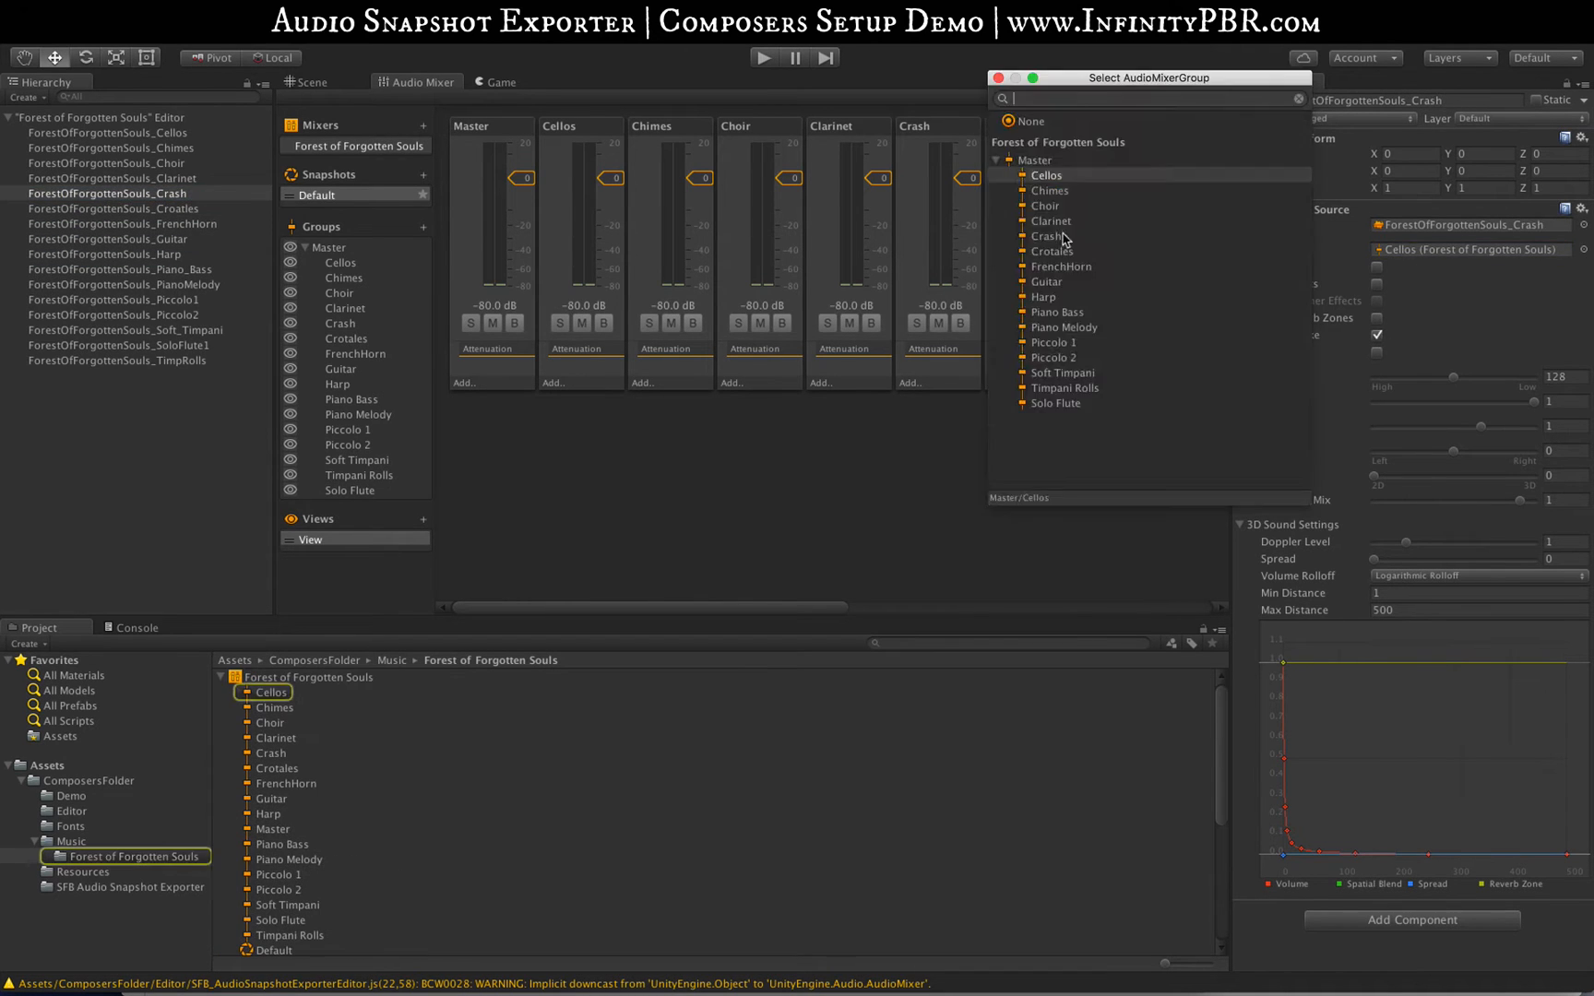
{"action": "left_click", "coordinate": [1583, 250]}
{"action": "left_click", "coordinate": [1047, 207]}
{"action": "left_click", "coordinate": [171, 148]}
{"action": "left_click", "coordinate": [1584, 225]}
{"action": "left_click", "coordinate": [1102, 182]}
{"action": "left_click", "coordinate": [1583, 250]}
{"action": "double_click", "coordinate": [1047, 192]}
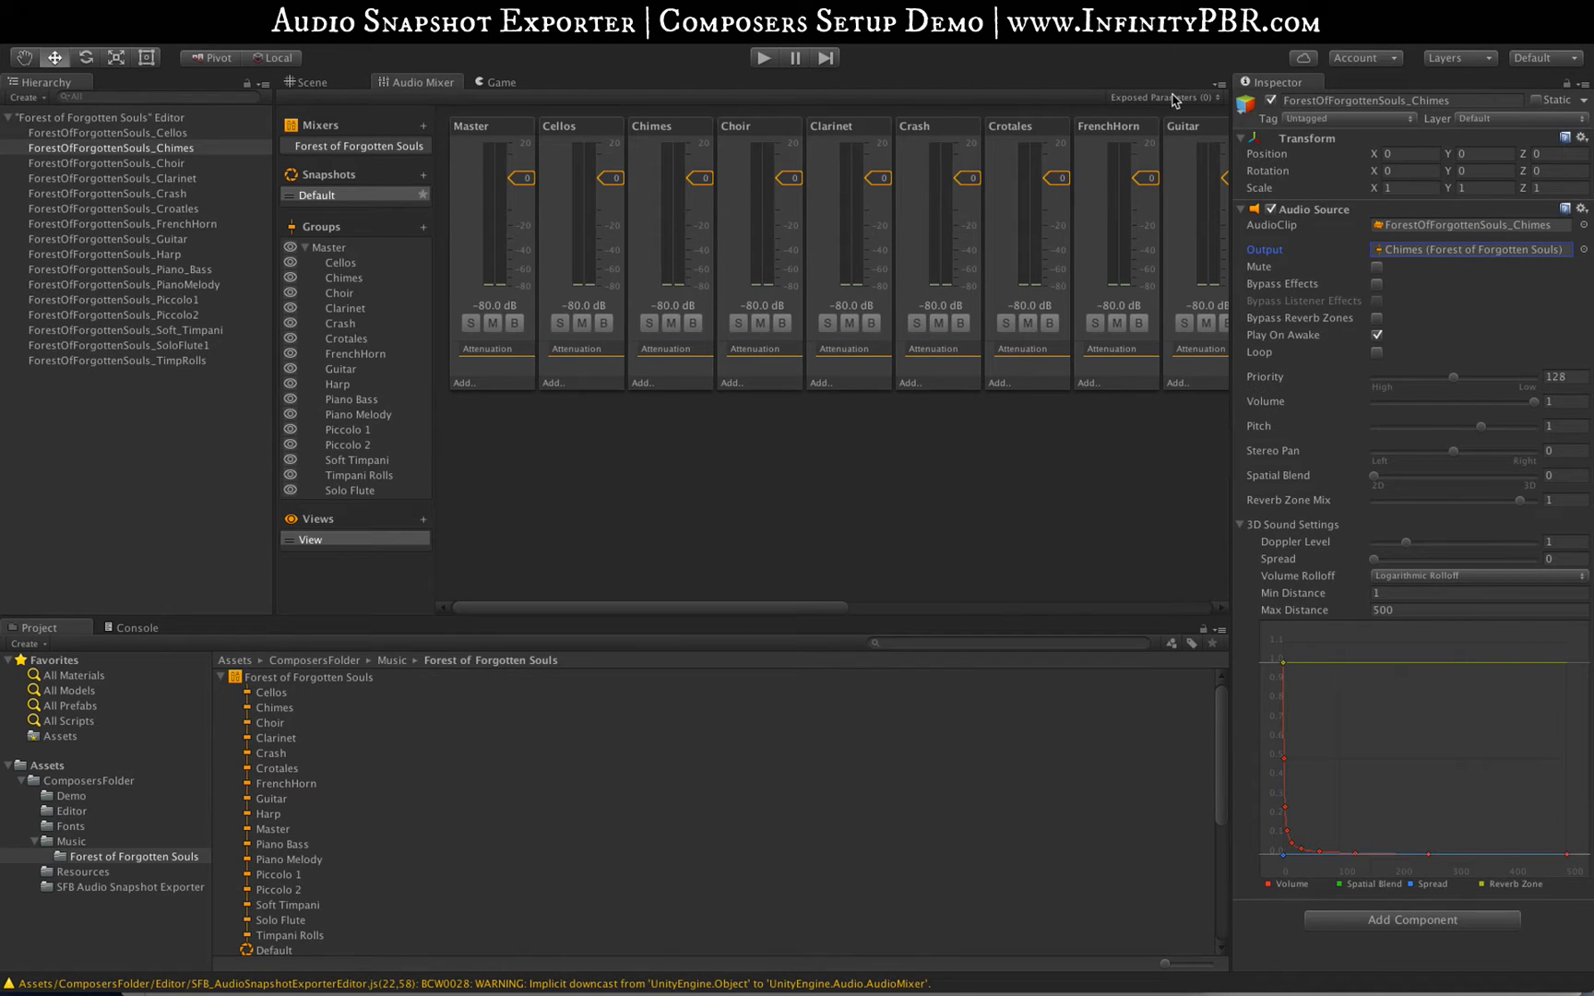
Step: Expose the Cellos mixer group's Volume parameter to script
{"action": "left_click", "coordinate": [571, 126]}
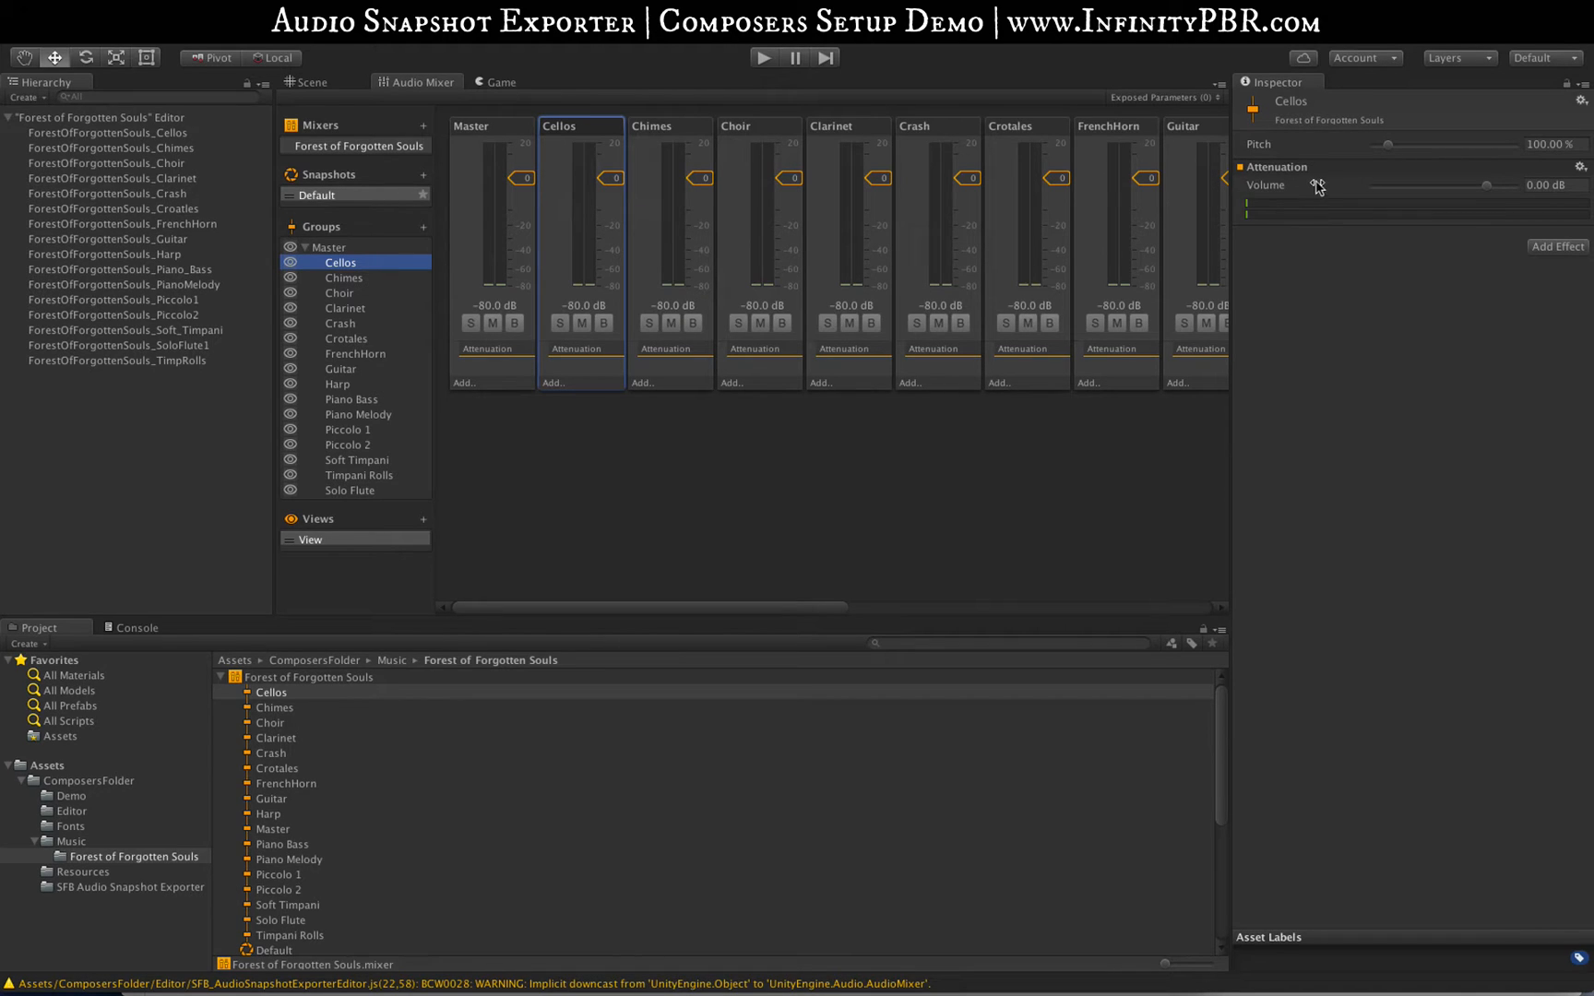
{"action": "left_click", "coordinate": [671, 131]}
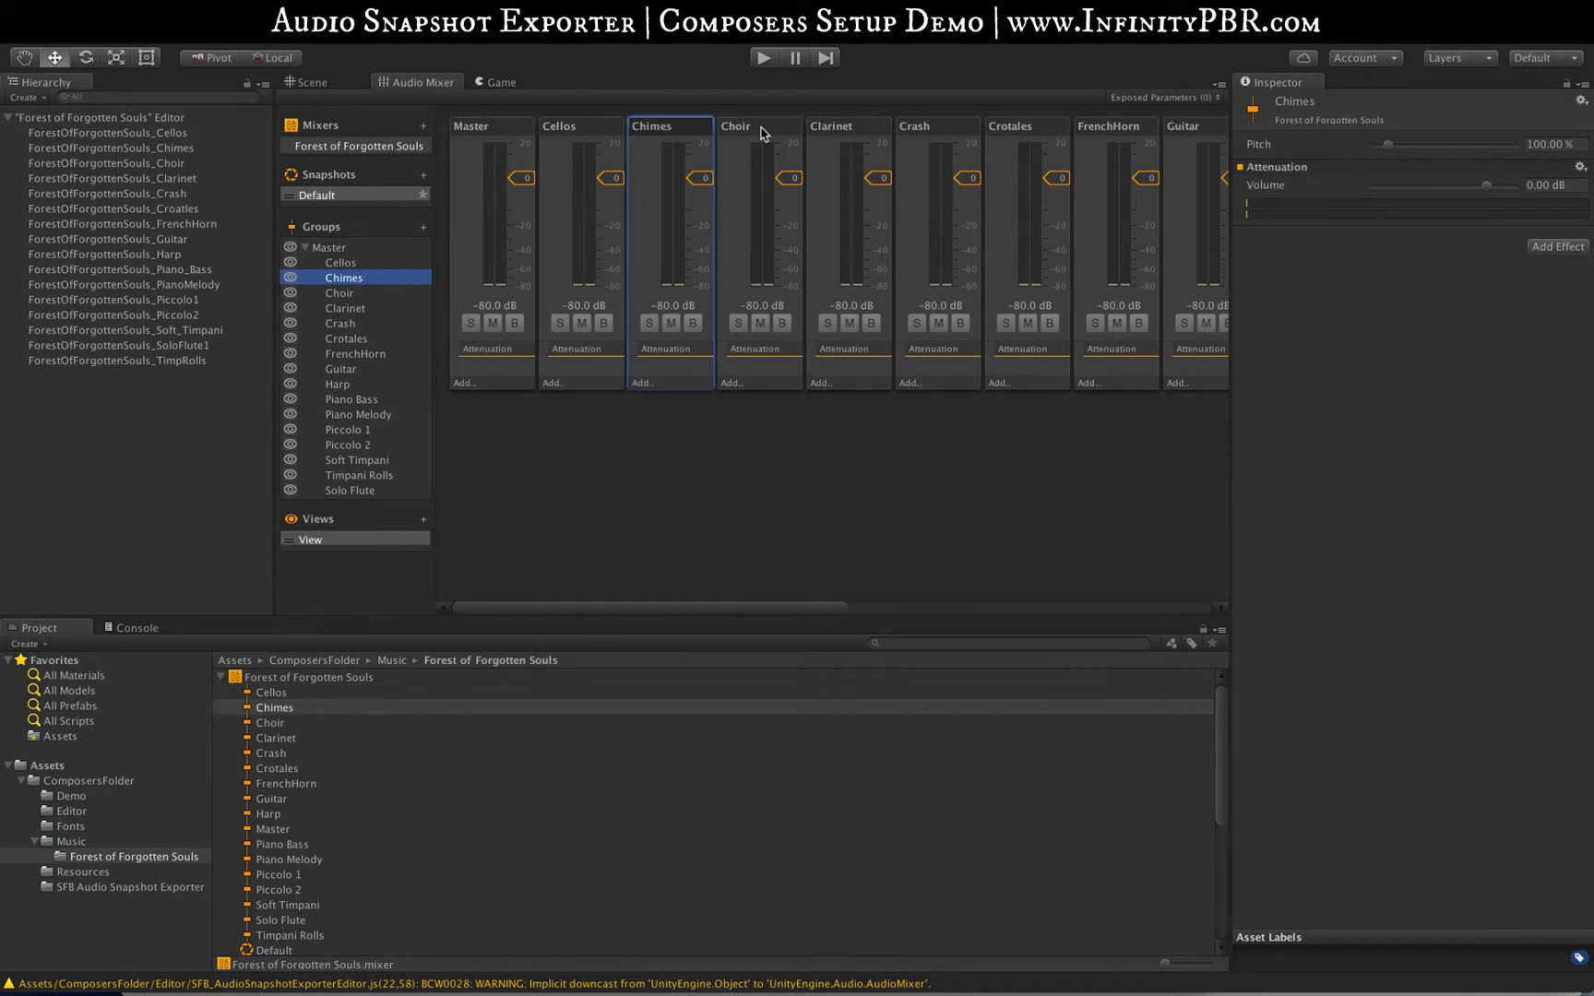
{"action": "left_click", "coordinate": [765, 134]}
{"action": "left_click", "coordinate": [567, 133]}
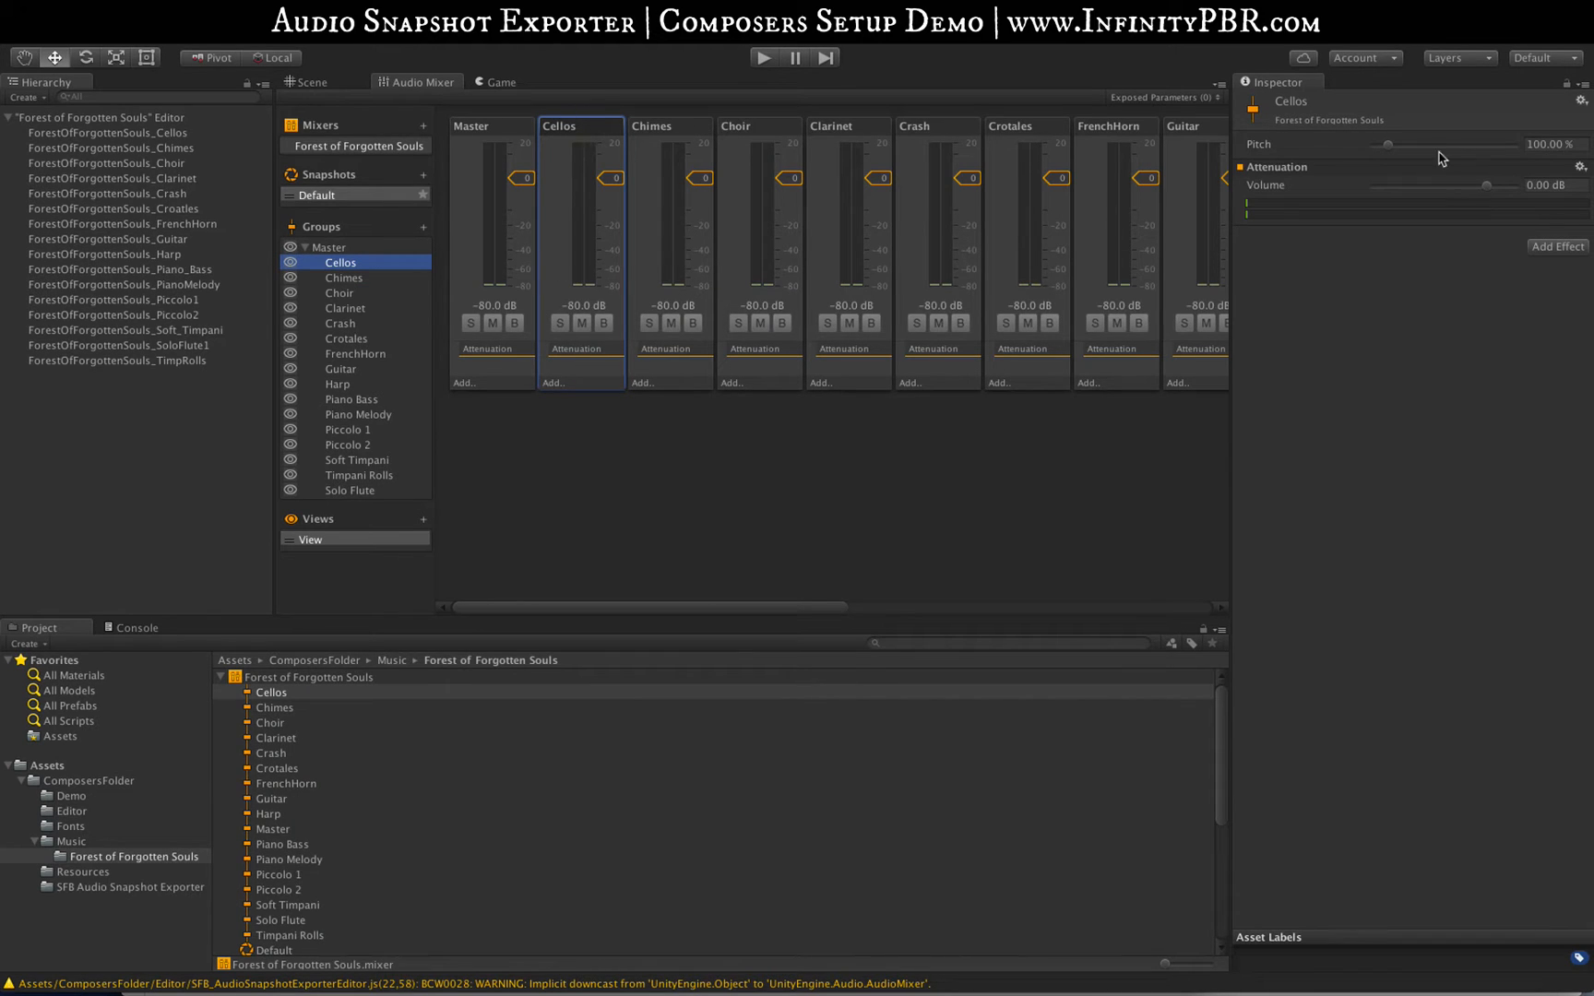
{"action": "right_click", "coordinate": [1263, 190]}
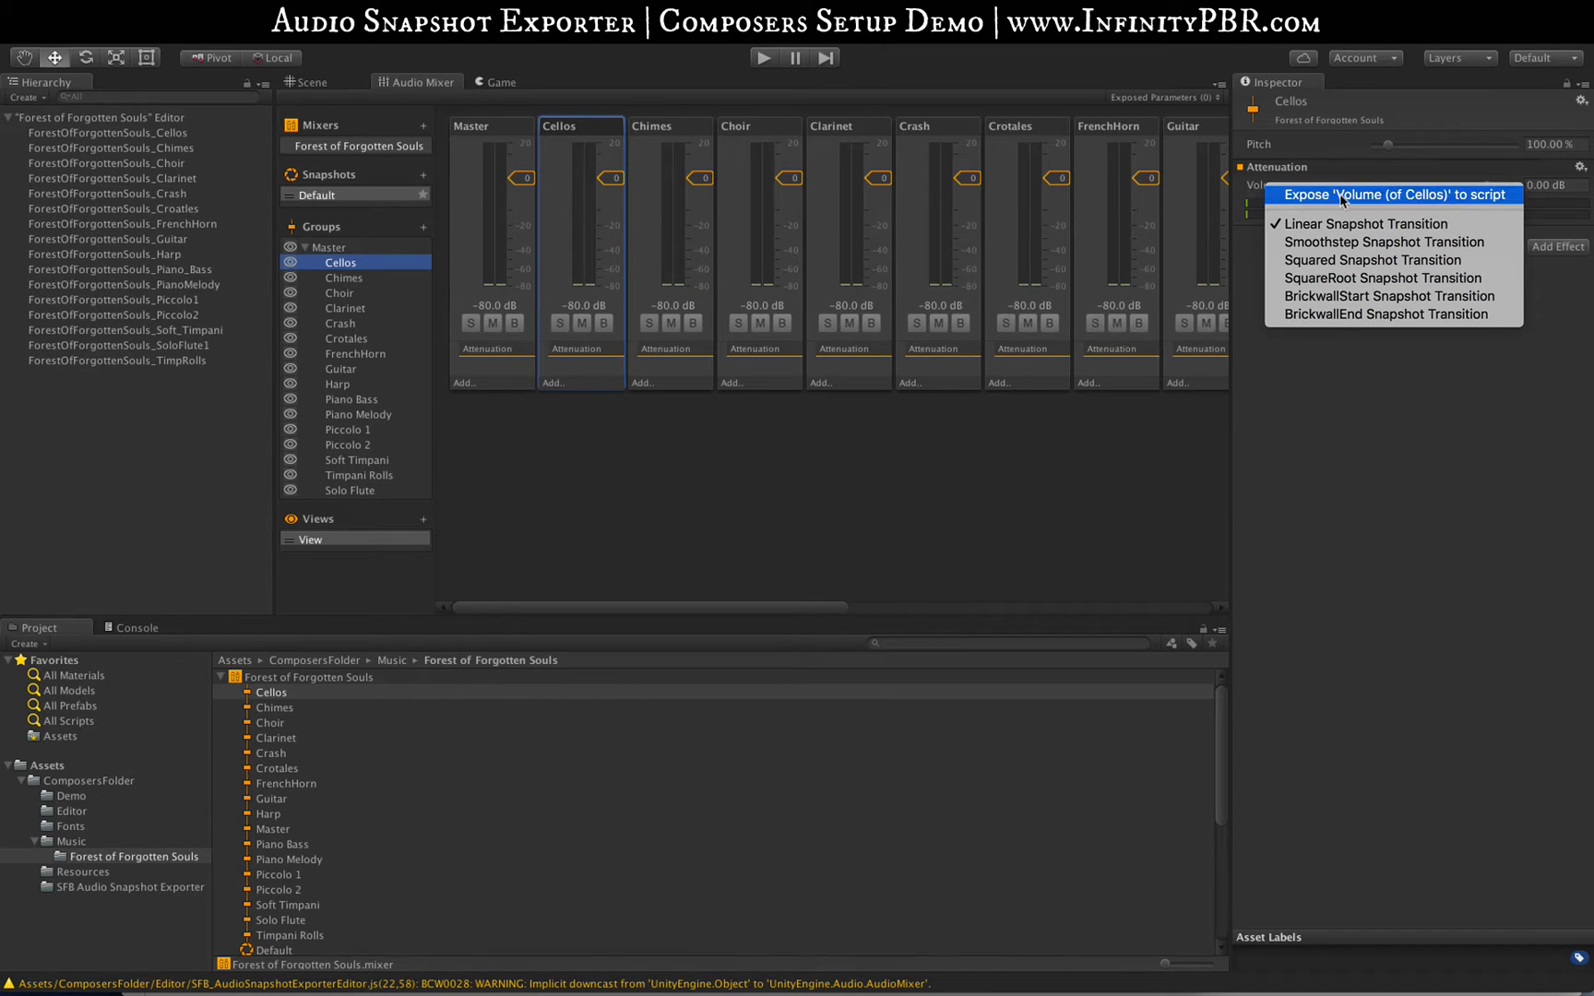
{"action": "left_click", "coordinate": [1342, 199]}
Step: Expose the Volume parameters of the Chimes through Harp mixer groups to script
{"action": "left_click", "coordinate": [665, 139]}
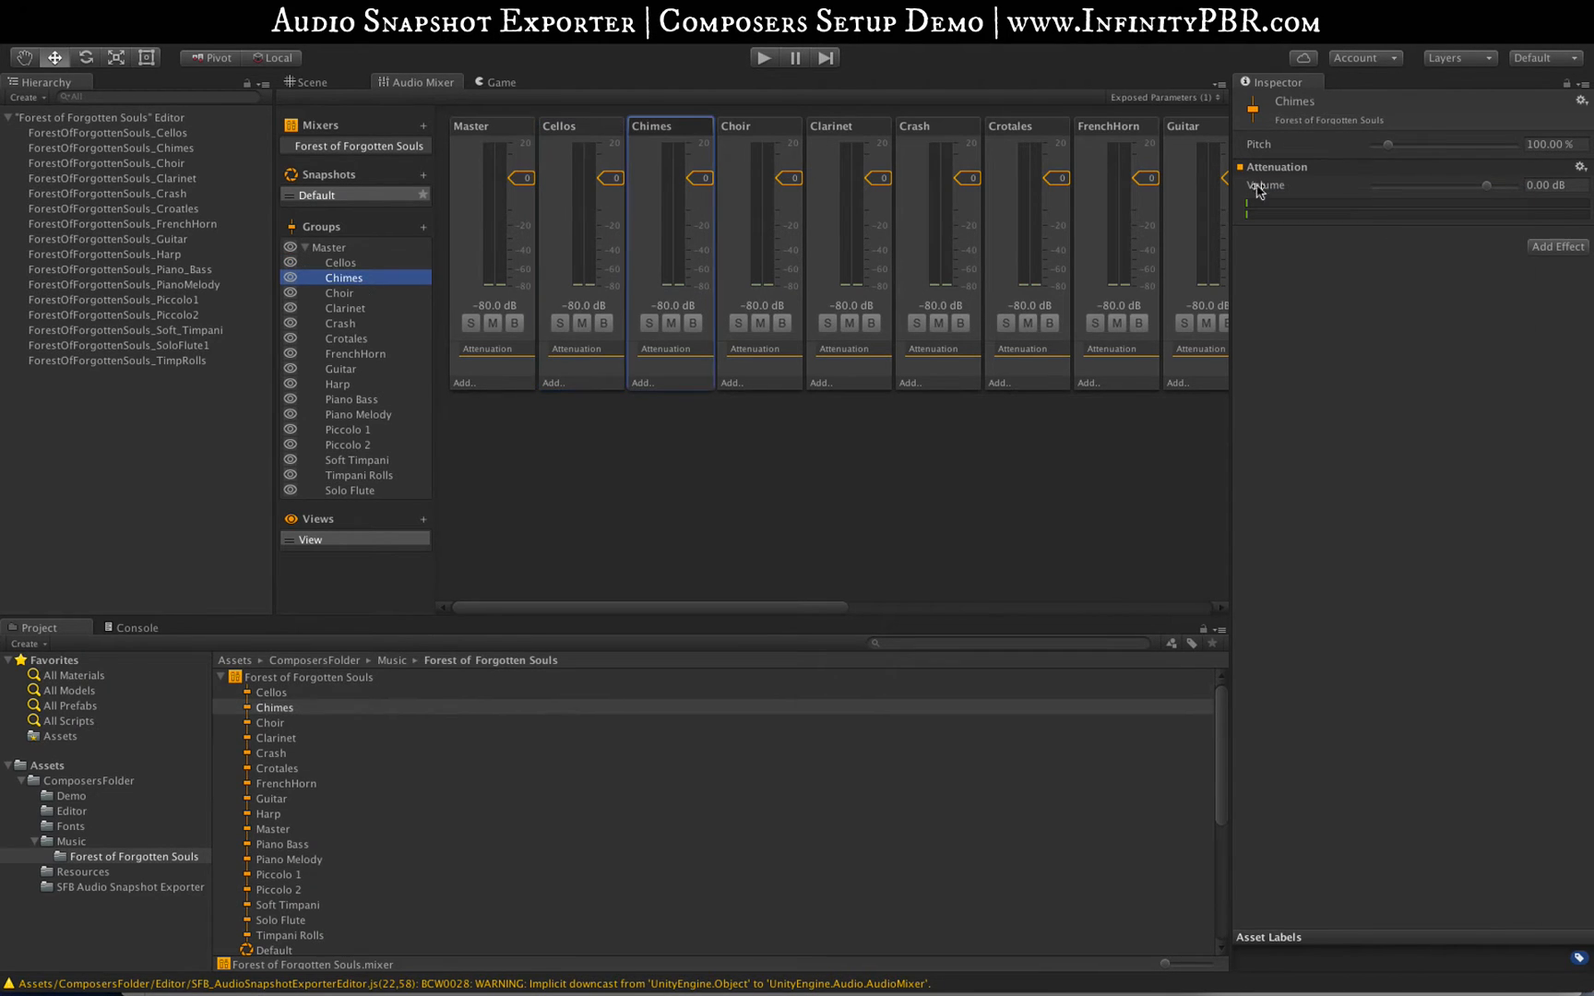
{"action": "right_click", "coordinate": [1261, 187]}
{"action": "left_click", "coordinate": [1337, 196]}
{"action": "left_click", "coordinate": [752, 138]}
{"action": "left_click", "coordinate": [1337, 195]}
{"action": "left_click", "coordinate": [841, 139]}
{"action": "right_click", "coordinate": [1269, 186]}
{"action": "left_click", "coordinate": [1328, 197]}
{"action": "left_click", "coordinate": [931, 136]}
{"action": "left_click", "coordinate": [1019, 136]}
{"action": "left_click", "coordinate": [1097, 136]}
{"action": "left_click", "coordinate": [590, 136]}
{"action": "left_click", "coordinate": [681, 136]}
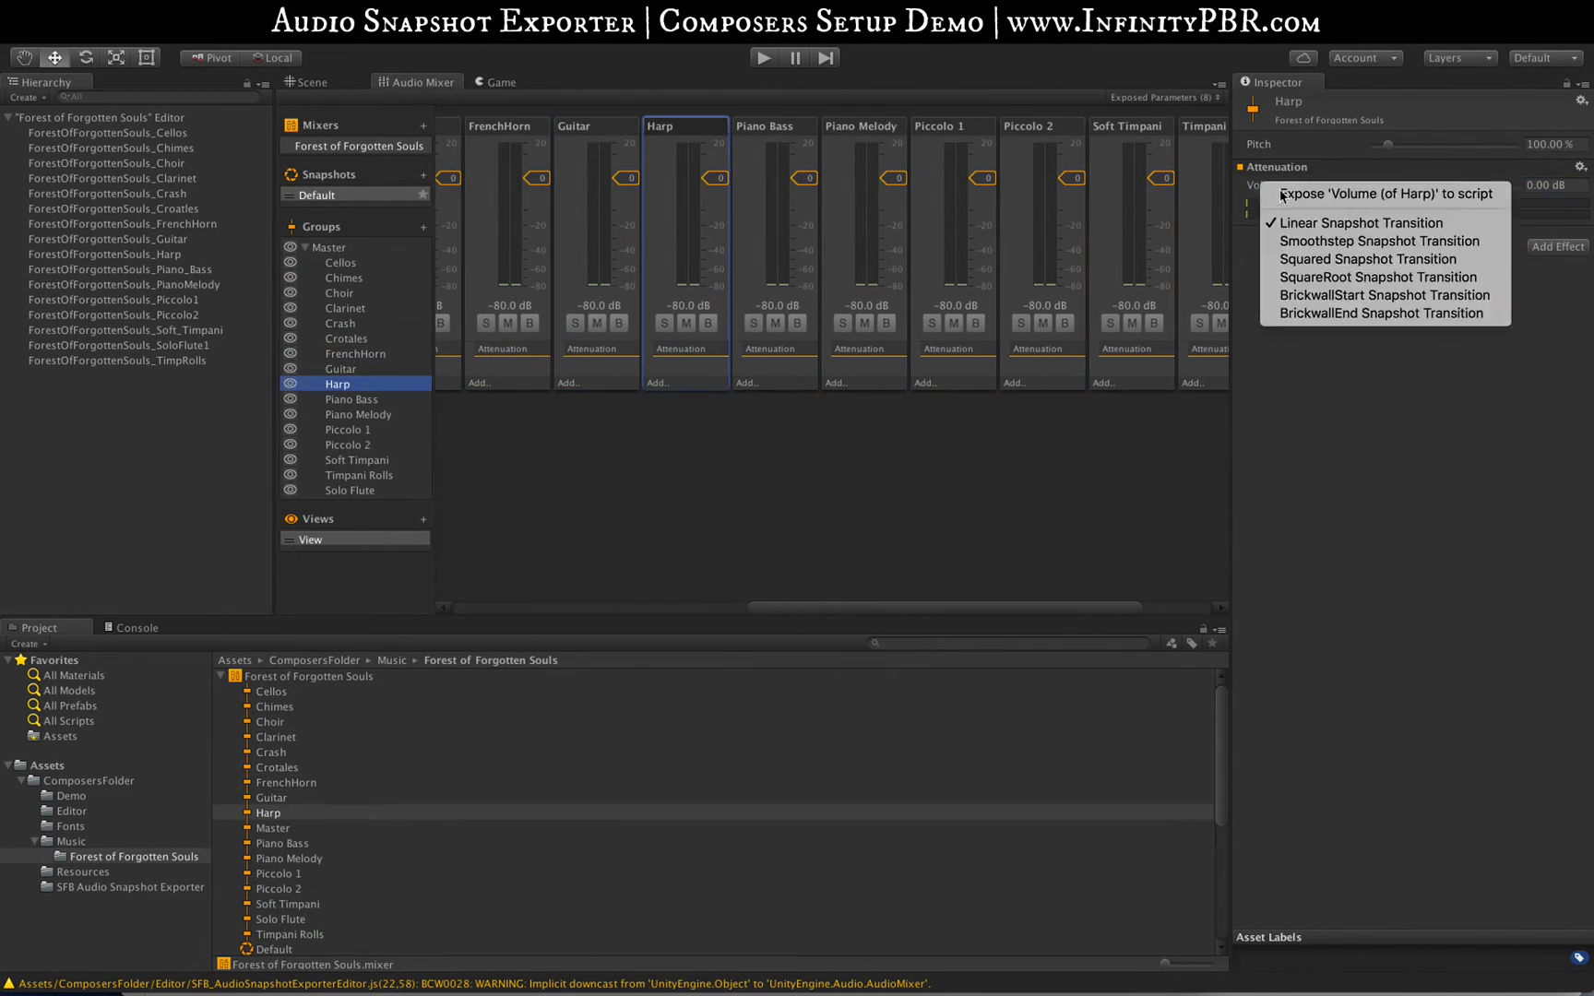
{"action": "left_click", "coordinate": [858, 136]}
{"action": "right_click", "coordinate": [1272, 182]}
{"action": "left_click", "coordinate": [1332, 189]}
Step: Expose the Volume parameters of the remaining mixer groups, through Timpani Rolls and Solo Flute, to script
{"action": "left_click", "coordinate": [942, 132]}
{"action": "left_click", "coordinate": [1030, 132]}
{"action": "left_click", "coordinate": [1114, 133]}
{"action": "scroll", "coordinate": [1089, 175], "scroll_direction": "right", "scroll_amount": 3}
{"action": "left_click", "coordinate": [1074, 138]}
{"action": "left_click", "coordinate": [1160, 137]}
{"action": "left_click", "coordinate": [1319, 192]}
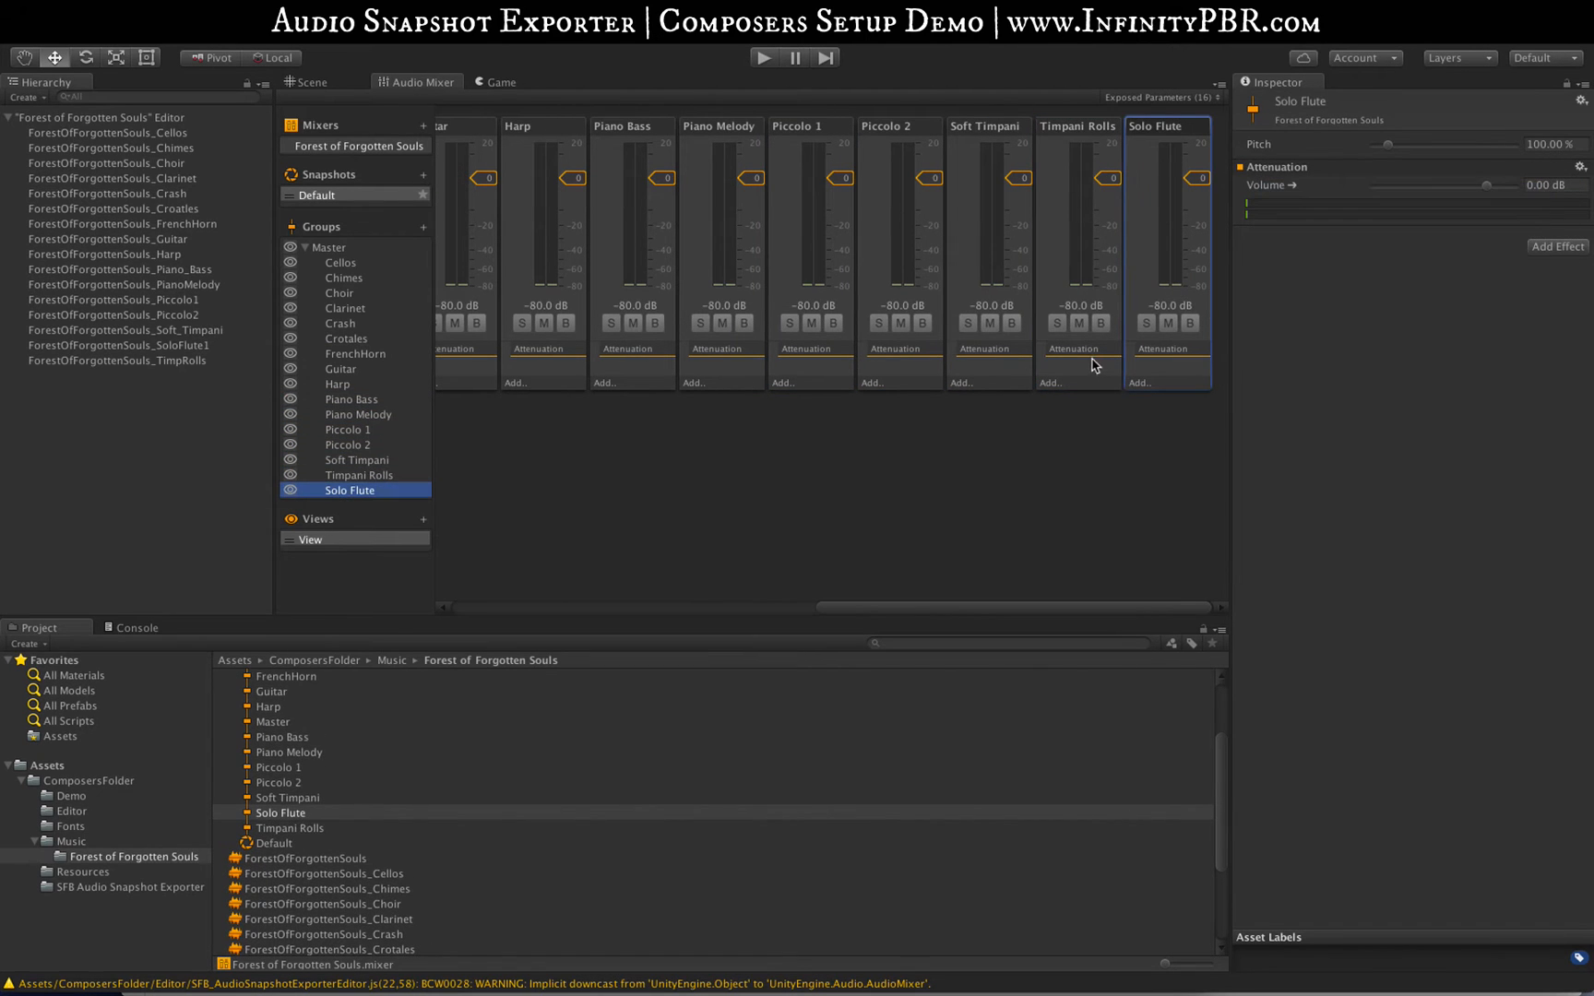
{"action": "scroll", "coordinate": [725, 391], "scroll_direction": "left", "scroll_amount": 5}
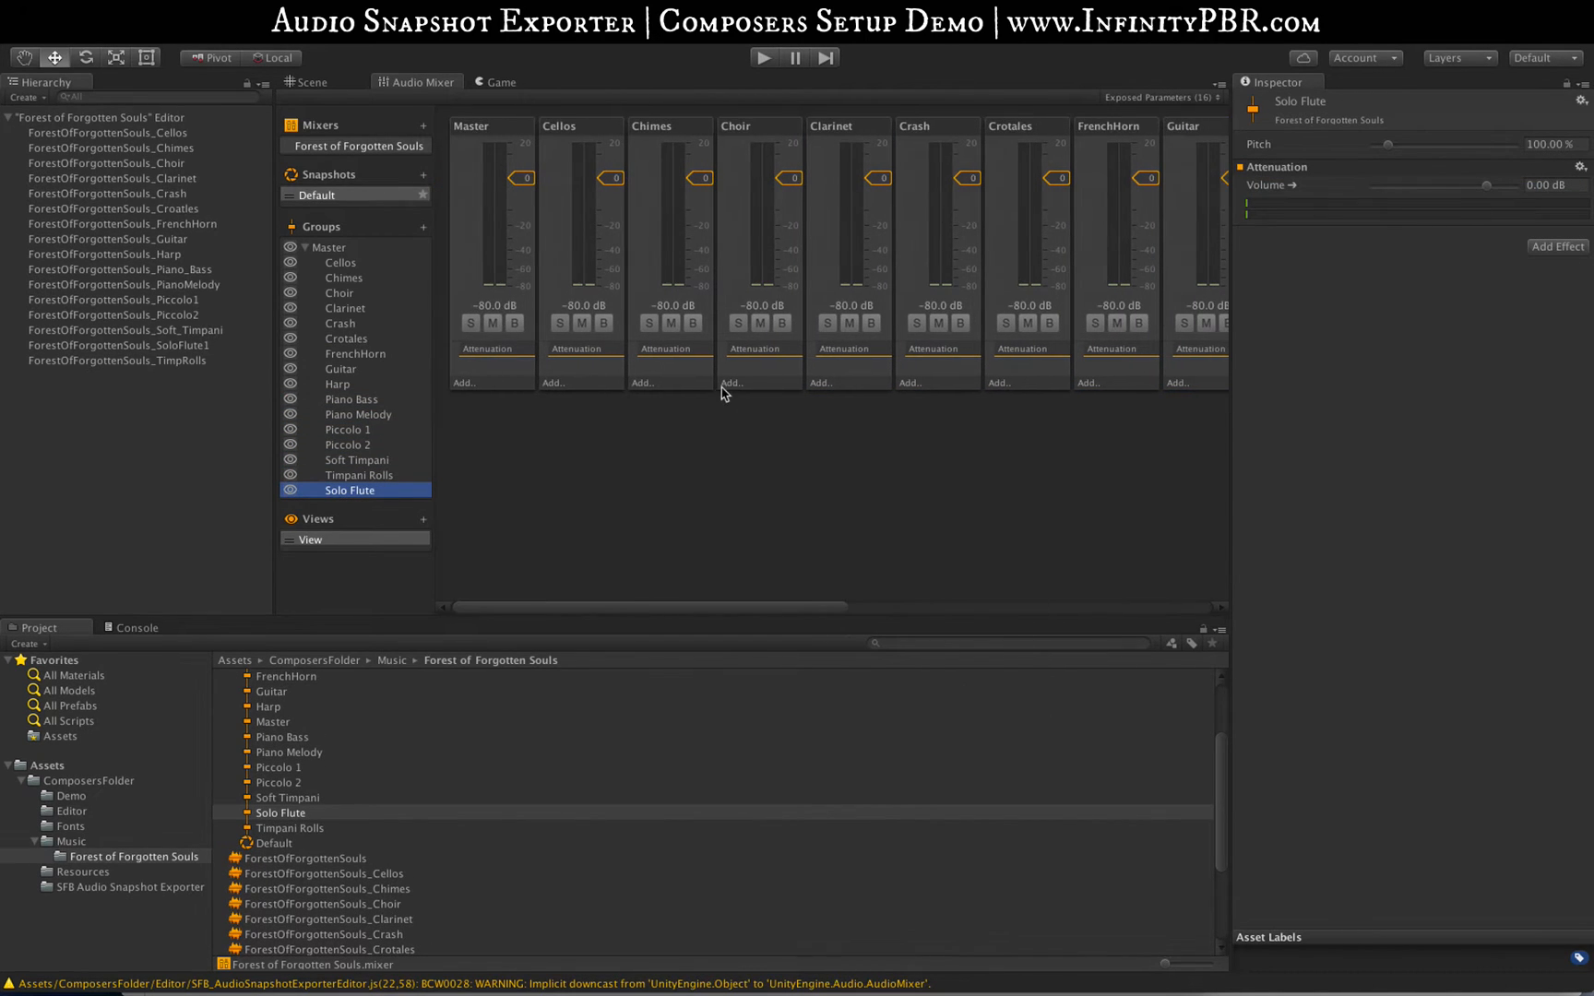
Step: Rename the exposed Cellos volume parameter to ForestOfForgottenSouls_Cellos
{"action": "left_click", "coordinate": [1218, 97]}
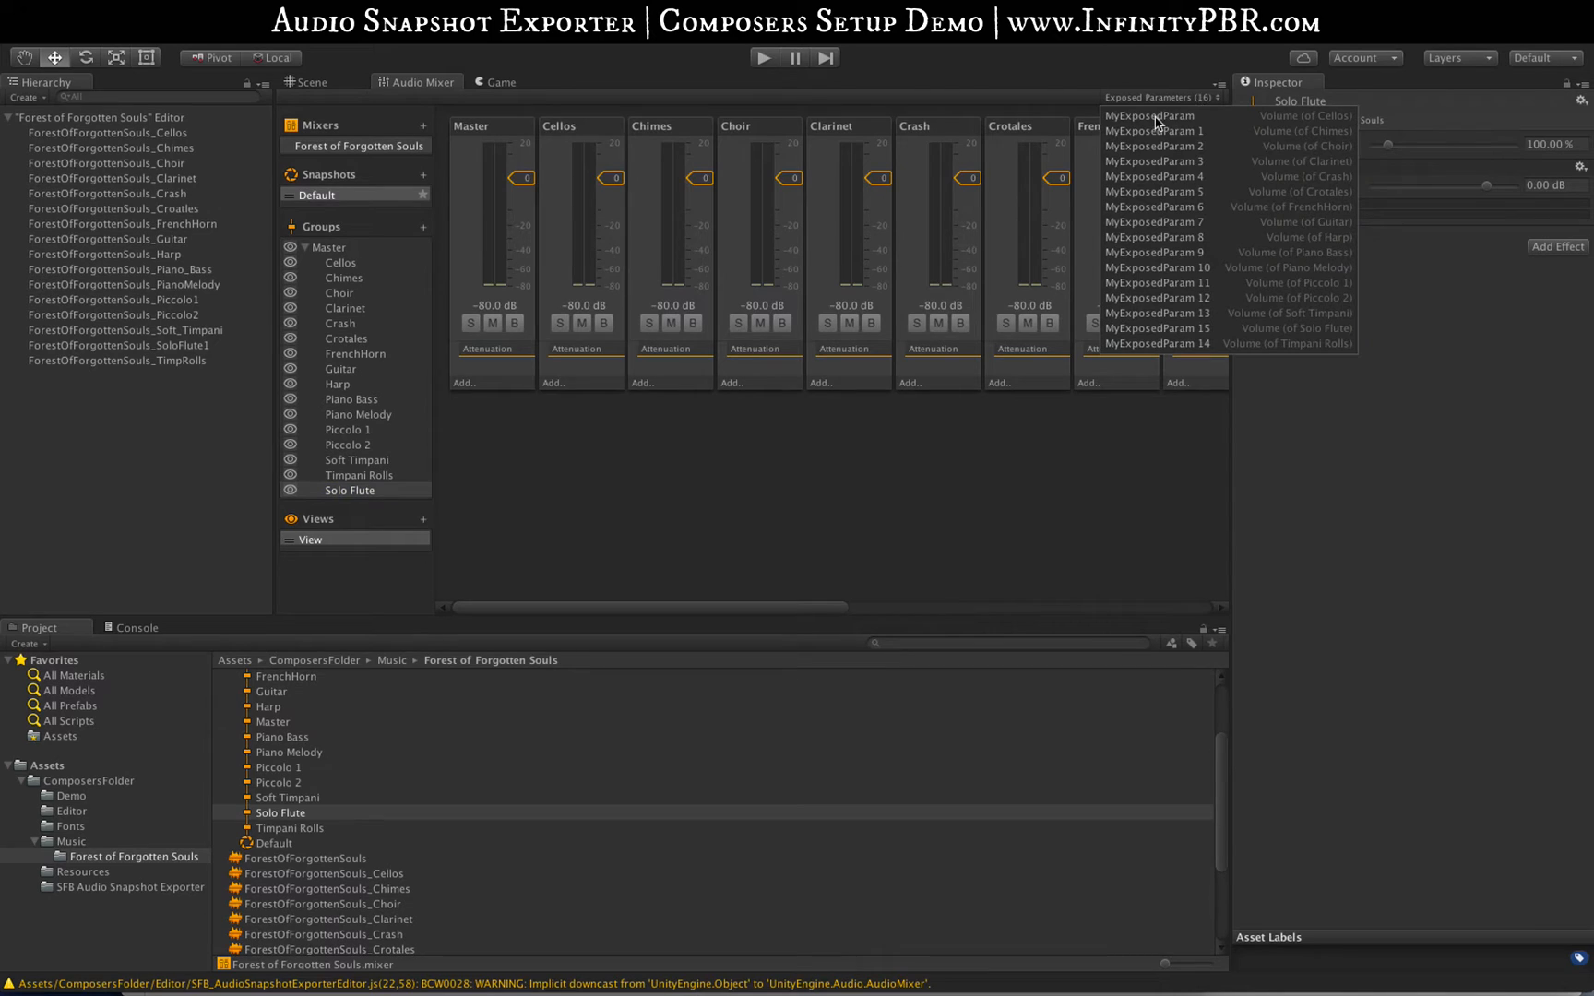
{"action": "left_click", "coordinate": [1068, 107]}
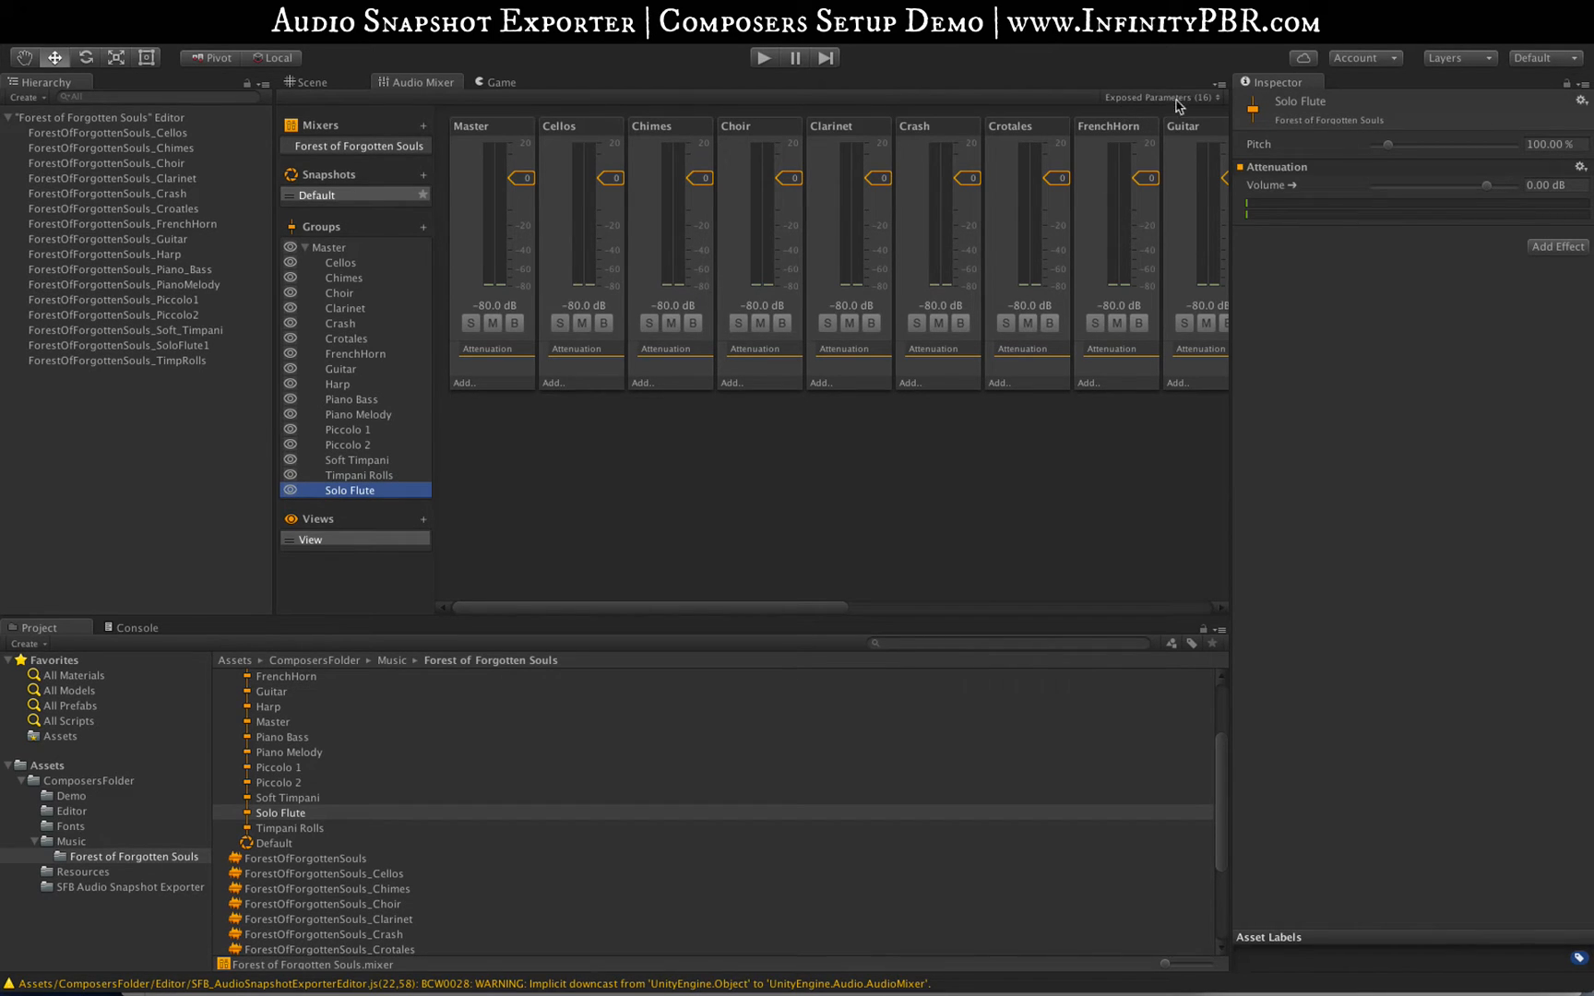
{"action": "left_click", "coordinate": [1219, 98]}
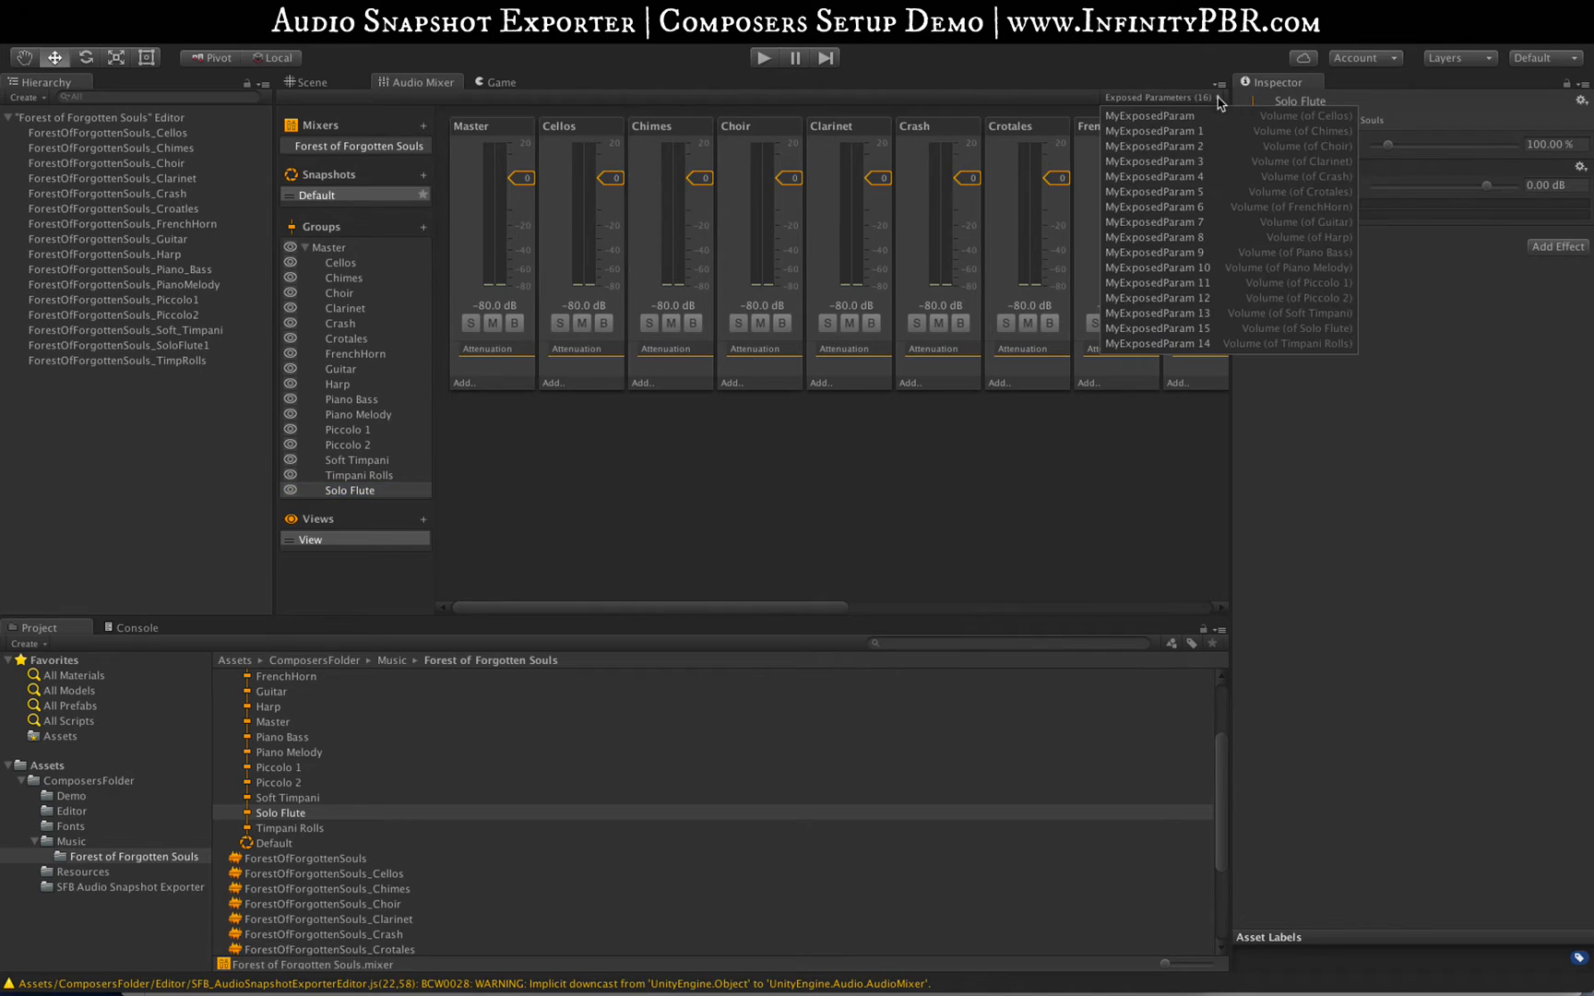
{"action": "double_click", "coordinate": [1135, 118]}
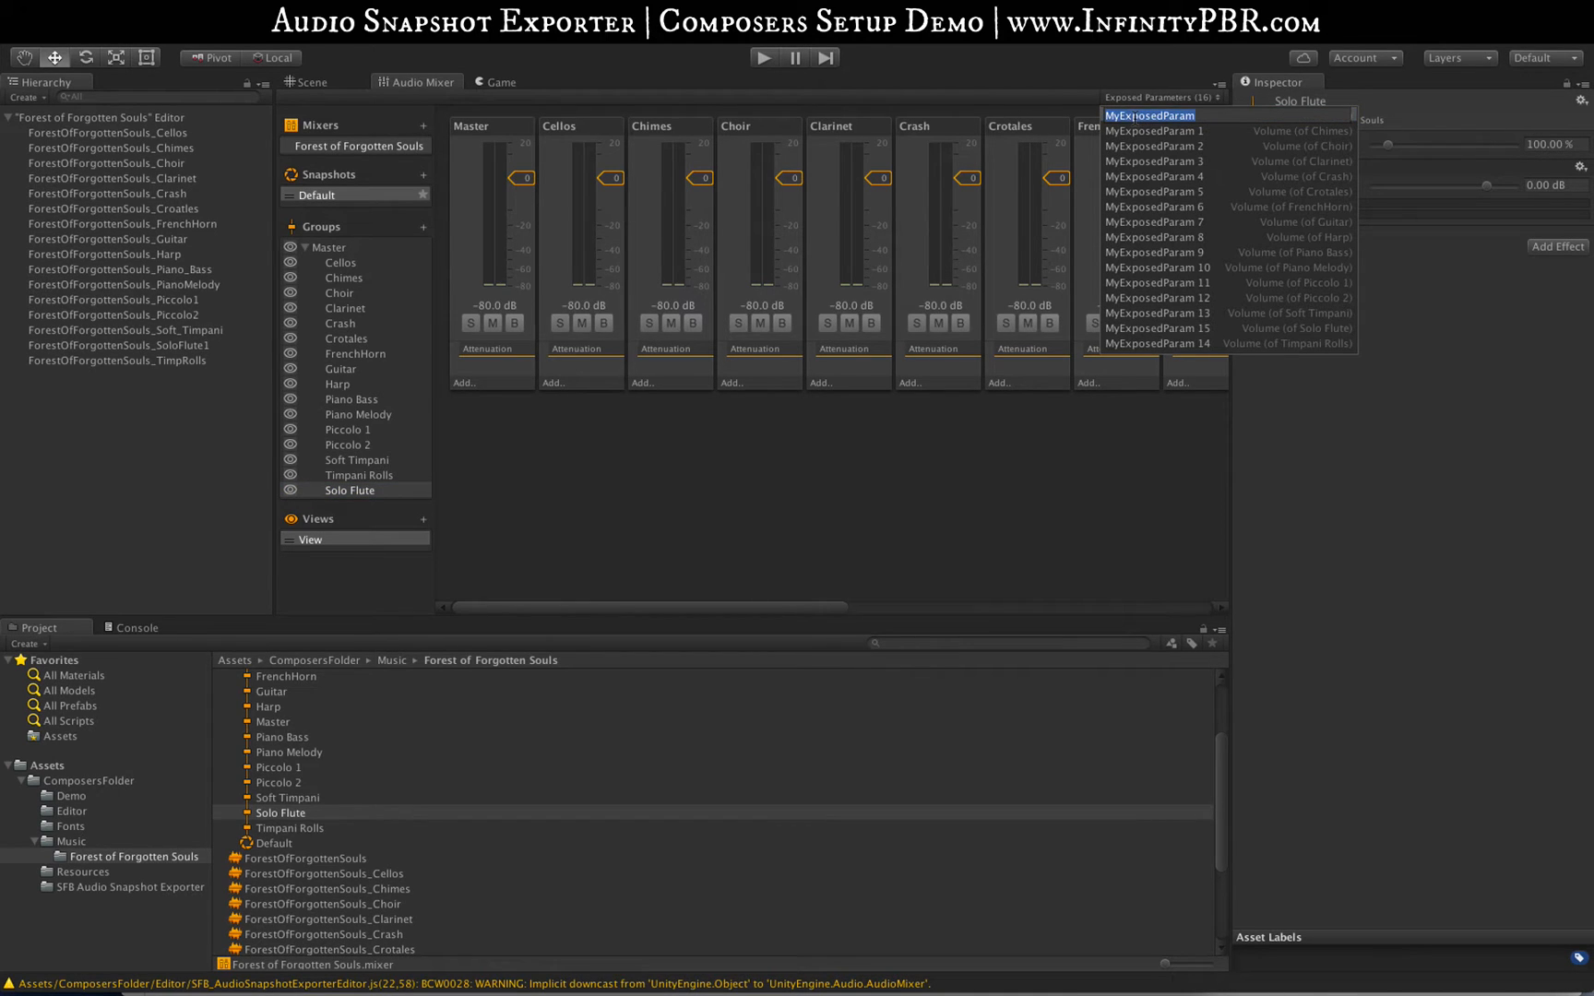
{"action": "key", "text": "Escape"}
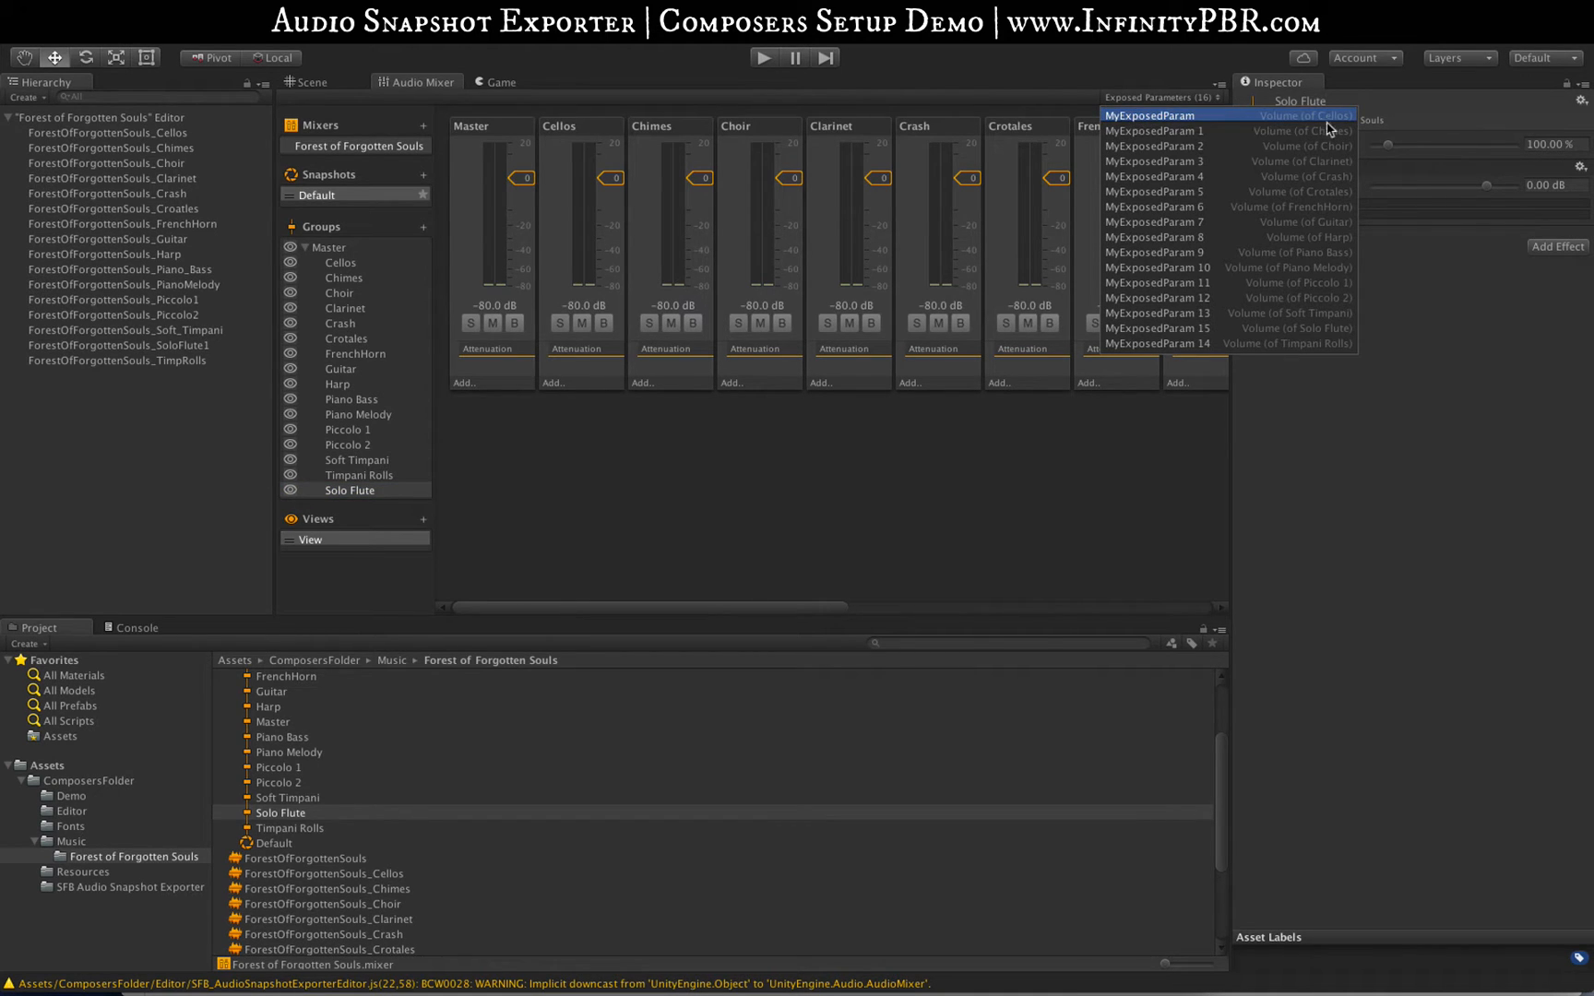
{"action": "double_click", "coordinate": [1152, 117]}
{"action": "type", "text": "ForestOfForgottenSouls_"}
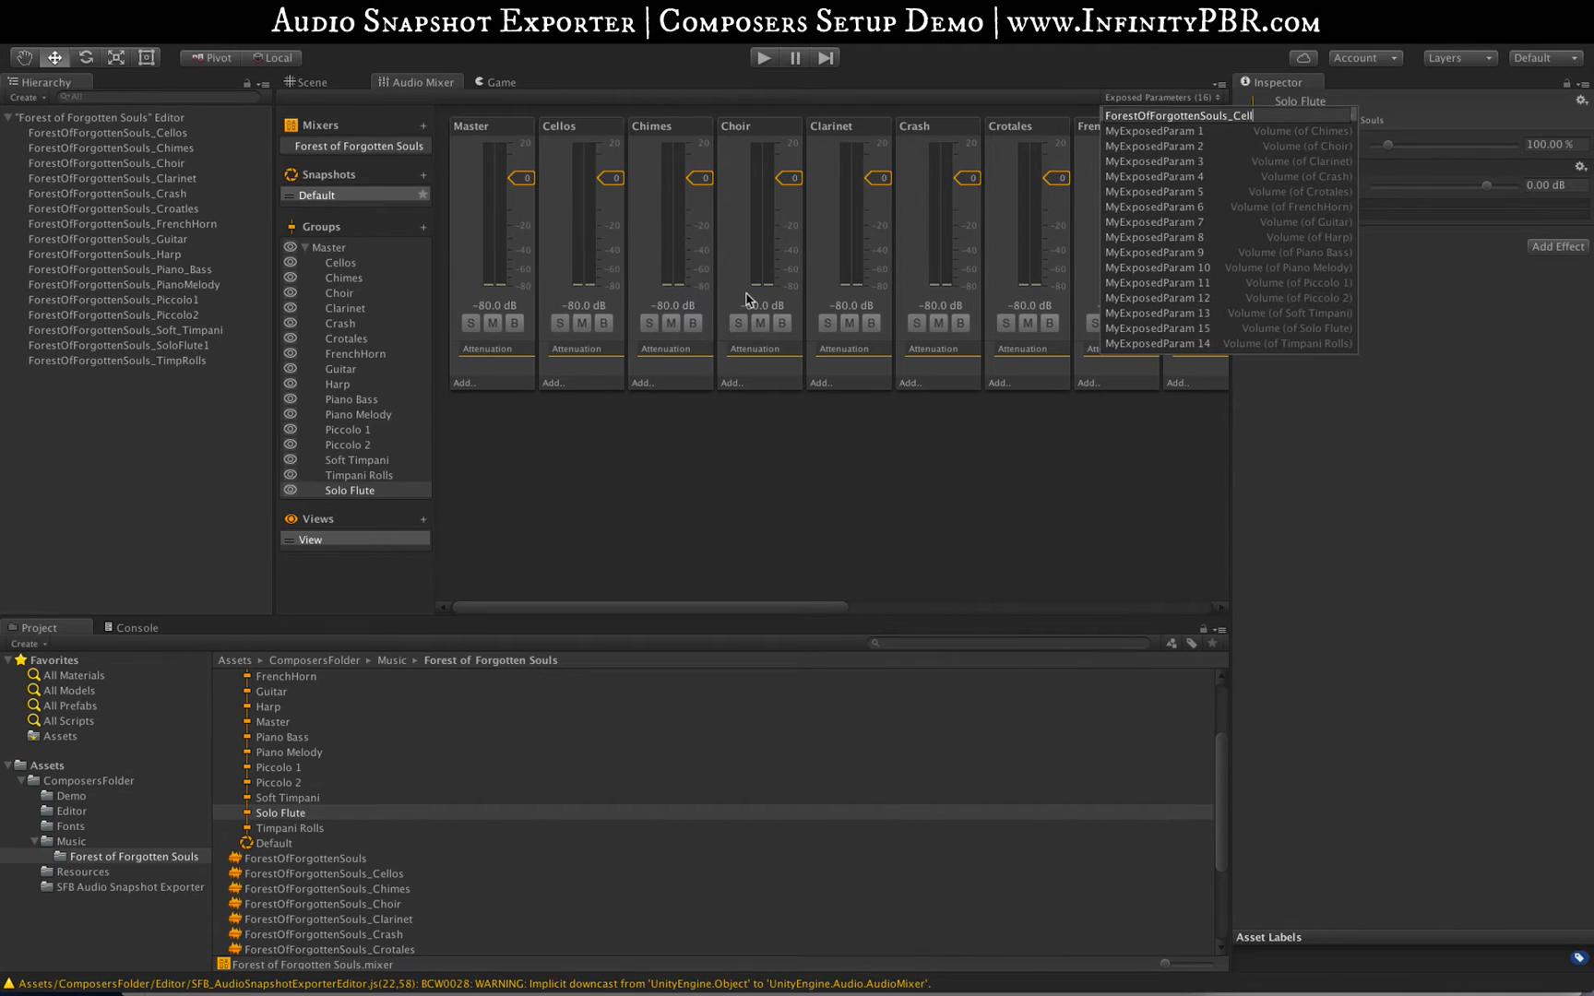
{"action": "type", "text": "os"}
{"action": "key", "text": "Return"}
Step: Rename the Chimes, Choir and Clarinet exposed parameters to ForestOfForgottenSouls_Chimes, _Choir and _Clarinet
{"action": "key", "text": "Down"}
{"action": "key", "text": "Return"}
{"action": "type", "text": "ForestOfForgottenSouls_"}
{"action": "type", "text": "Chimes"}
{"action": "key", "text": "Return"}
{"action": "key", "text": "Down"}
{"action": "key", "text": "Return"}
{"action": "type", "text": "ForestOfForgottenSouls_"}
{"action": "type", "text": "Choir"}
Step: Rename the Crash, Crotales and FrenchHorn exposed parameters to ForestOfForgottenSouls_Crash, _Crotales and _FrenchHorn
{"action": "key", "text": "Return"}
{"action": "key", "text": "Down"}
{"action": "key", "text": "Return"}
{"action": "type", "text": "ForestOfForgottenSouls_"}
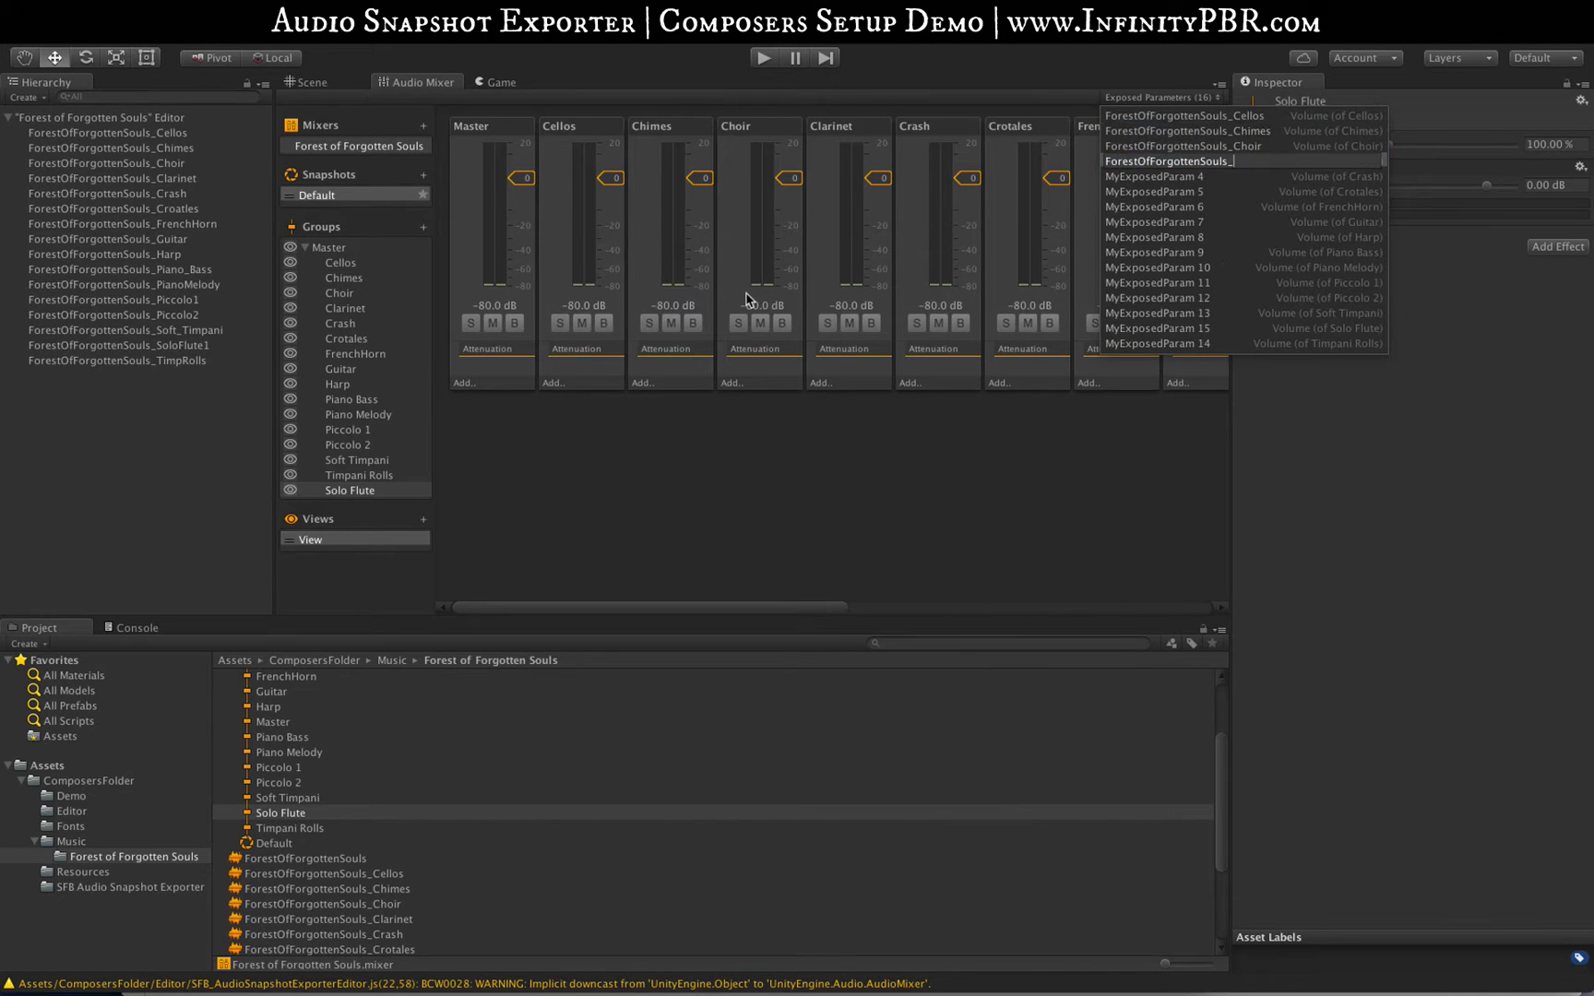
{"action": "type", "text": "Clarinet"}
{"action": "key", "text": "Return"}
{"action": "key", "text": "Down"}
{"action": "key", "text": "Return"}
{"action": "key", "text": "super+v"}
{"action": "type", "text": "Crash"}
{"action": "key", "text": "Down"}
{"action": "key", "text": "Return"}
{"action": "type", "text": "ForestOfForgottenSouls_"}
{"action": "type", "text": "Crotales"}
Step: Rename the Guitar and Harp exposed parameters to ForestOfForgottenSouls_Guitar and ForestOfForgottenSouls_Harp
{"action": "key", "text": "Return"}
{"action": "key", "text": "Down"}
{"action": "key", "text": "Return"}
{"action": "type", "text": "ForestOfForgottenSouls_"}
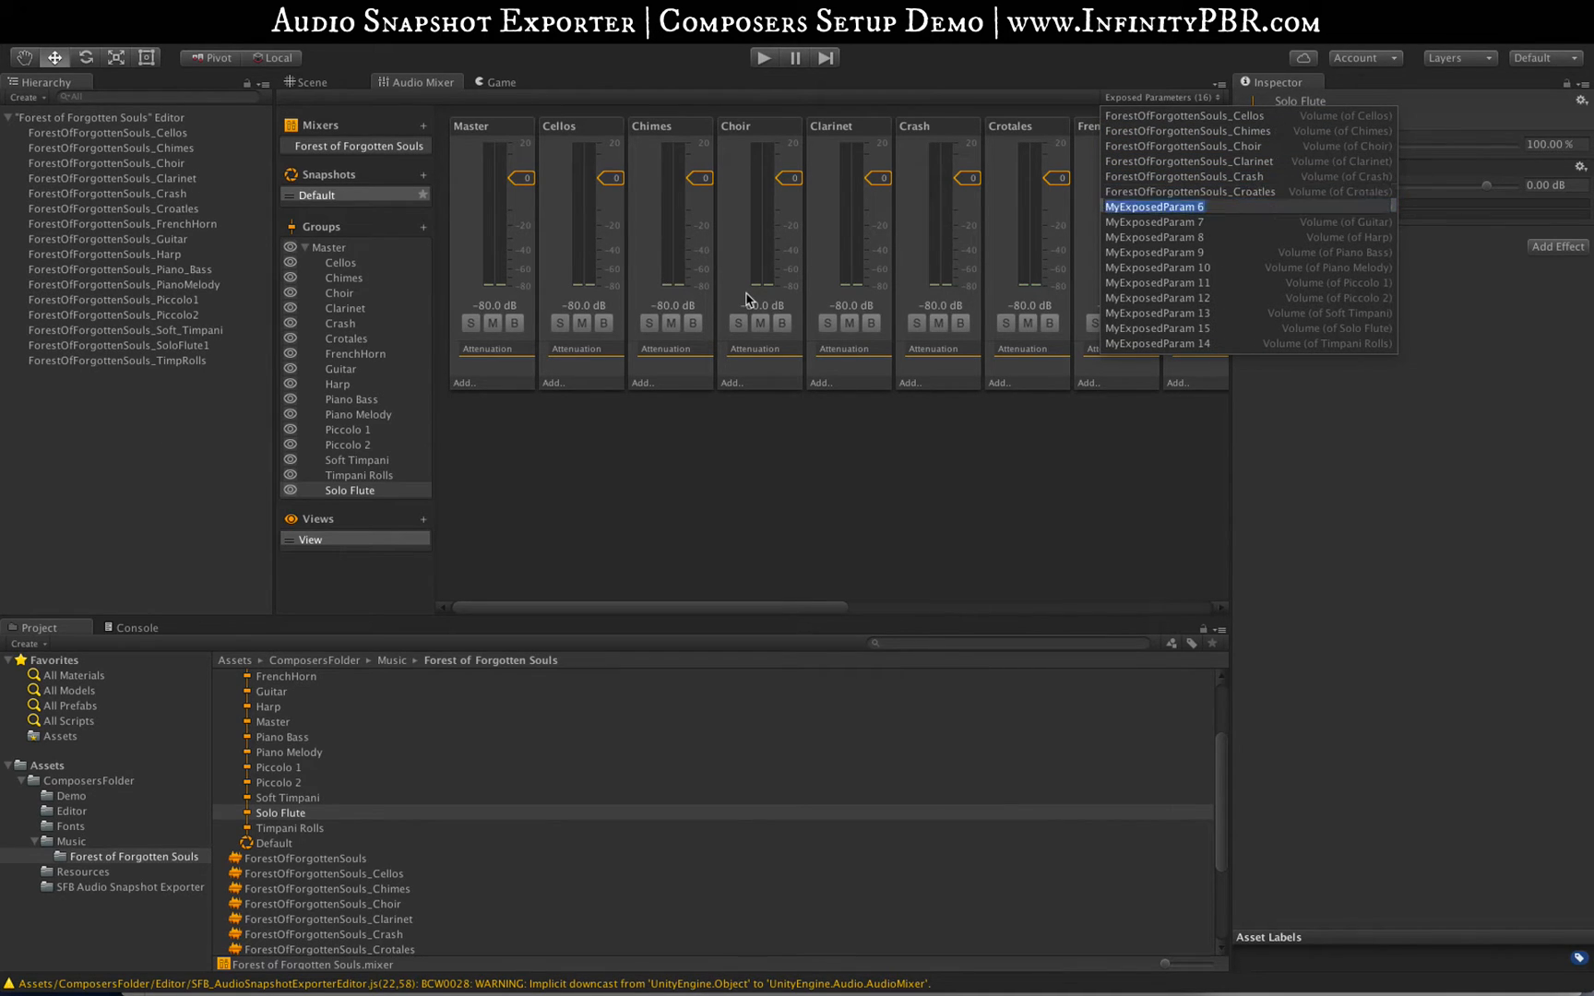
{"action": "type", "text": "FrenchHorn"}
{"action": "key", "text": "Return"}
{"action": "key", "text": "Down"}
{"action": "key", "text": "Return"}
{"action": "type", "text": "ForestOfForgottenSouls_"}
{"action": "type", "text": "Guitar"}
{"action": "key", "text": "Return"}
{"action": "key", "text": "Down"}
Step: Rename the Piano Bass and Piano Melody exposed parameters to ForestOfForgottenSouls_Piano_Bass and ForestOfForgottenSouls_PianoMelody
{"action": "key", "text": "Return"}
{"action": "type", "text": "ForestOfForgottenSouls_"}
{"action": "type", "text": "Harp"}
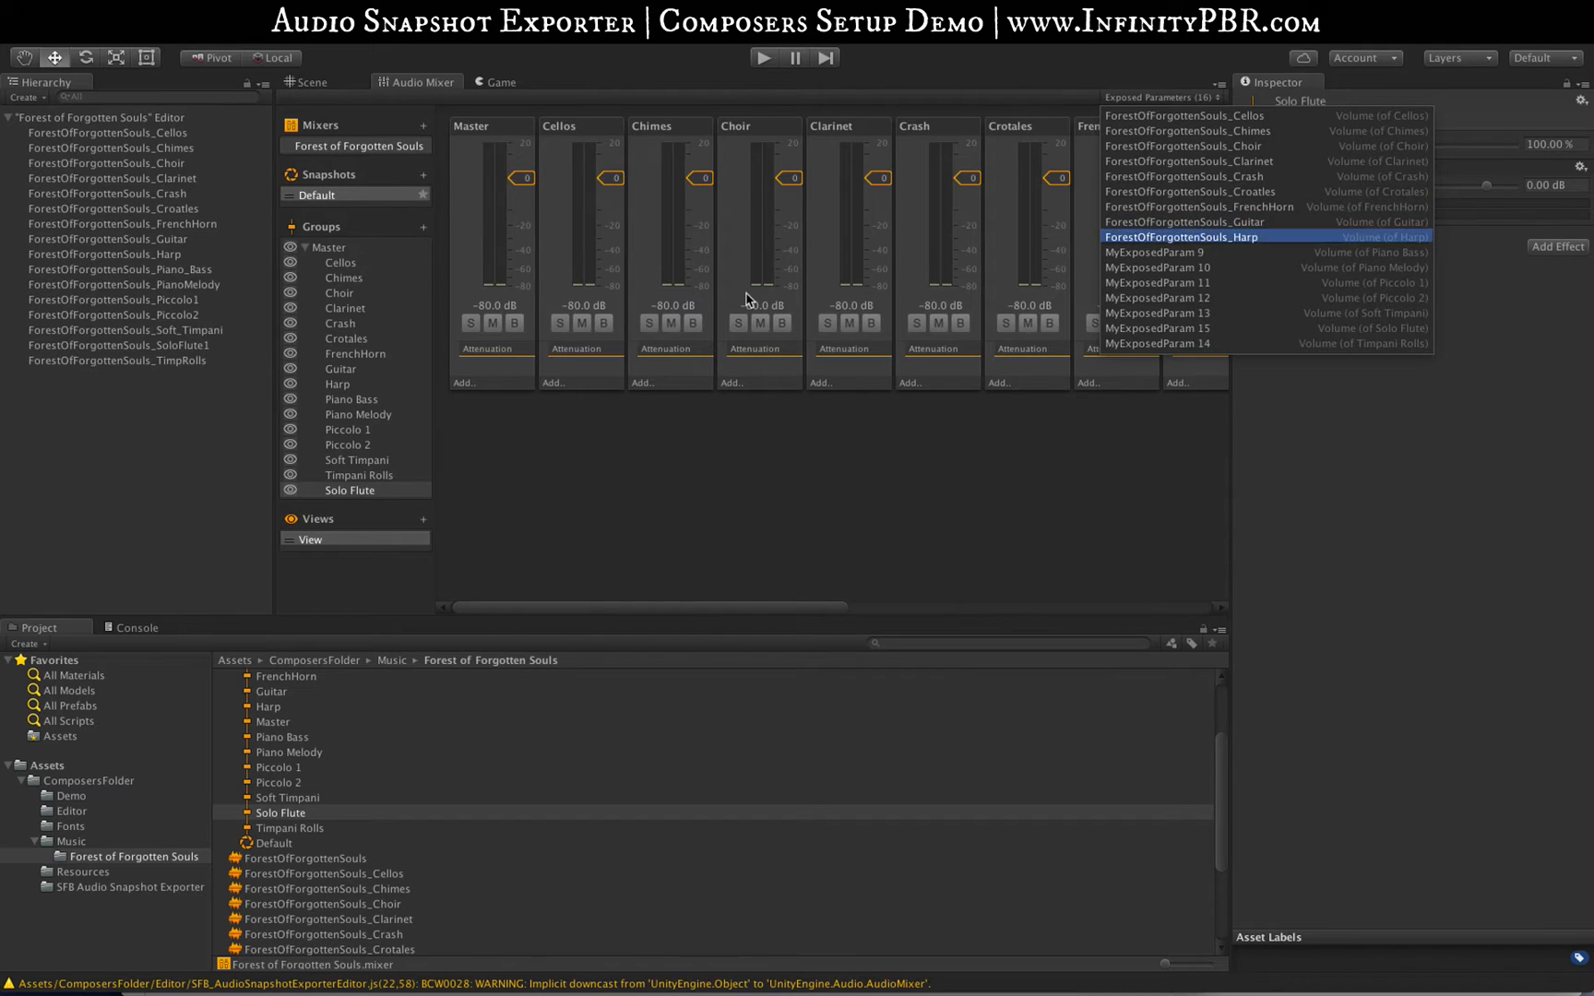
{"action": "key", "text": "Return"}
{"action": "key", "text": "Down"}
{"action": "key", "text": "Return"}
{"action": "type", "text": "ForestOfForgottenSouls_"}
{"action": "type", "text": "Piano_Bass"}
{"action": "key", "text": "Return"}
{"action": "key", "text": "Down"}
{"action": "key", "text": "Return"}
{"action": "type", "text": "ForestOfForgottenSouls_"}
{"action": "type", "text": "PianoMelody"}
Step: Rename the Piccolo 1, Piccolo 2 and Soft Timpani parameters to ForestOfForgottenSouls_Piccolo1, _Piccolo2 and _Soft_Timpani
{"action": "key", "text": "Return"}
{"action": "key", "text": "Down"}
{"action": "key", "text": "Return"}
{"action": "type", "text": "ForestOfForgottenSouls_"}
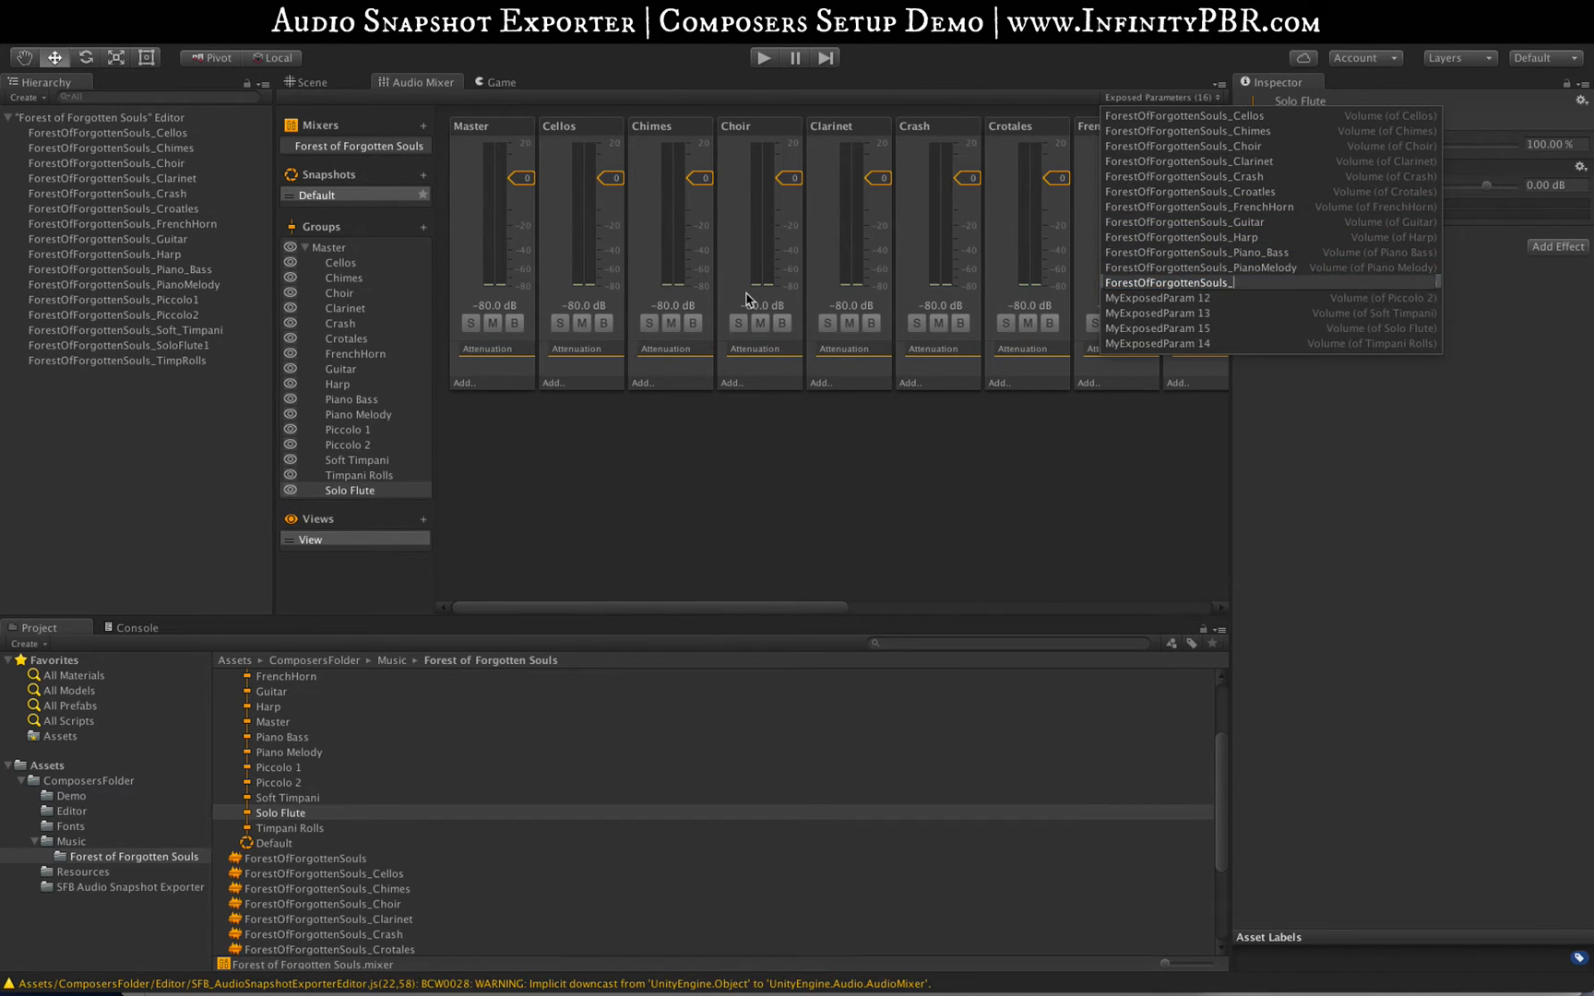
{"action": "type", "text": "Piccolo1"}
{"action": "key", "text": "Return"}
{"action": "key", "text": "Down"}
{"action": "key", "text": "Return"}
{"action": "type", "text": "ForestOfForgottenSouls_"}
{"action": "type", "text": "Piccolo2"}
{"action": "key", "text": "Return"}
{"action": "key", "text": "Down"}
Step: Rename the Solo Flute and Timpani Rolls parameters to ForestOfForgottenSouls_SoloFlute1 and ForestOfForgottenSouls_TimpRolls
{"action": "key", "text": "Return"}
{"action": "type", "text": "ForestOfForgottenSouls_"}
{"action": "type", "text": "Soft_Timpani"}
{"action": "key", "text": "Return"}
{"action": "key", "text": "Down"}
{"action": "key", "text": "Return"}
{"action": "type", "text": "ForestOfForgottenSouls_"}
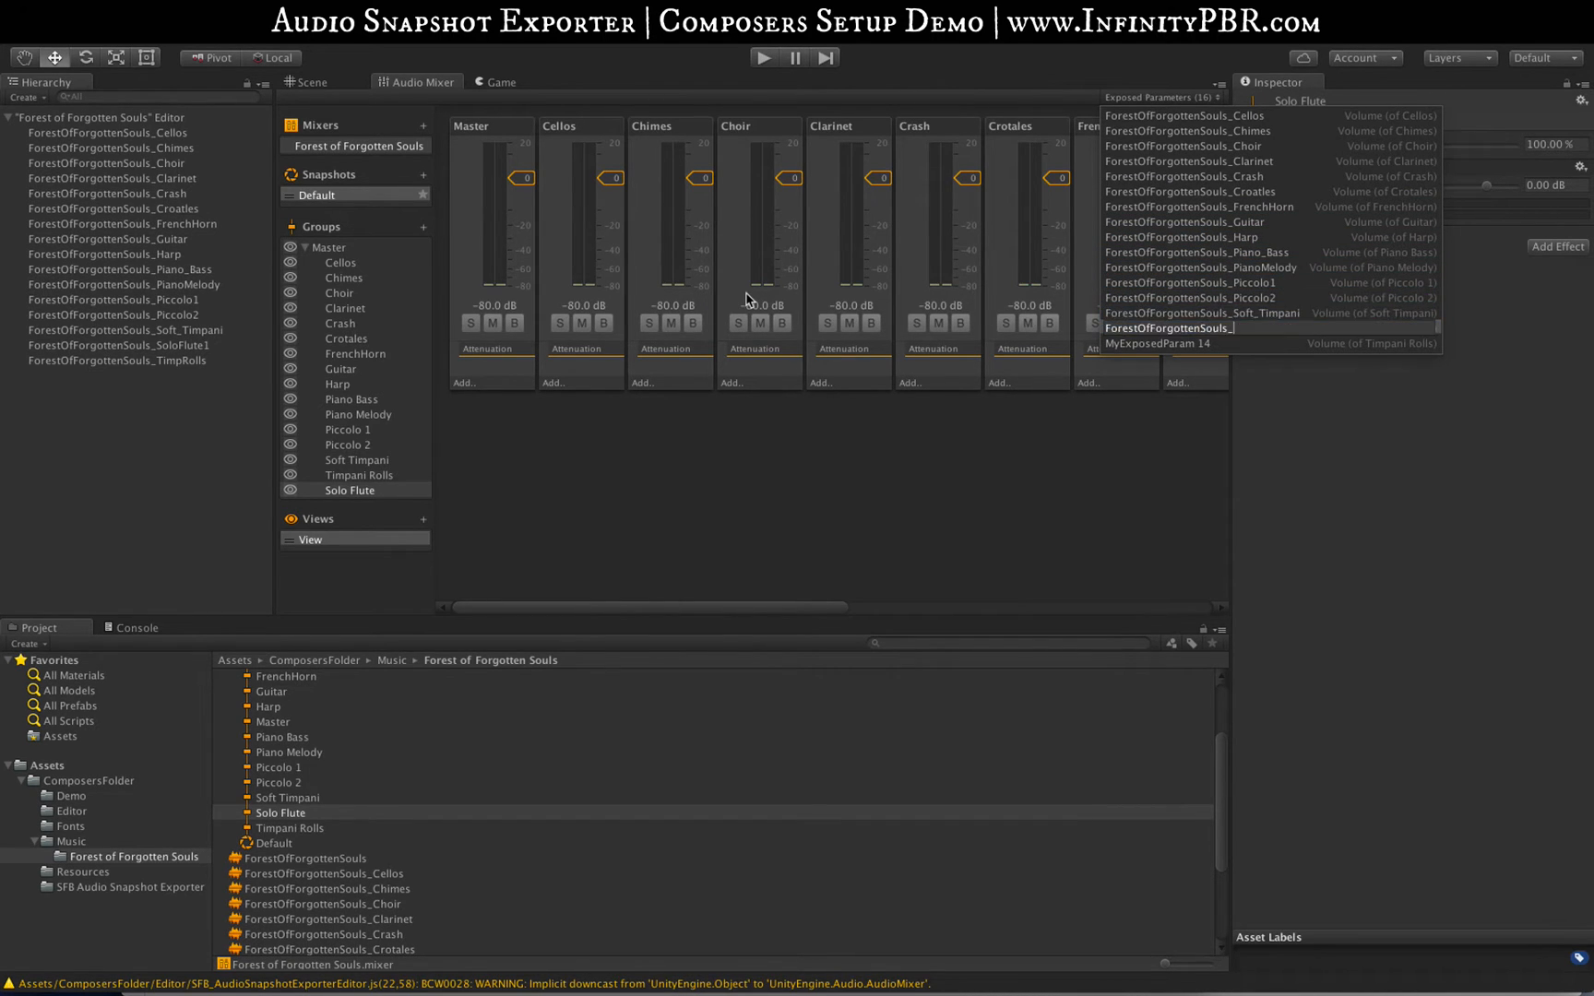
{"action": "type", "text": "SoloFu"}
{"action": "key", "text": "BackSpace"}
{"action": "type", "text": "lute1"}
{"action": "key", "text": "Return"}
{"action": "key", "text": "Down"}
{"action": "key", "text": "Return"}
{"action": "type", "text": "ForestOfForgottenSouls_"}
{"action": "type", "text": "TimpRolls"}
{"action": "key", "text": "Return"}
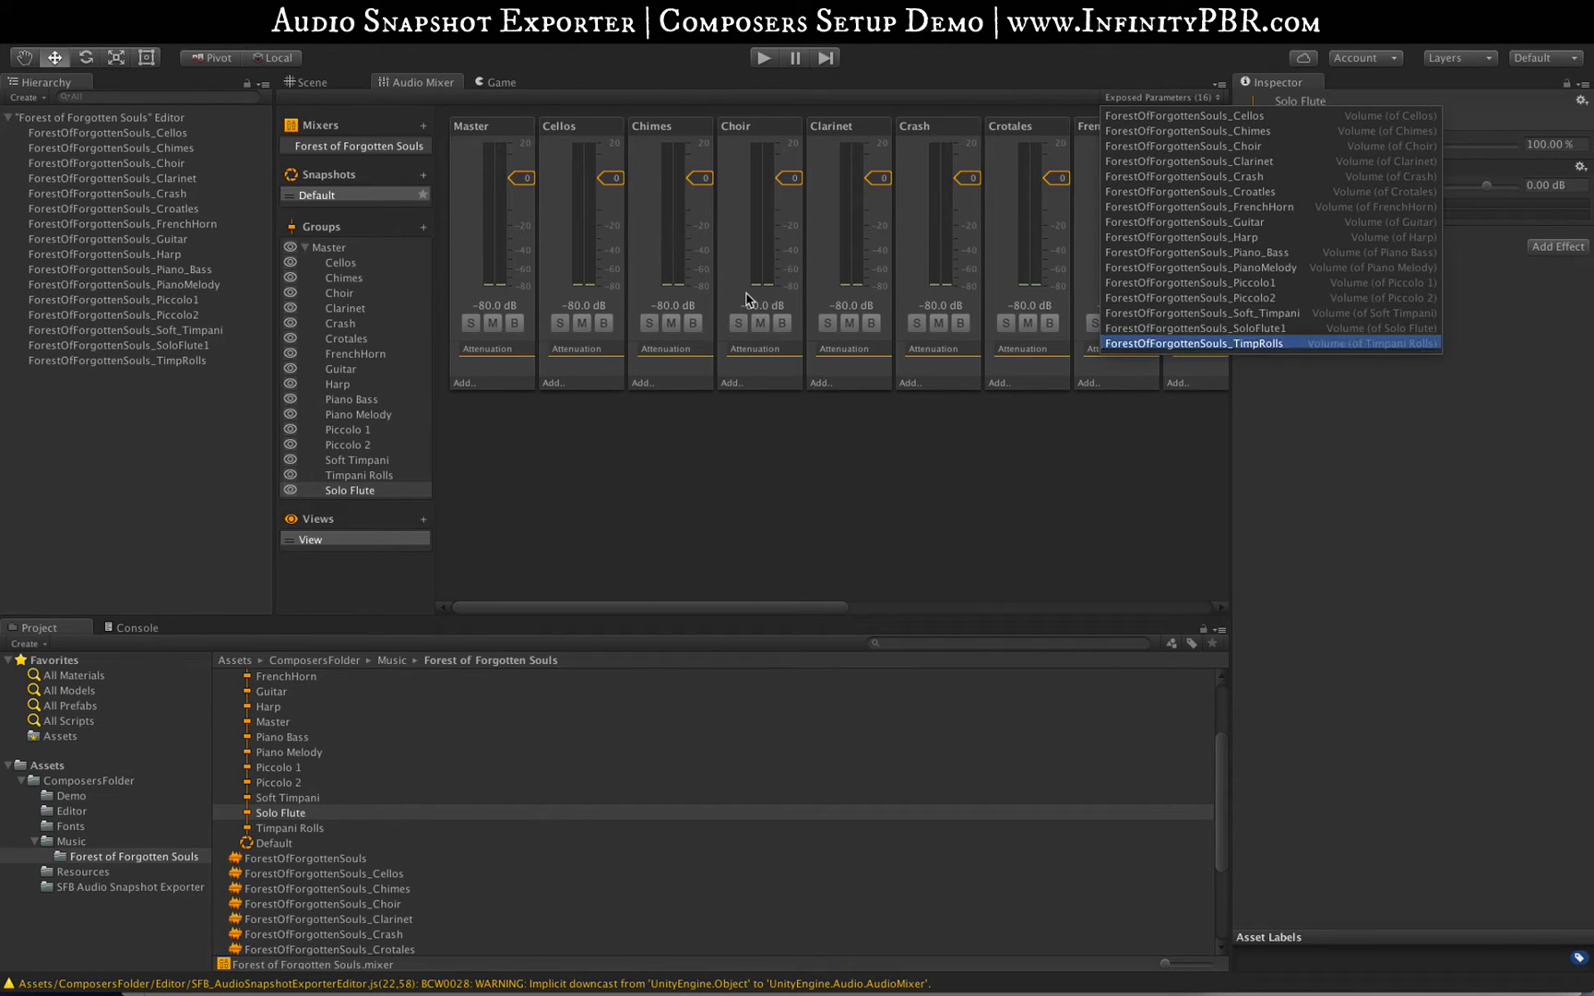
Step: Assign the Forest of Forgotten Souls mixer to the Audio Snapshot Exporter's Audio Mixer field
{"action": "left_click", "coordinate": [1058, 47]}
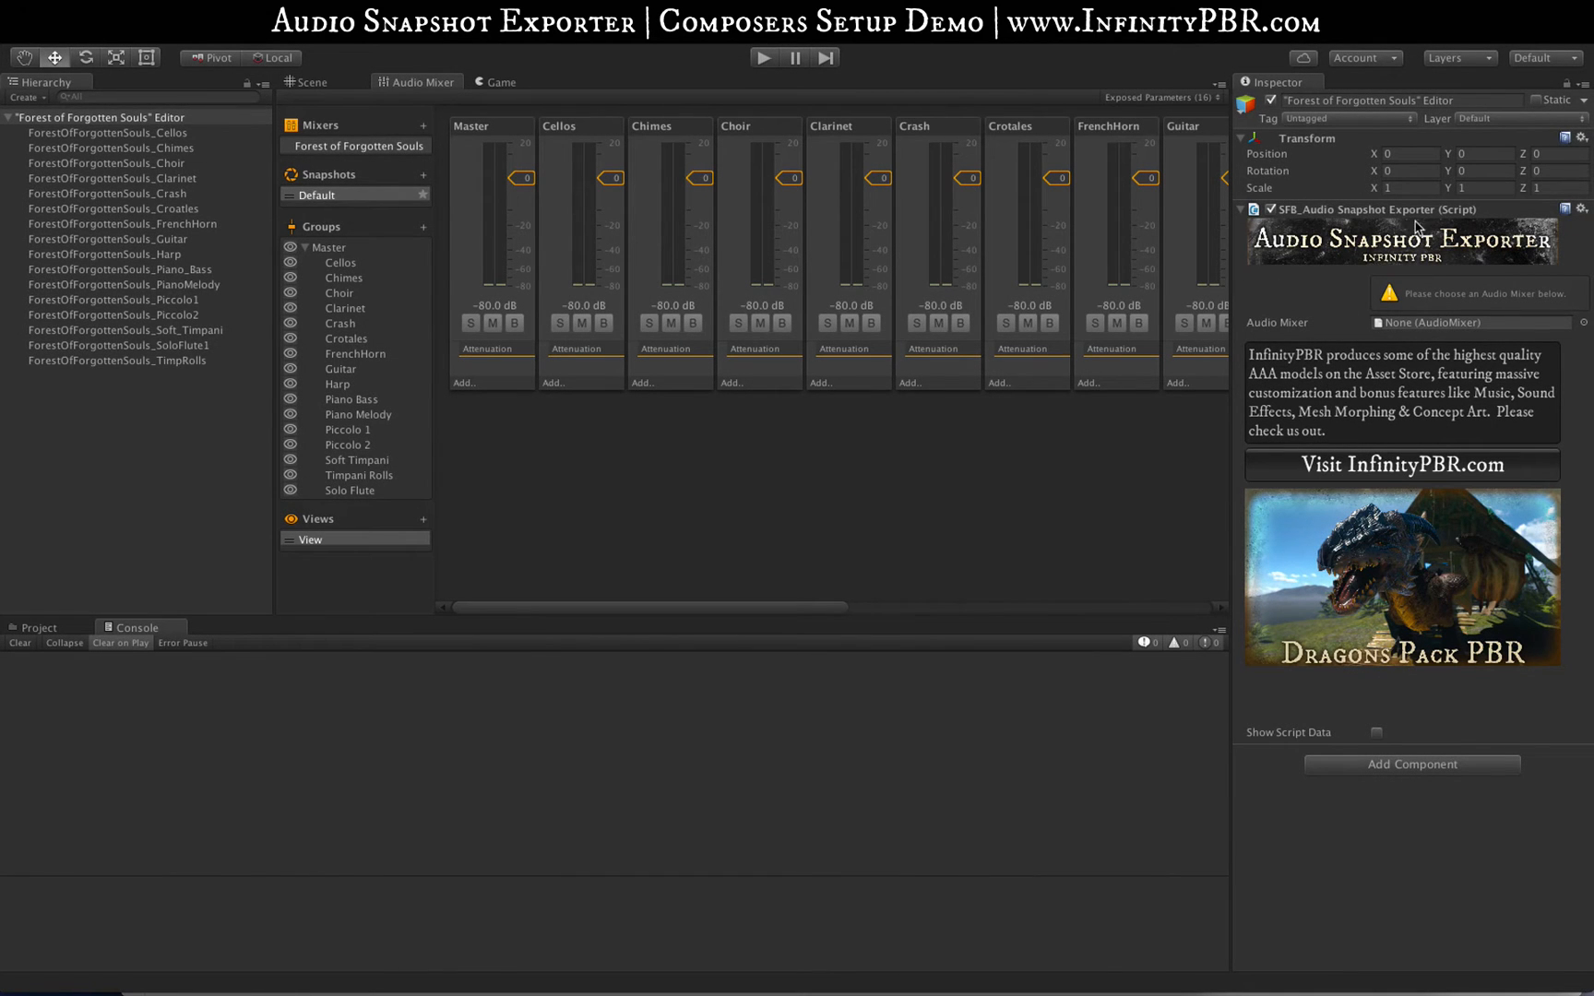
{"action": "left_click", "coordinate": [1583, 322]}
{"action": "left_click", "coordinate": [1052, 151]}
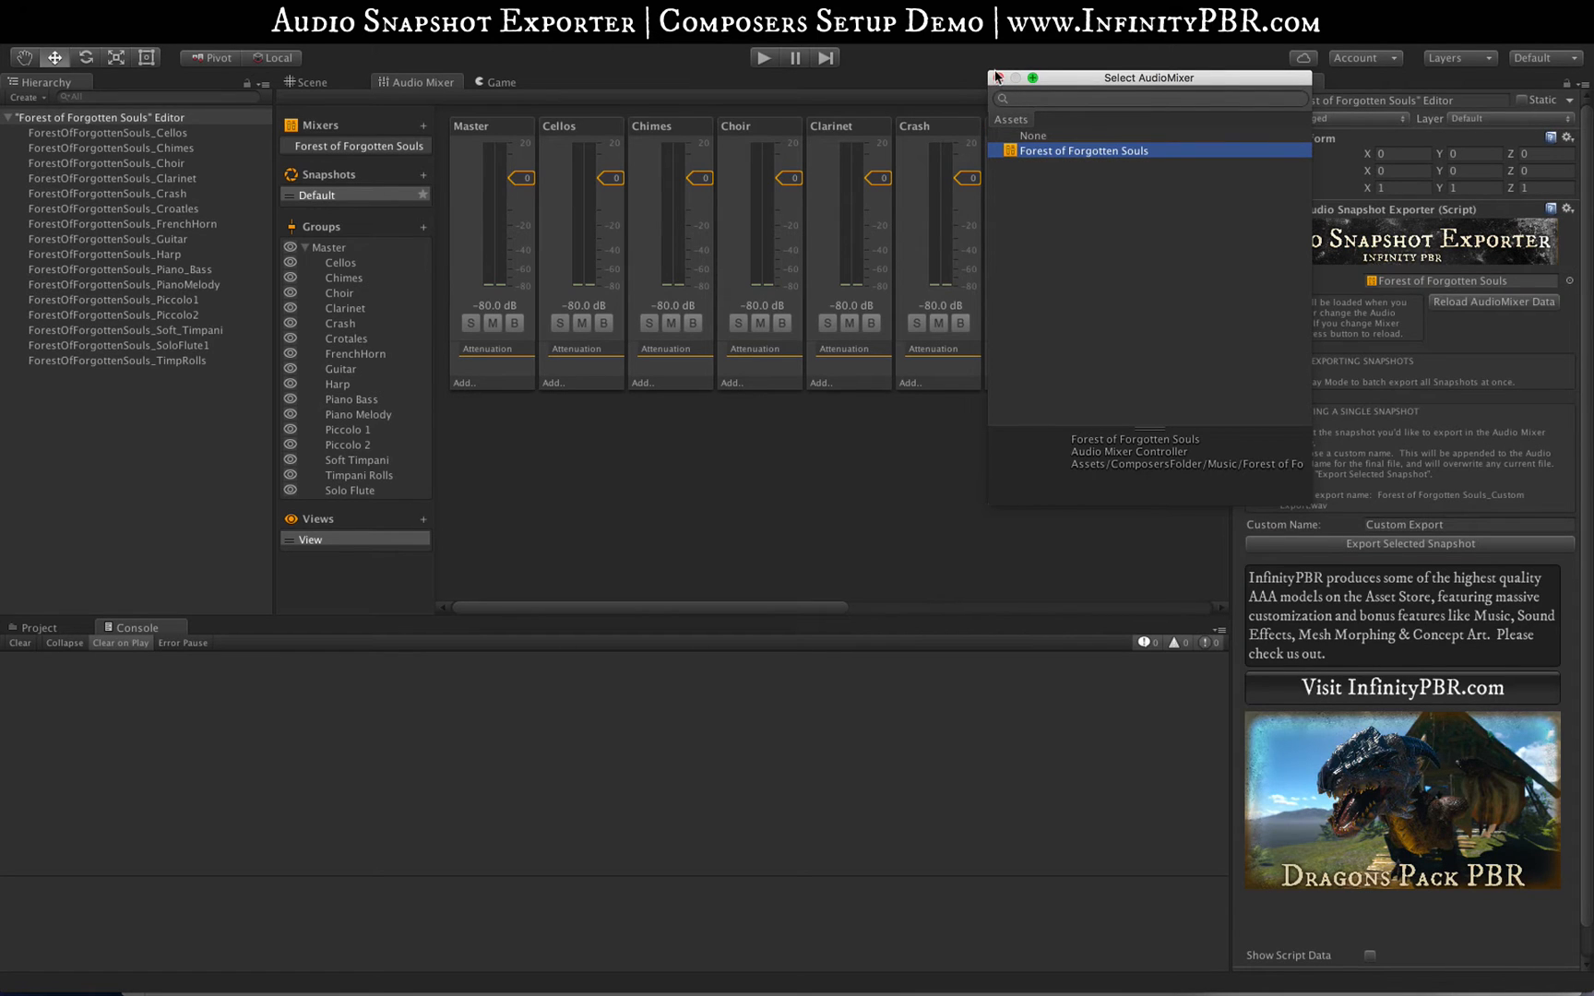
{"action": "left_click", "coordinate": [997, 78]}
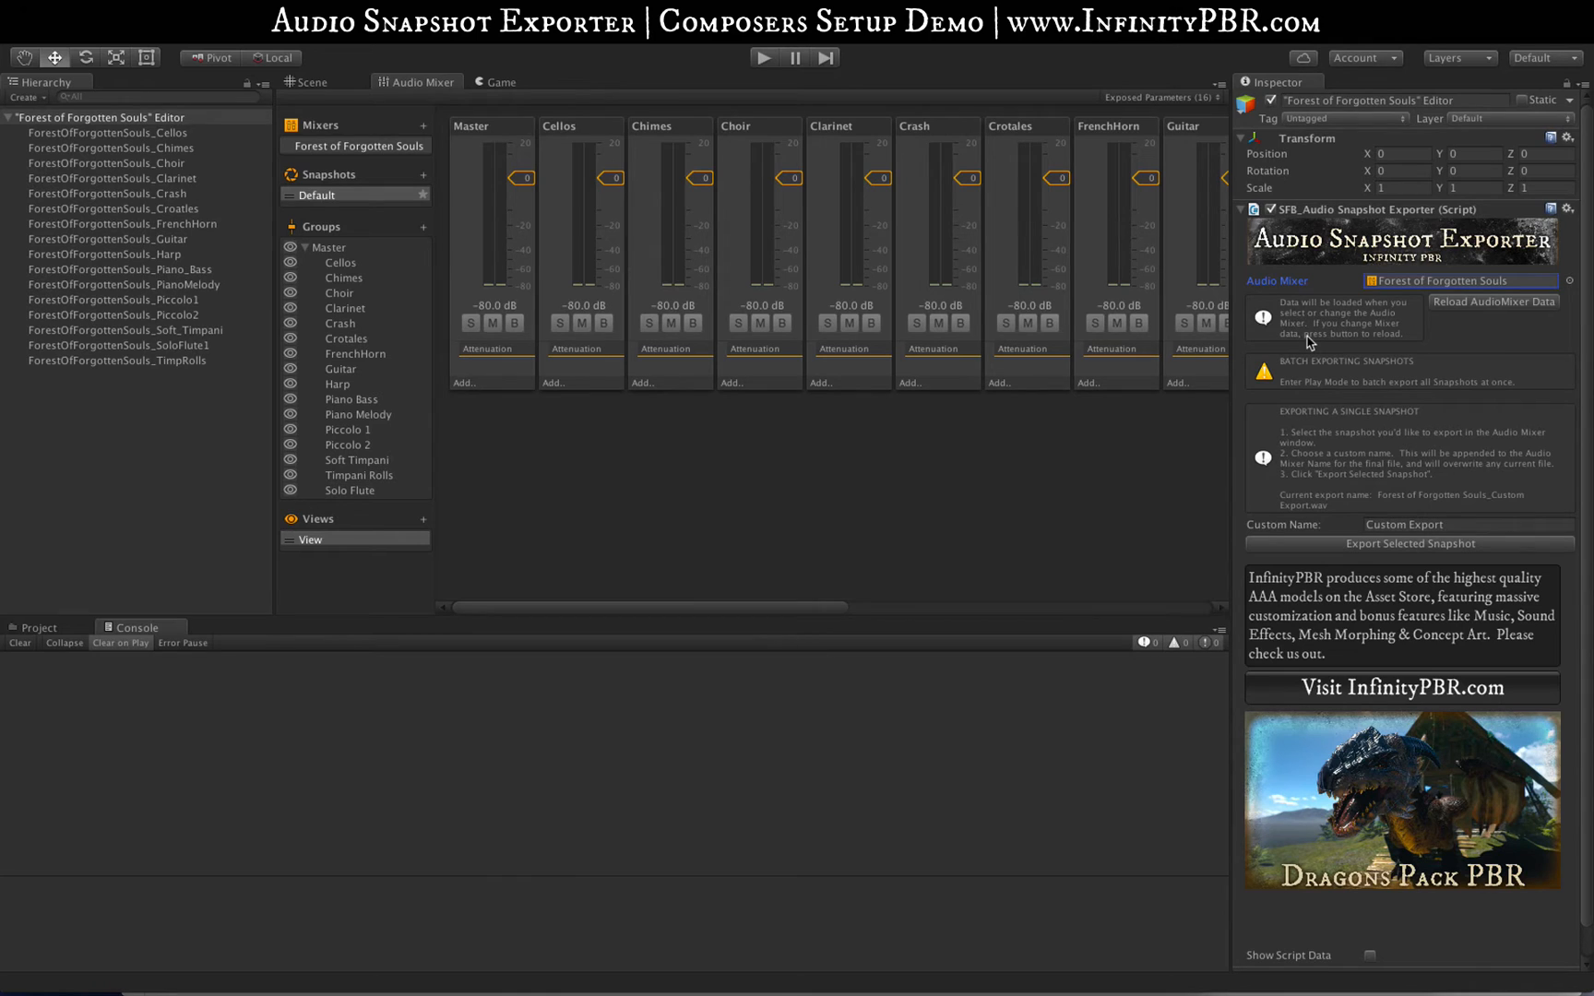
Step: Turn on Show Script Data for the exporter and inspect its Audio Snapshots list
{"action": "left_click", "coordinate": [1368, 957]}
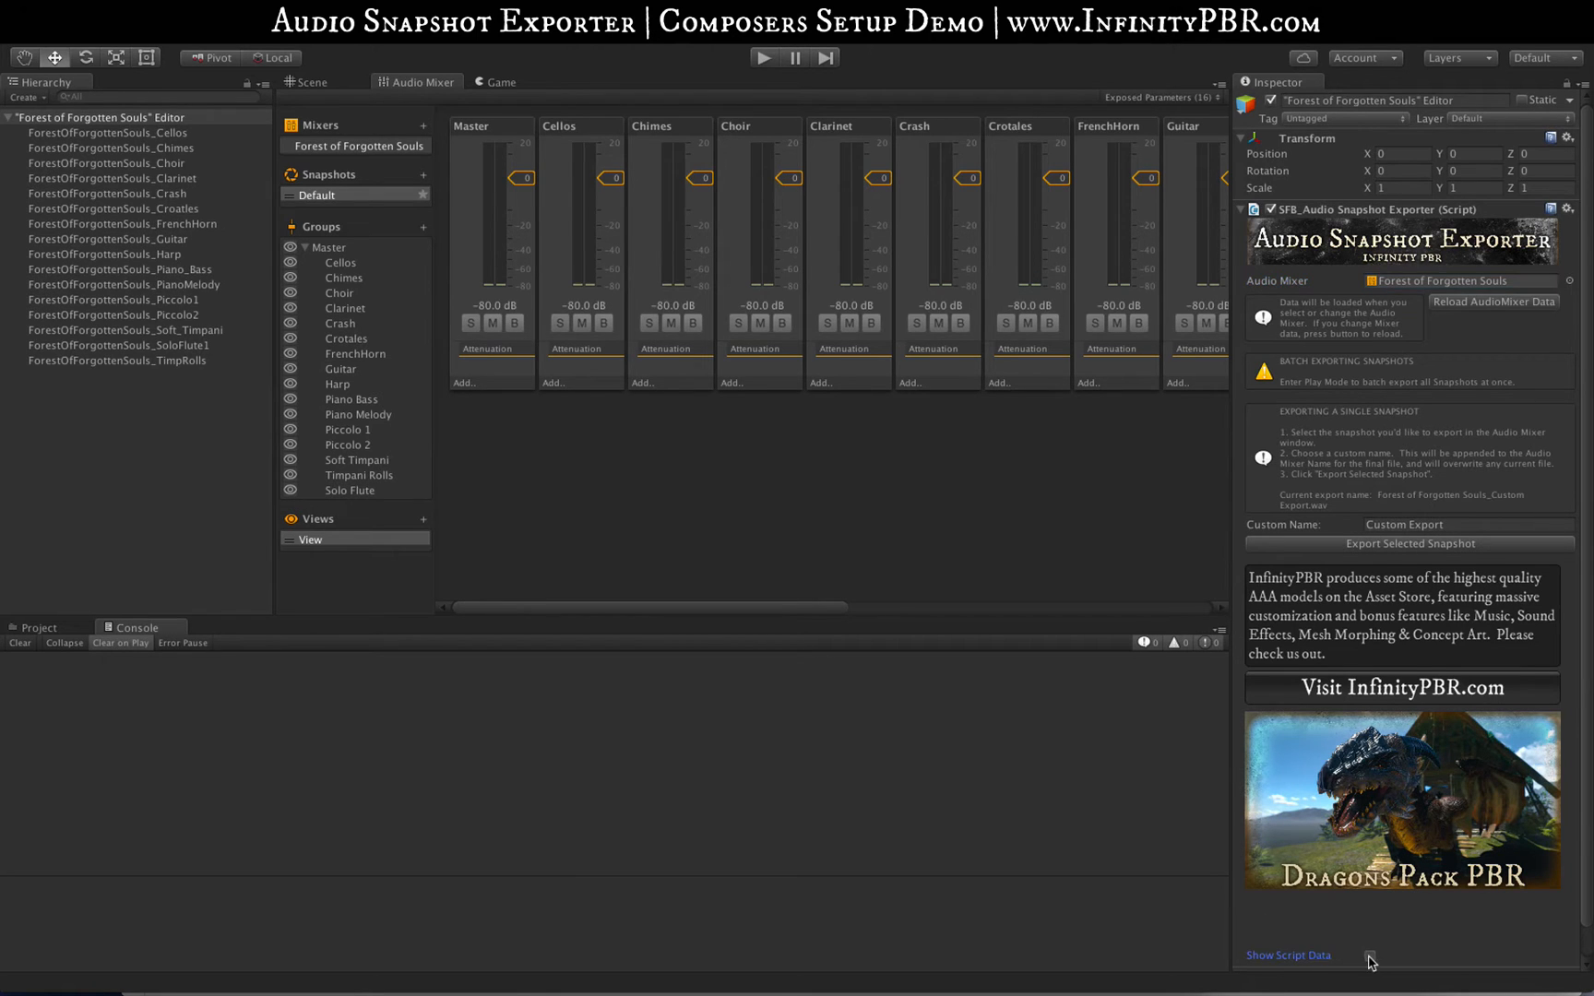
{"action": "scroll", "coordinate": [1376, 922], "scroll_direction": "down", "scroll_amount": 4}
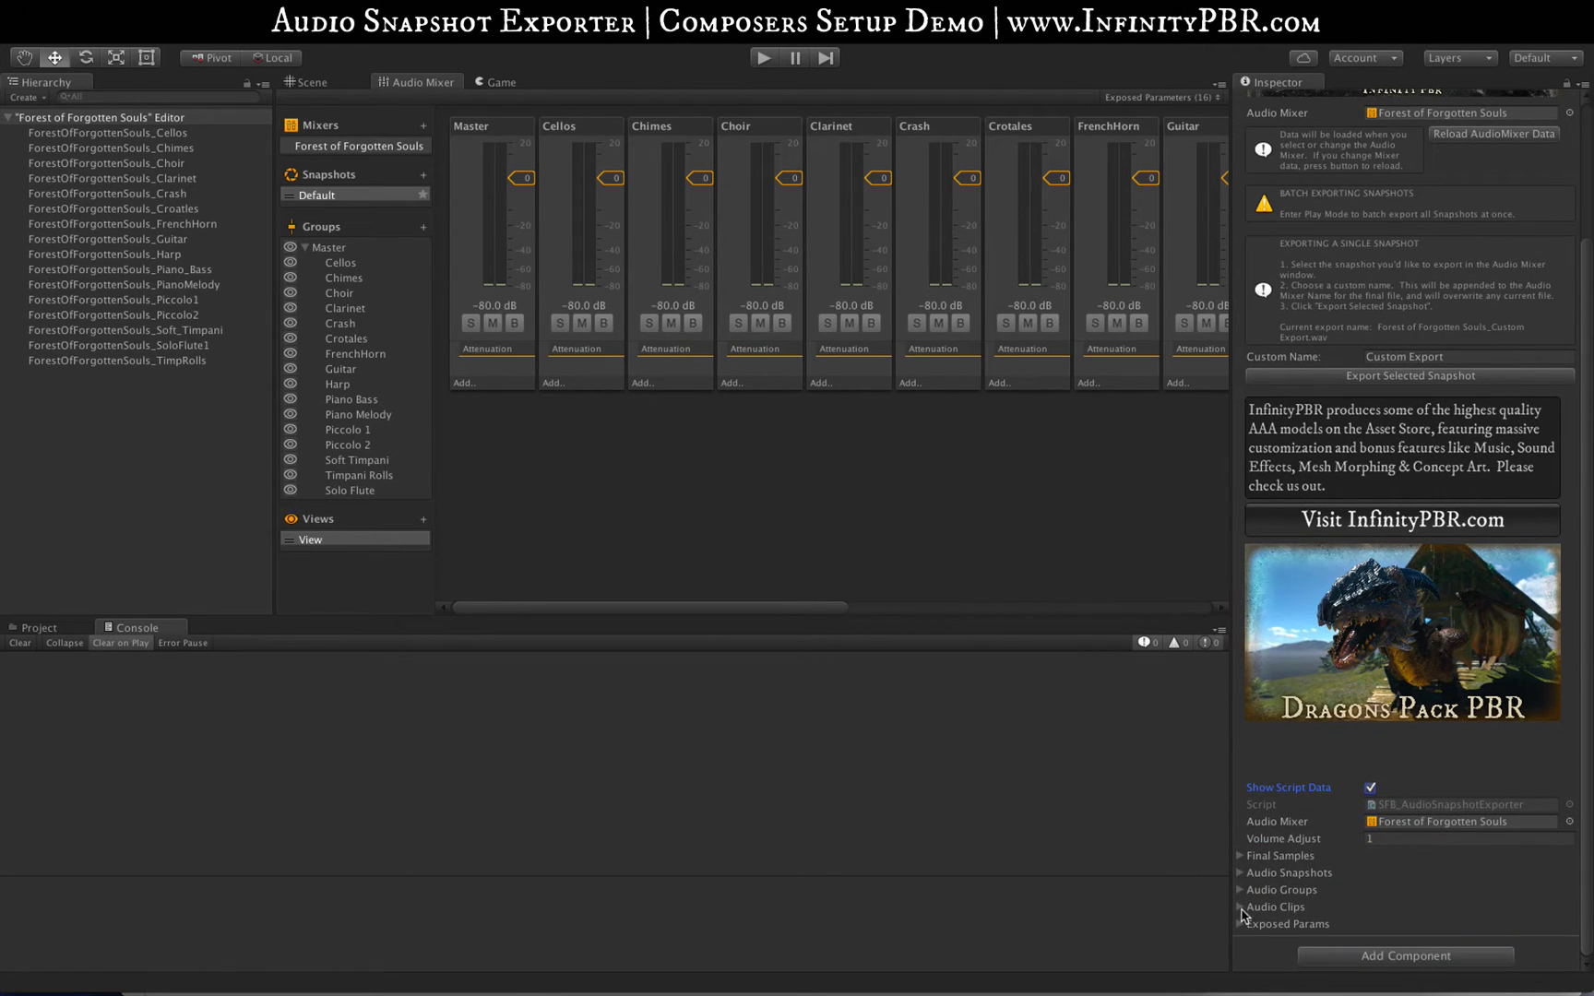
{"action": "left_click", "coordinate": [1237, 873]}
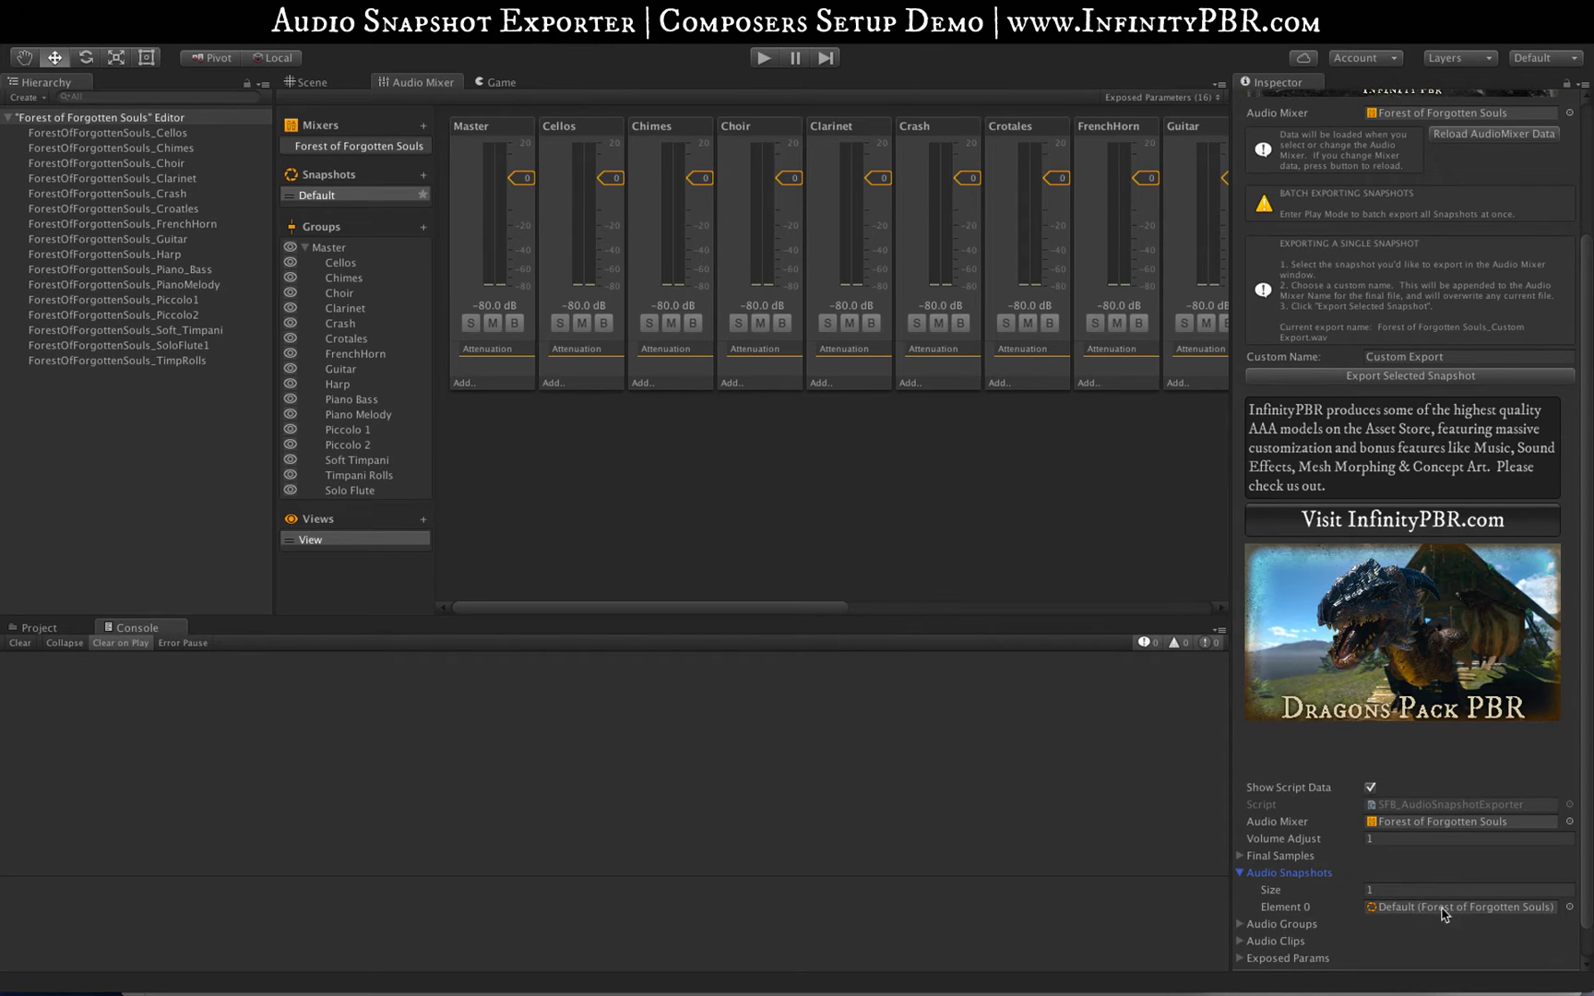
{"action": "left_click", "coordinate": [1240, 873]}
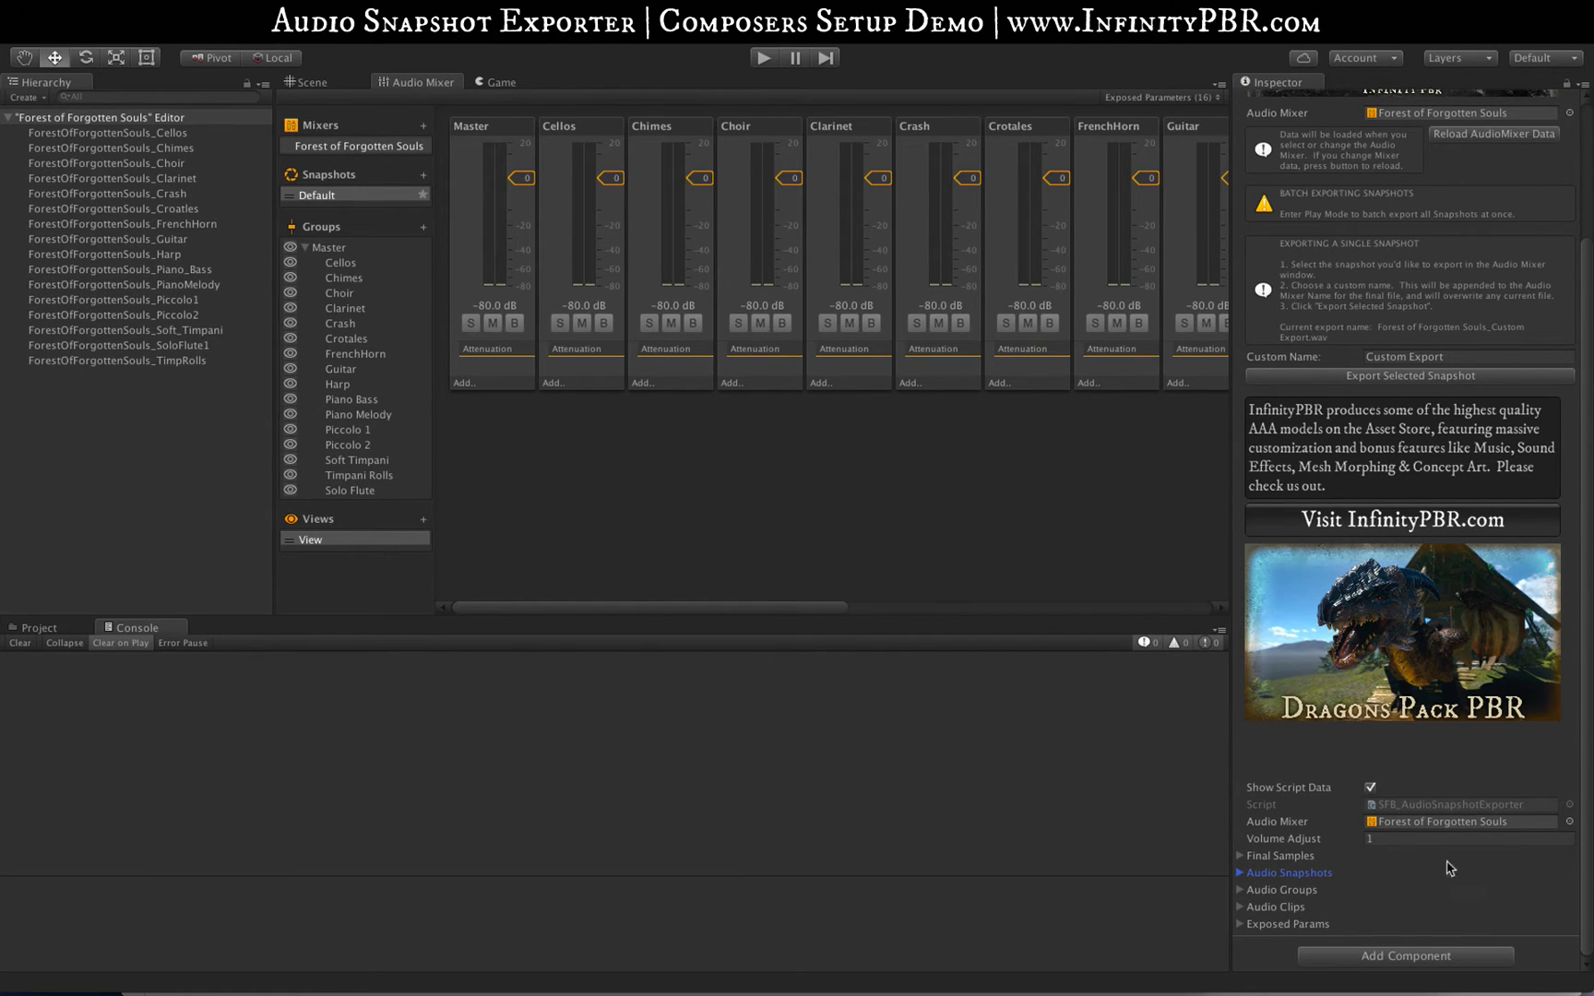
{"action": "scroll", "coordinate": [1403, 450], "scroll_direction": "up", "scroll_amount": 4}
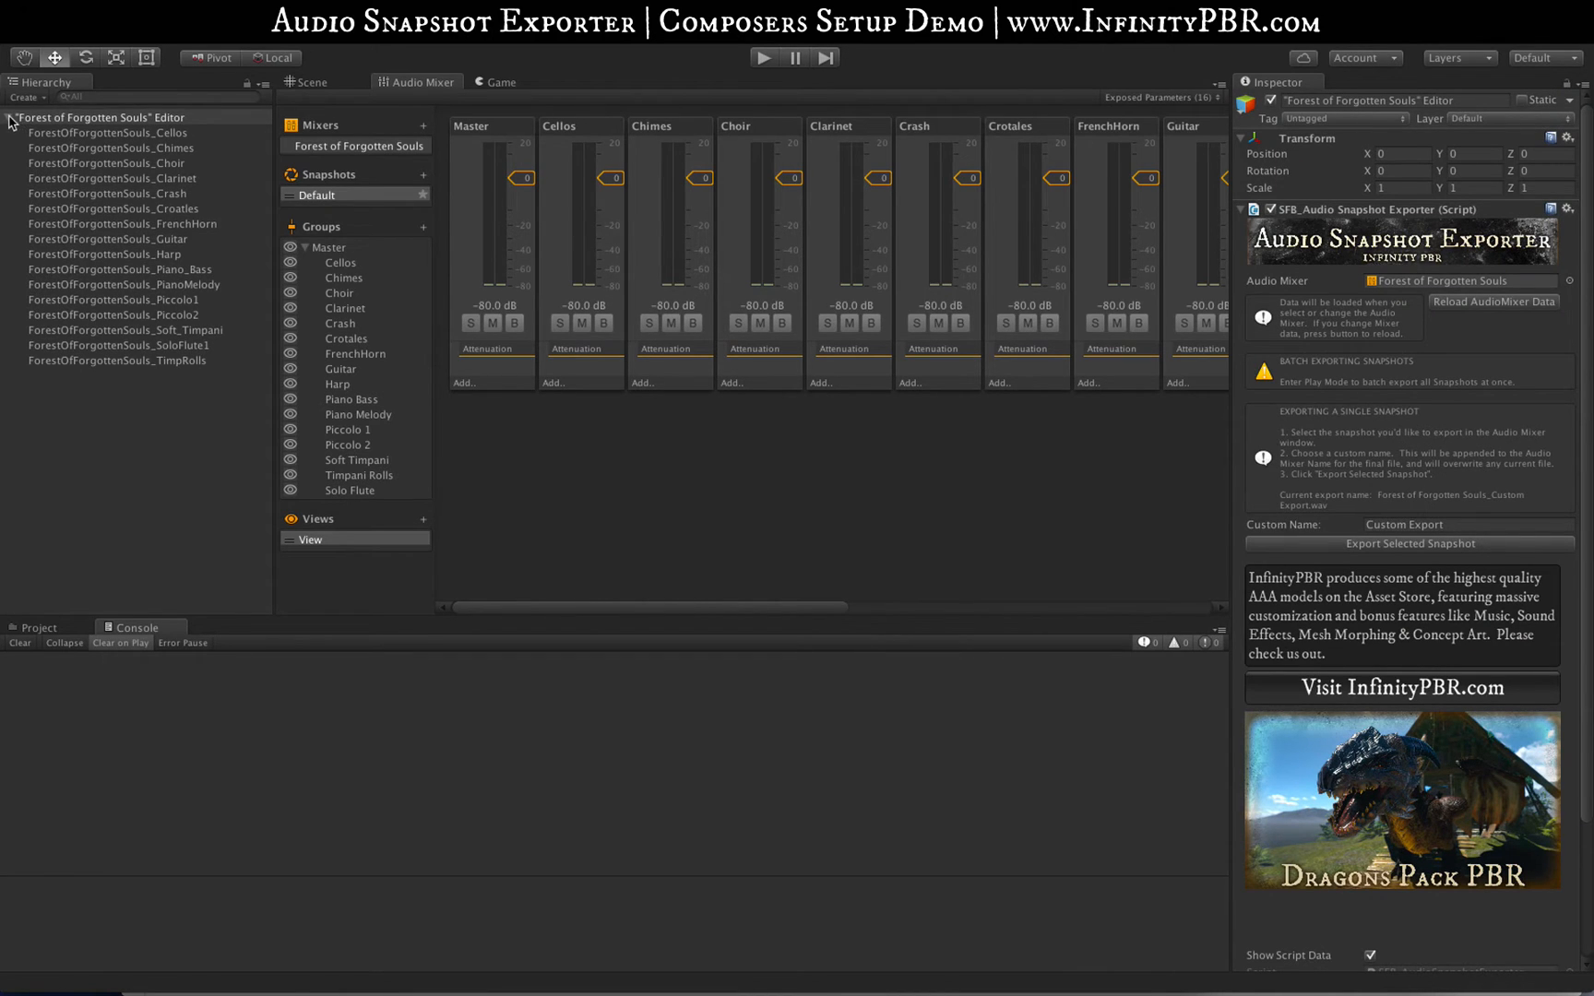
Step: Collapse the Forest of Forgotten Souls Editor object's children in the Hierarchy
{"action": "left_click", "coordinate": [39, 120]}
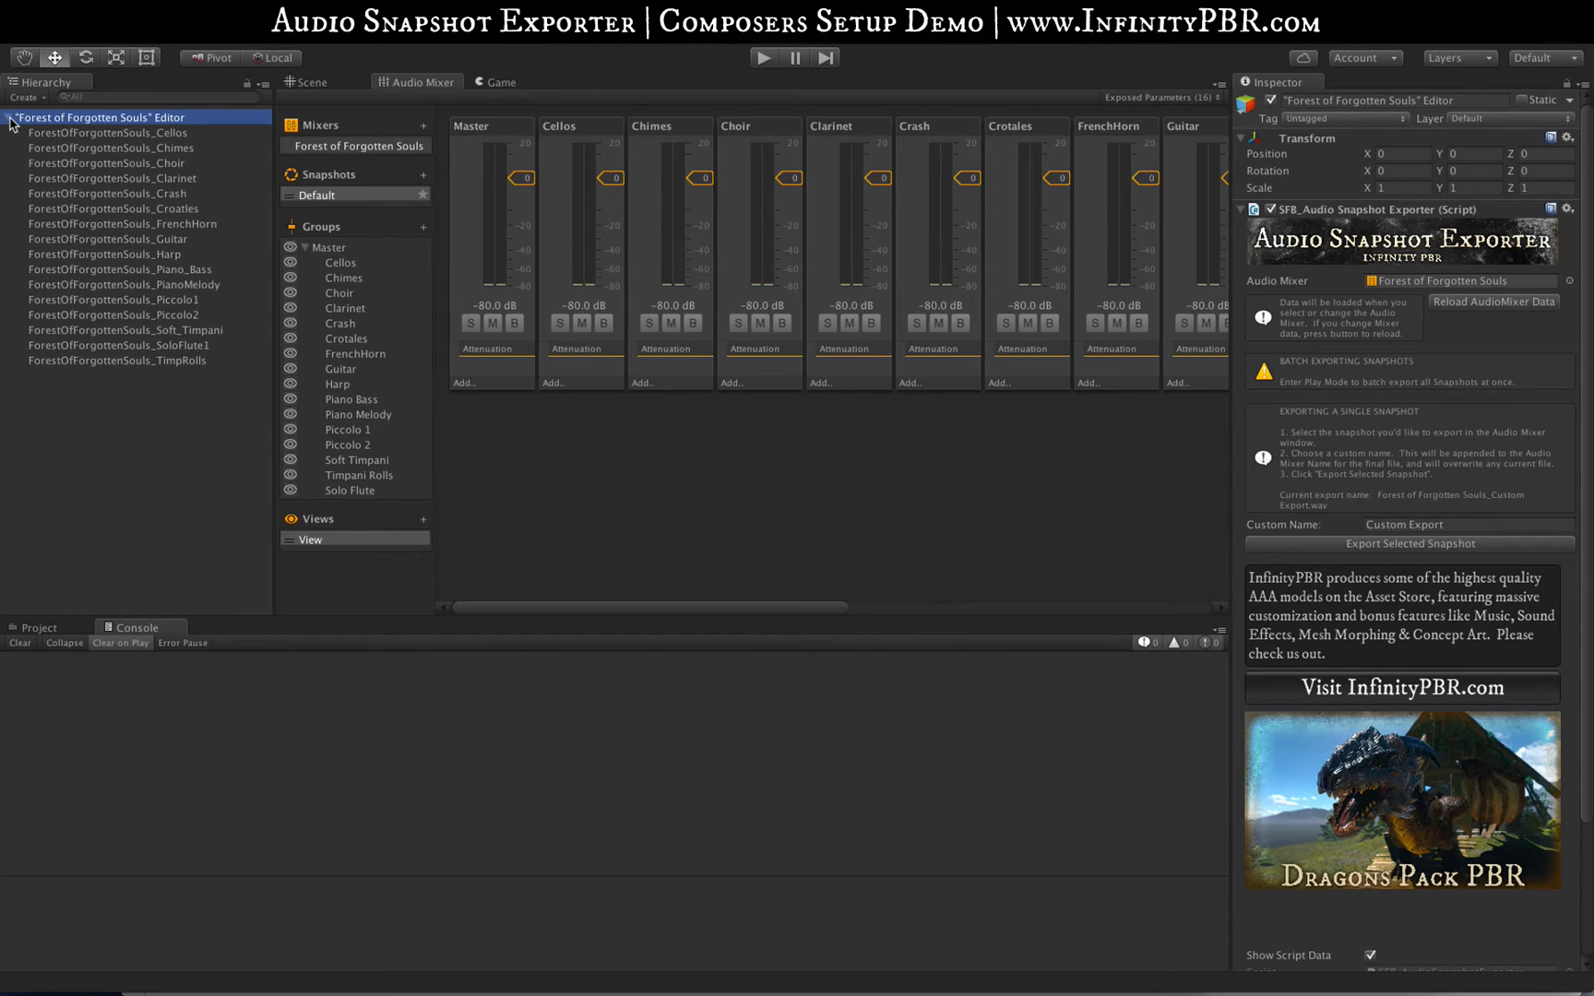
{"action": "left_click", "coordinate": [11, 118]}
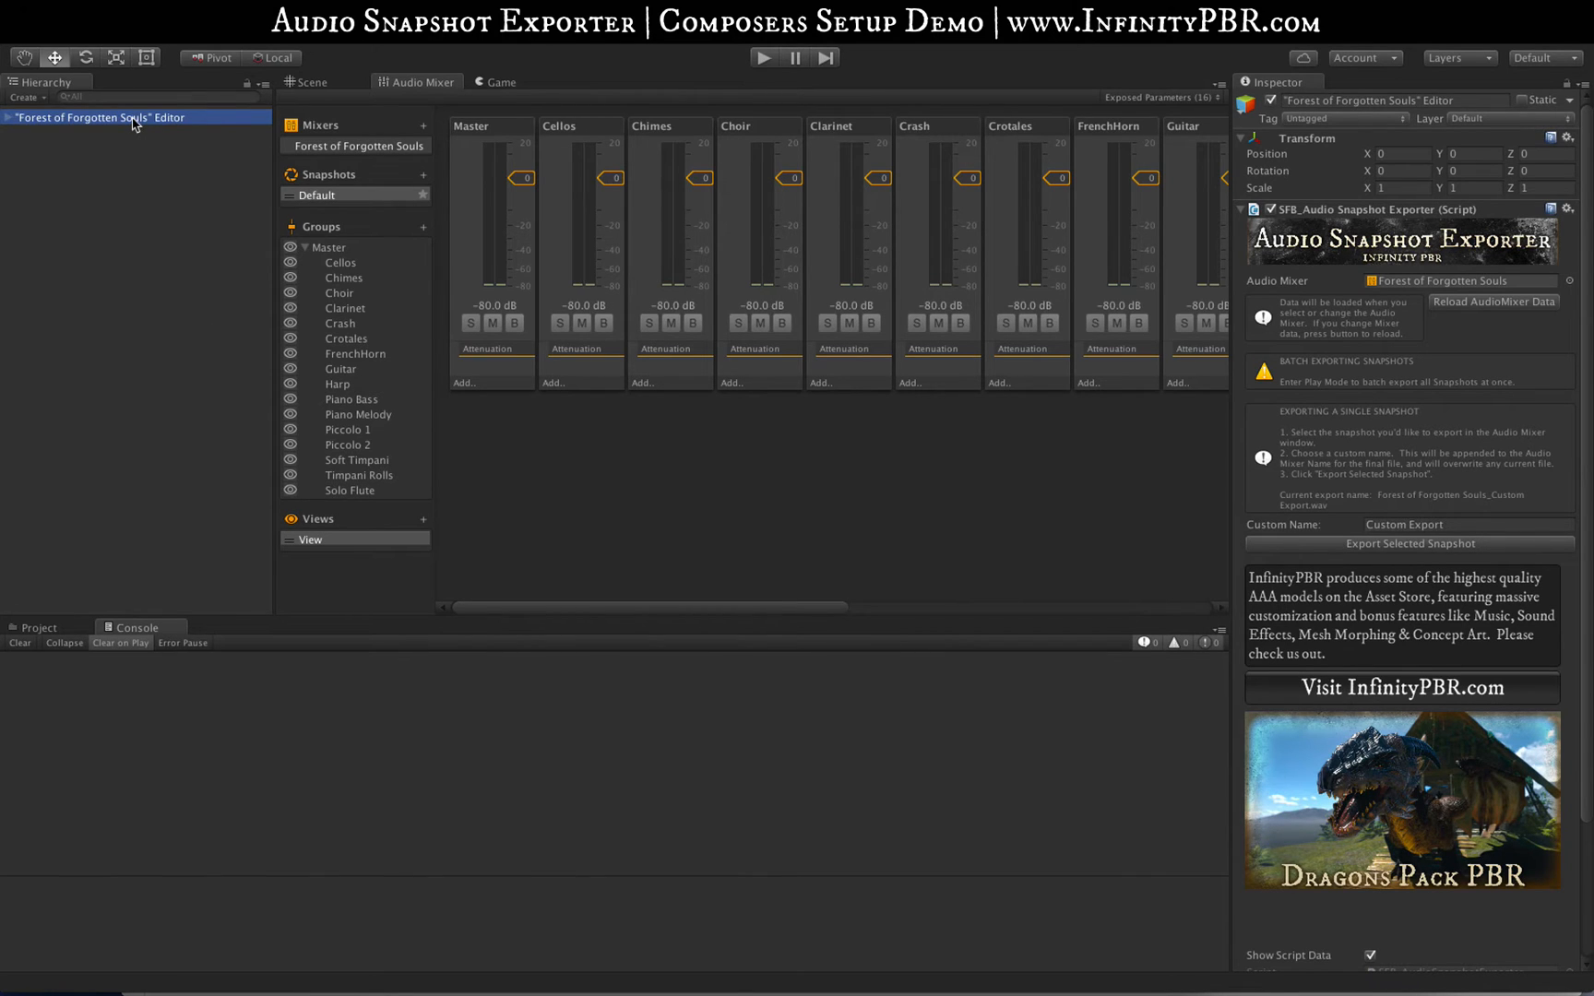
{"action": "left_click", "coordinate": [10, 118]}
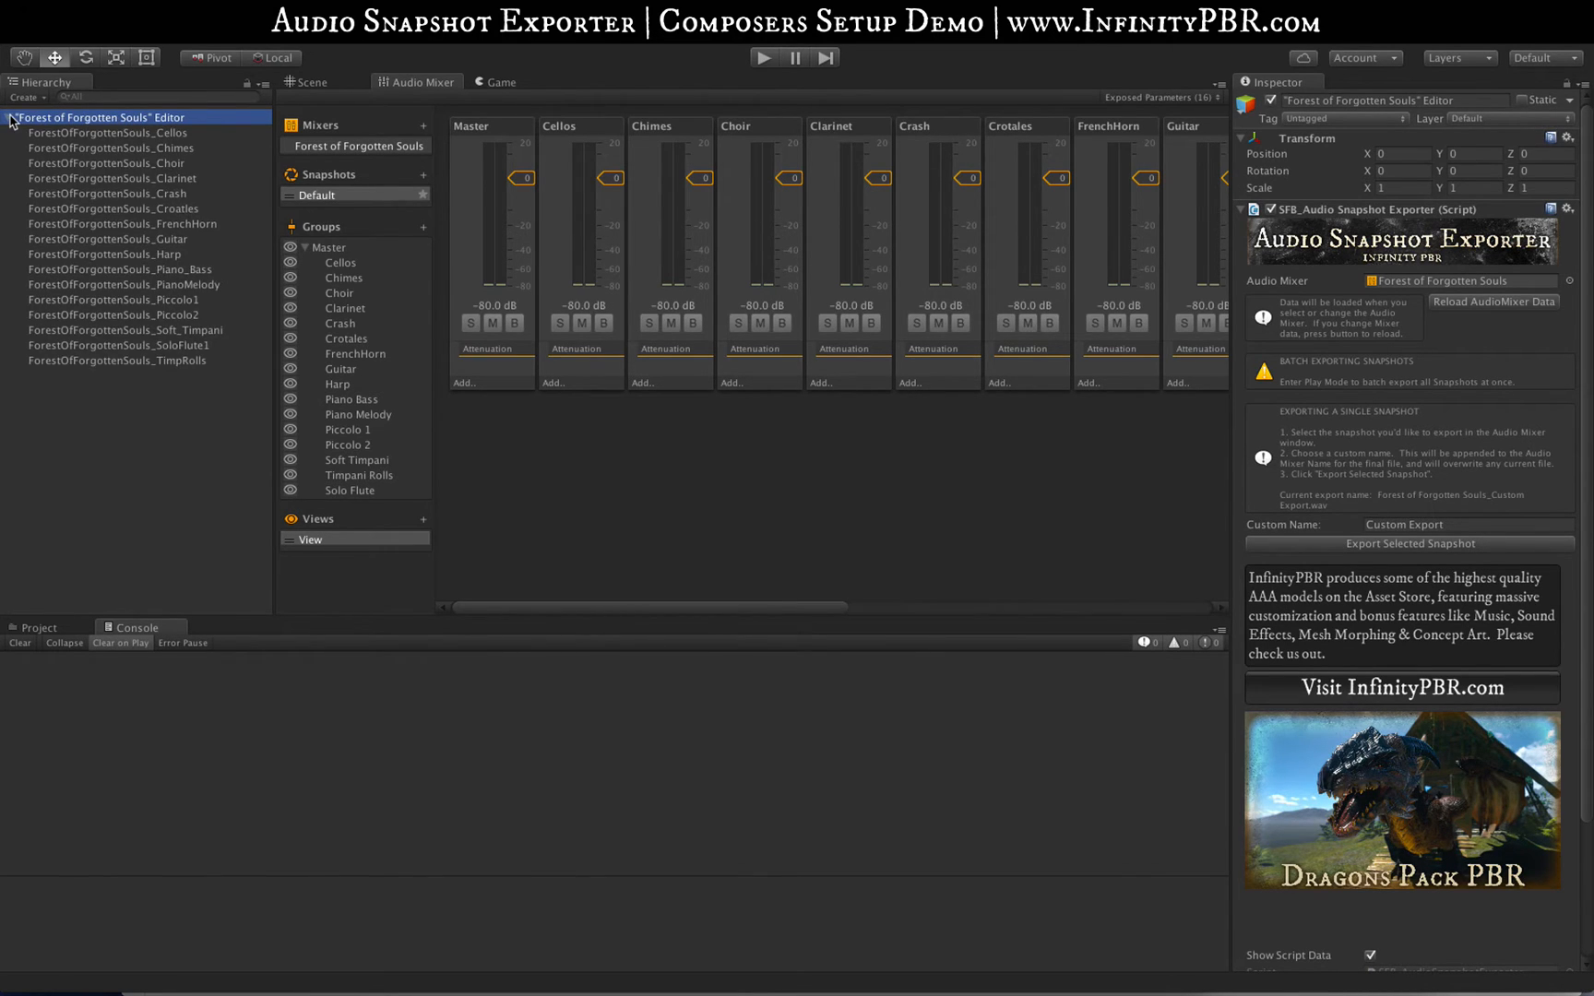
{"action": "left_click", "coordinate": [11, 118]}
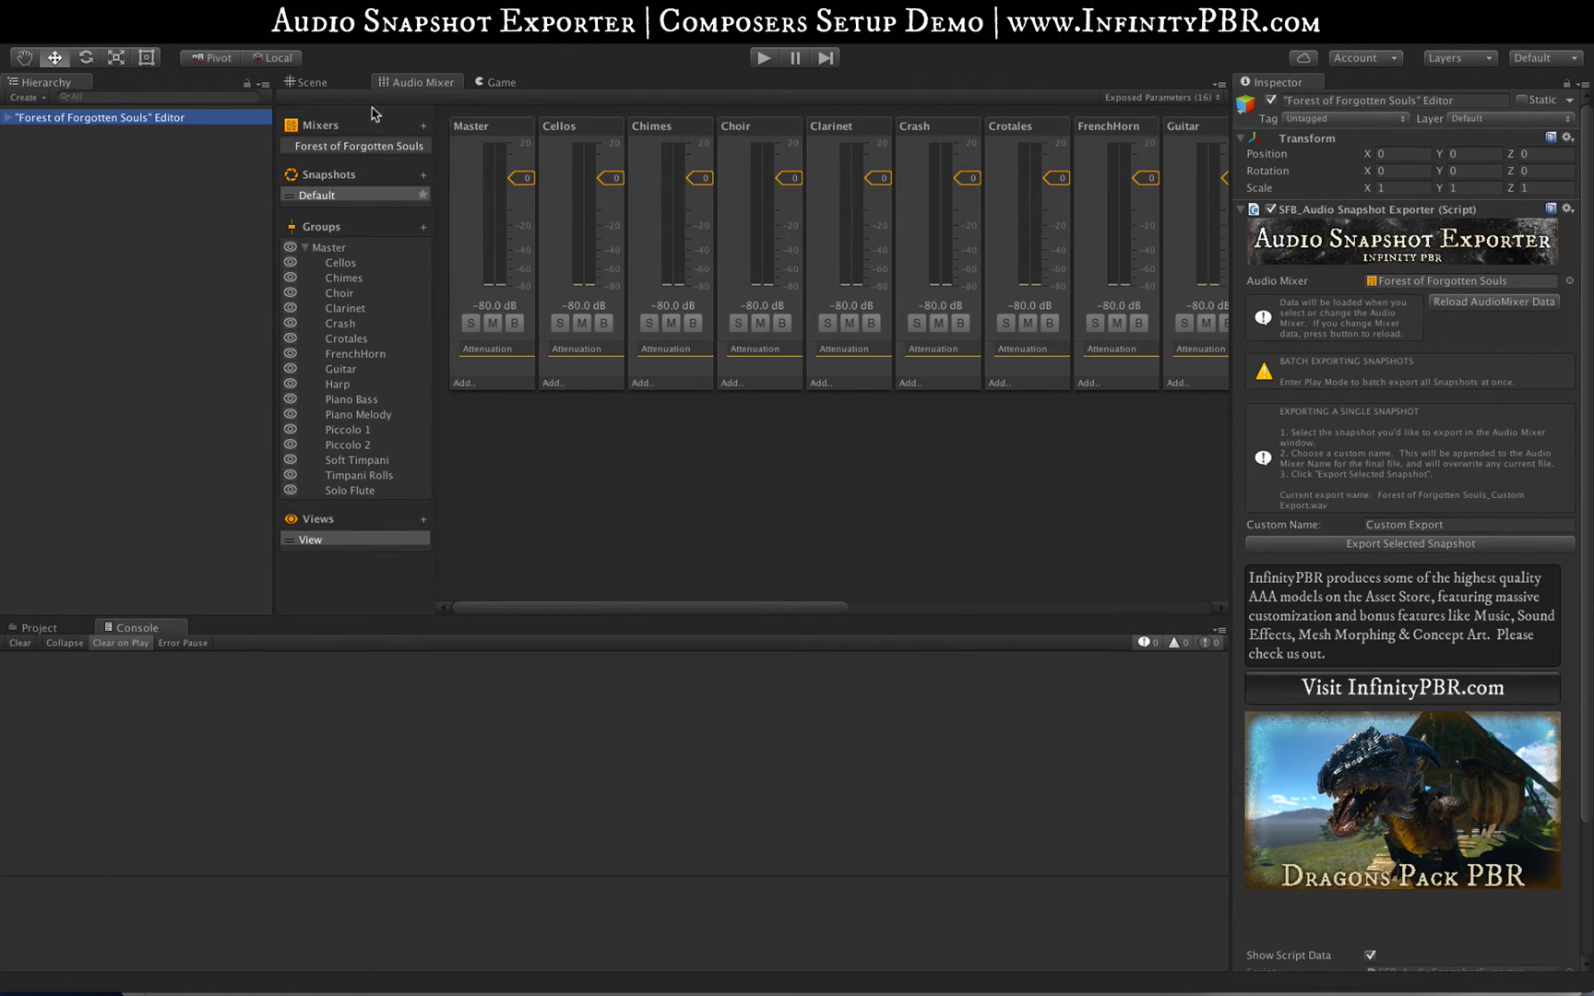
Step: Enter Play mode, return to the Audio Mixer and enable Edit in Play Mode
{"action": "left_click", "coordinate": [763, 57]}
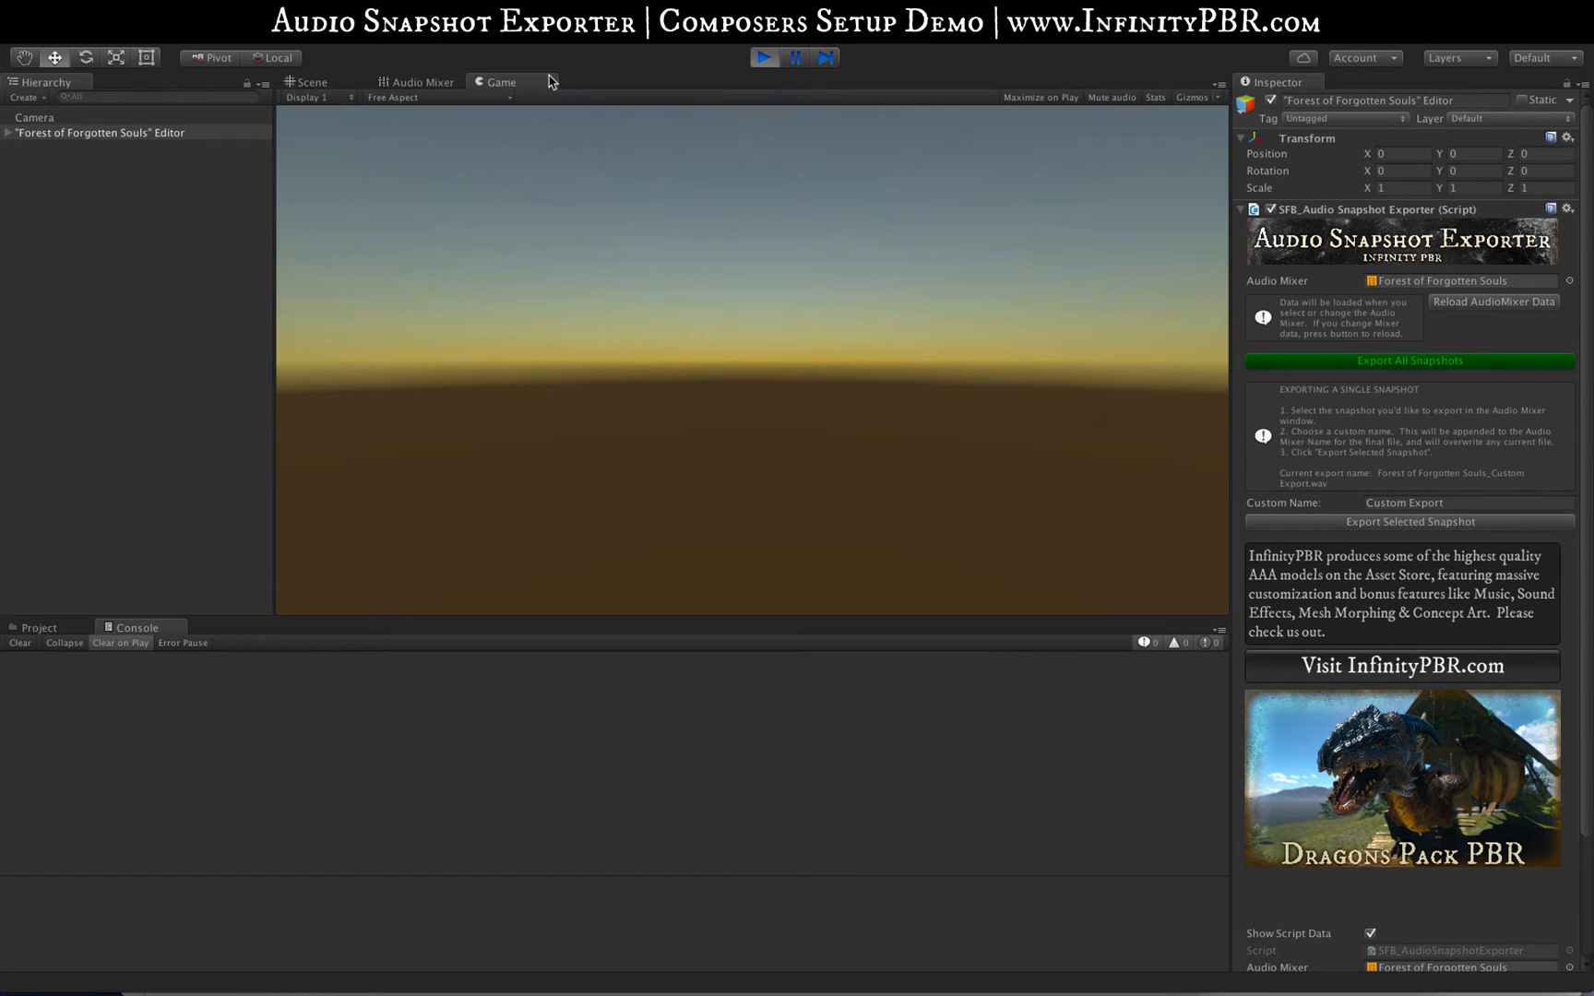
{"action": "left_click", "coordinate": [421, 85]}
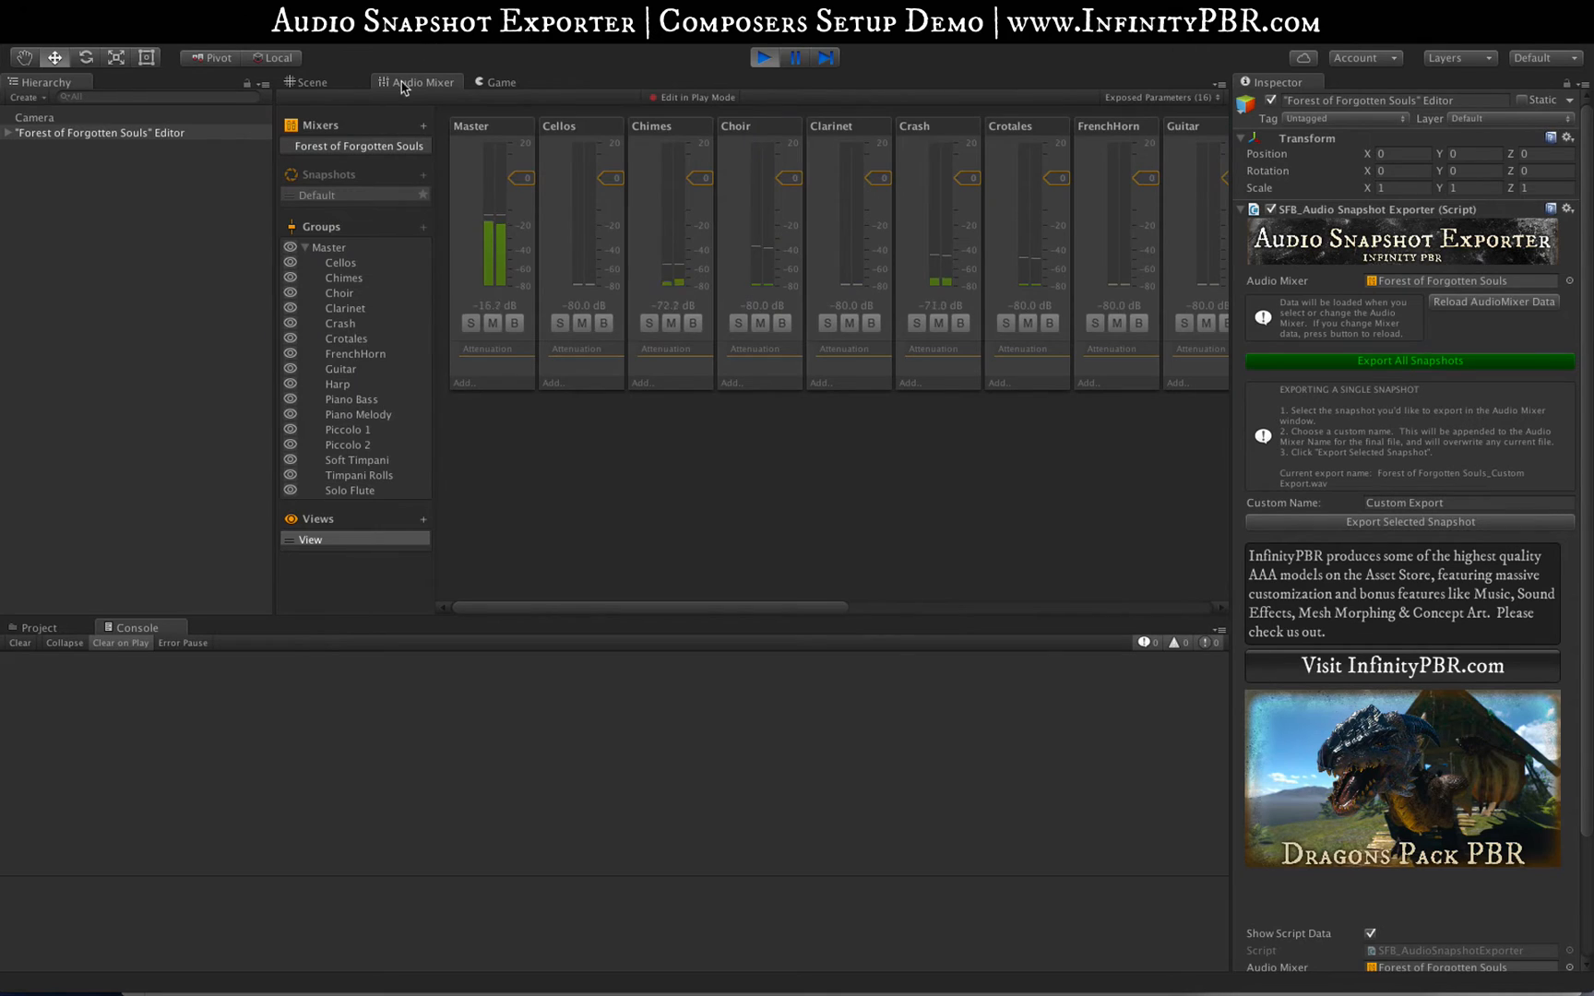
{"action": "left_click", "coordinate": [672, 99]}
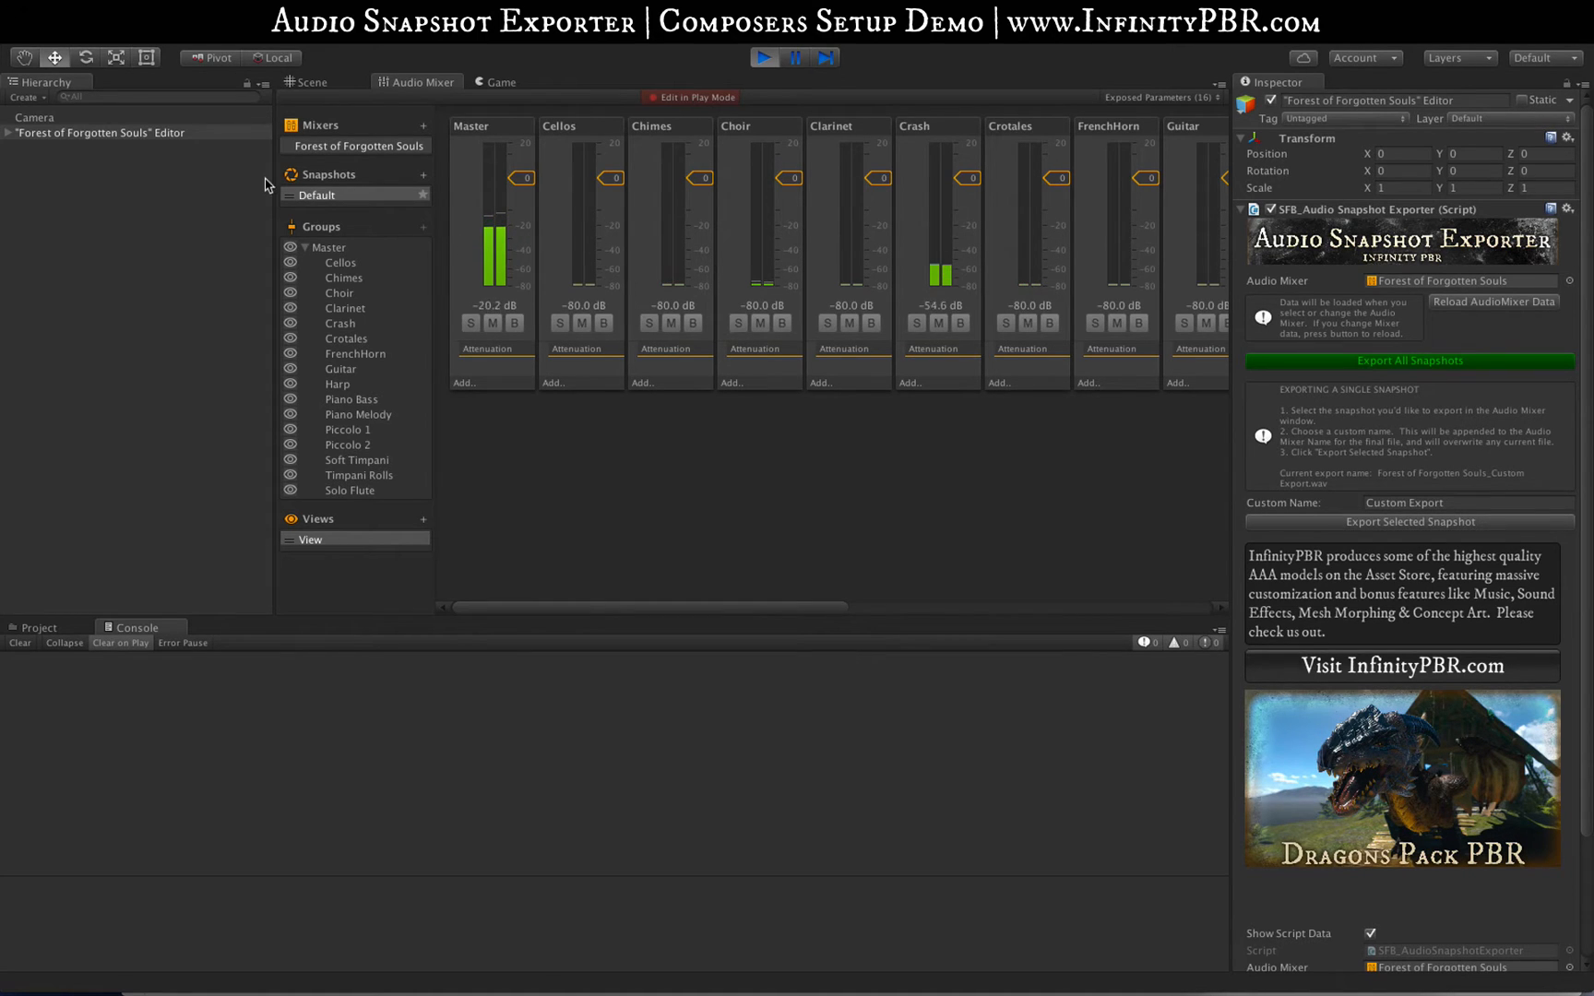
Step: Widen the Audio Mixer area by narrowing the Hierarchy and Inspector panels
{"action": "left_click_drag", "start_coordinate": [275, 175], "coordinate": [63, 185]}
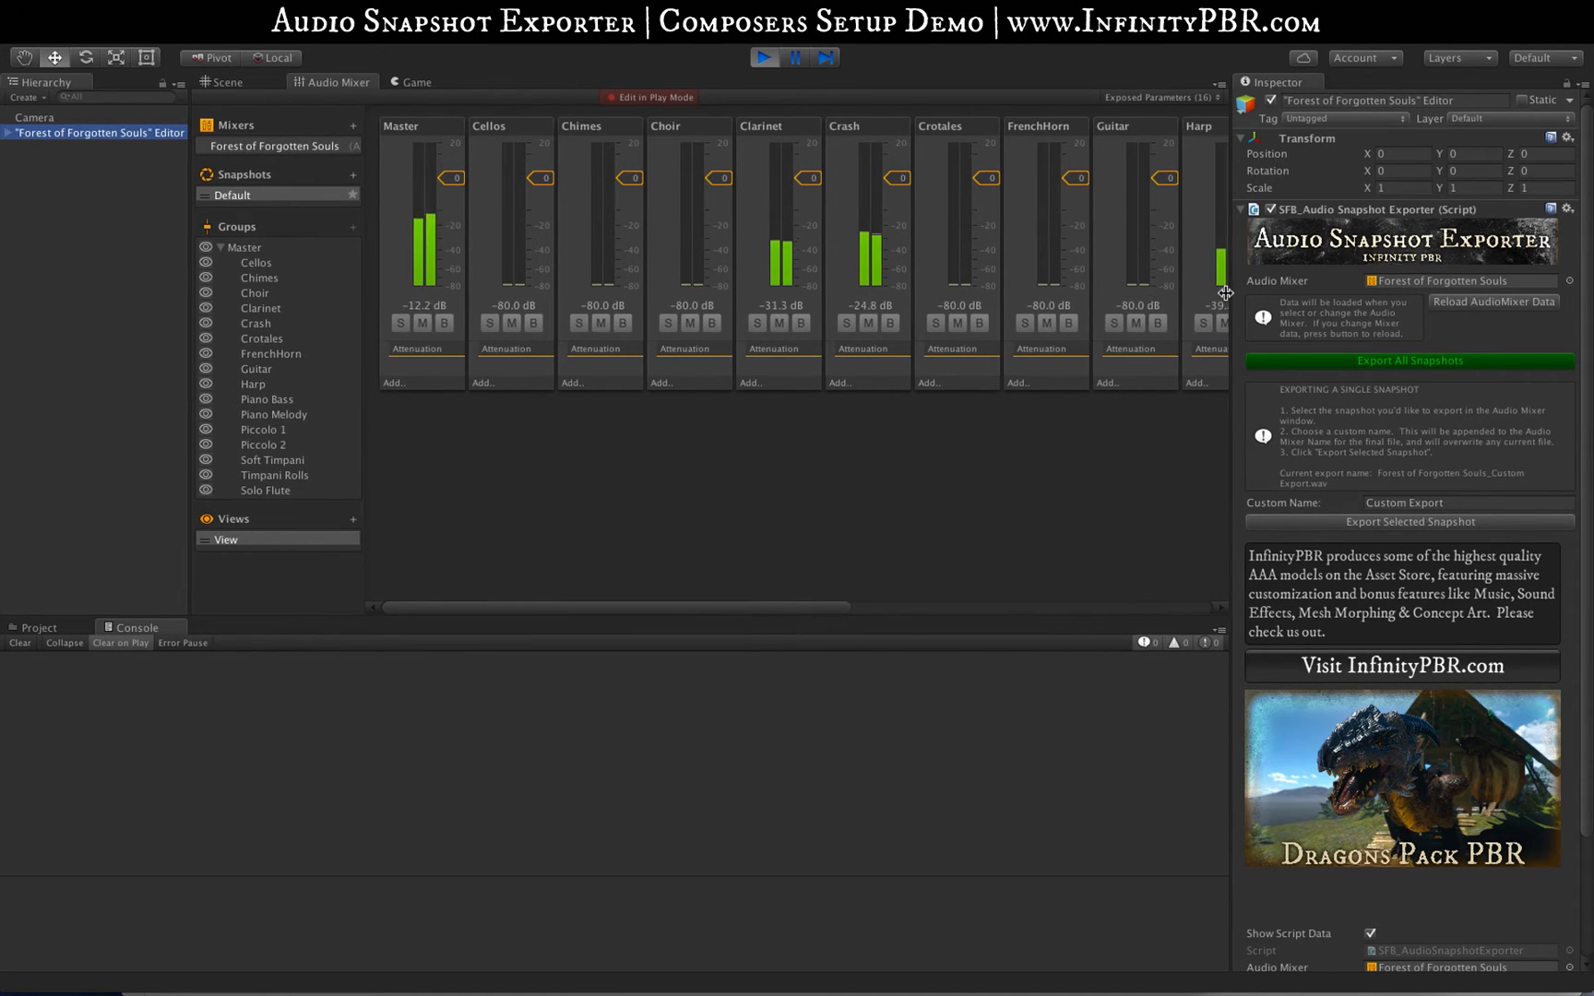
{"action": "left_click_drag", "start_coordinate": [1233, 294], "coordinate": [1468, 291]}
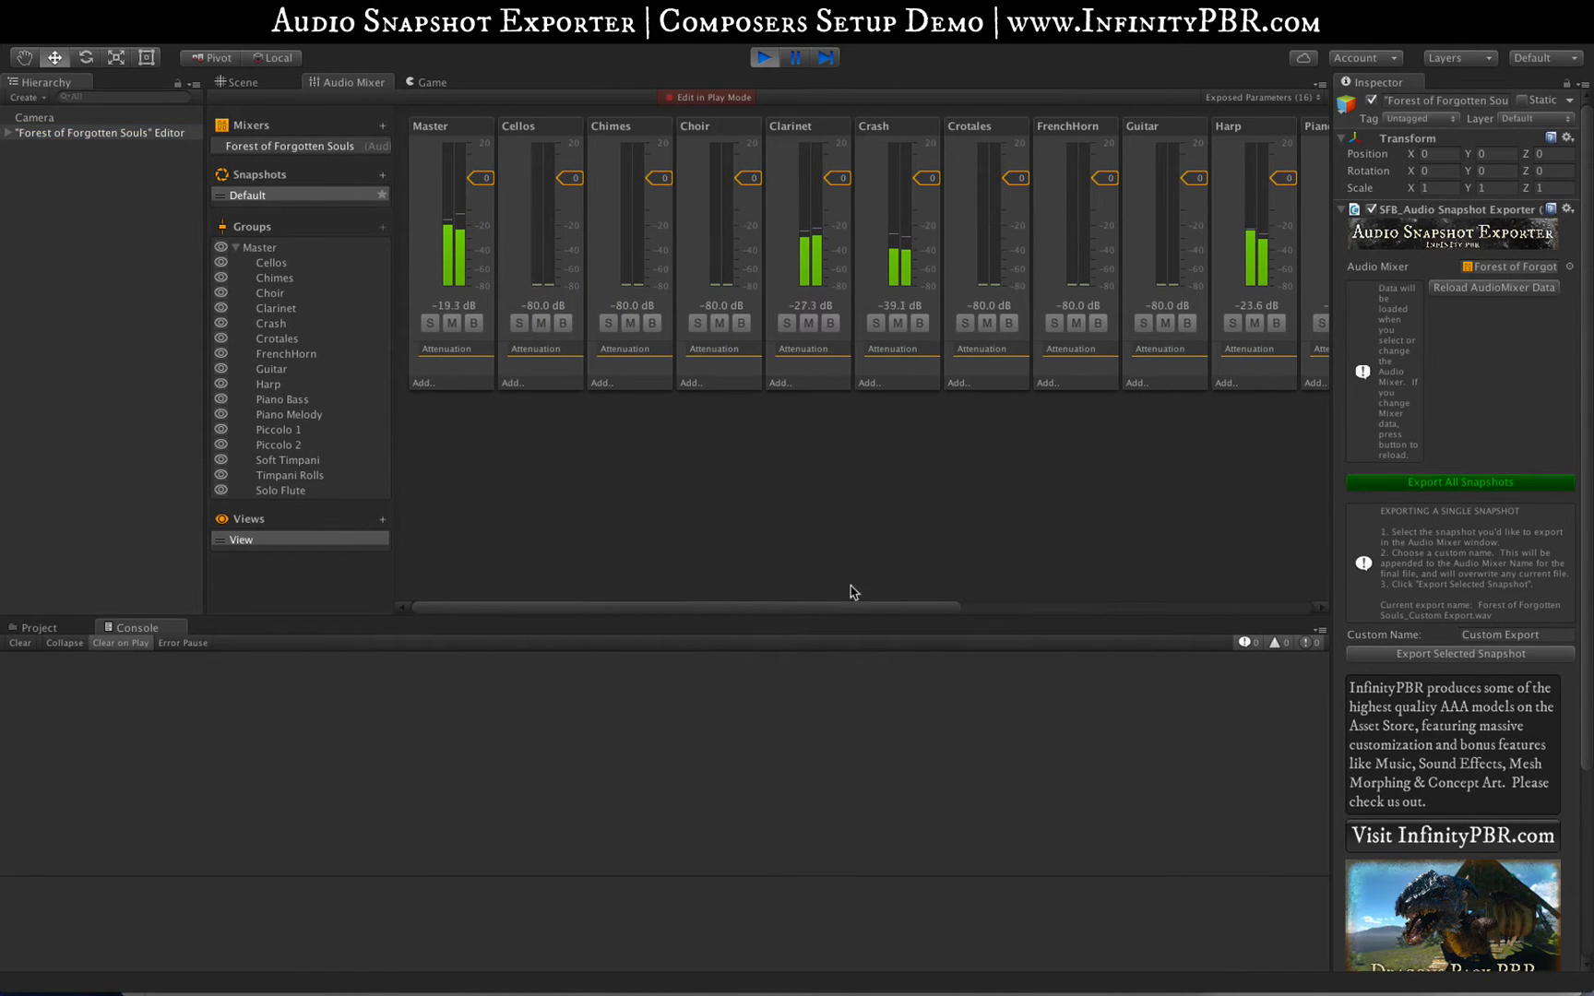
{"action": "left_click", "coordinate": [1012, 607]}
{"action": "left_click", "coordinate": [433, 607]}
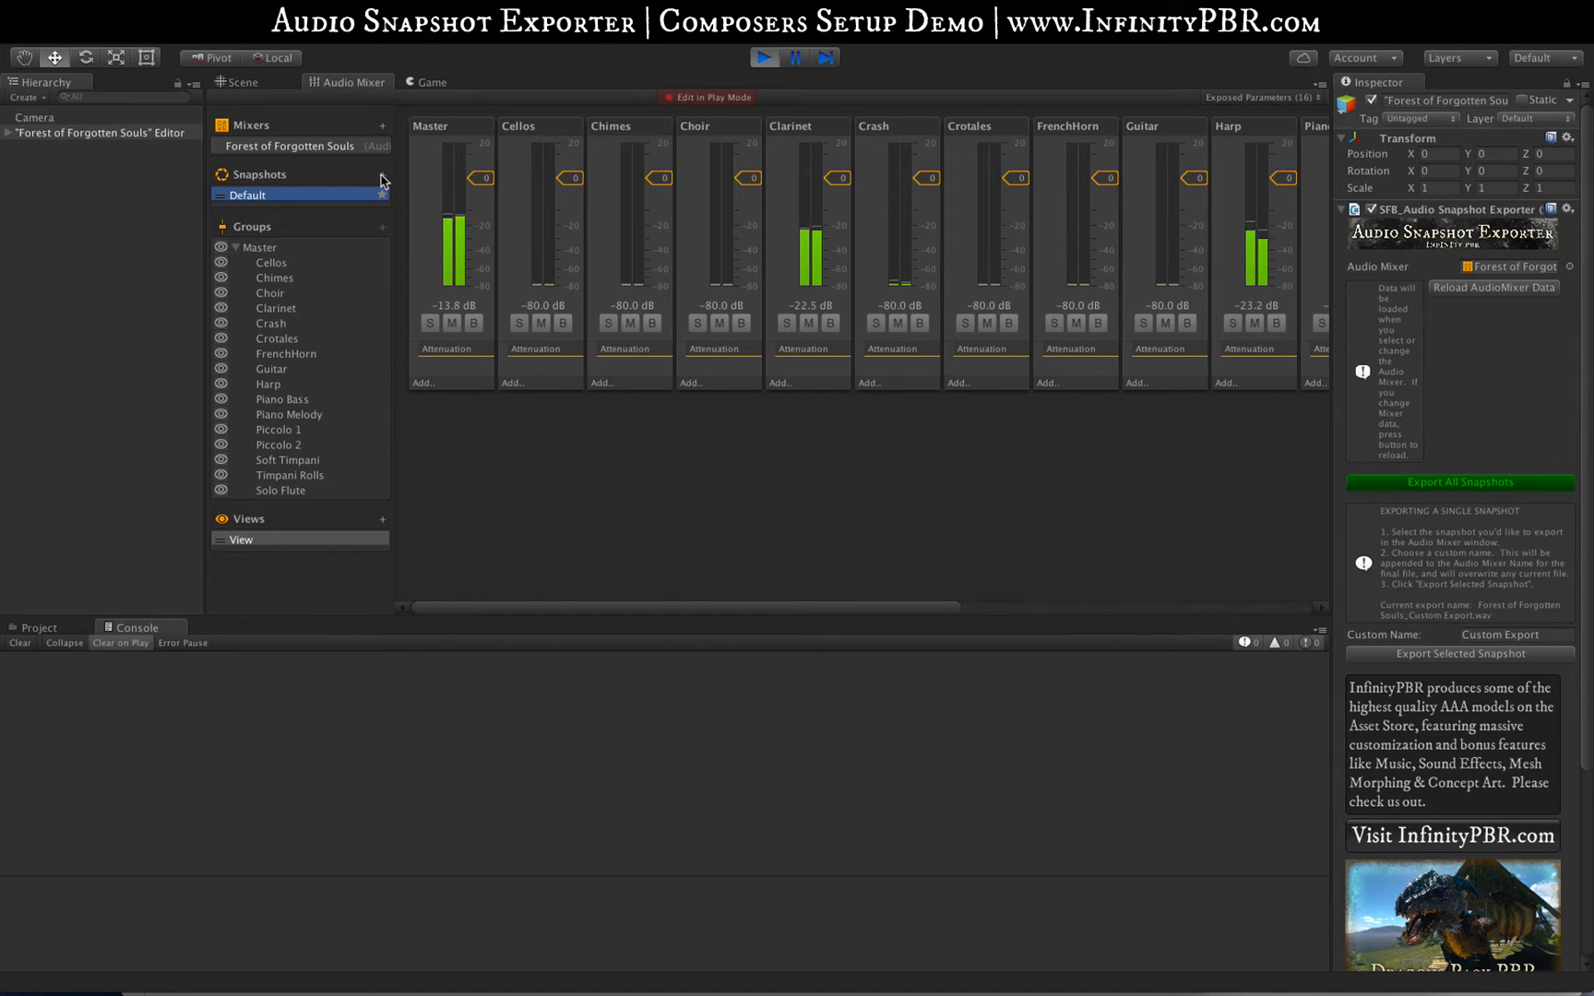
Step: Duplicate the Default snapshot and rename the copy Alt1
{"action": "left_click", "coordinate": [382, 175]}
{"action": "left_click", "coordinate": [250, 198]}
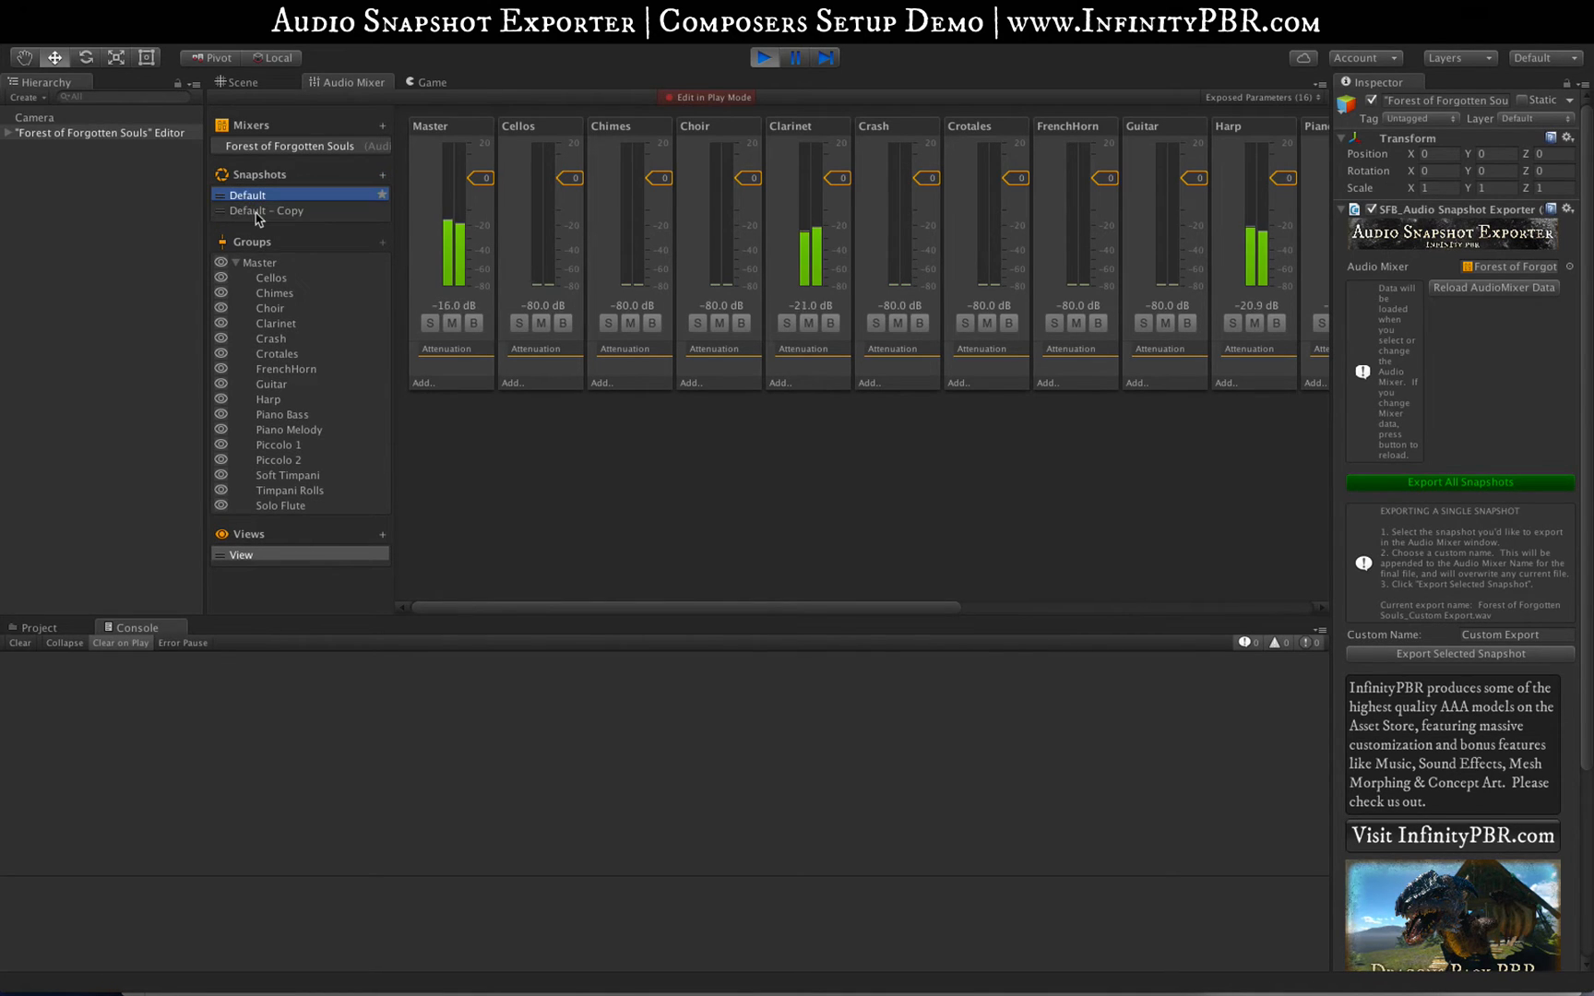
{"action": "right_click", "coordinate": [258, 212]}
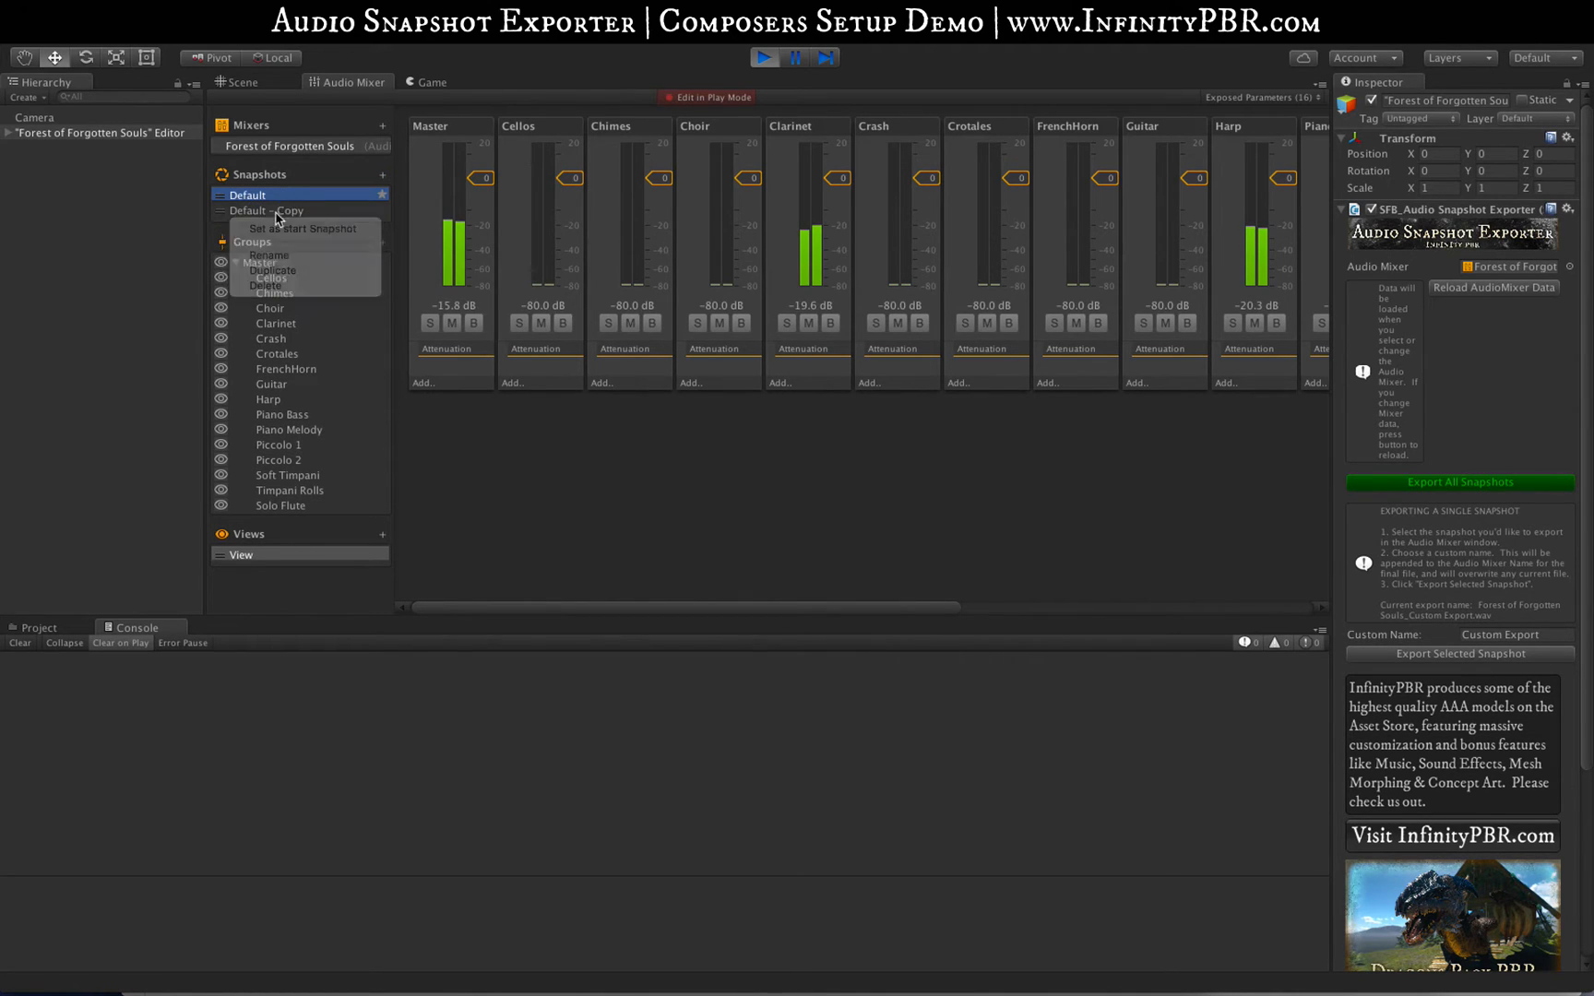
{"action": "left_click", "coordinate": [280, 211]}
{"action": "double_click", "coordinate": [281, 212]}
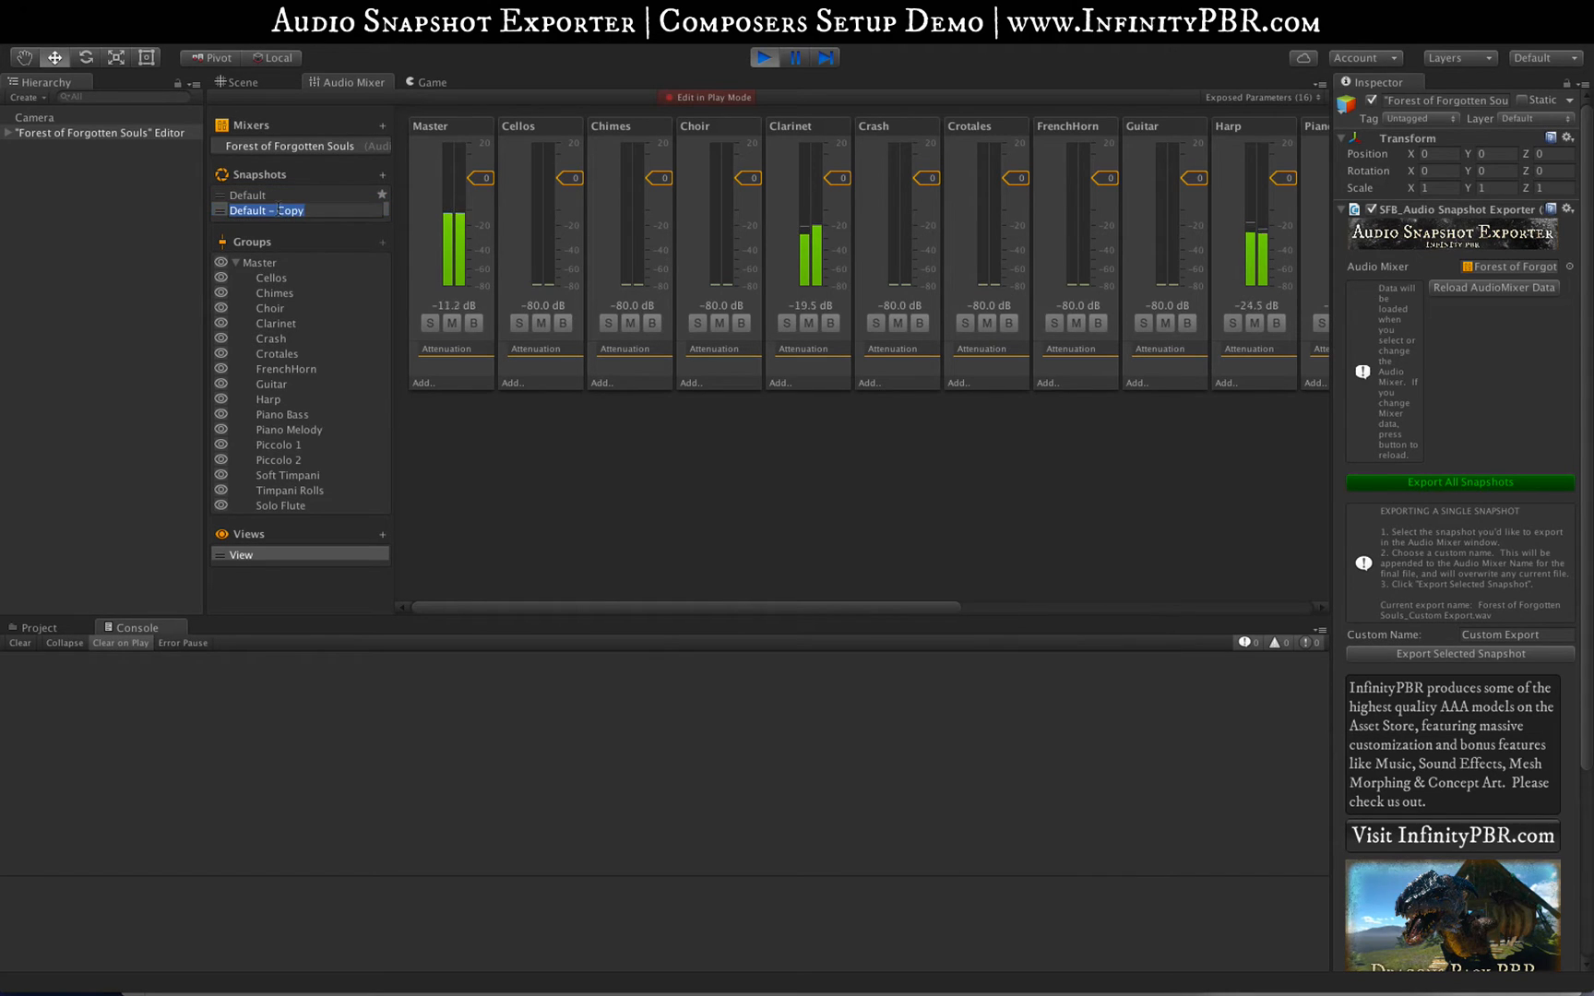
{"action": "type", "text": "Alt1"}
{"action": "key", "text": "Return"}
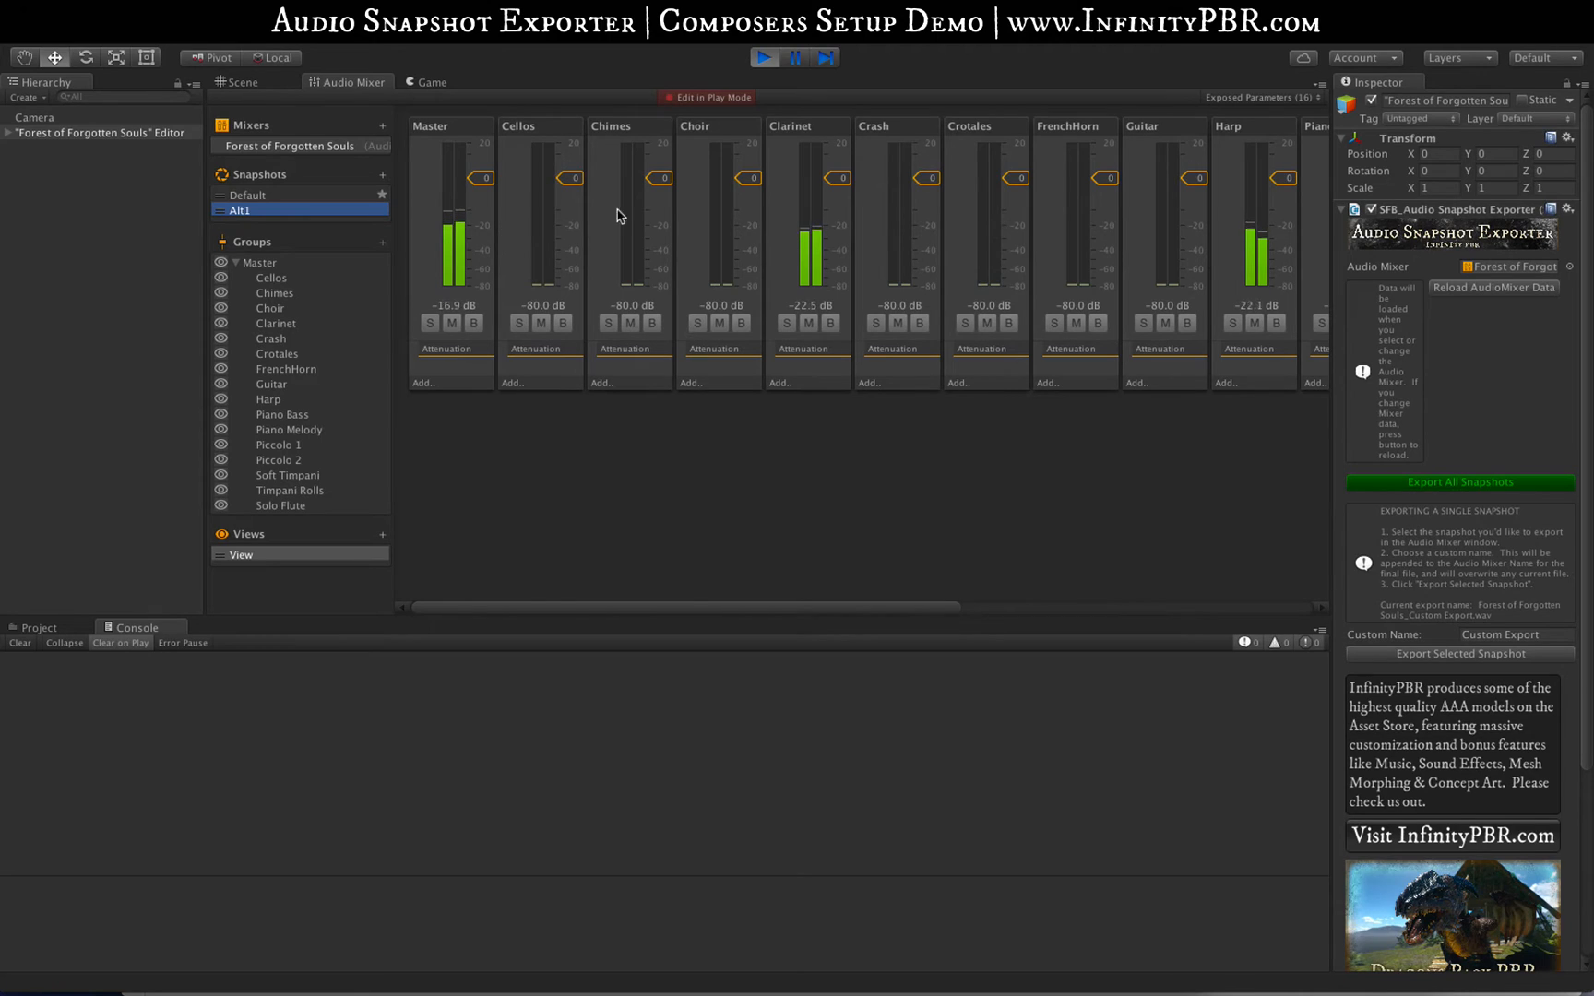
Step: In the Alt1 snapshot, pull the Soft Timpani and Timpani Rolls faders down to -80 dB
{"action": "scroll", "coordinate": [1113, 245], "scroll_direction": "right", "scroll_amount": 10}
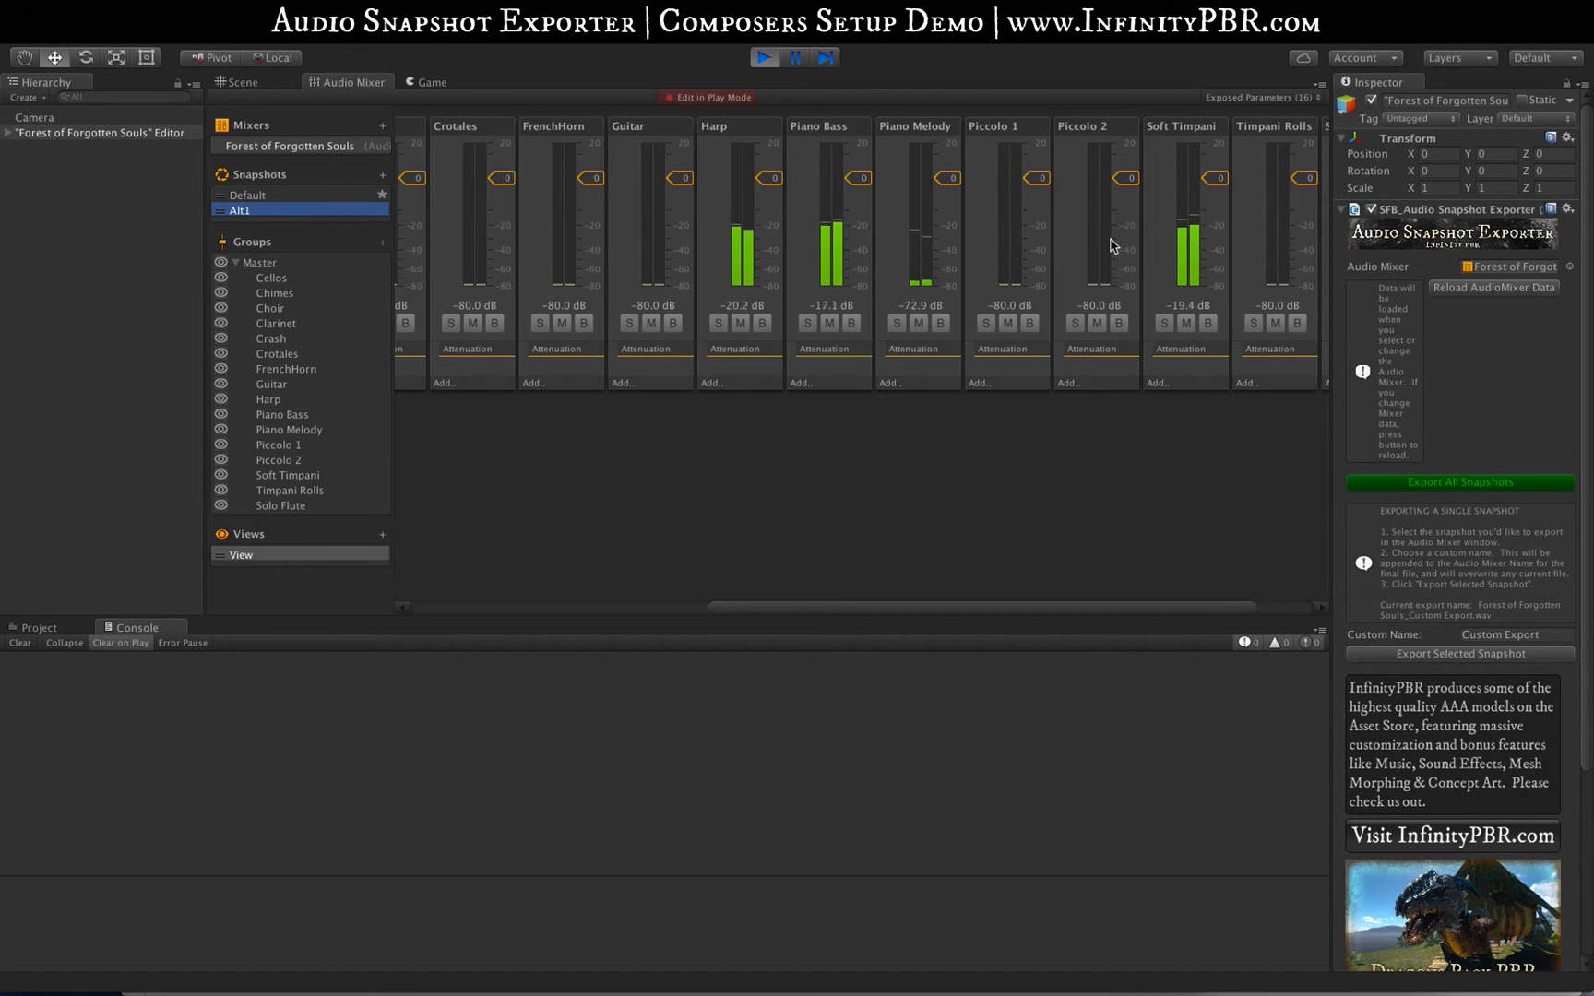
{"action": "scroll", "coordinate": [1111, 246], "scroll_direction": "left", "scroll_amount": 10}
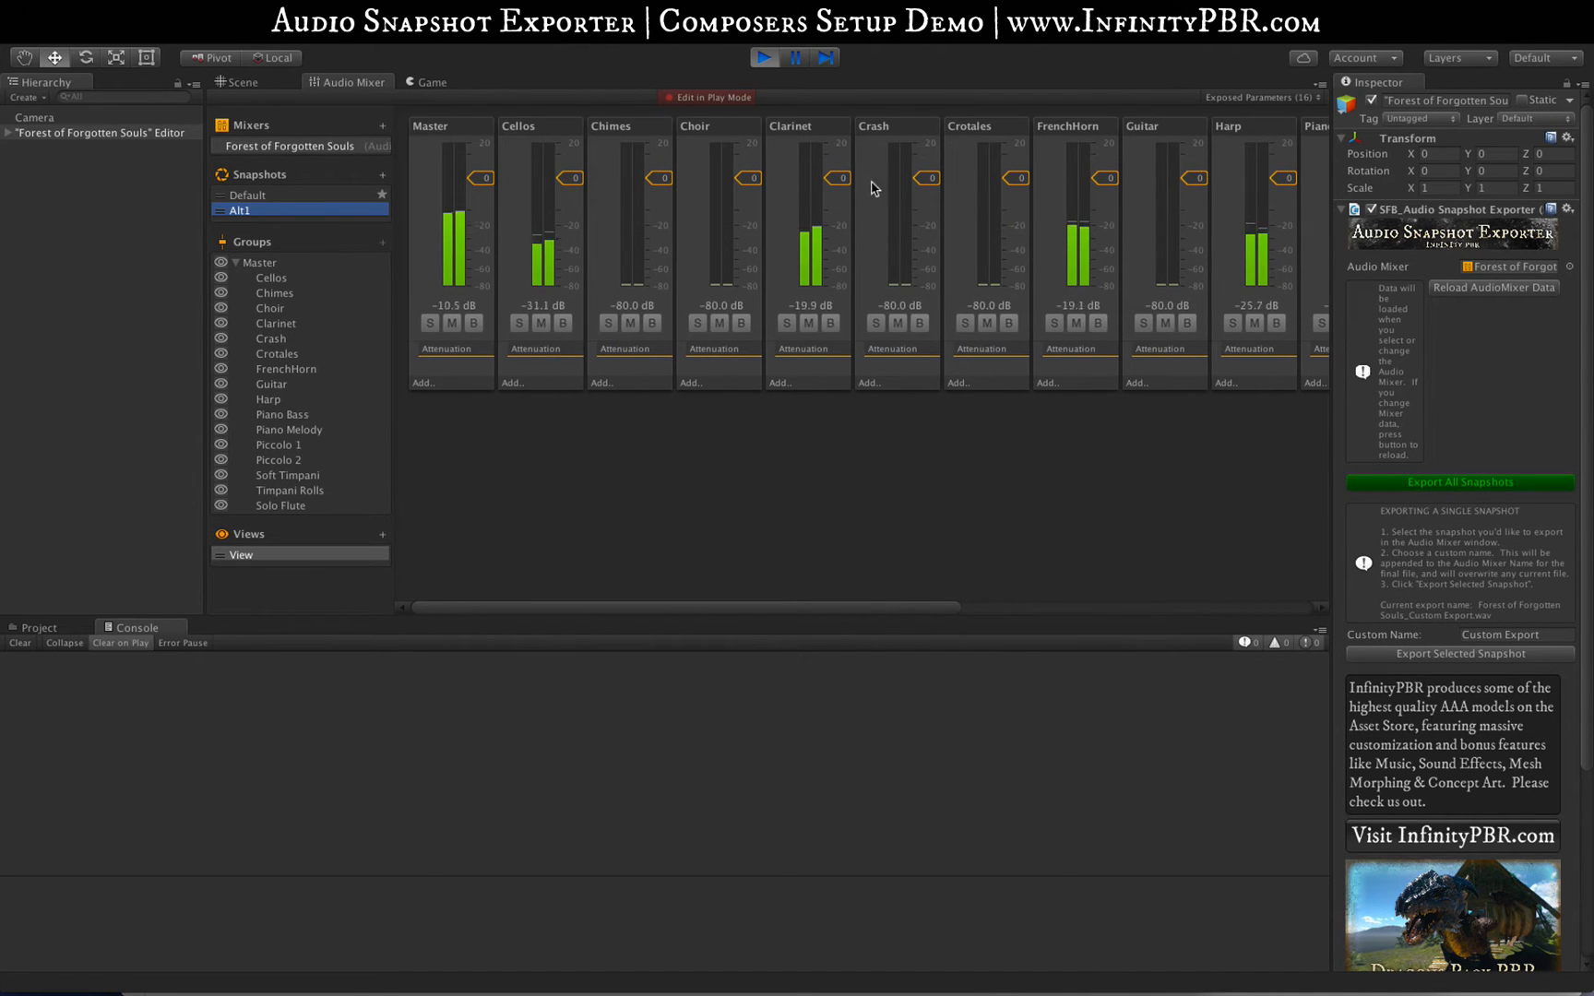
{"action": "scroll", "coordinate": [846, 188], "scroll_direction": "right", "scroll_amount": 5}
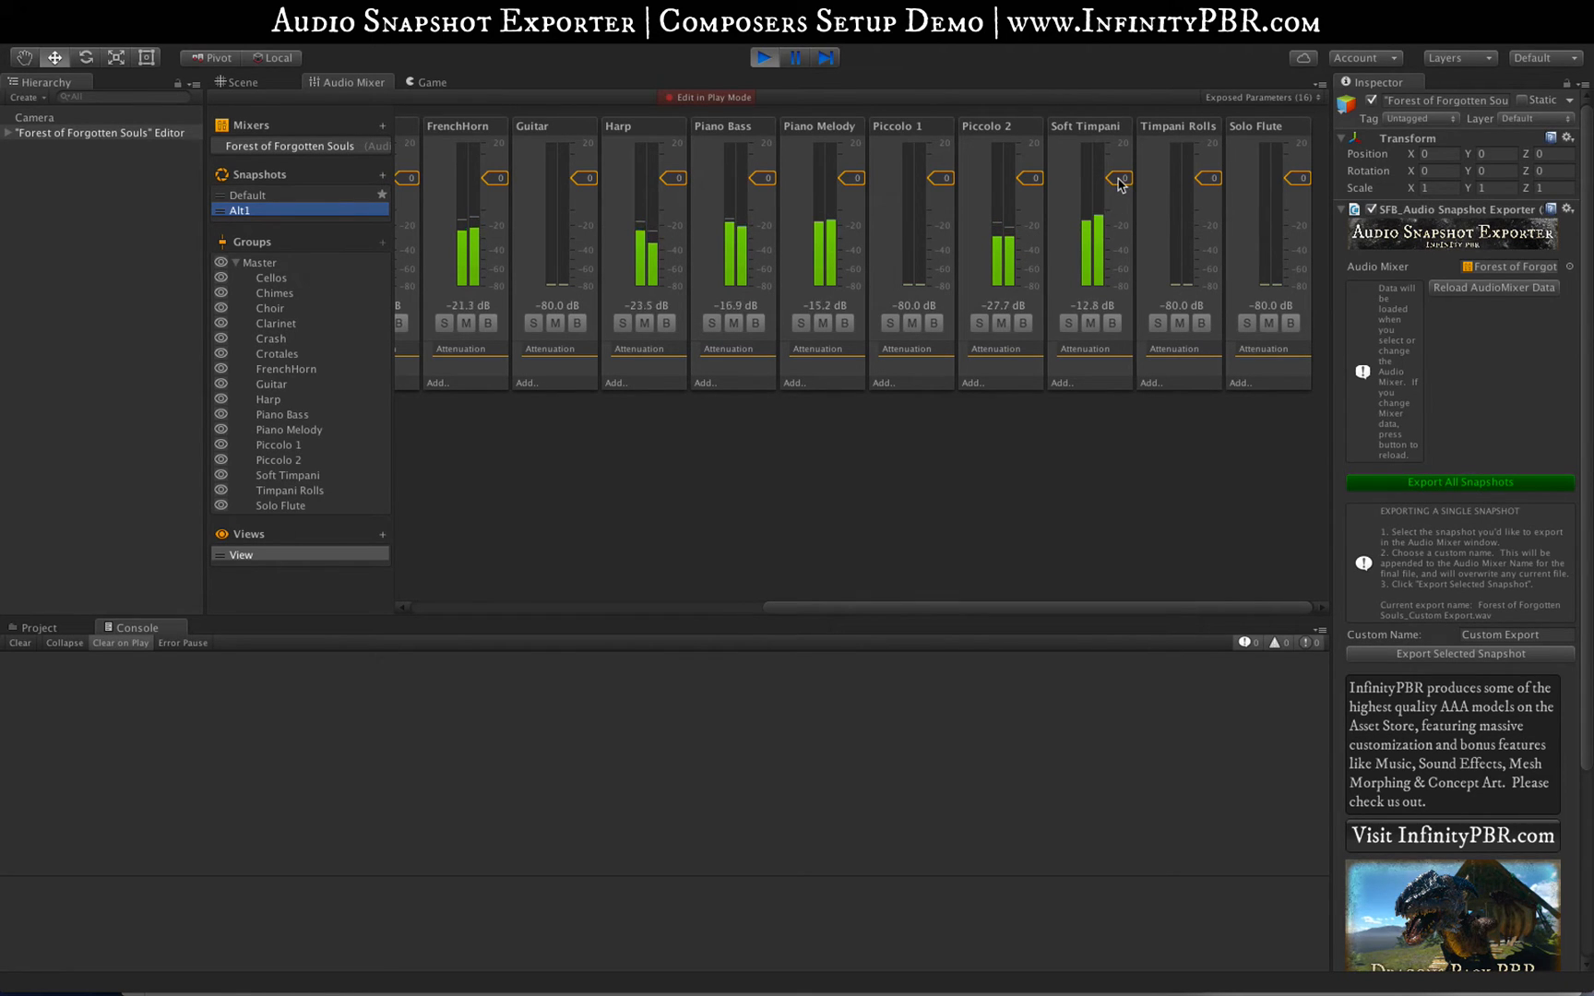
{"action": "left_click_drag", "start_coordinate": [1118, 178], "coordinate": [1118, 285]}
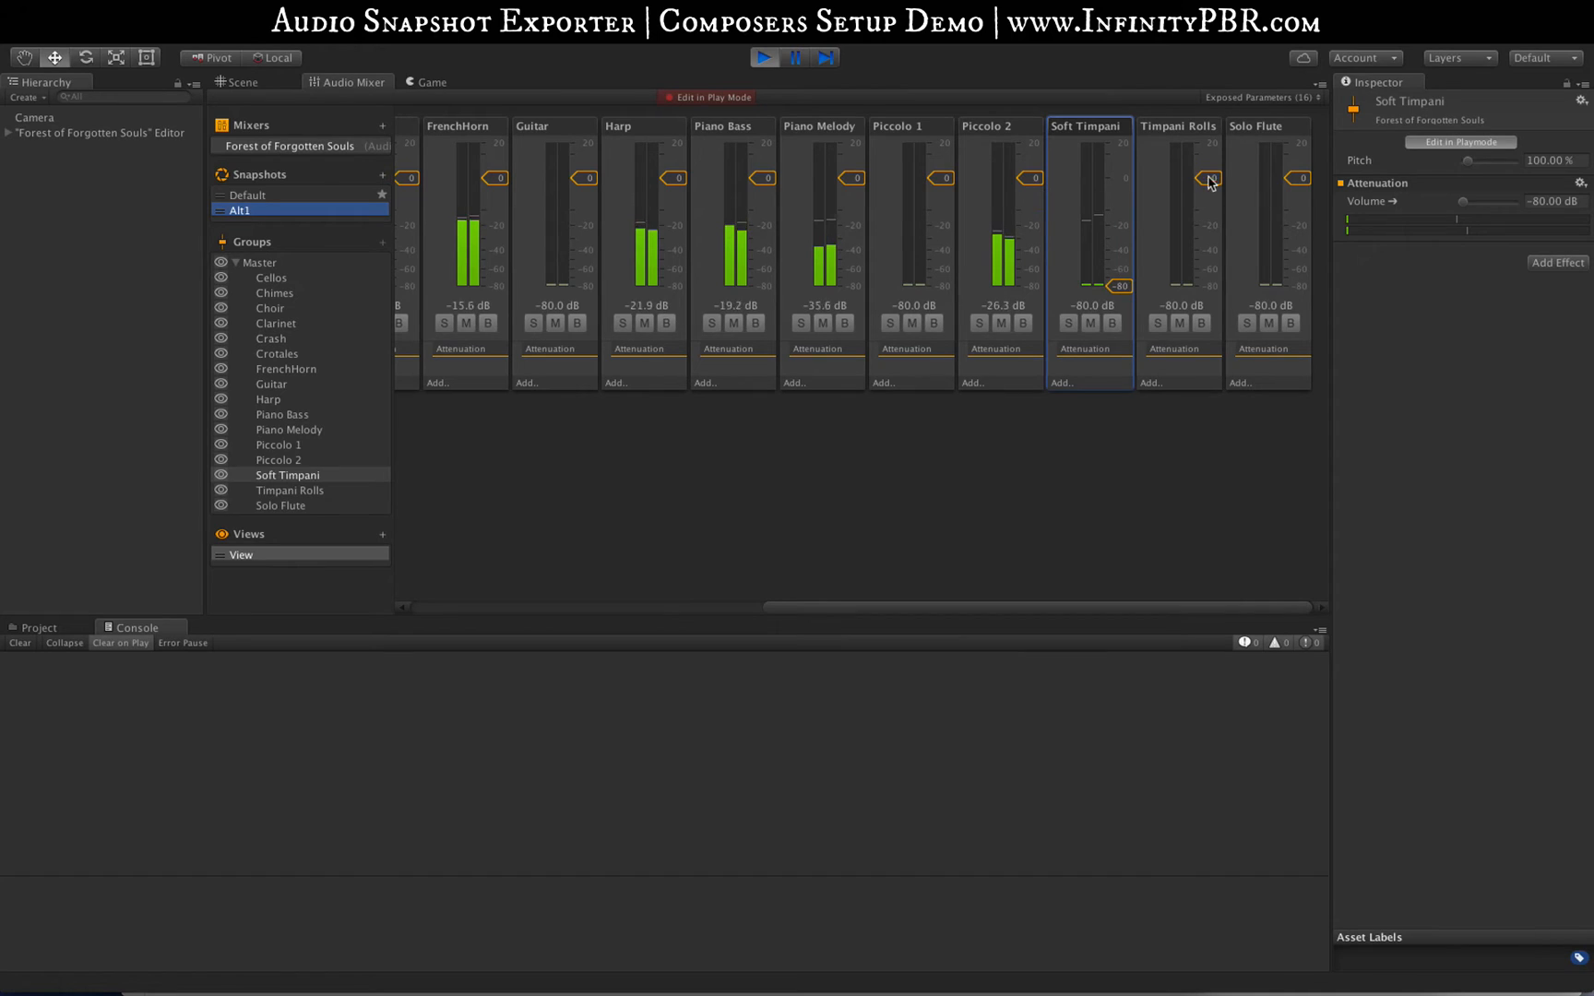
{"action": "left_click_drag", "start_coordinate": [1209, 178], "coordinate": [1206, 277]}
Step: Exit Play mode
{"action": "scroll", "coordinate": [1028, 238], "scroll_direction": "left", "scroll_amount": 5}
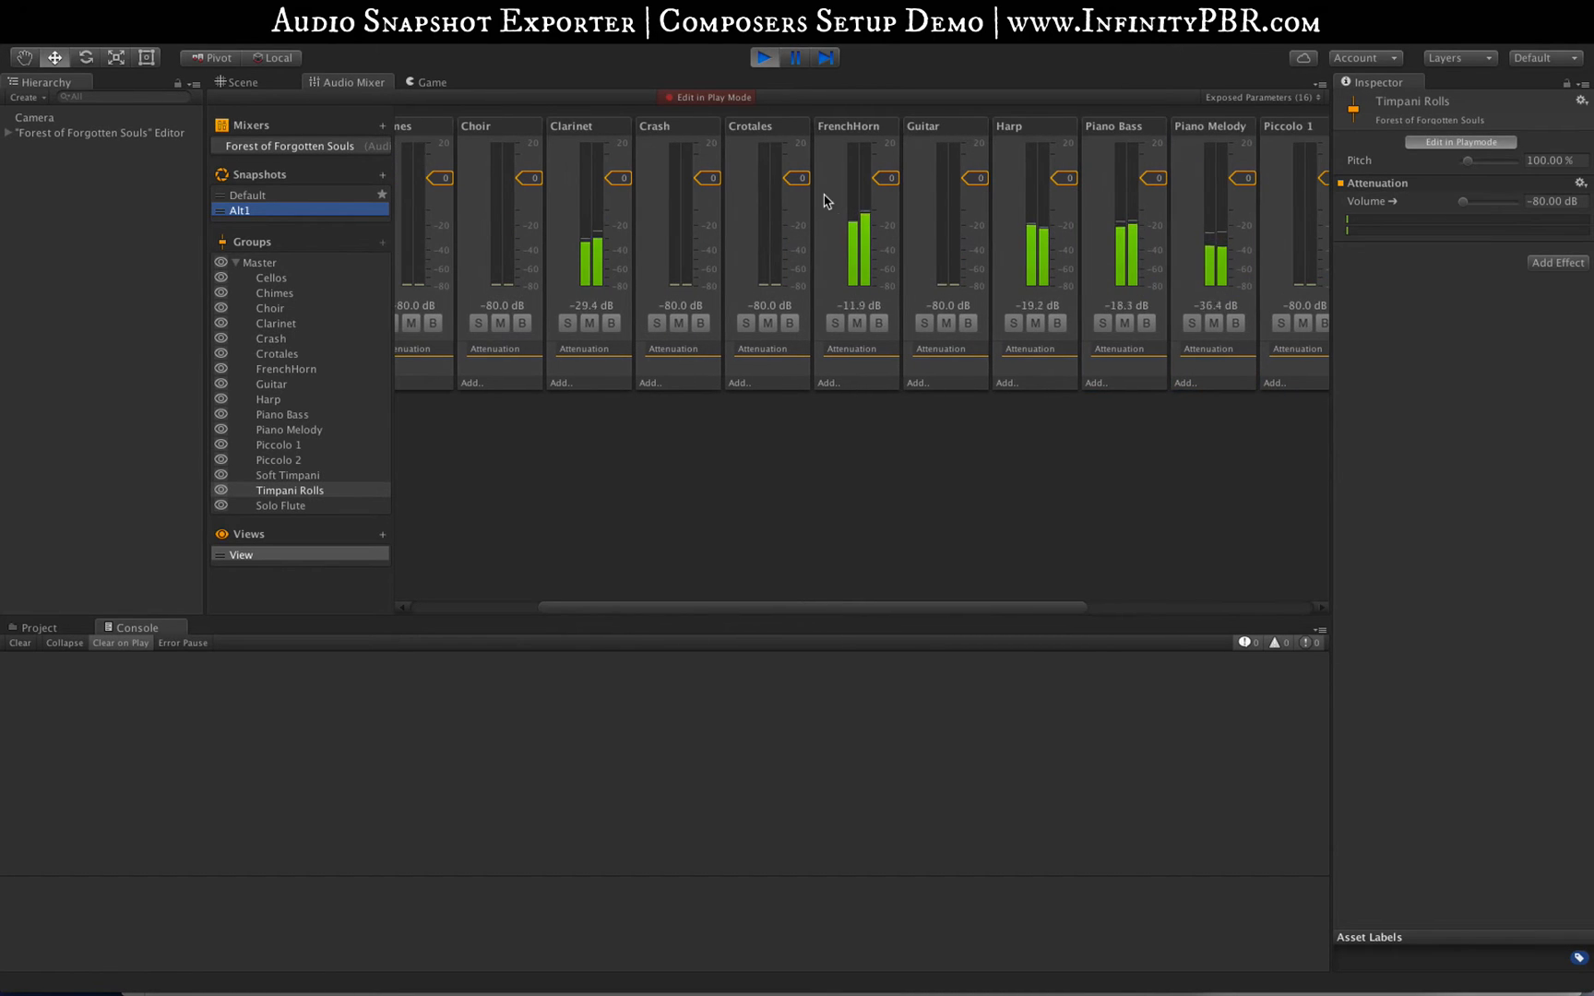
{"action": "scroll", "coordinate": [953, 202], "scroll_direction": "left", "scroll_amount": 3}
{"action": "scroll", "coordinate": [615, 182], "scroll_direction": "left", "scroll_amount": 2}
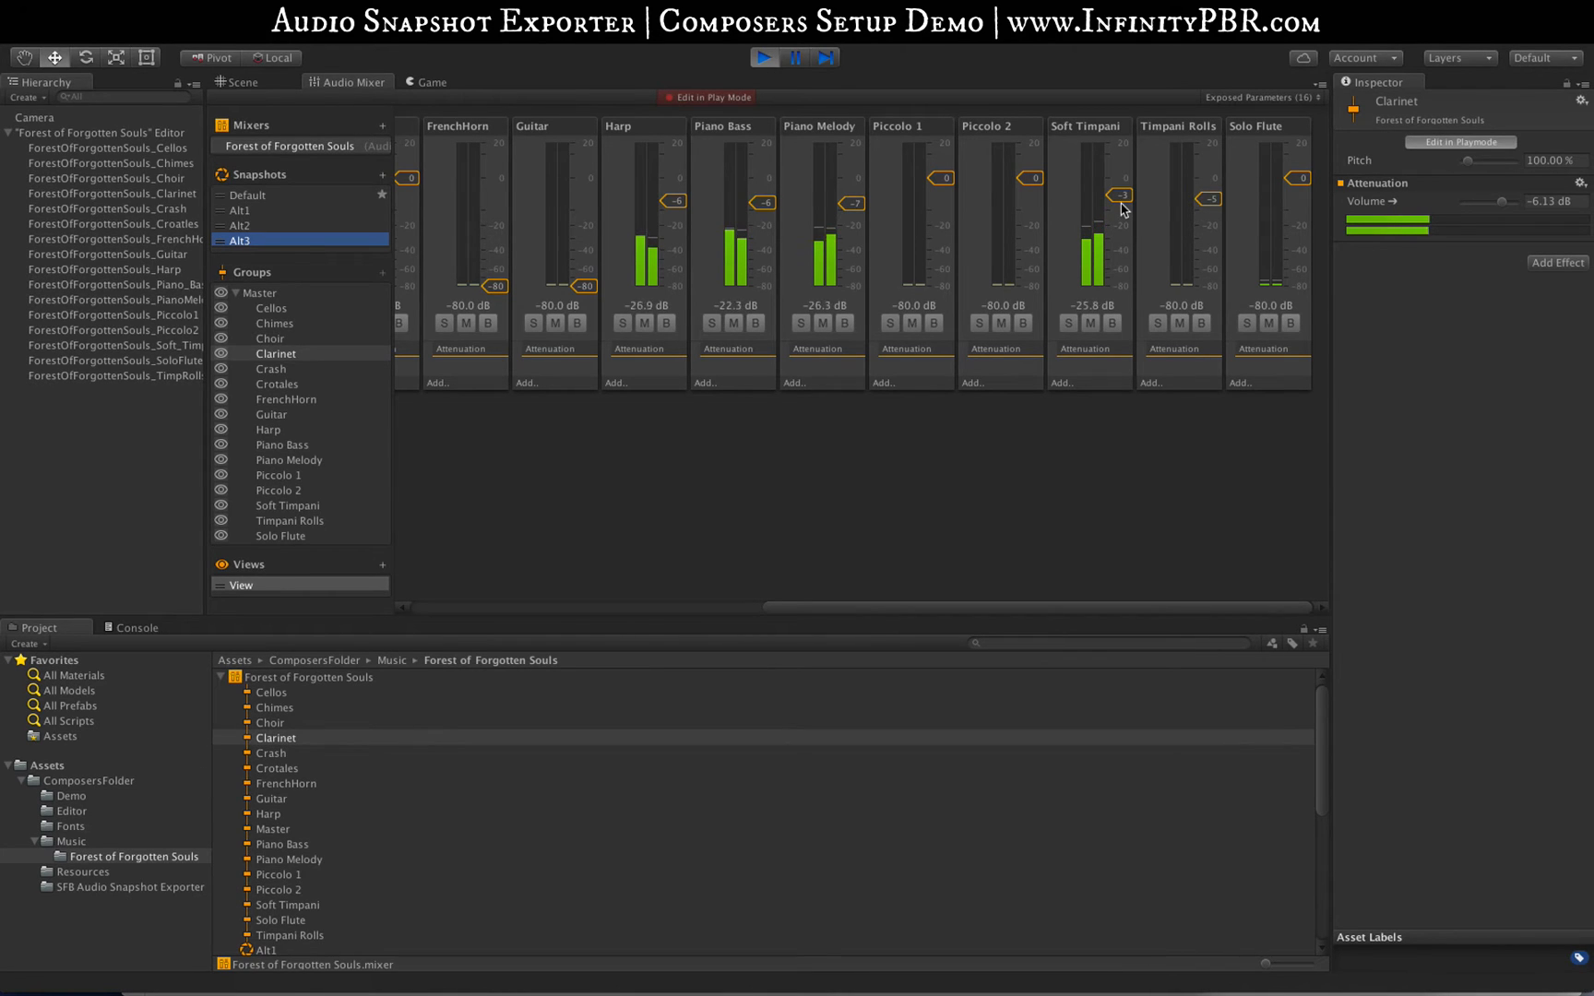
{"action": "scroll", "coordinate": [1121, 209], "scroll_direction": "left", "scroll_amount": 1}
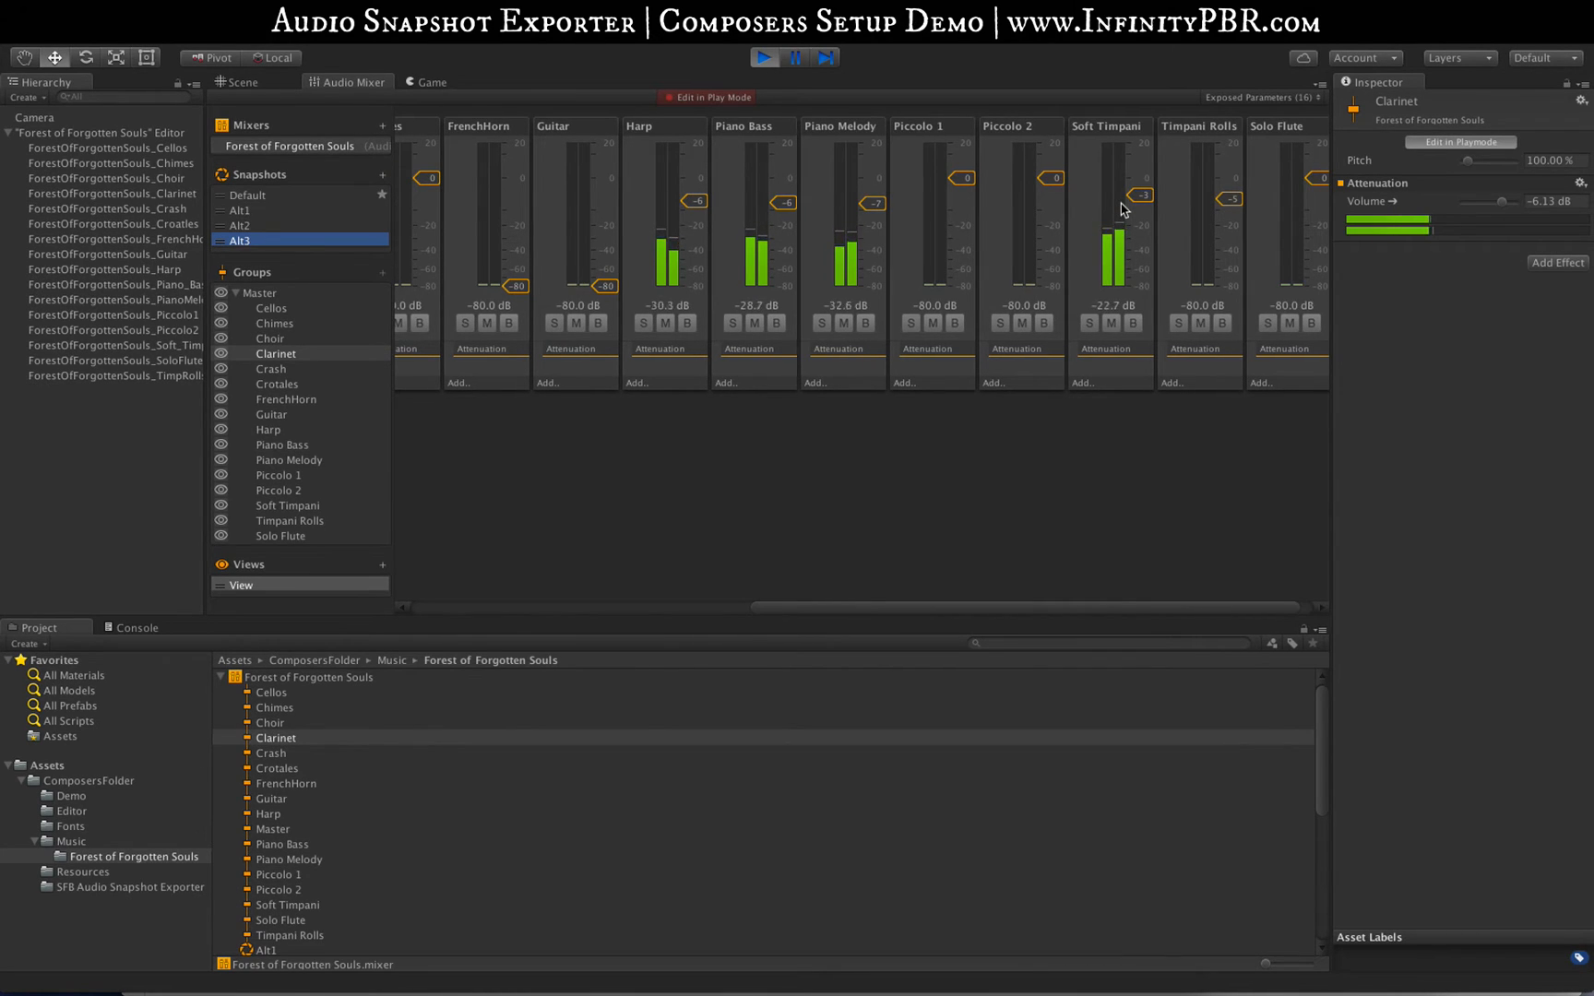
{"action": "scroll", "coordinate": [1121, 208], "scroll_direction": "left", "scroll_amount": 6}
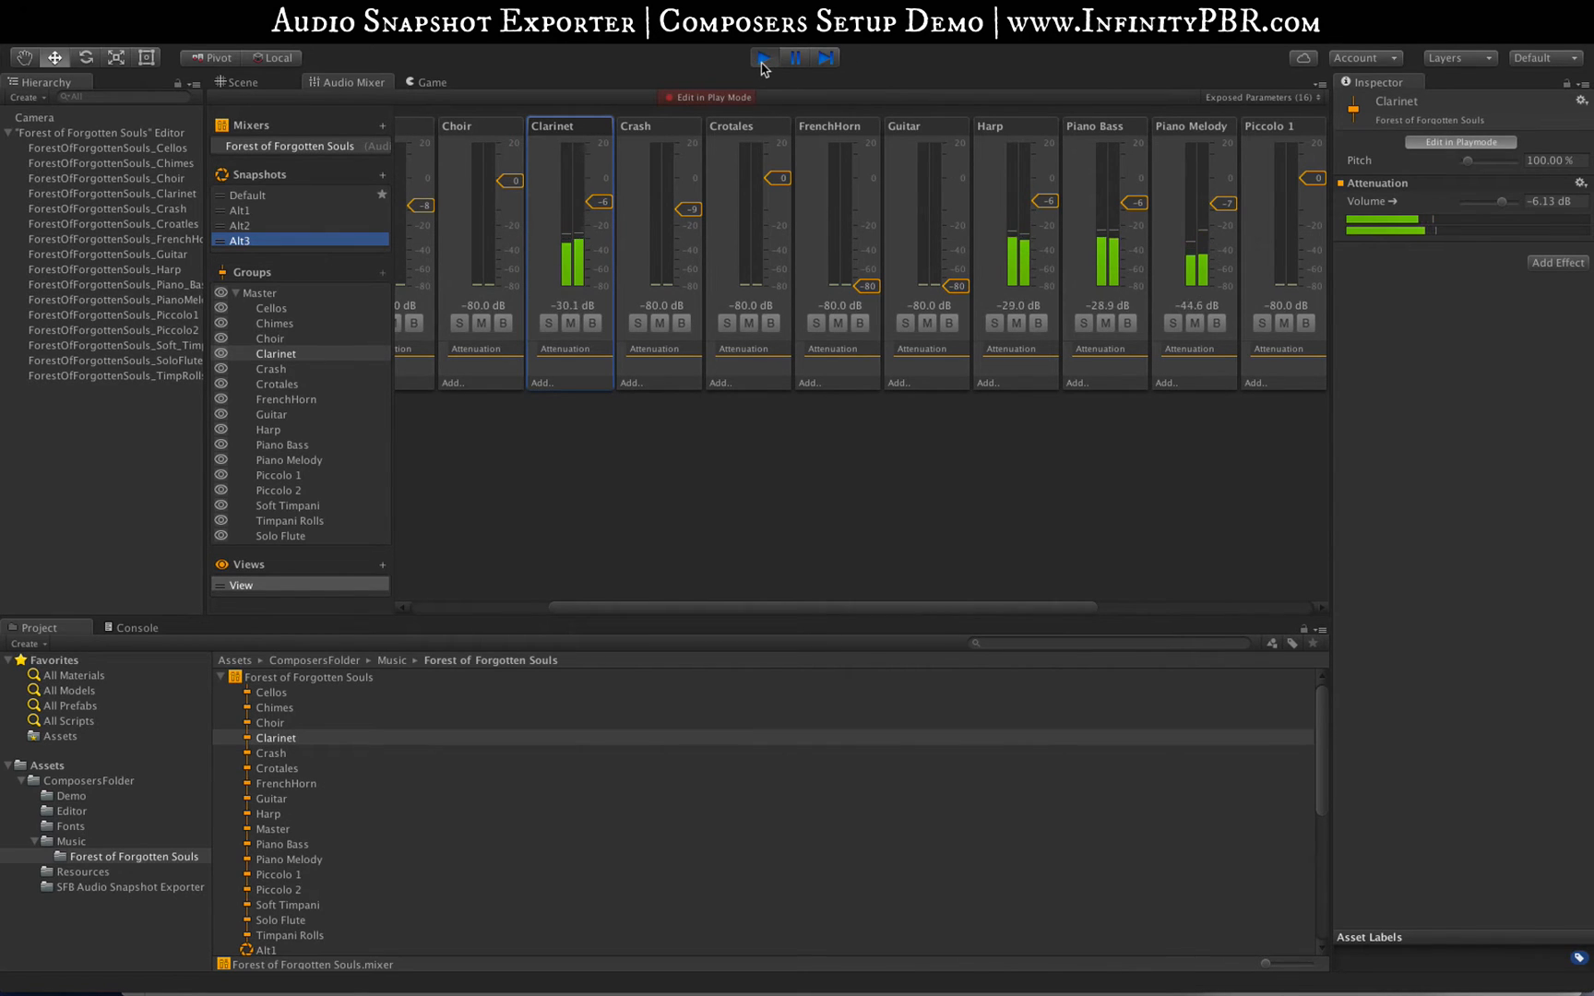
{"action": "left_click", "coordinate": [761, 61]}
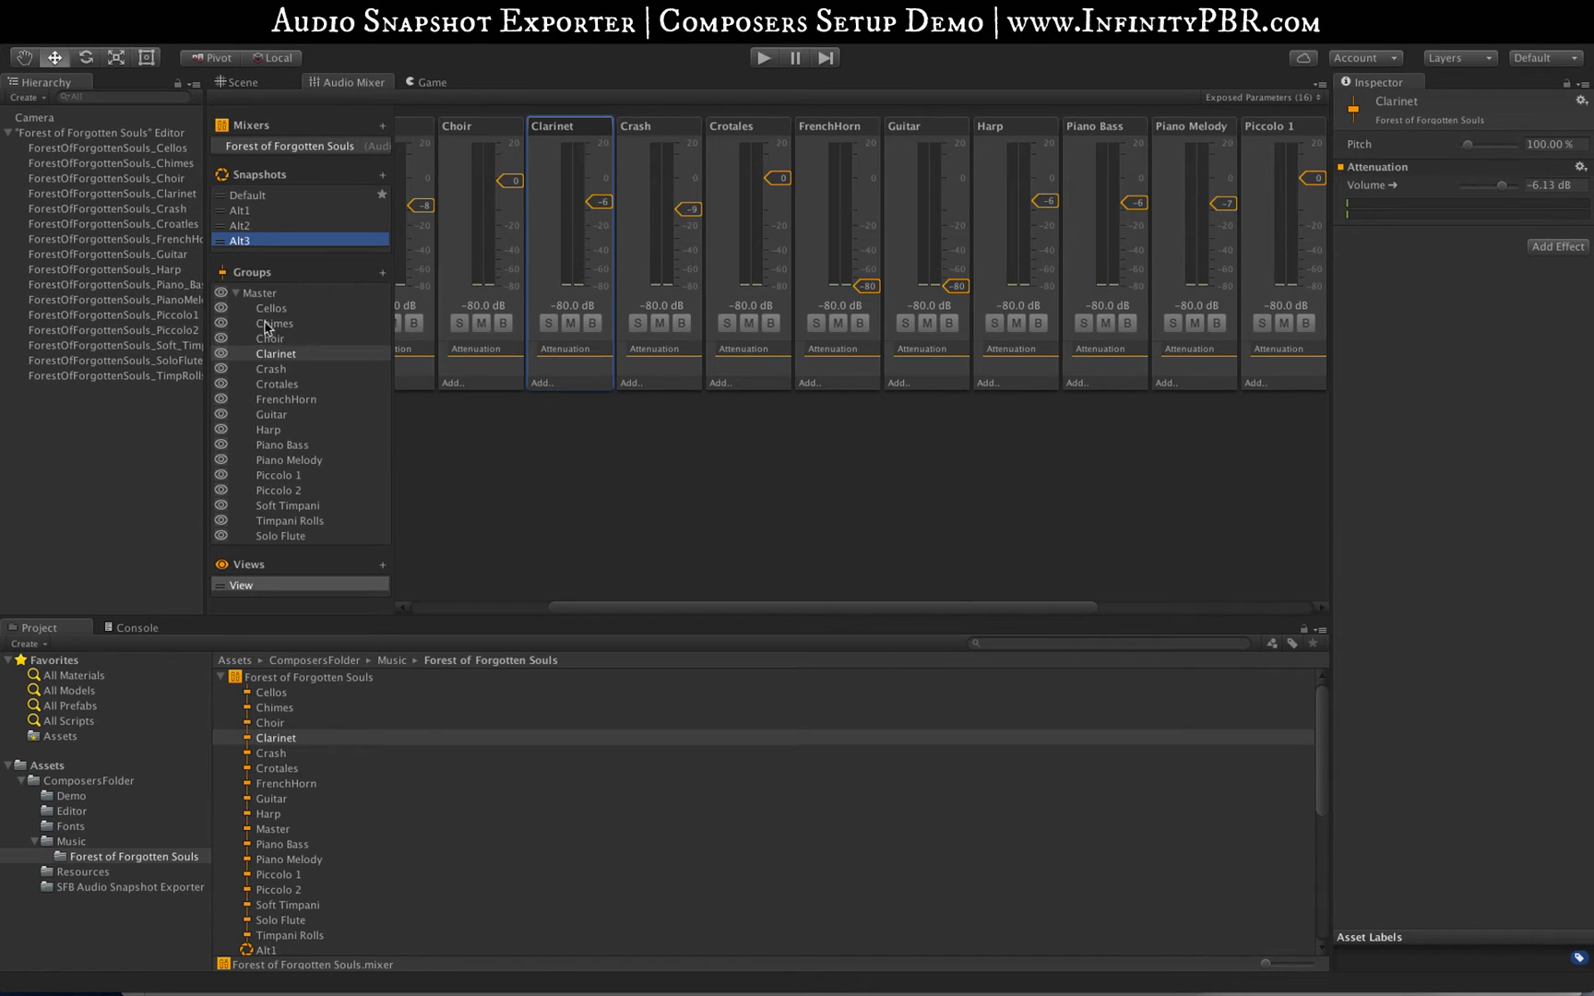
Step: Collapse the Master group and select the Alt1, Alt2, Alt3 and Default snapshots in turn
{"action": "left_click", "coordinate": [235, 292]}
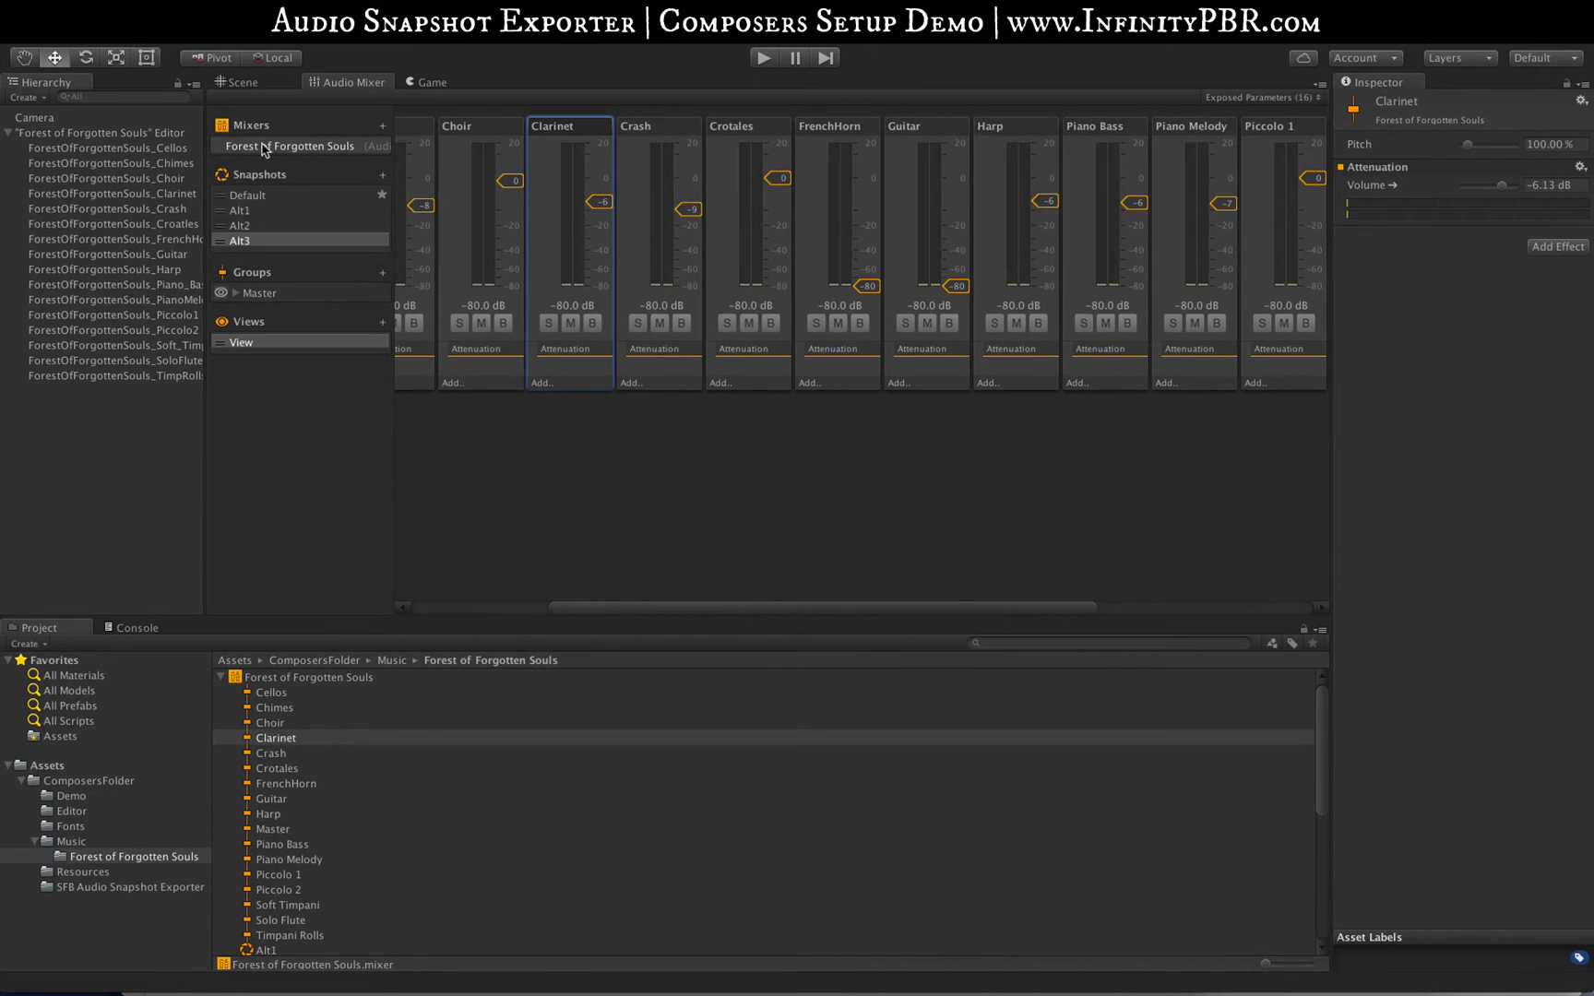
{"action": "left_click", "coordinate": [239, 209]}
{"action": "left_click", "coordinate": [240, 225]}
{"action": "left_click", "coordinate": [241, 239]}
{"action": "left_click", "coordinate": [248, 197]}
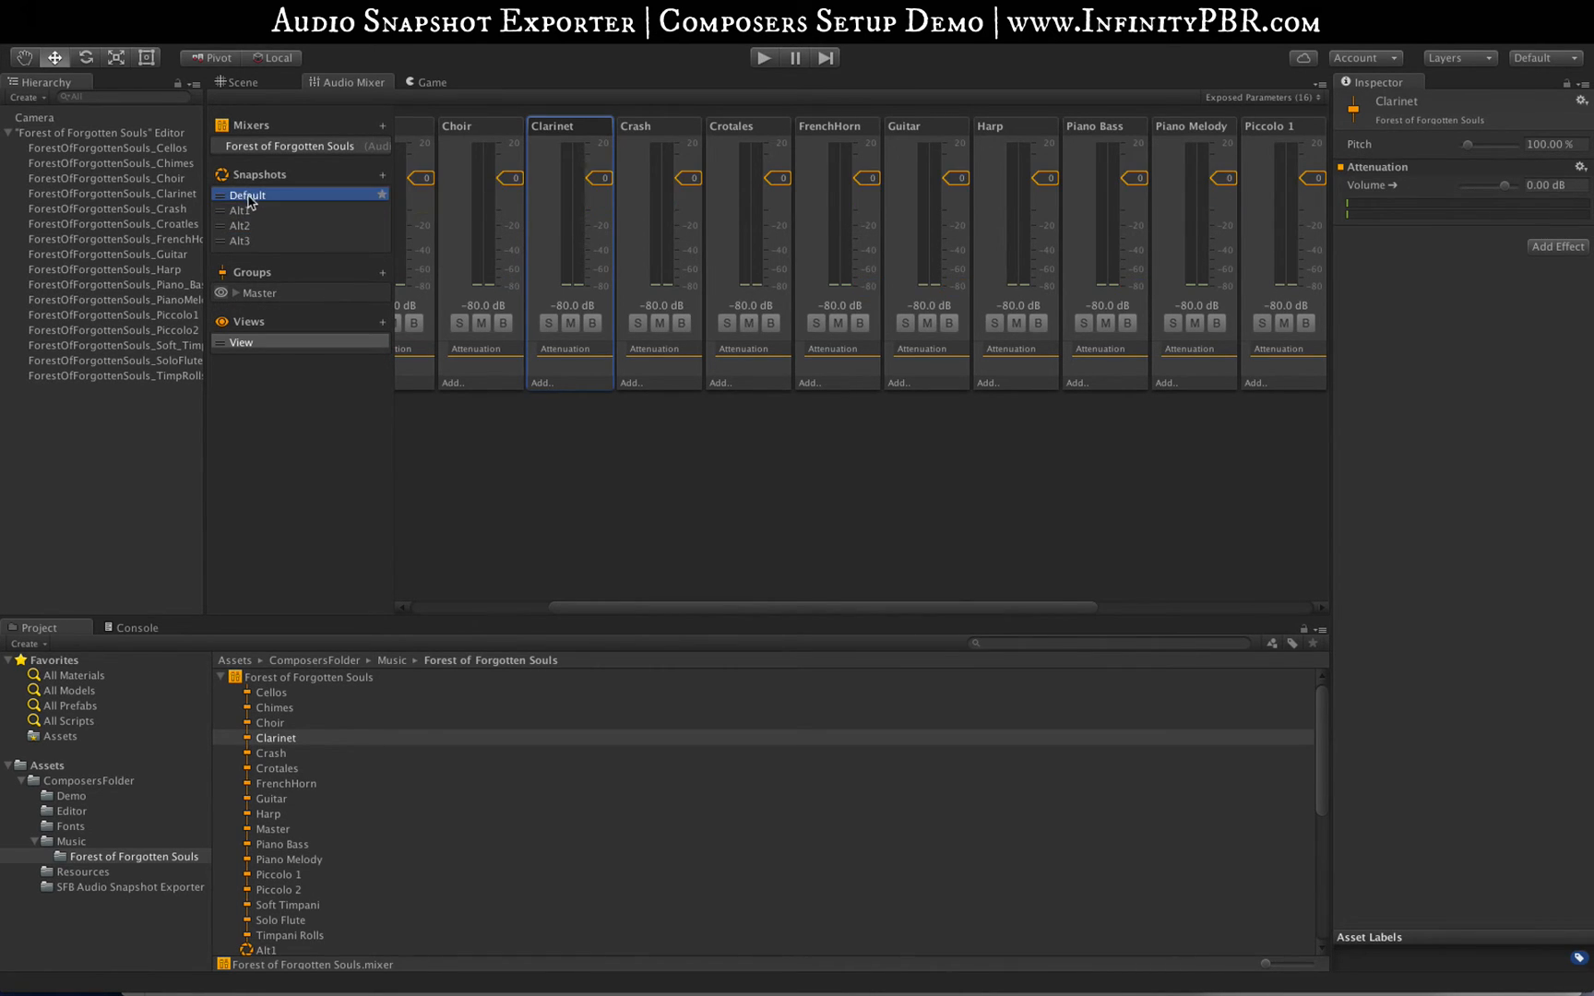
Step: Start Play mode again, switch back to the Audio Mixer and turn on Edit in Play Mode
{"action": "left_click", "coordinate": [764, 58]}
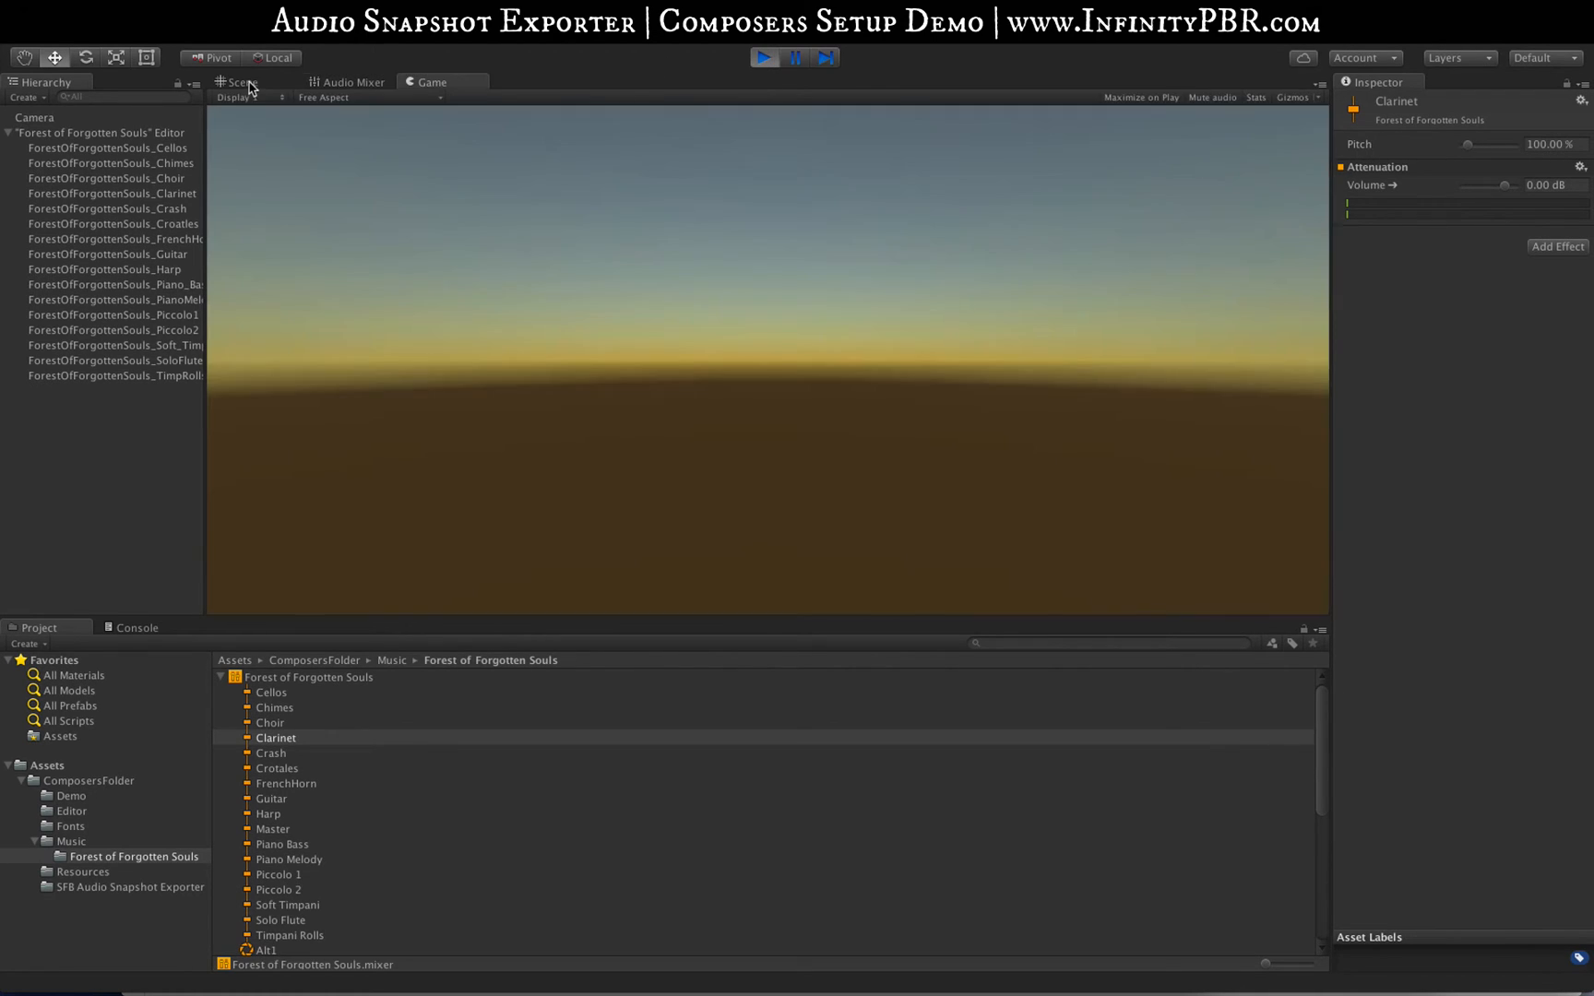
{"action": "left_click", "coordinate": [247, 85]}
{"action": "left_click", "coordinate": [339, 82]}
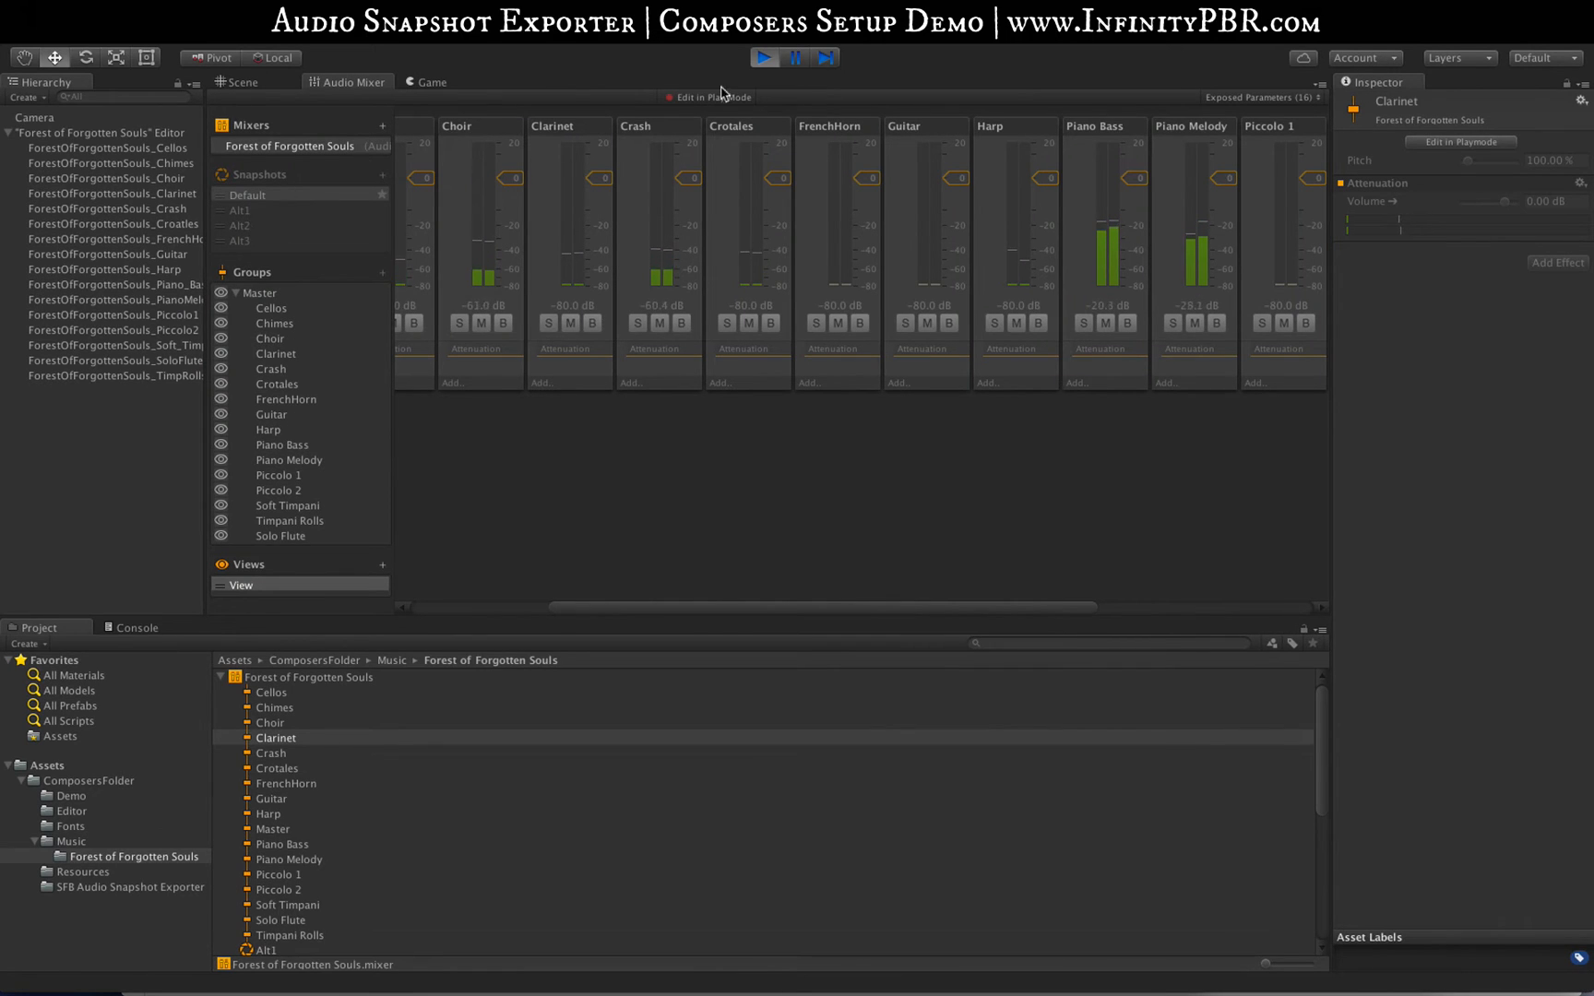
{"action": "left_click", "coordinate": [695, 98]}
Step: Audition the Alt1, Alt2, Alt3 and Default snapshots by switching between them during playback
{"action": "left_click", "coordinate": [251, 210]}
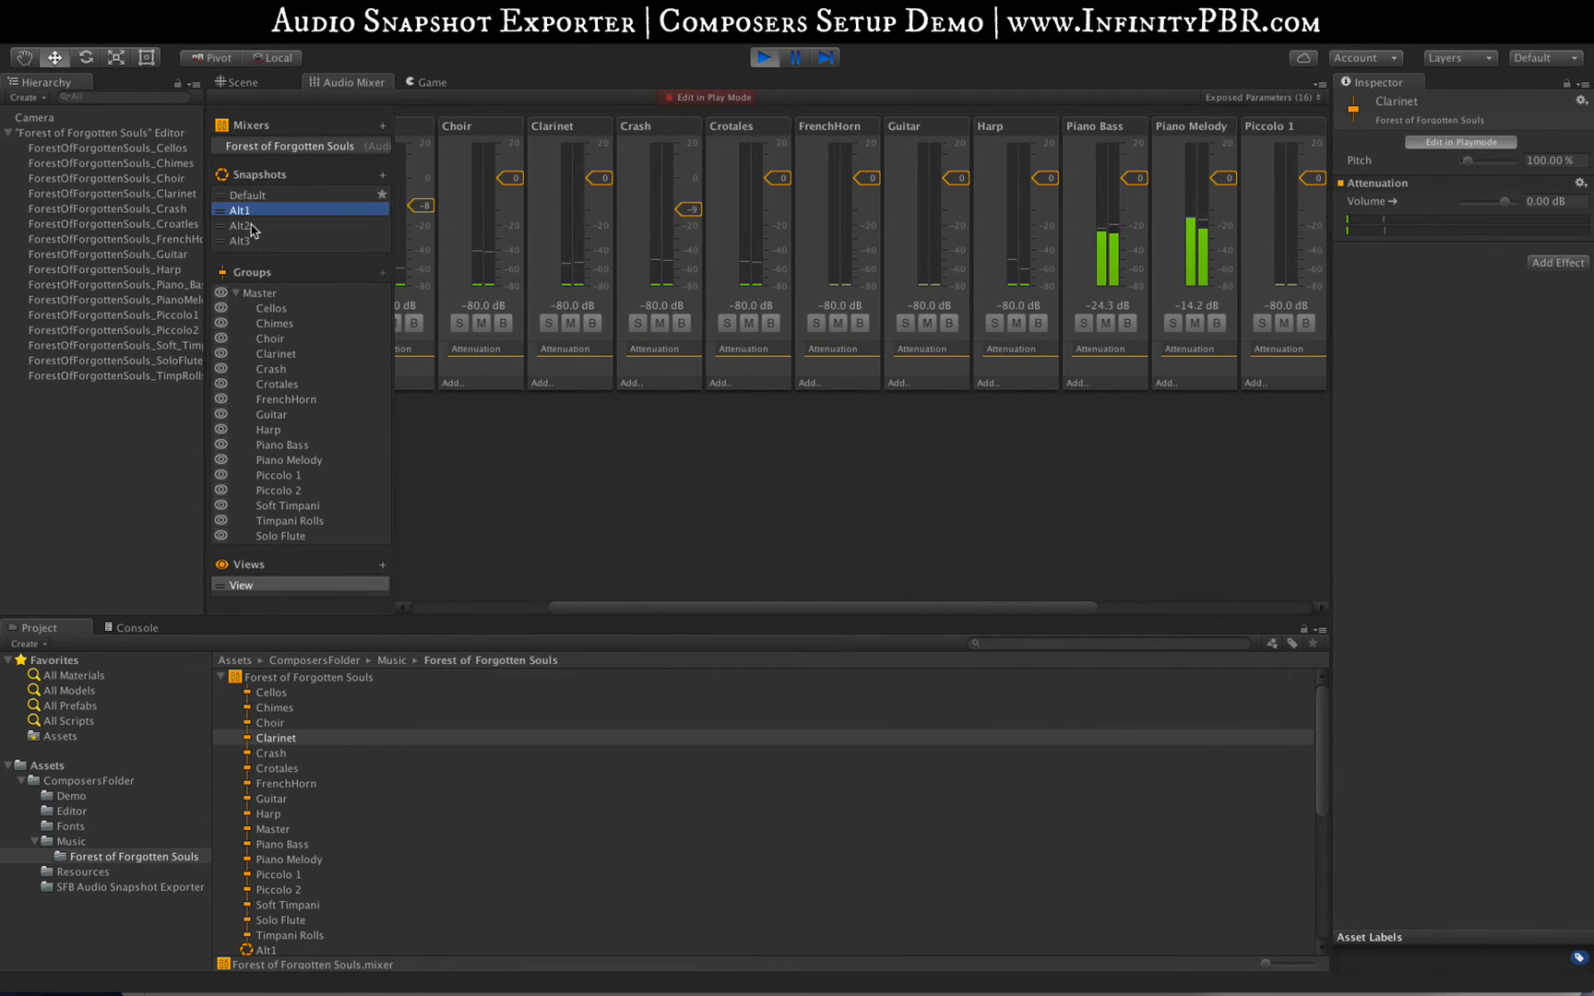
{"action": "left_click", "coordinate": [252, 227]}
{"action": "left_click", "coordinate": [250, 241]}
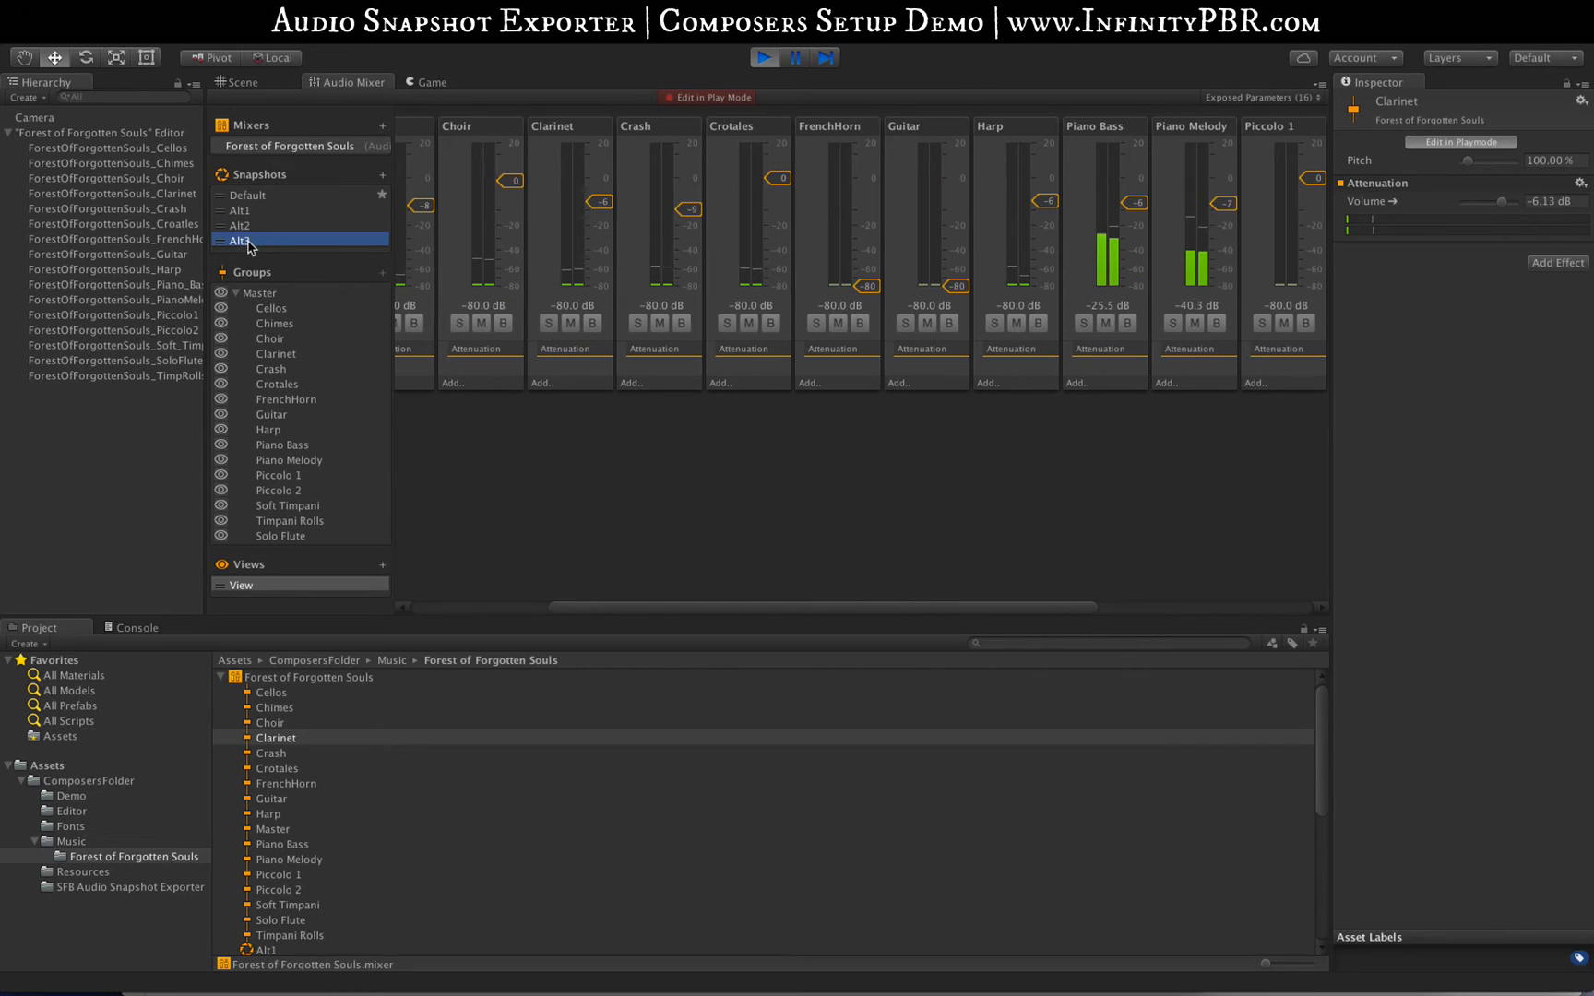
{"action": "left_click", "coordinate": [262, 197]}
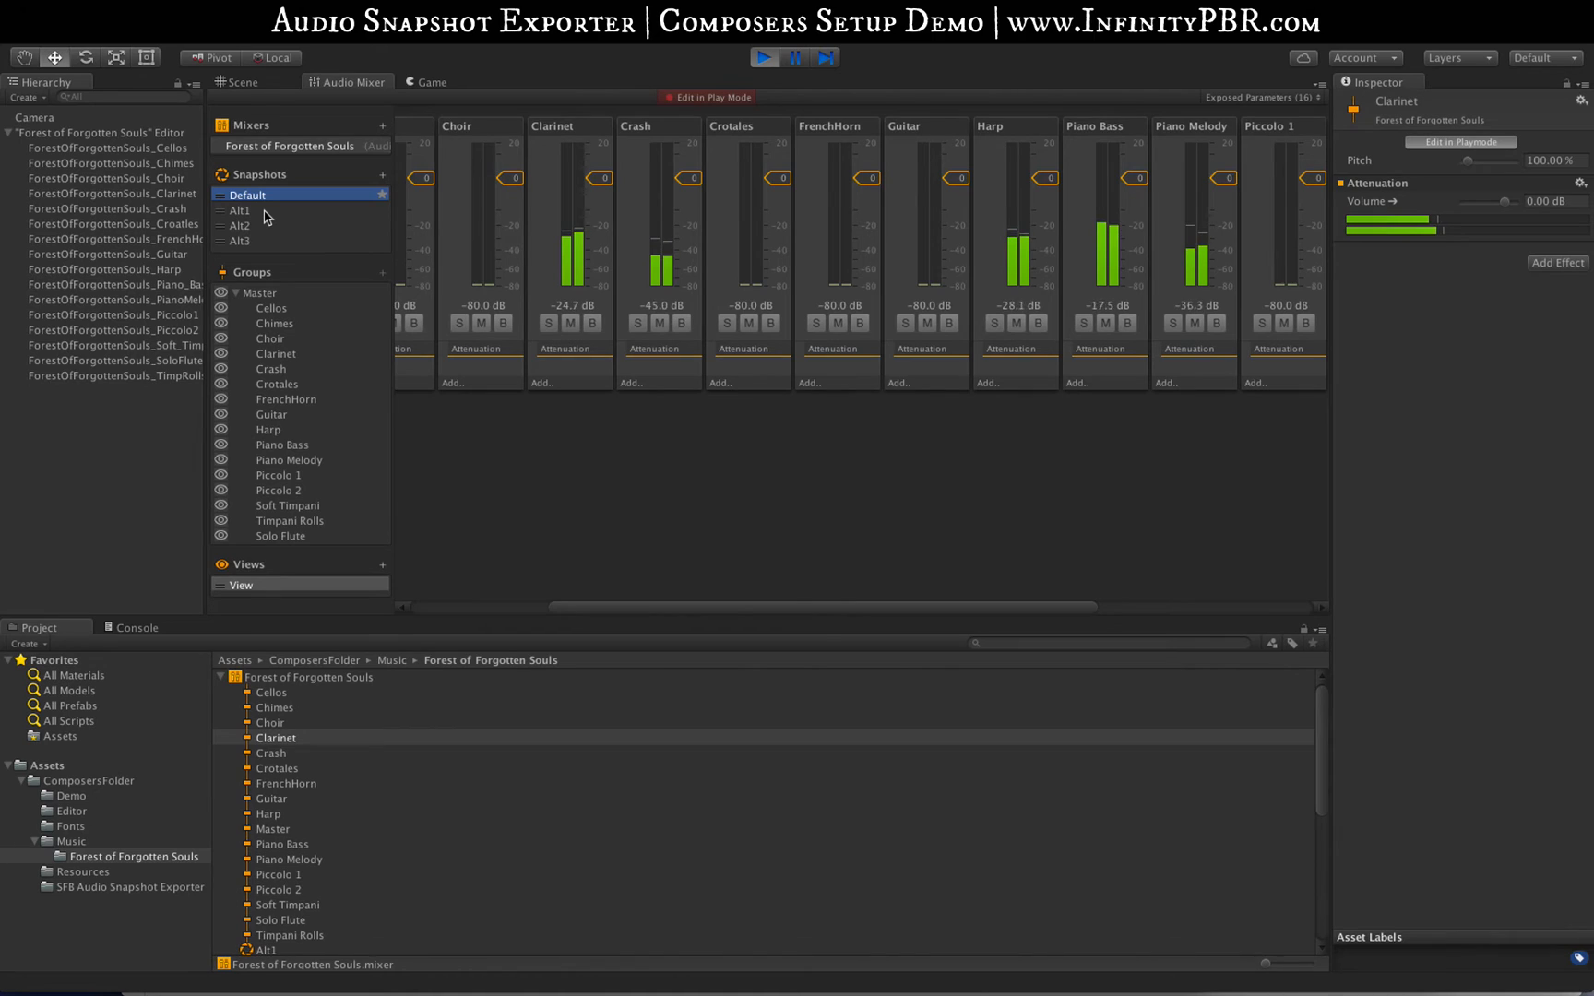
{"action": "left_click", "coordinate": [242, 210]}
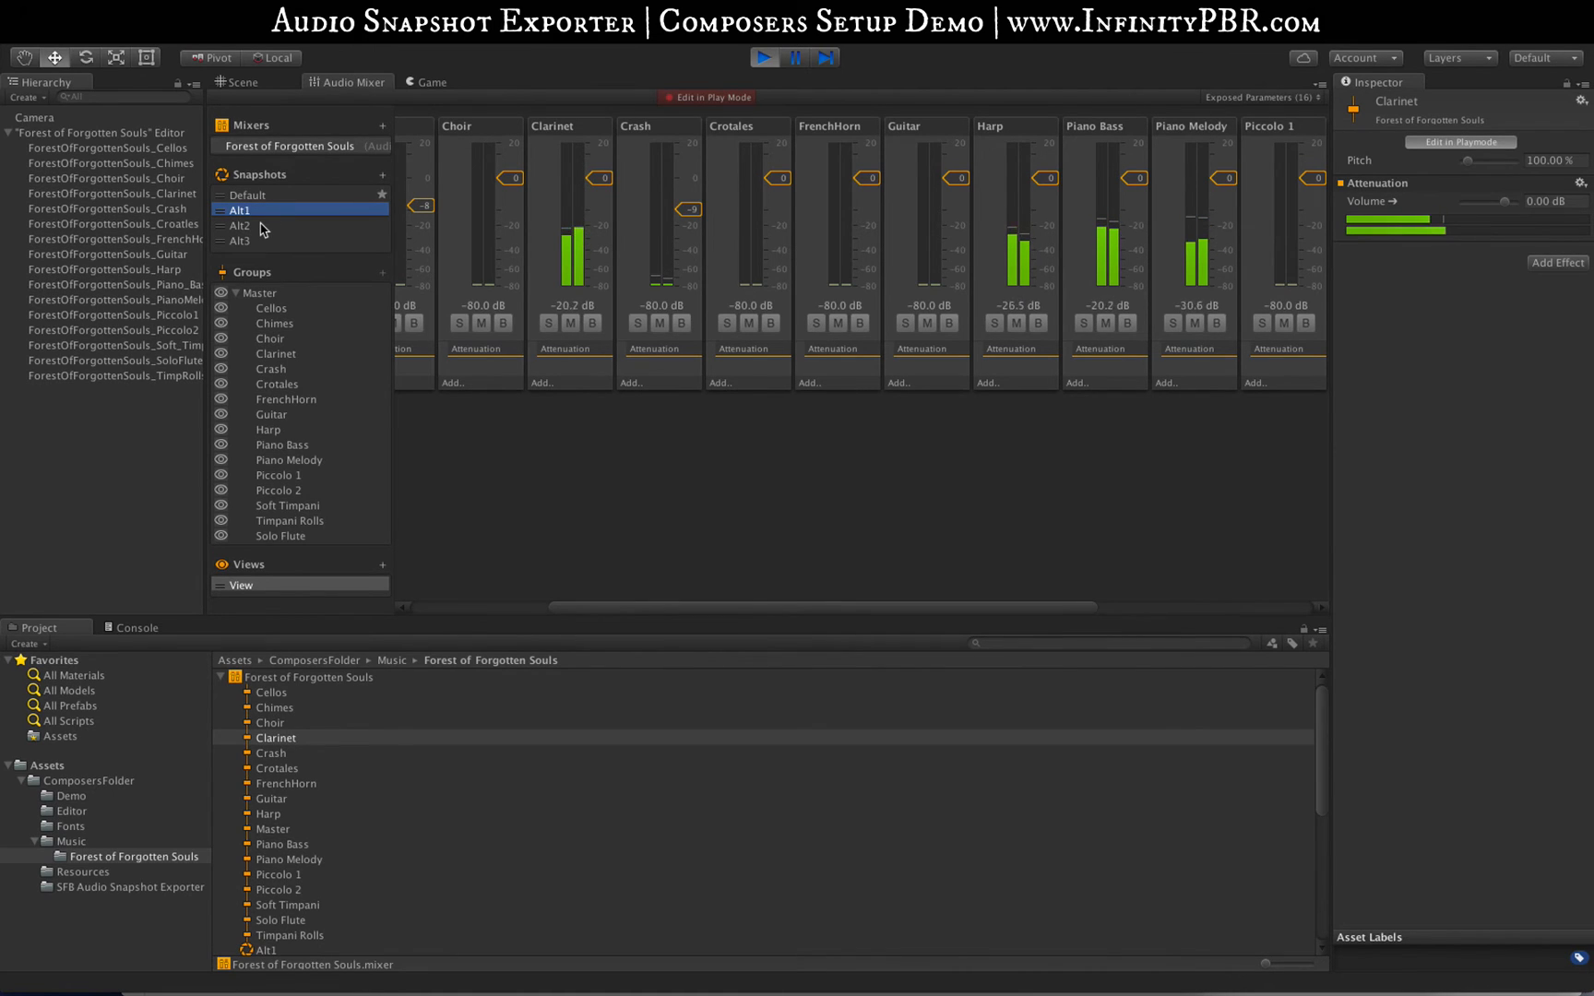
{"action": "left_click", "coordinate": [262, 226]}
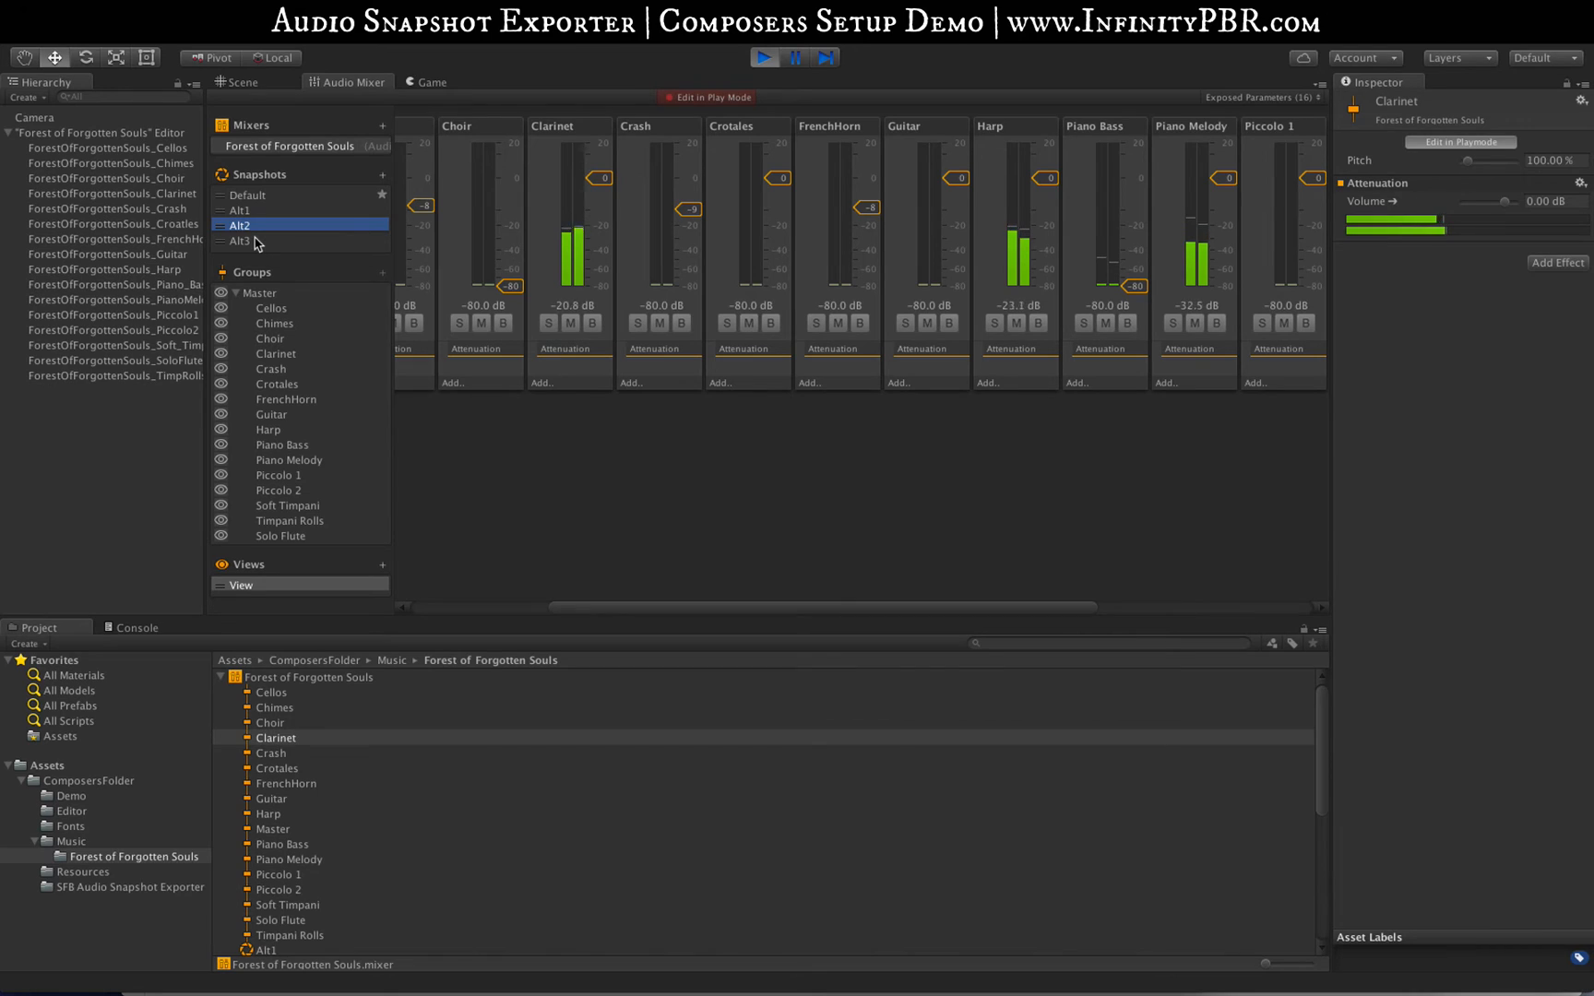
{"action": "left_click", "coordinate": [257, 242]}
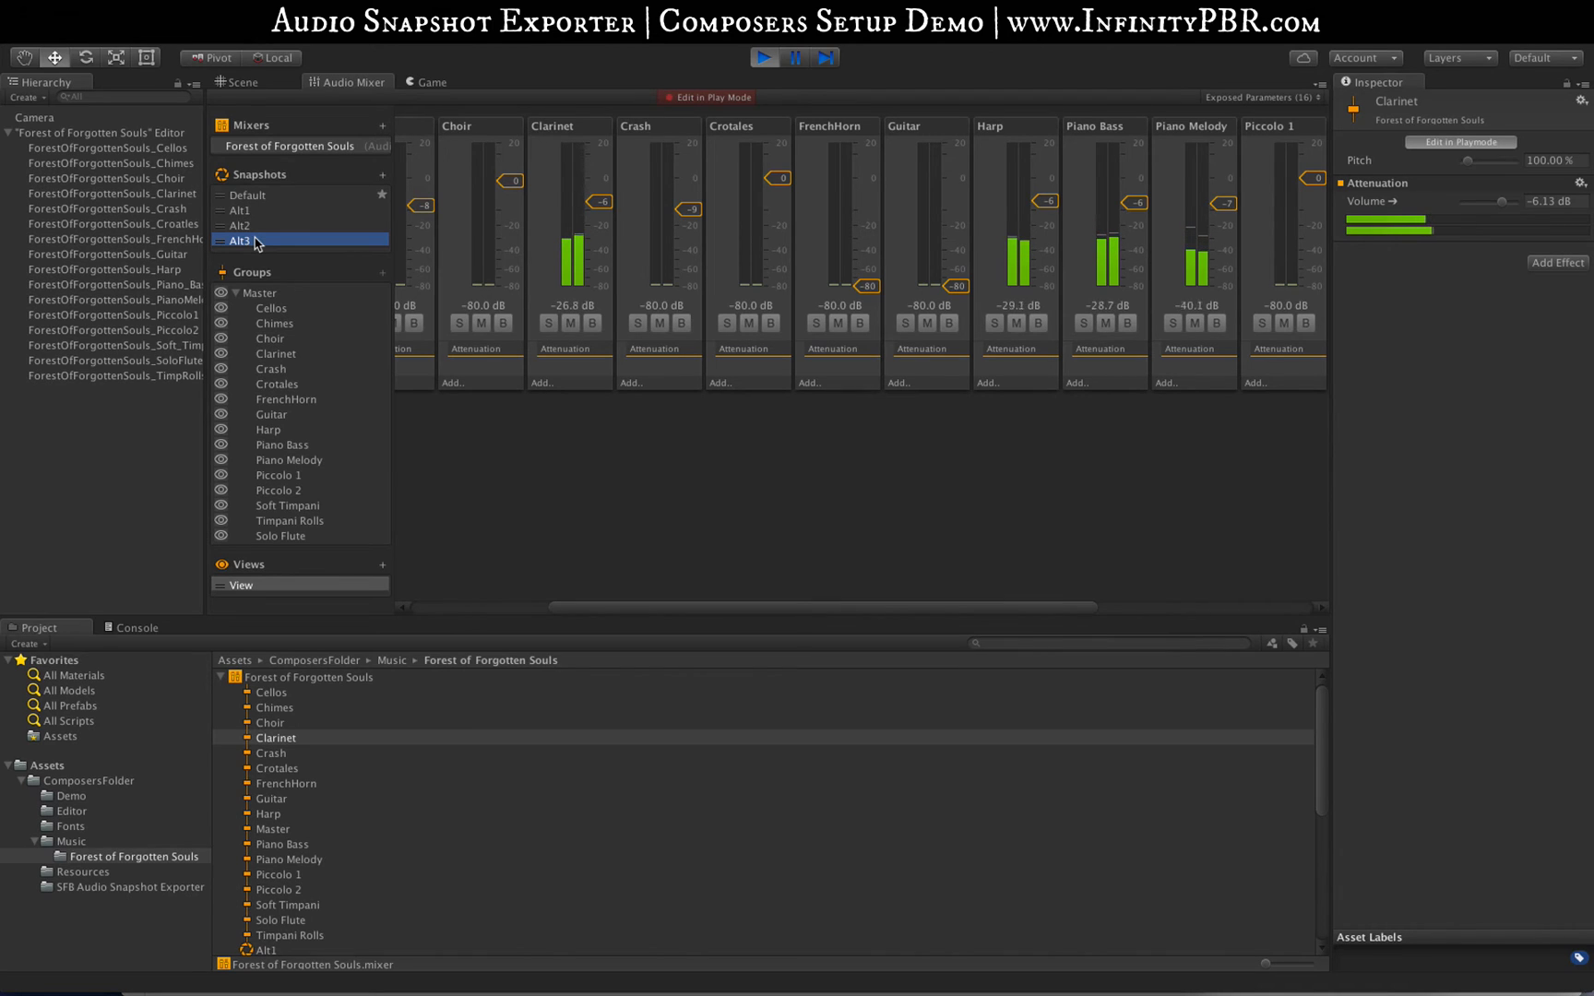
Step: Stop Play mode, select the Forest of Forgotten Souls Editor object and collapse its children
{"action": "left_click", "coordinate": [762, 59]}
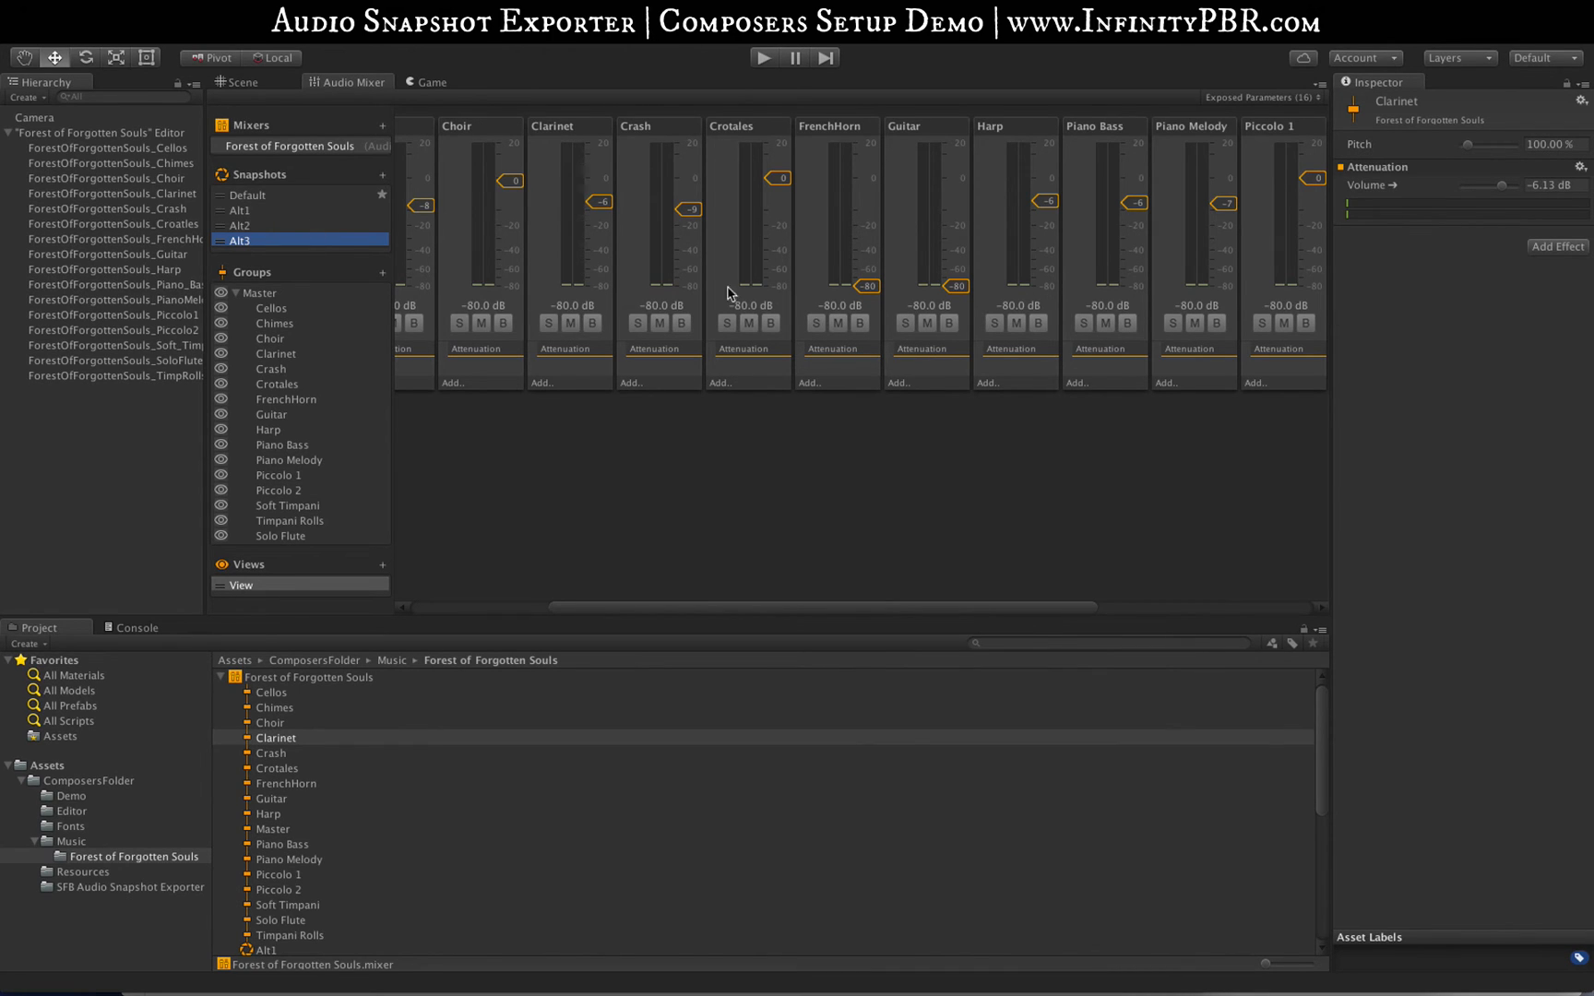
{"action": "scroll", "coordinate": [850, 309], "scroll_direction": "right", "scroll_amount": 5}
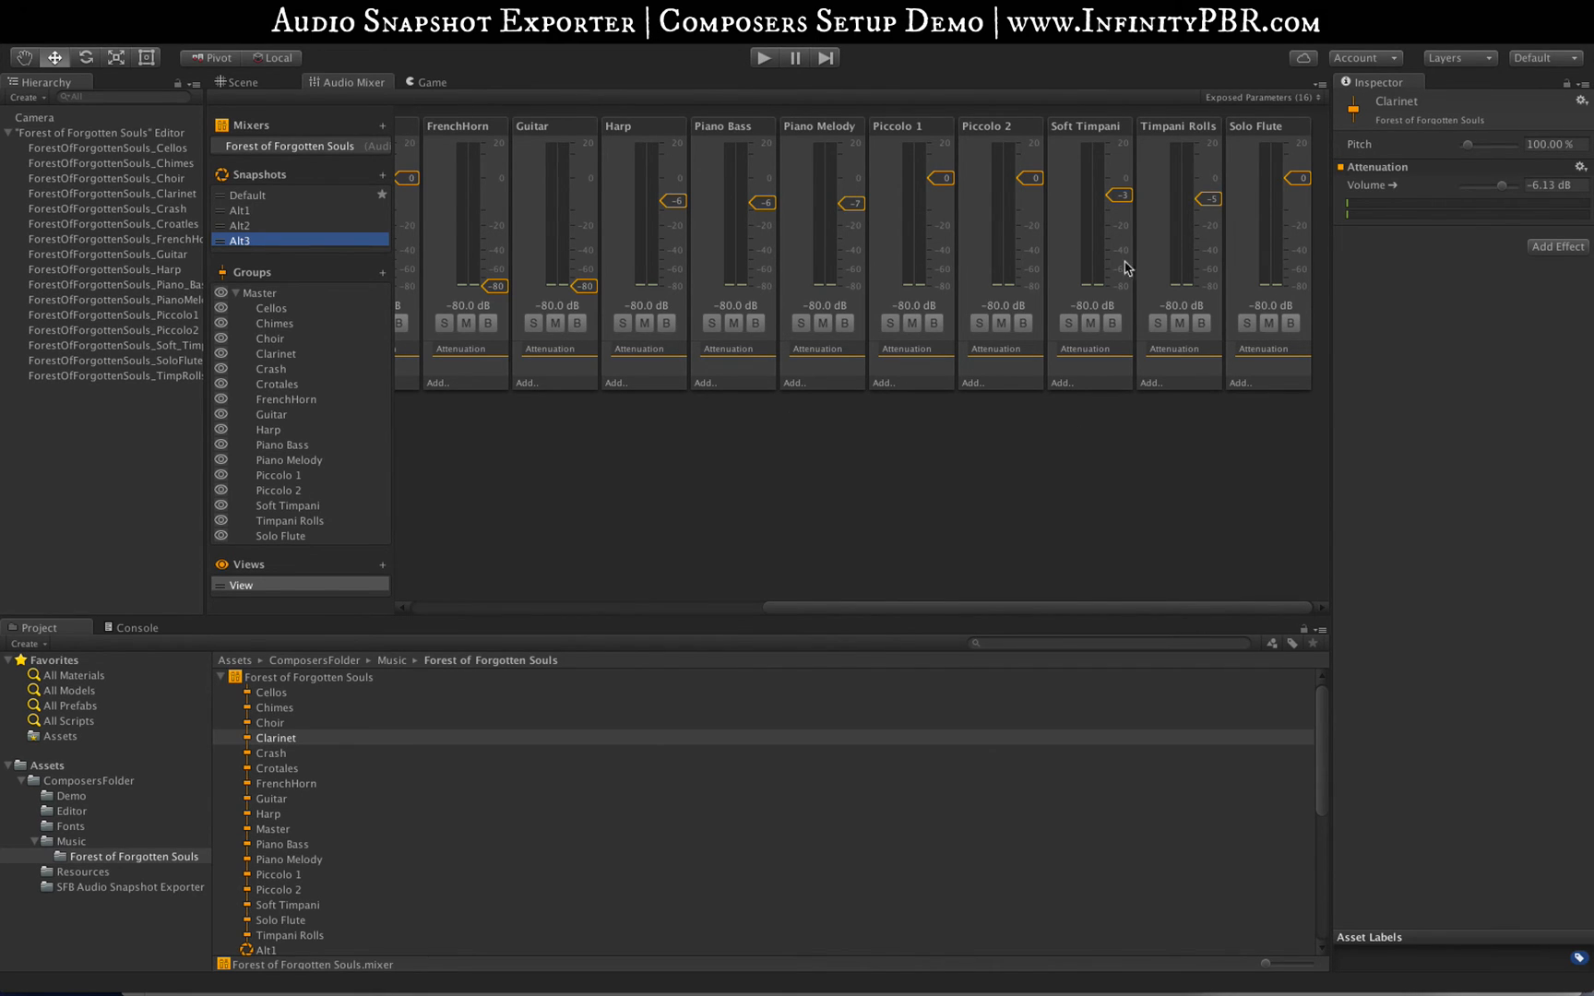
{"action": "left_click", "coordinate": [51, 132]}
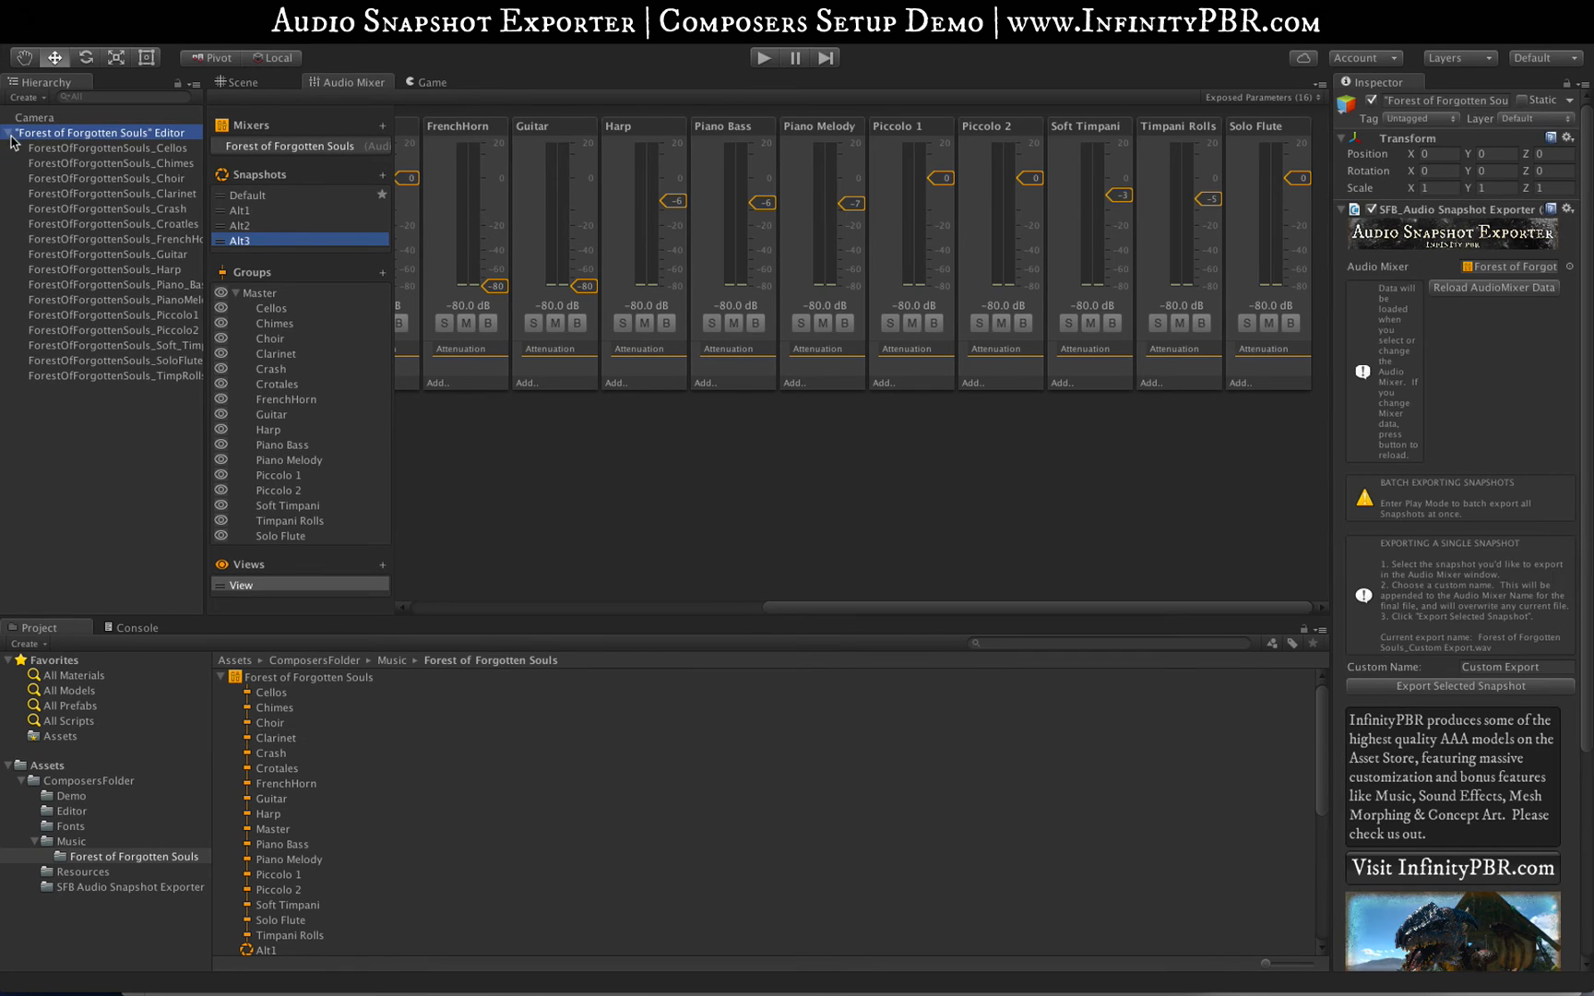
{"action": "left_click", "coordinate": [9, 135]}
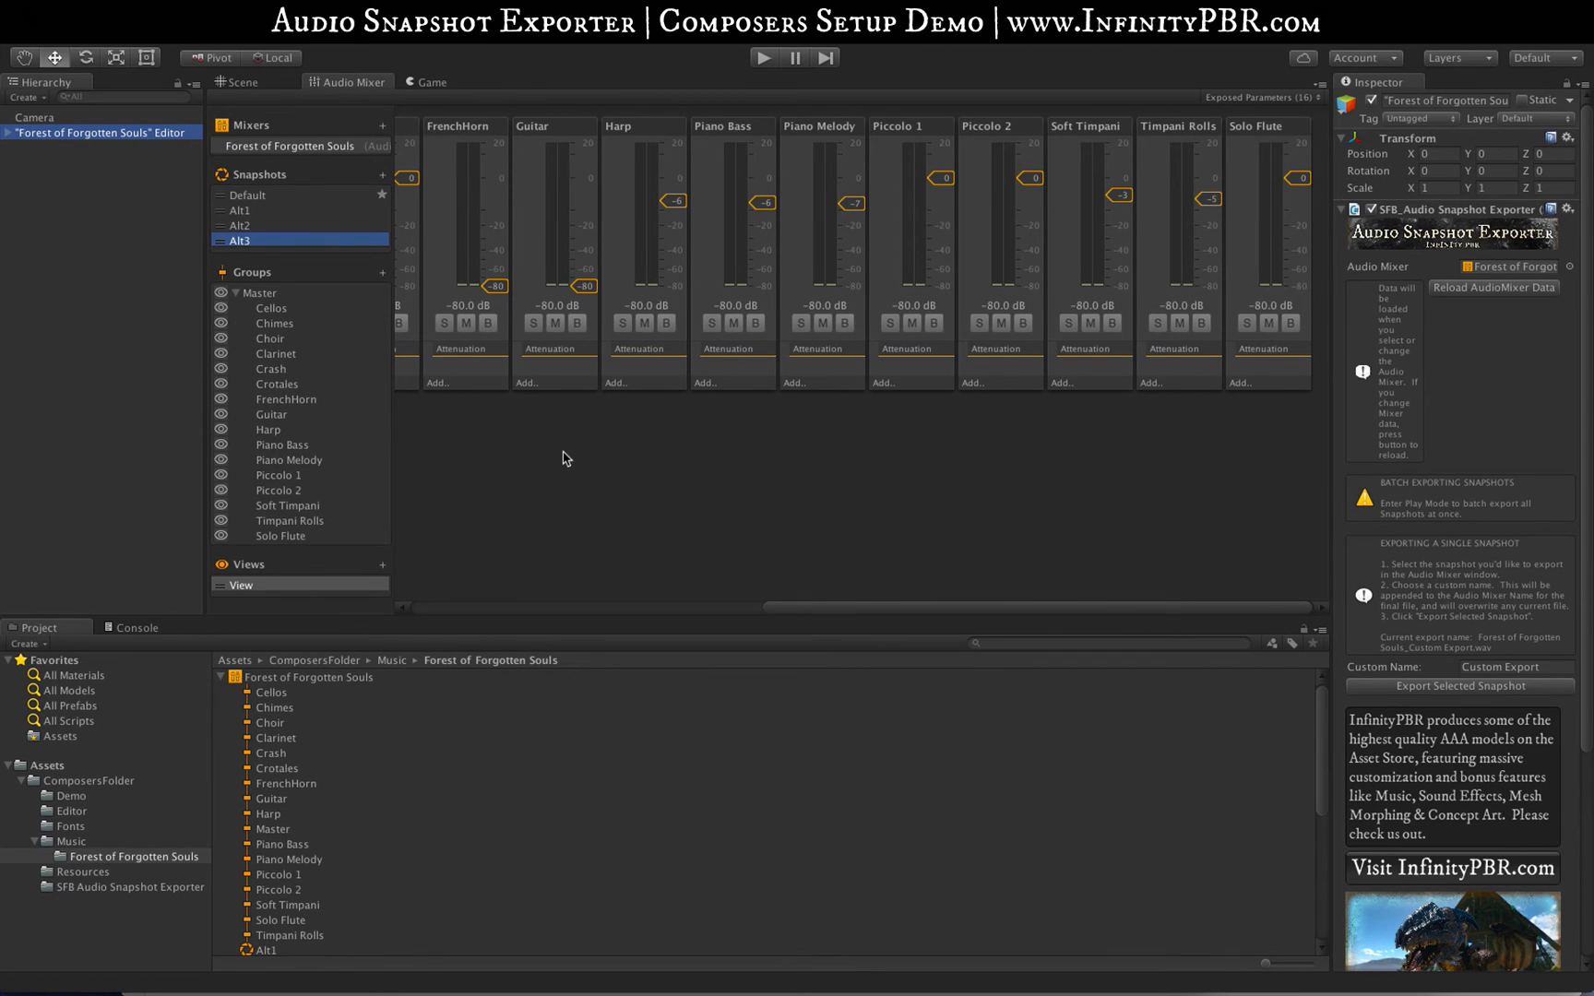
Step: Widen the Inspector and review the exporter's Audio Snapshots list in the script data
{"action": "left_click_drag", "start_coordinate": [1333, 367], "coordinate": [1118, 362]}
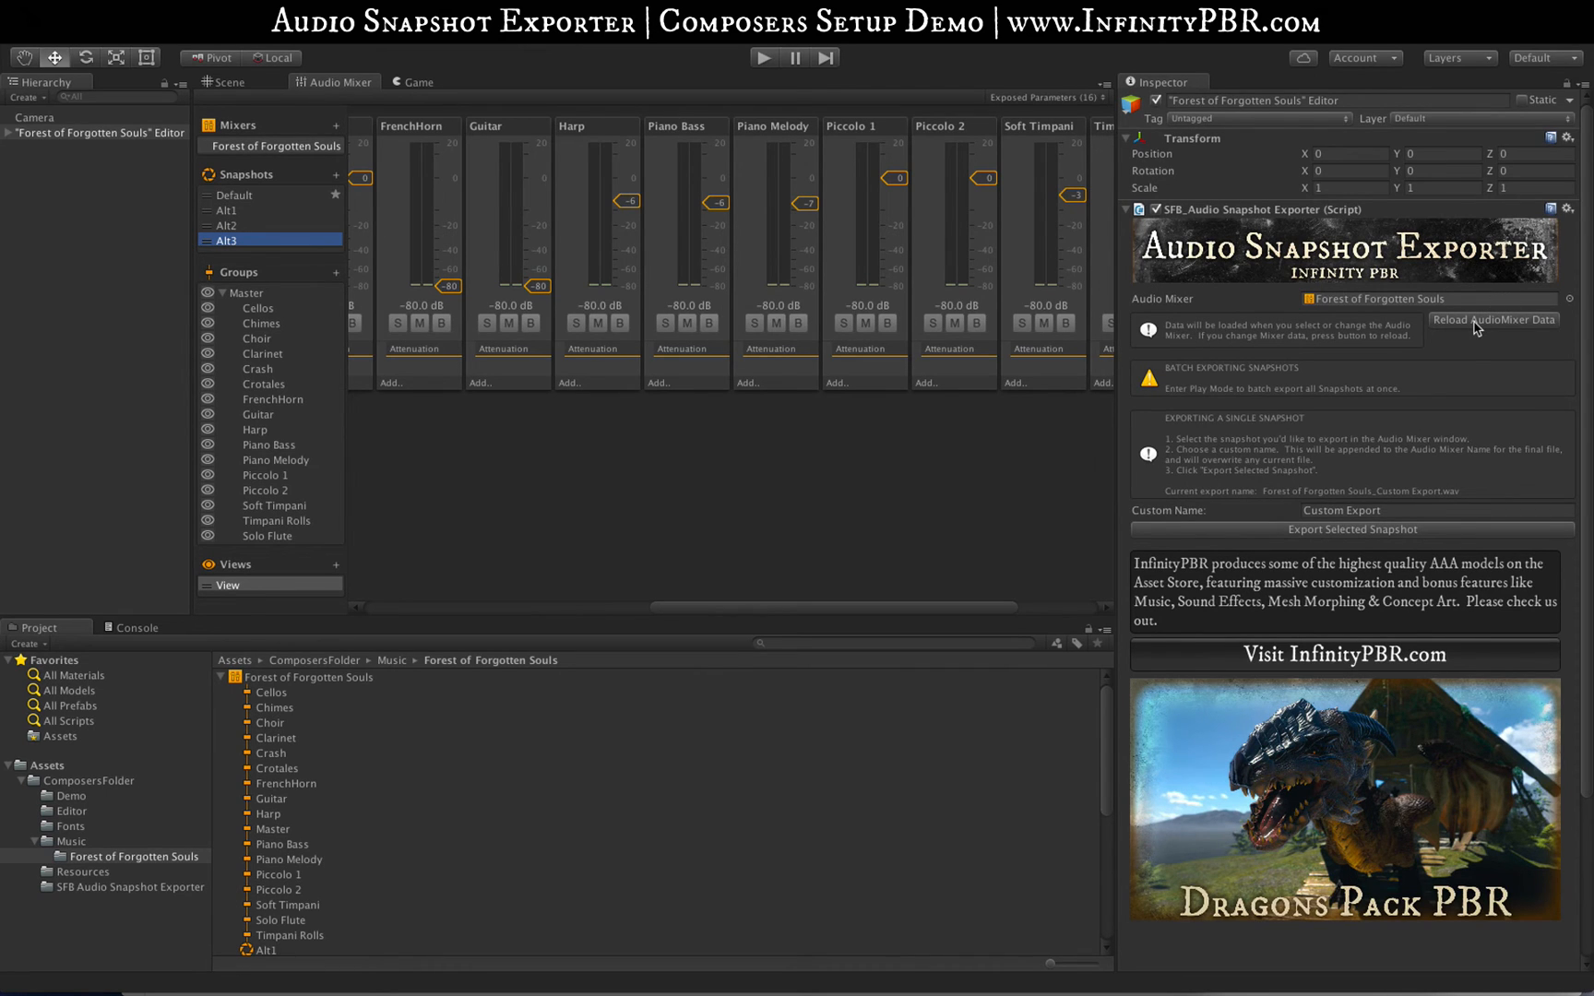
{"action": "scroll", "coordinate": [1129, 818], "scroll_direction": "down", "scroll_amount": 5}
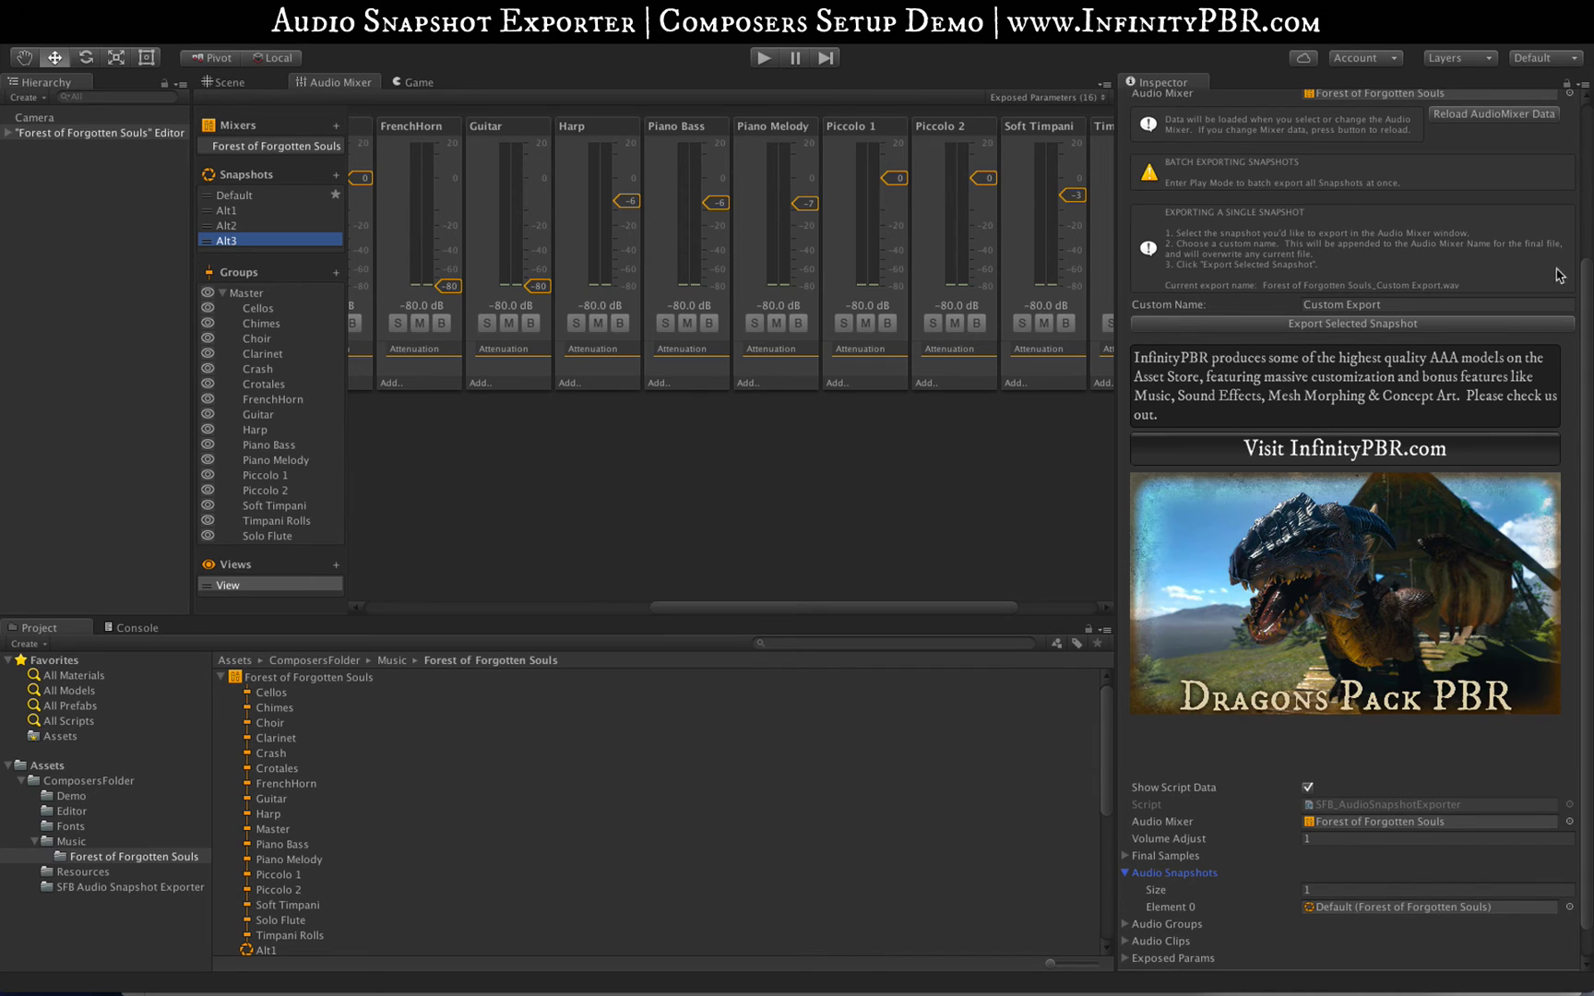
{"action": "scroll", "coordinate": [1475, 169], "scroll_direction": "up", "scroll_amount": 5}
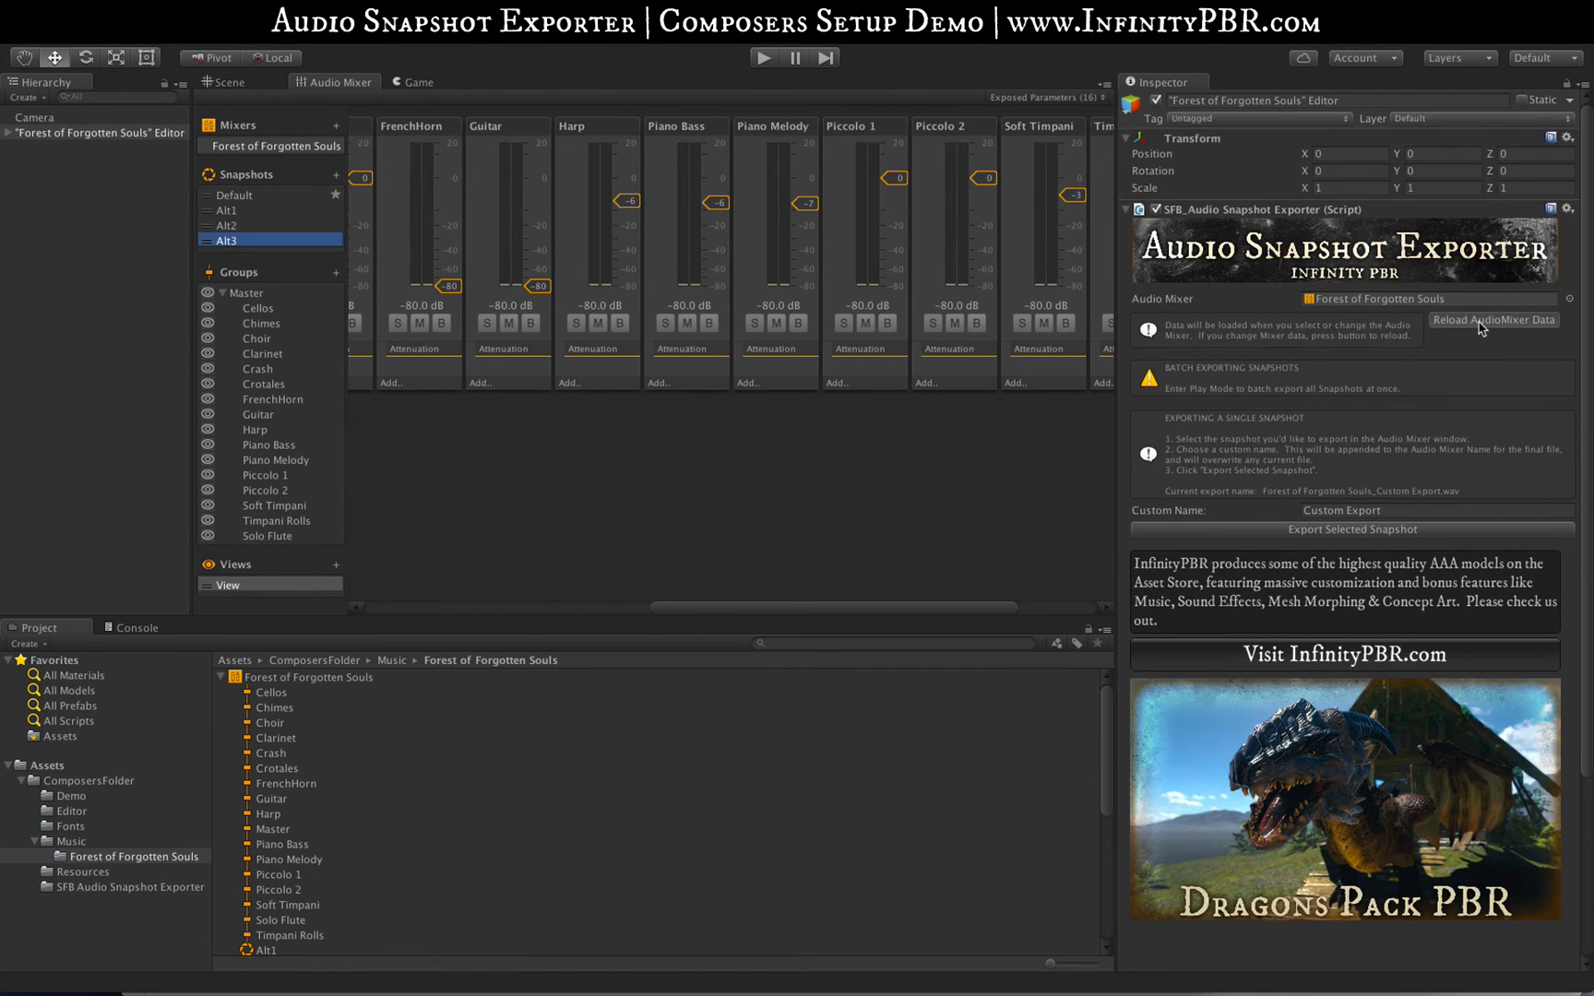
{"action": "scroll", "coordinate": [1329, 649], "scroll_direction": "down", "scroll_amount": 6}
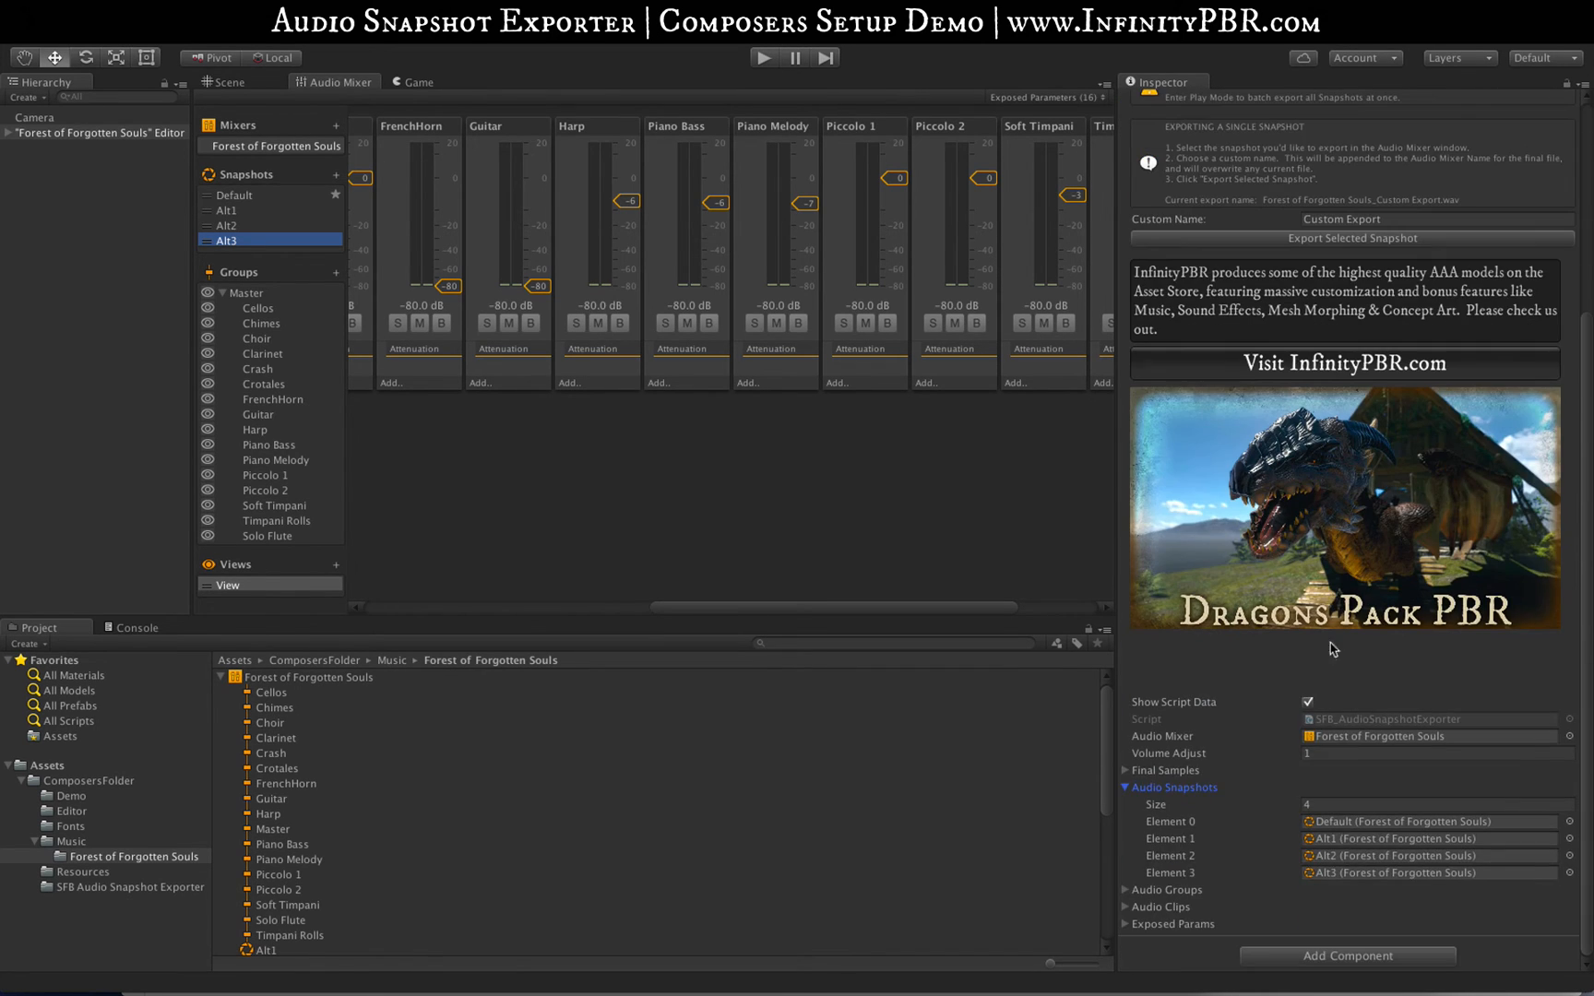
{"action": "left_click", "coordinate": [1127, 788]}
{"action": "scroll", "coordinate": [1441, 729], "scroll_direction": "up", "scroll_amount": 5}
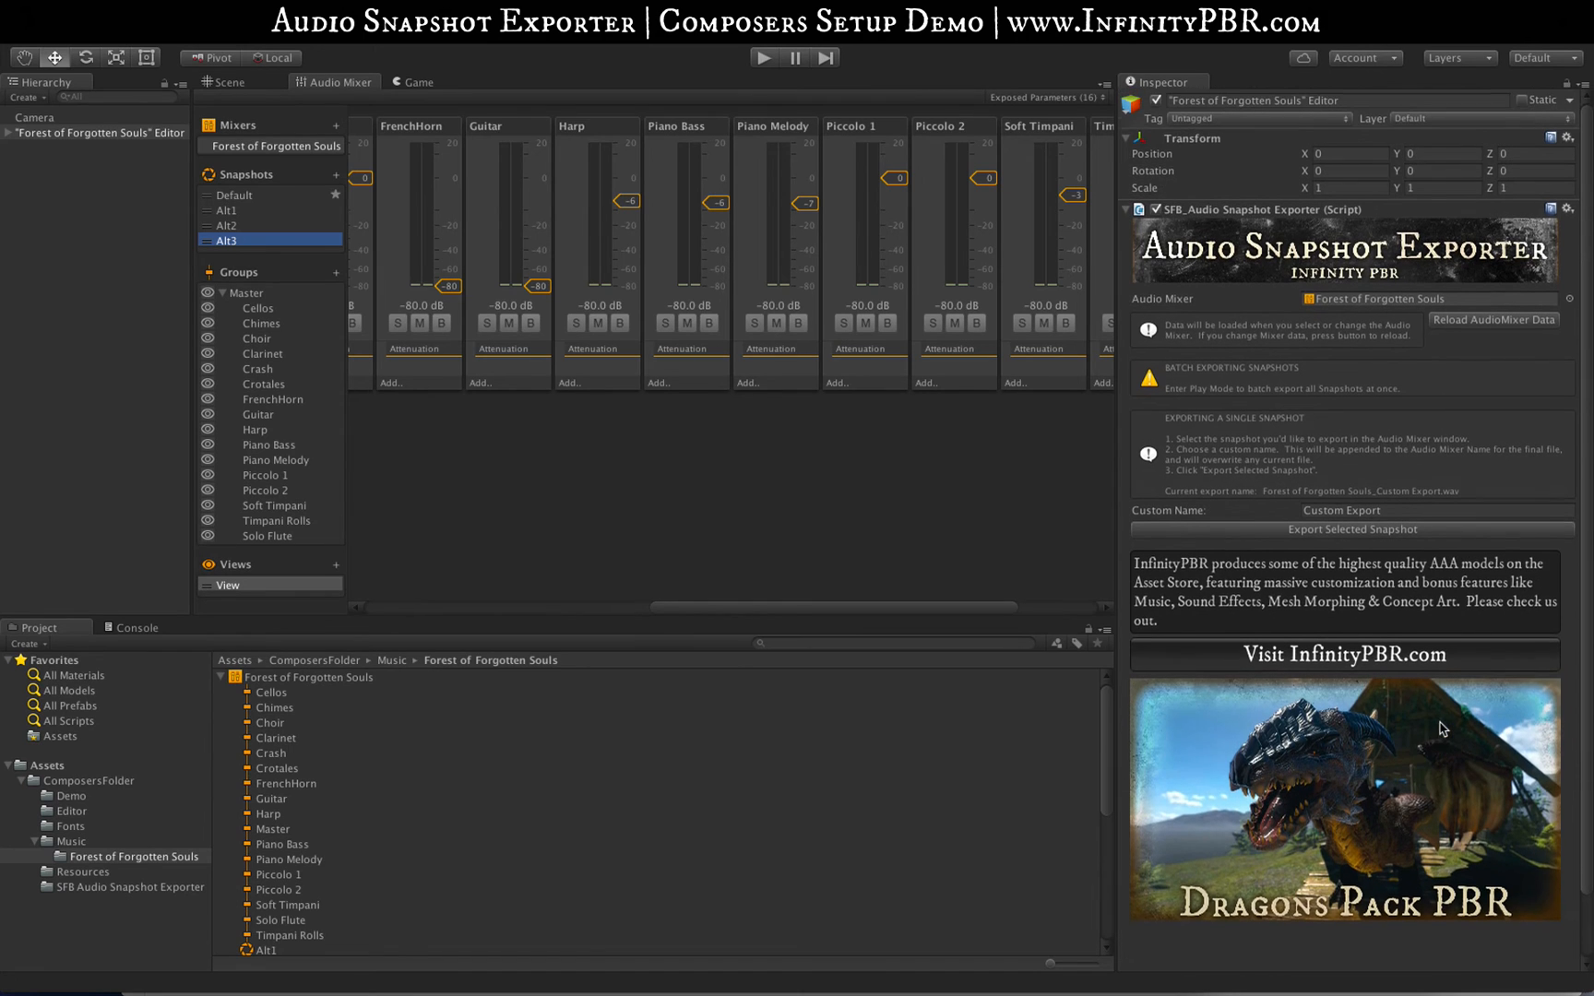
Step: Clear the exporter's Audio Mixer field and reassign the Forest of Forgotten Souls mixer to it
{"action": "left_click", "coordinate": [1569, 299]}
{"action": "left_click", "coordinate": [1063, 136]}
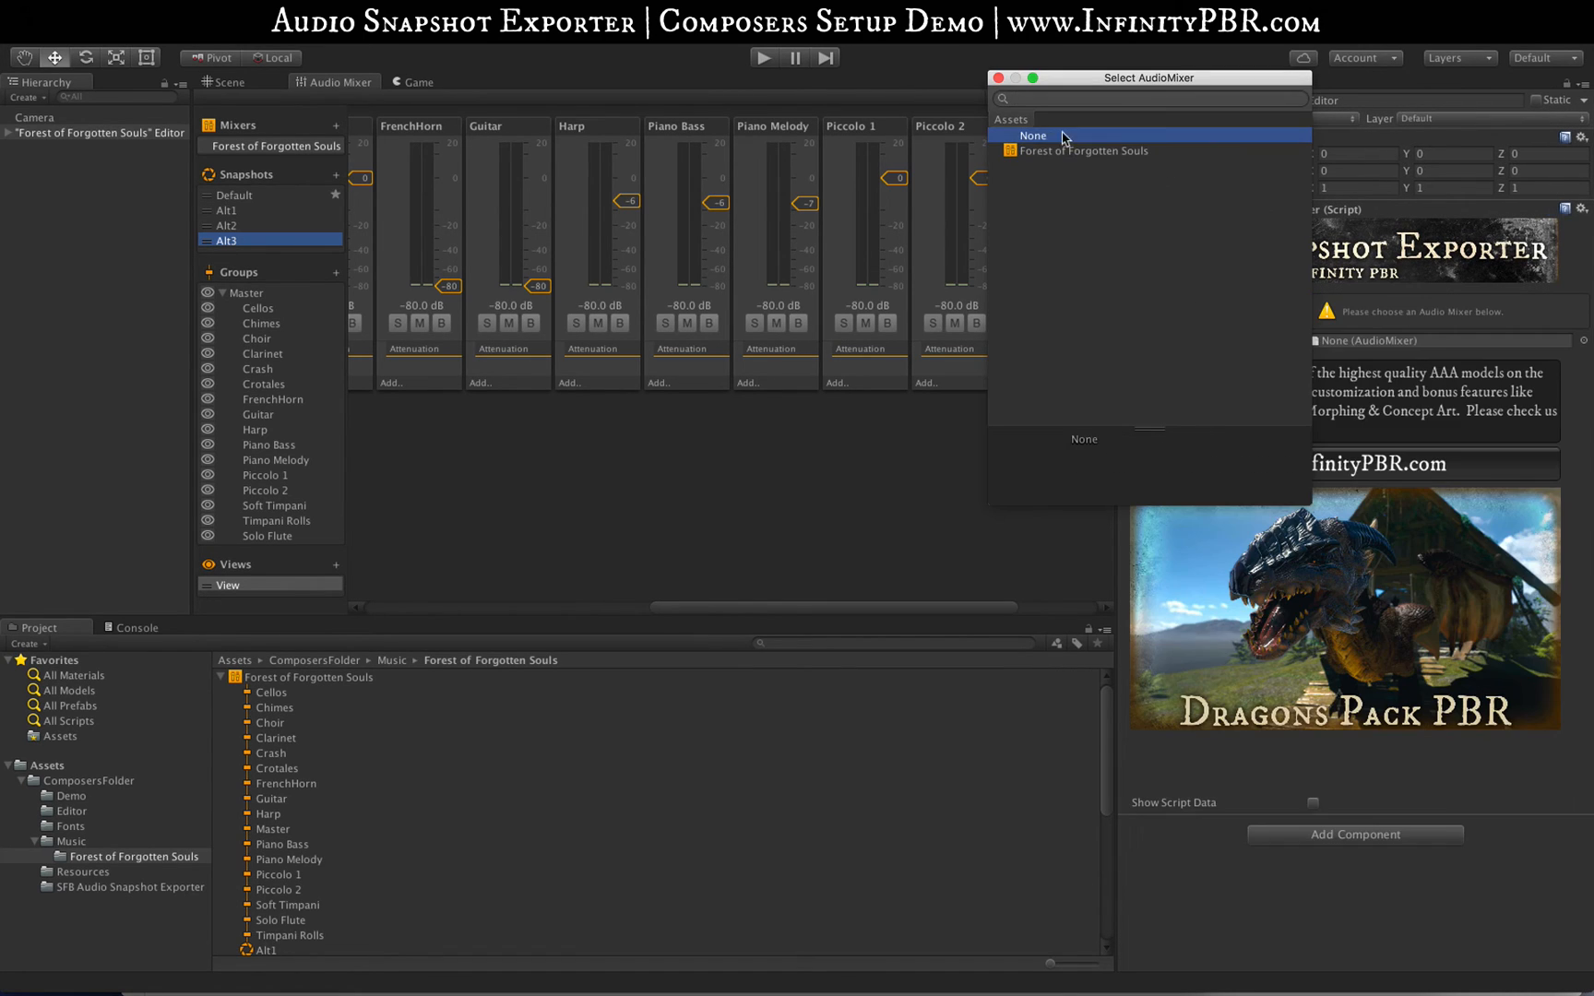
{"action": "left_click", "coordinate": [997, 77]}
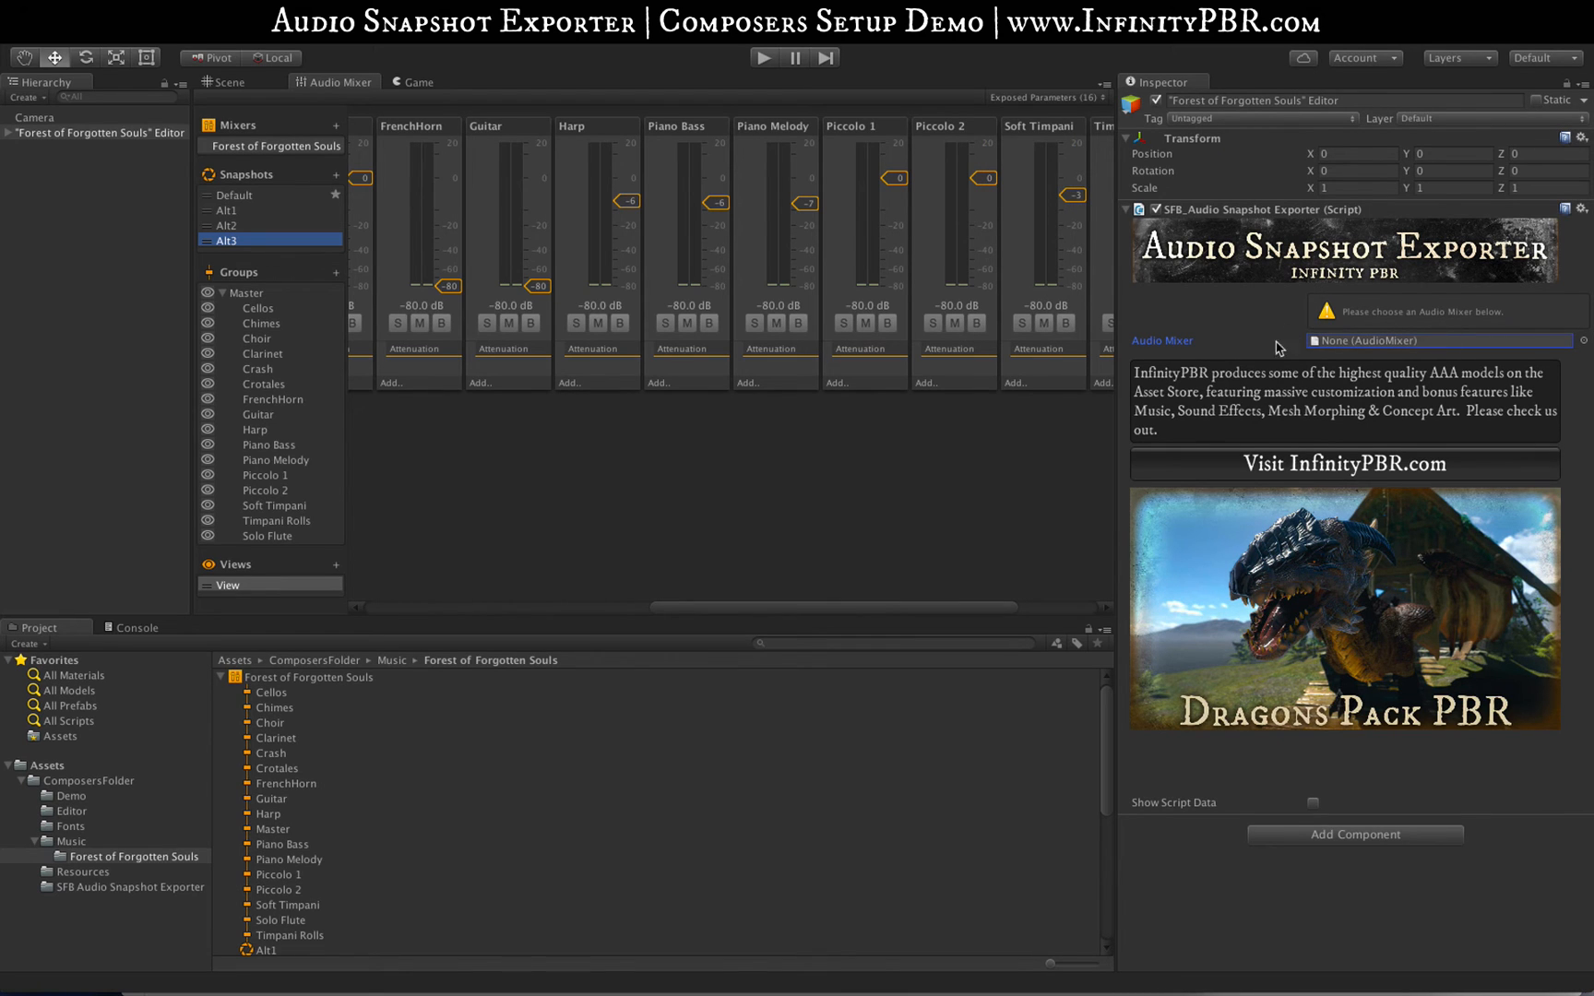
{"action": "left_click", "coordinate": [1583, 340]}
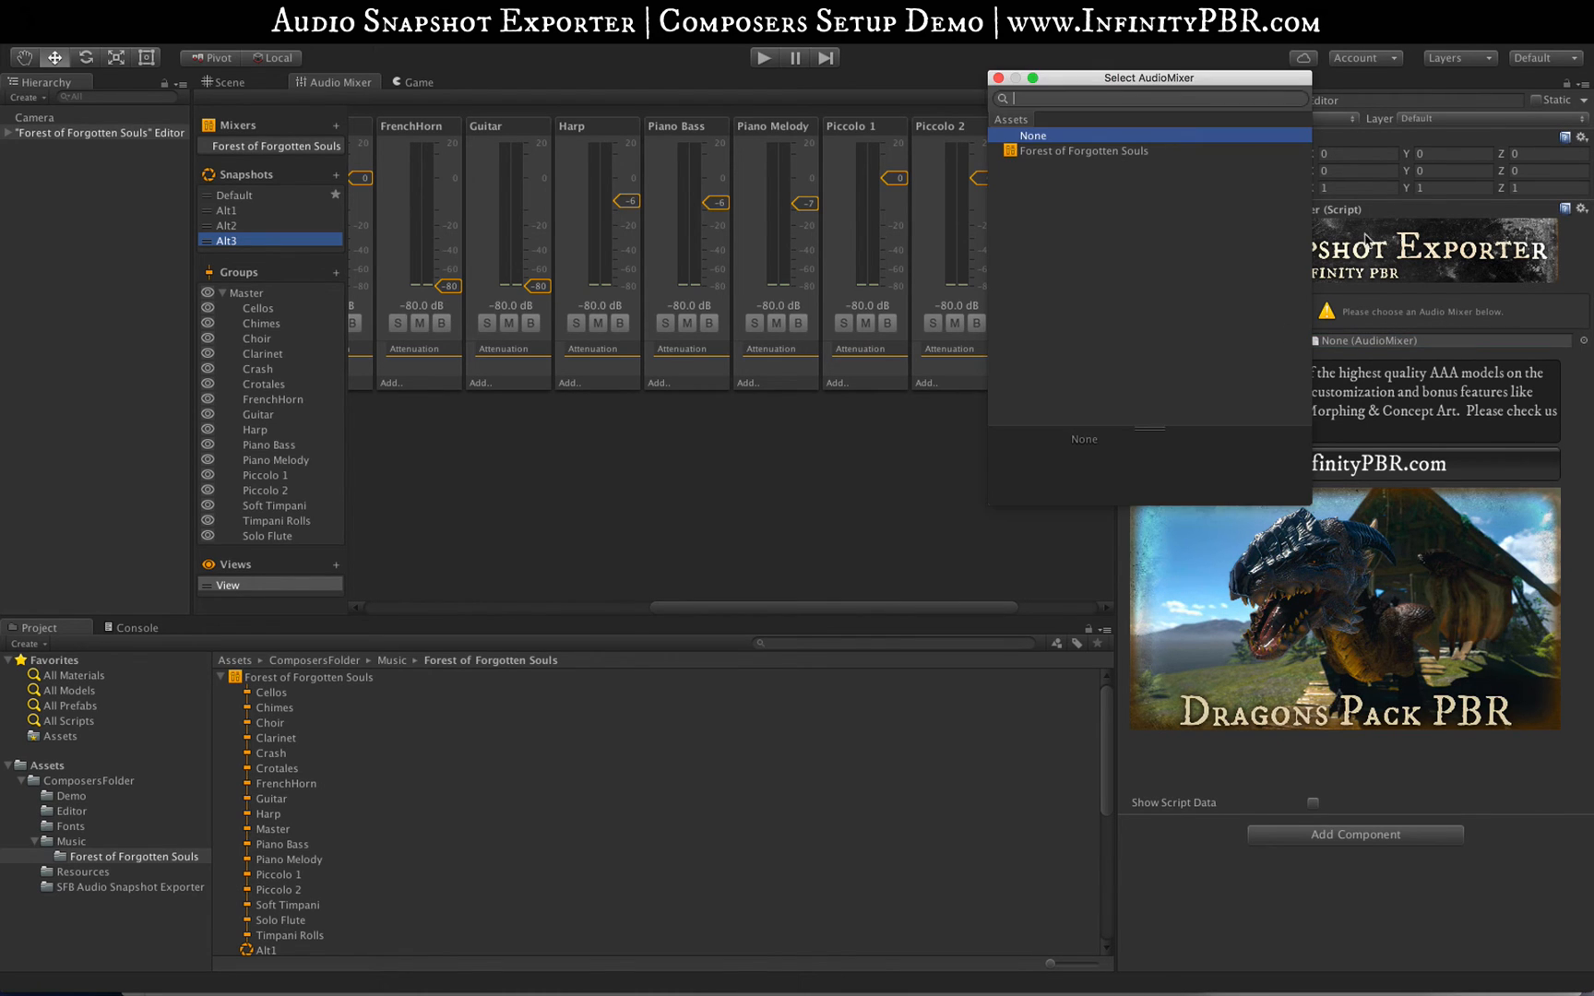
{"action": "left_click", "coordinate": [1077, 150]}
{"action": "left_click", "coordinate": [998, 78]}
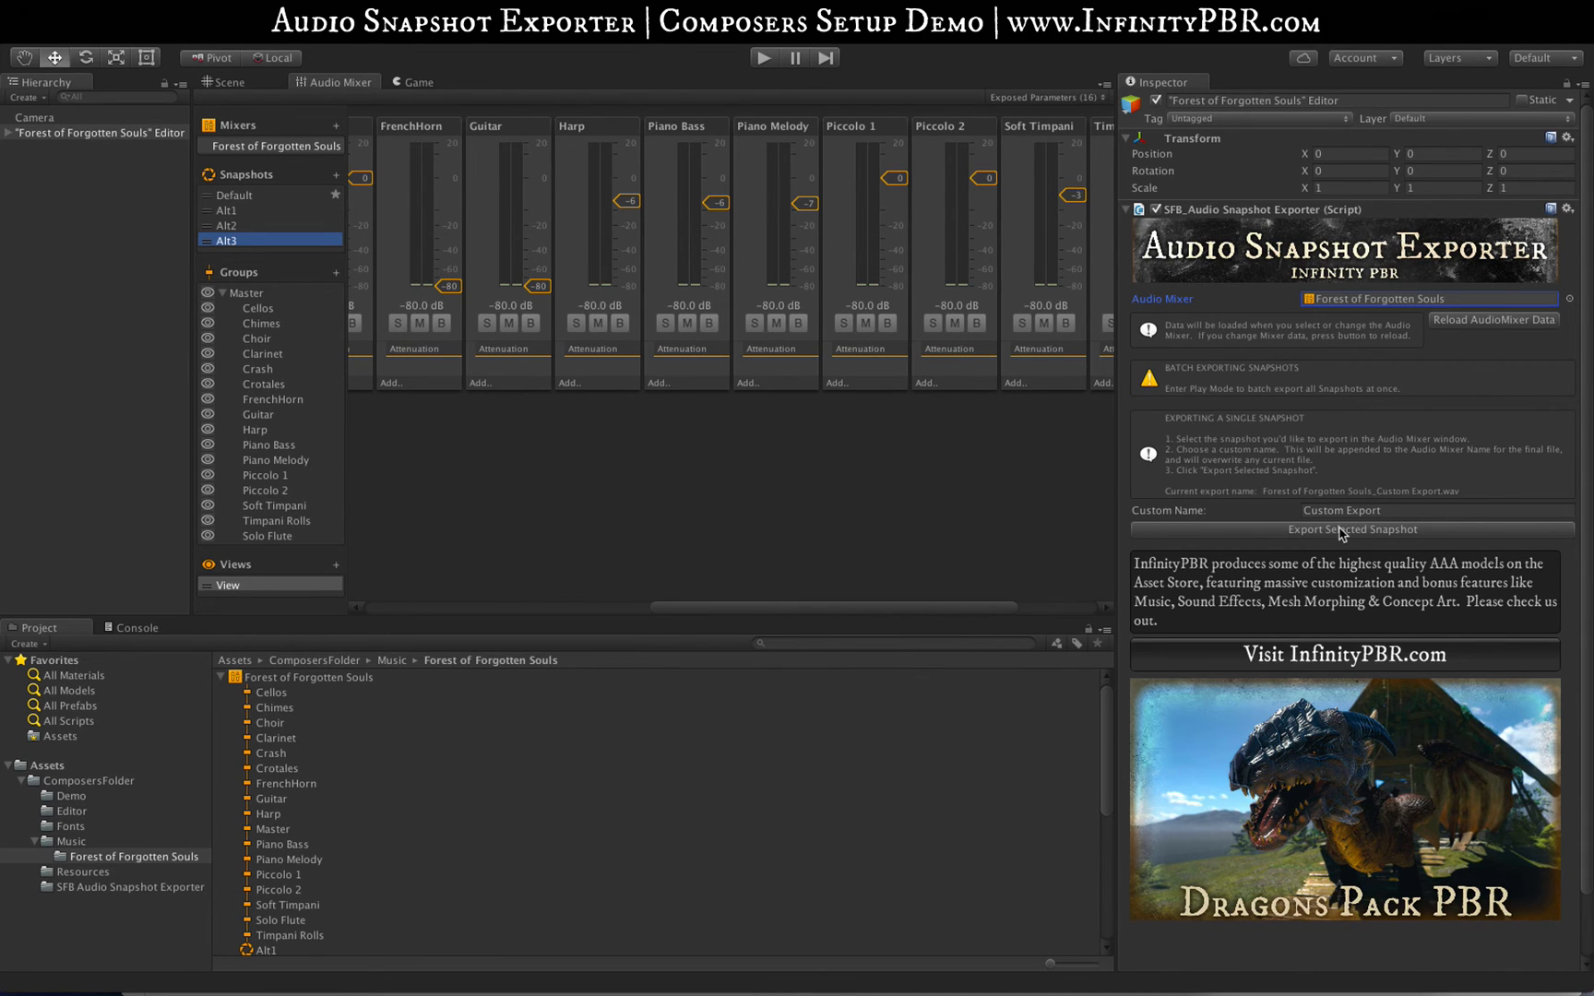
Step: Switch through the Alt1, Default and Alt2 snapshots in the Audio Mixer, ending on Alt3
{"action": "left_click", "coordinate": [229, 211]}
{"action": "left_click", "coordinate": [229, 195]}
{"action": "left_click", "coordinate": [229, 226]}
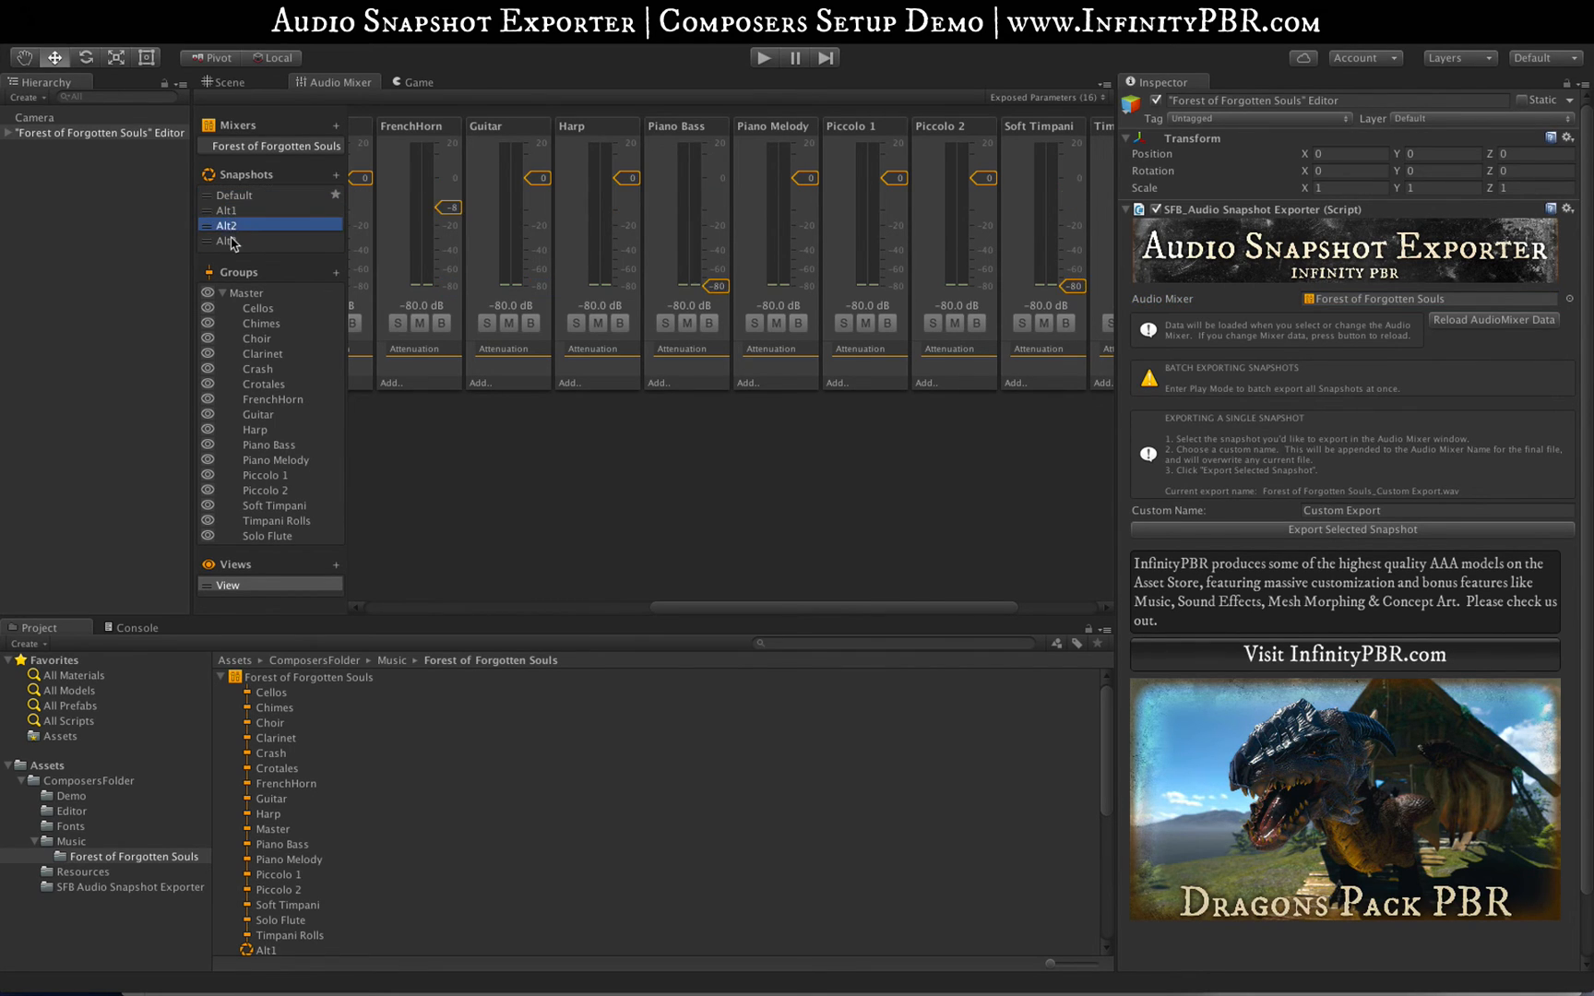
{"action": "left_click", "coordinate": [230, 241]}
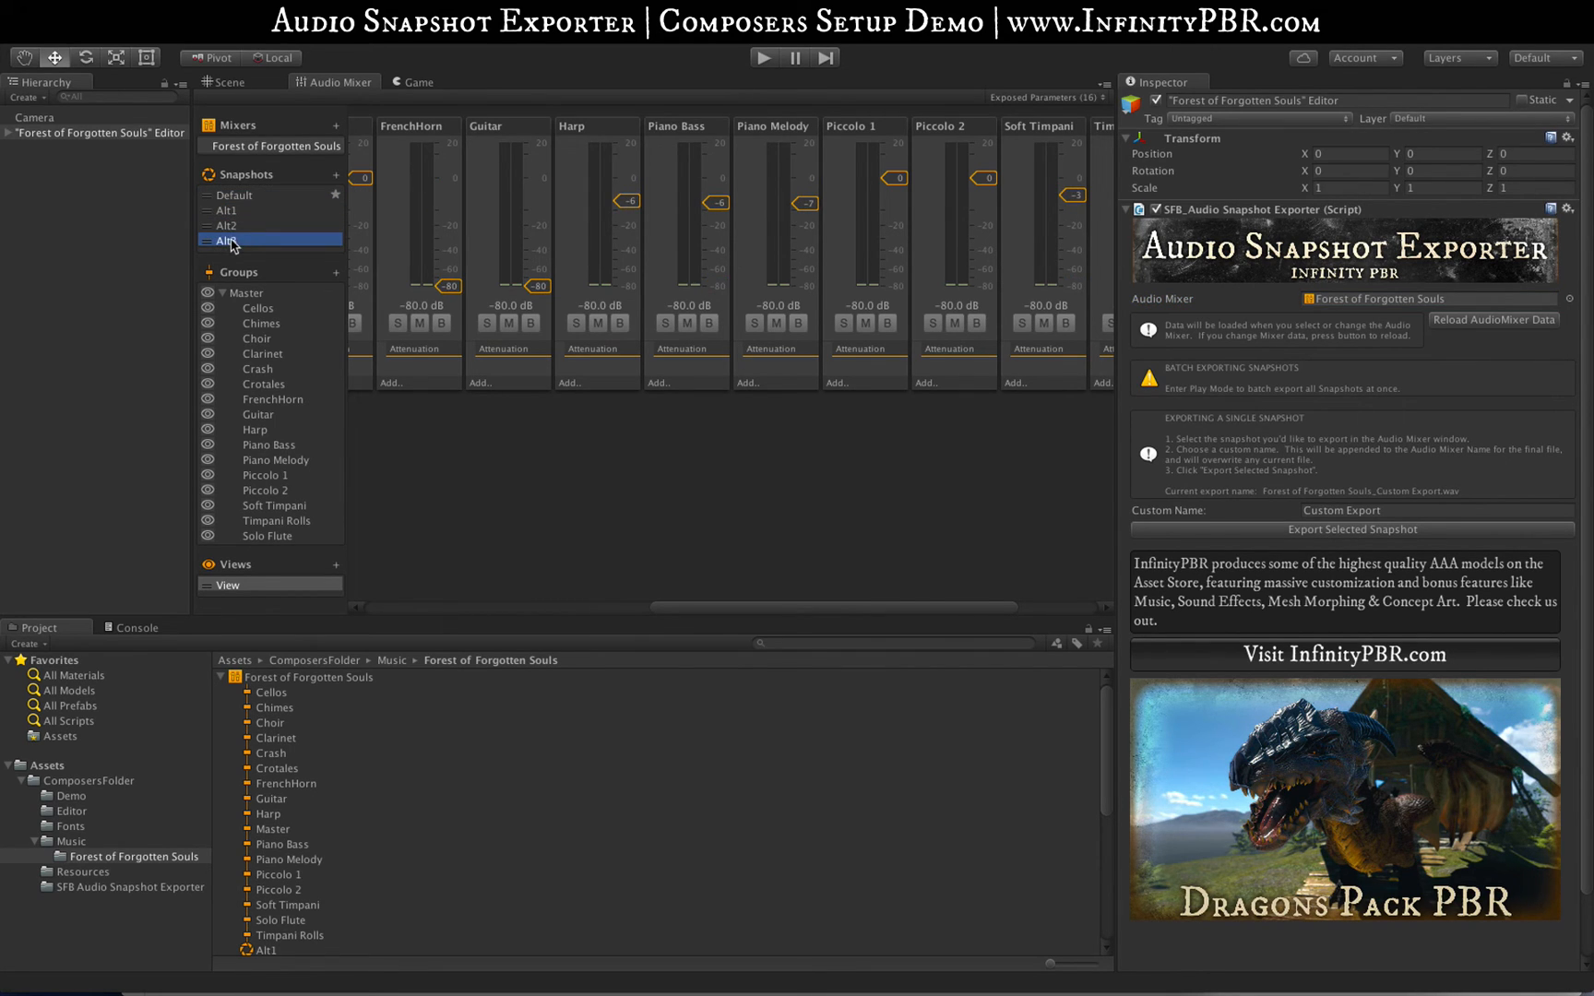
Step: Set the exporter's custom name to Demo Export and export the selected snapshot
{"action": "left_click", "coordinate": [1346, 510]}
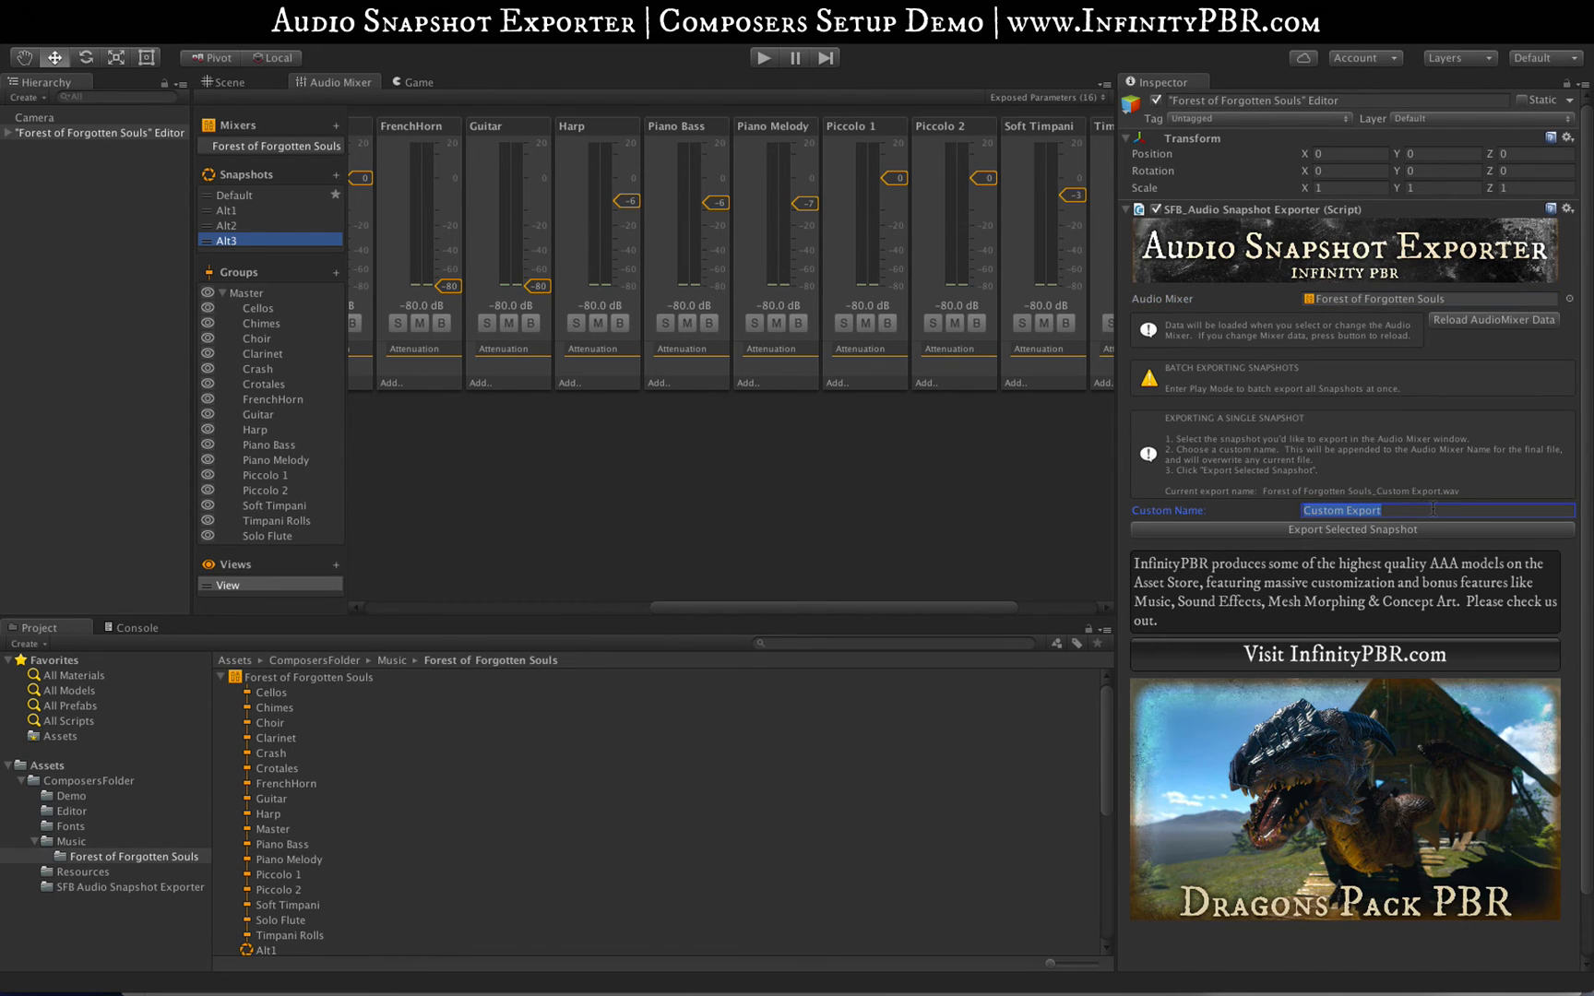
{"action": "type", "text": "Demo D"}
{"action": "type", "text": "xport"}
{"action": "left_click", "coordinate": [1273, 528]}
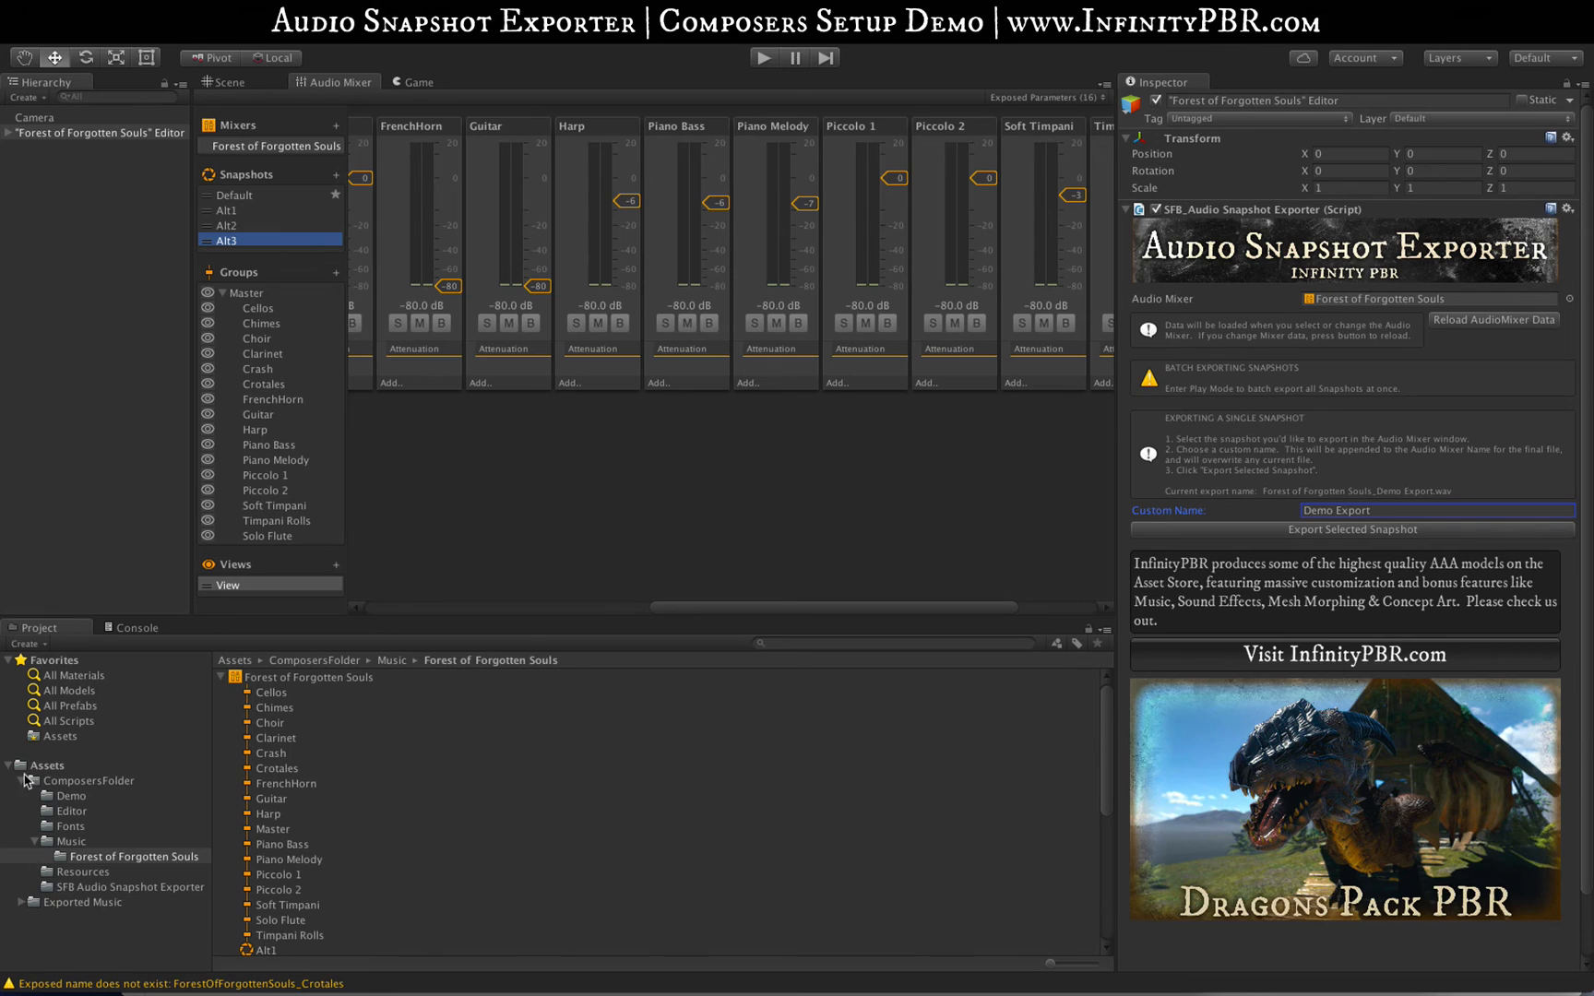
Step: Open the Exported Music > Forest of Forgotten Souls folder and select the ForestofForgottenSouls_DemoExport file
{"action": "left_click", "coordinate": [22, 780]}
{"action": "left_click", "coordinate": [54, 796]}
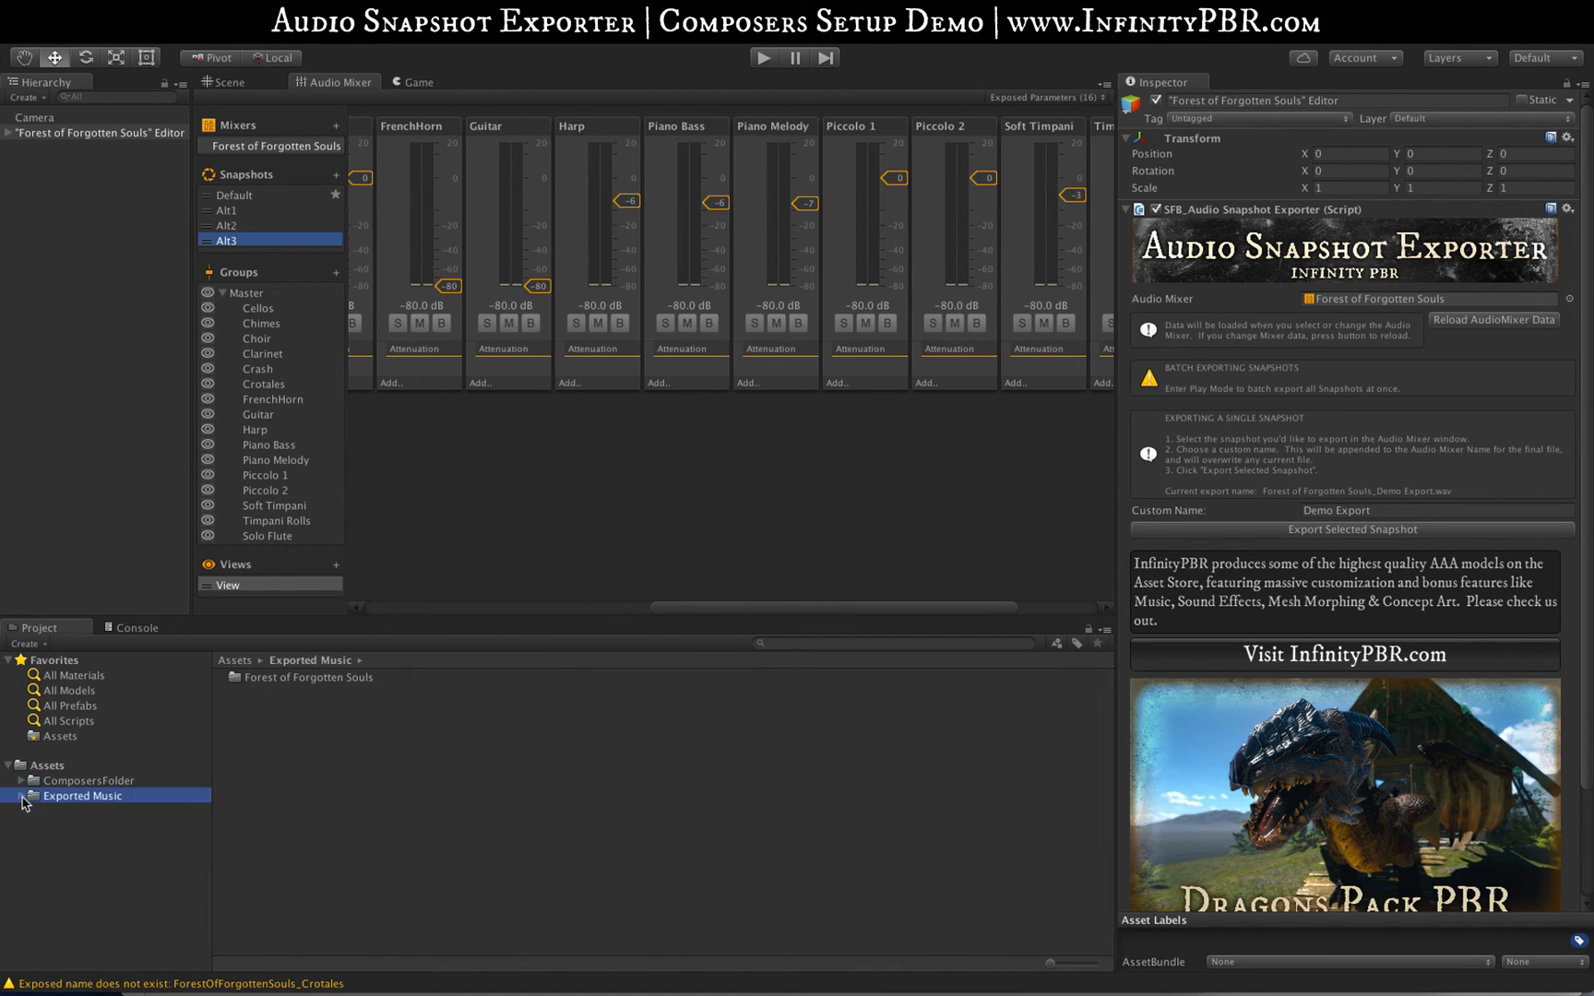
{"action": "left_click", "coordinate": [21, 795]}
{"action": "left_click", "coordinate": [102, 813]}
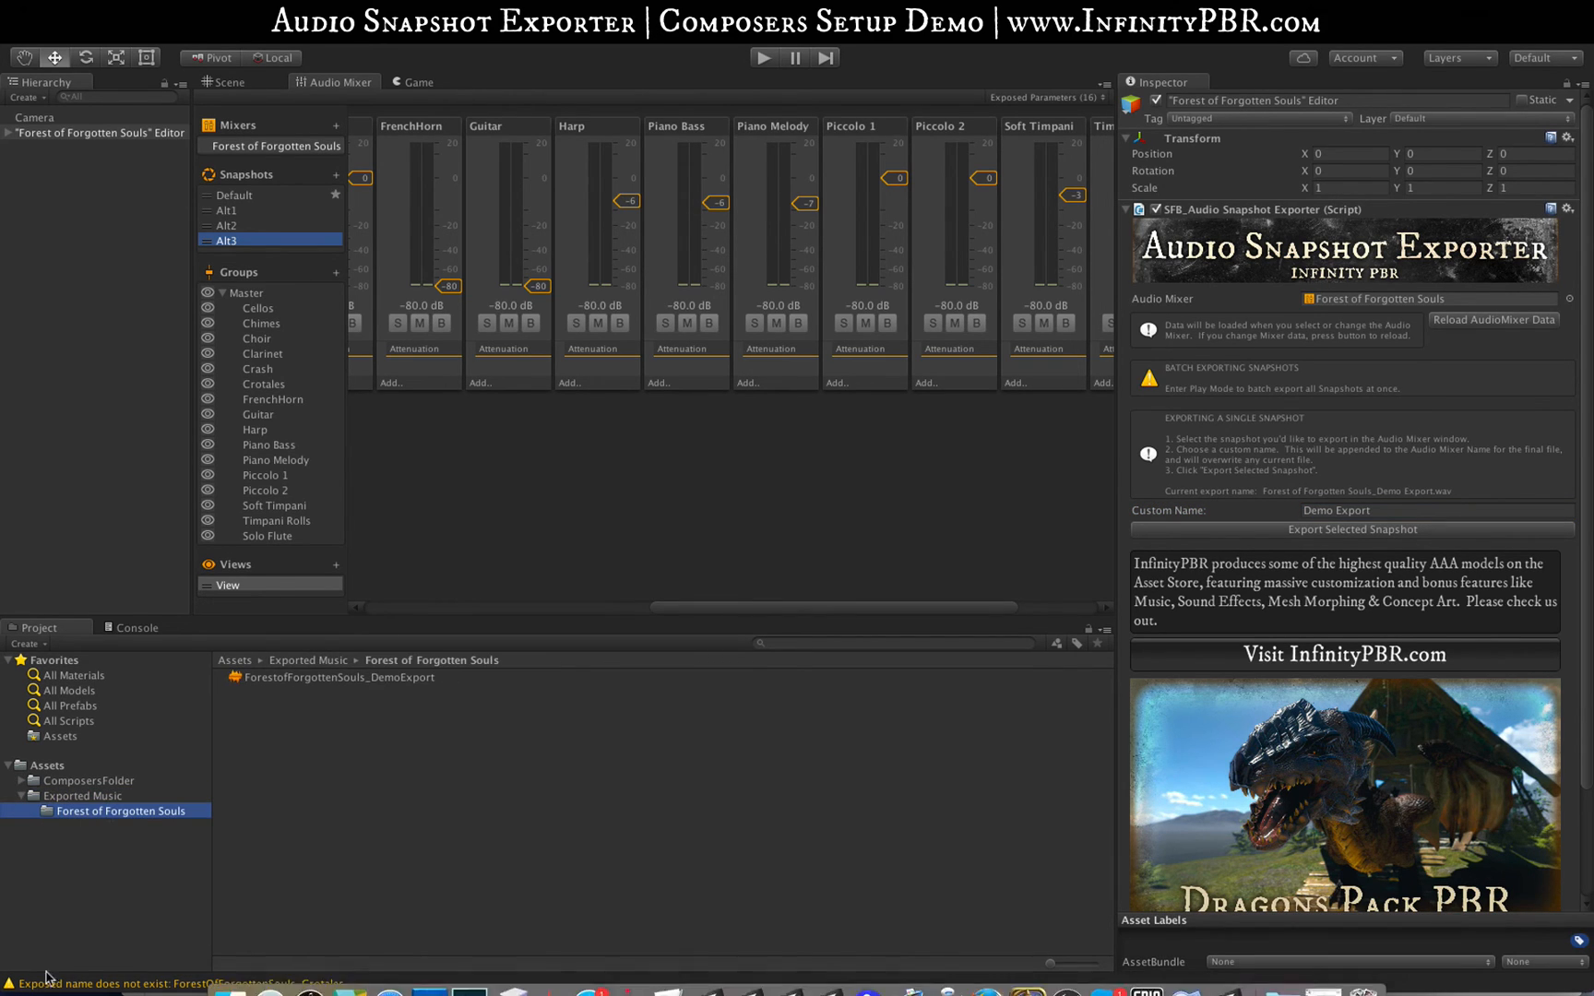
{"action": "left_click", "coordinate": [285, 679]}
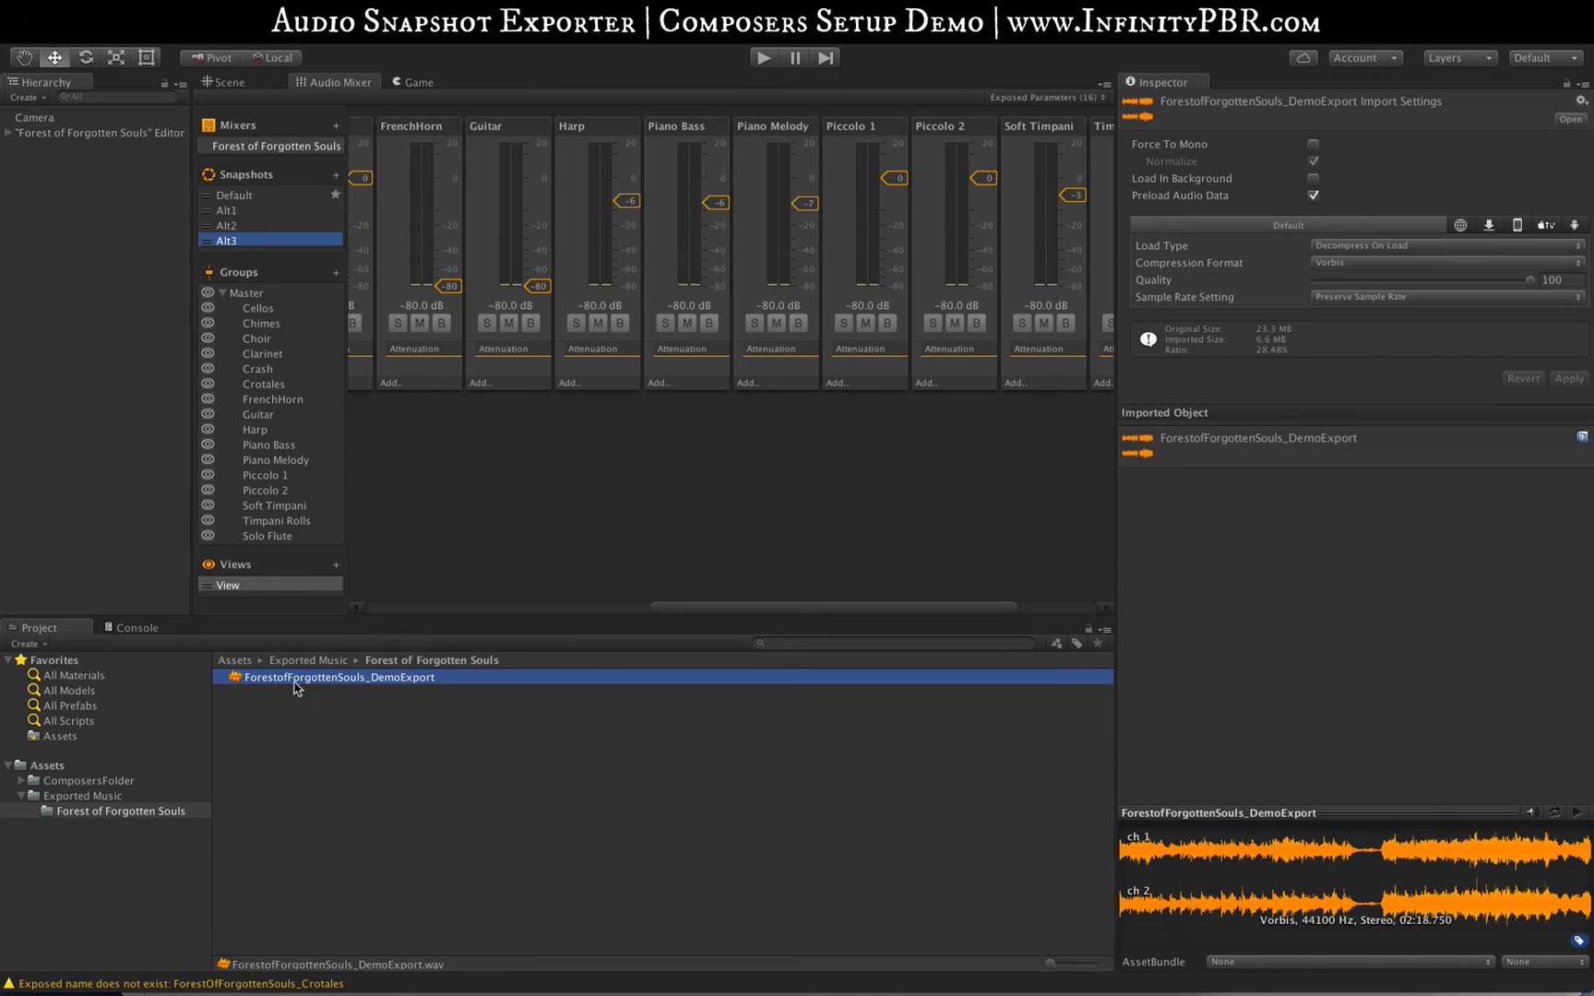
Step: Play back the exported DemoExport clip in the Inspector's audio preview, toggling looping
{"action": "left_click", "coordinate": [1578, 810]}
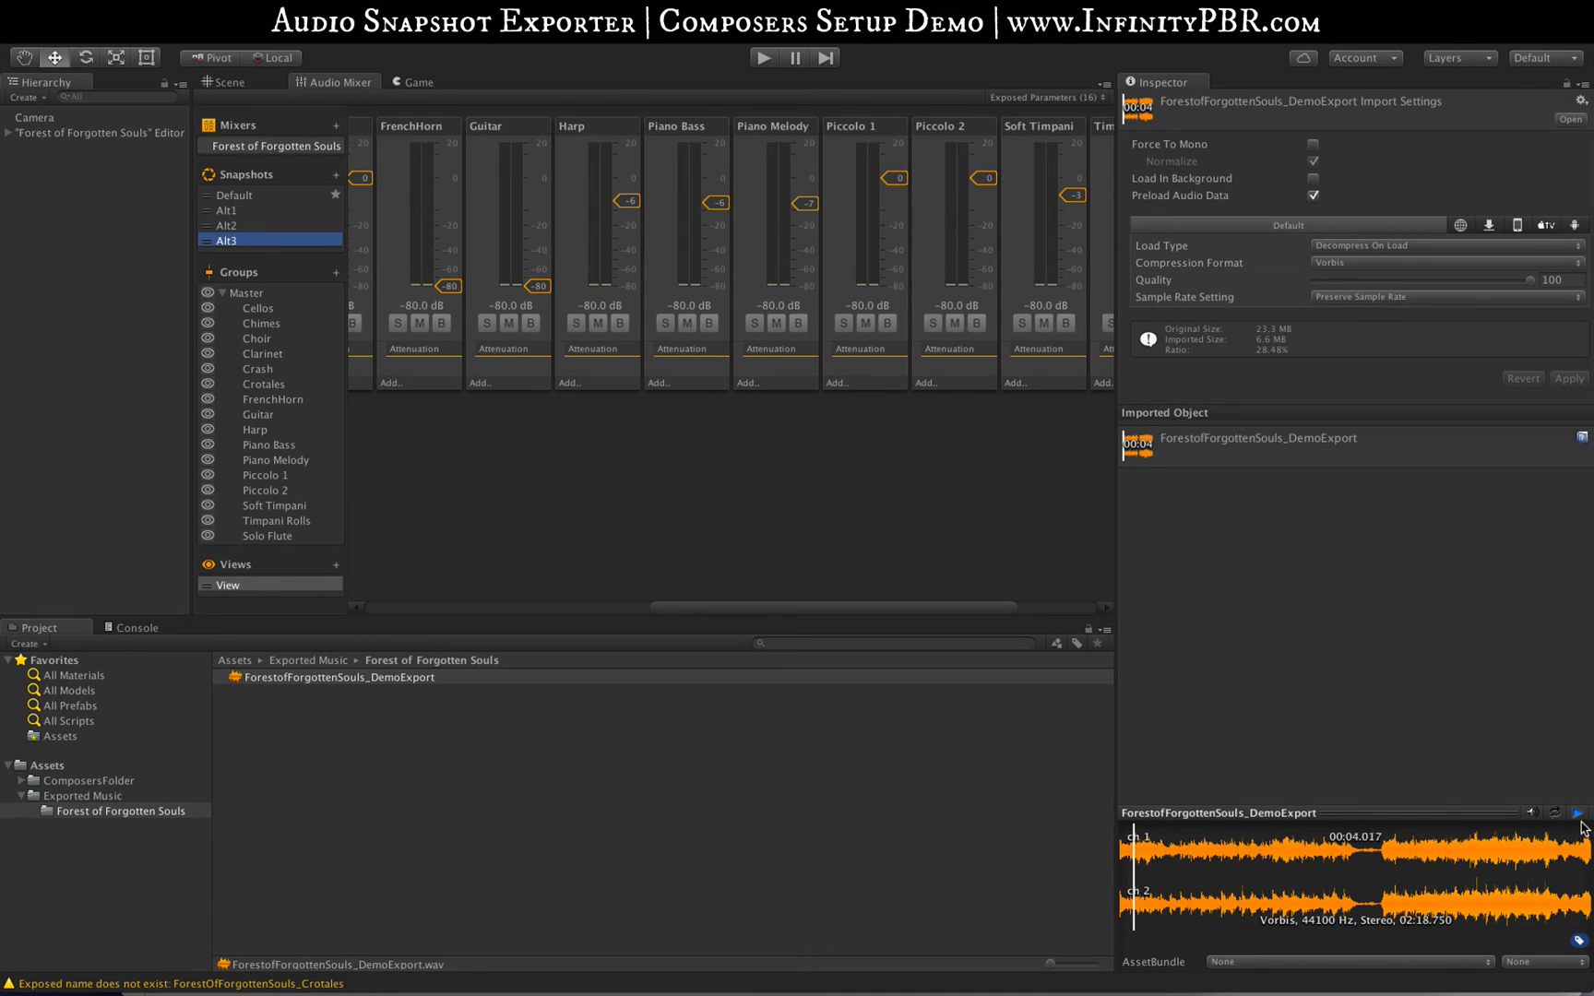
{"action": "left_click", "coordinate": [1555, 812]}
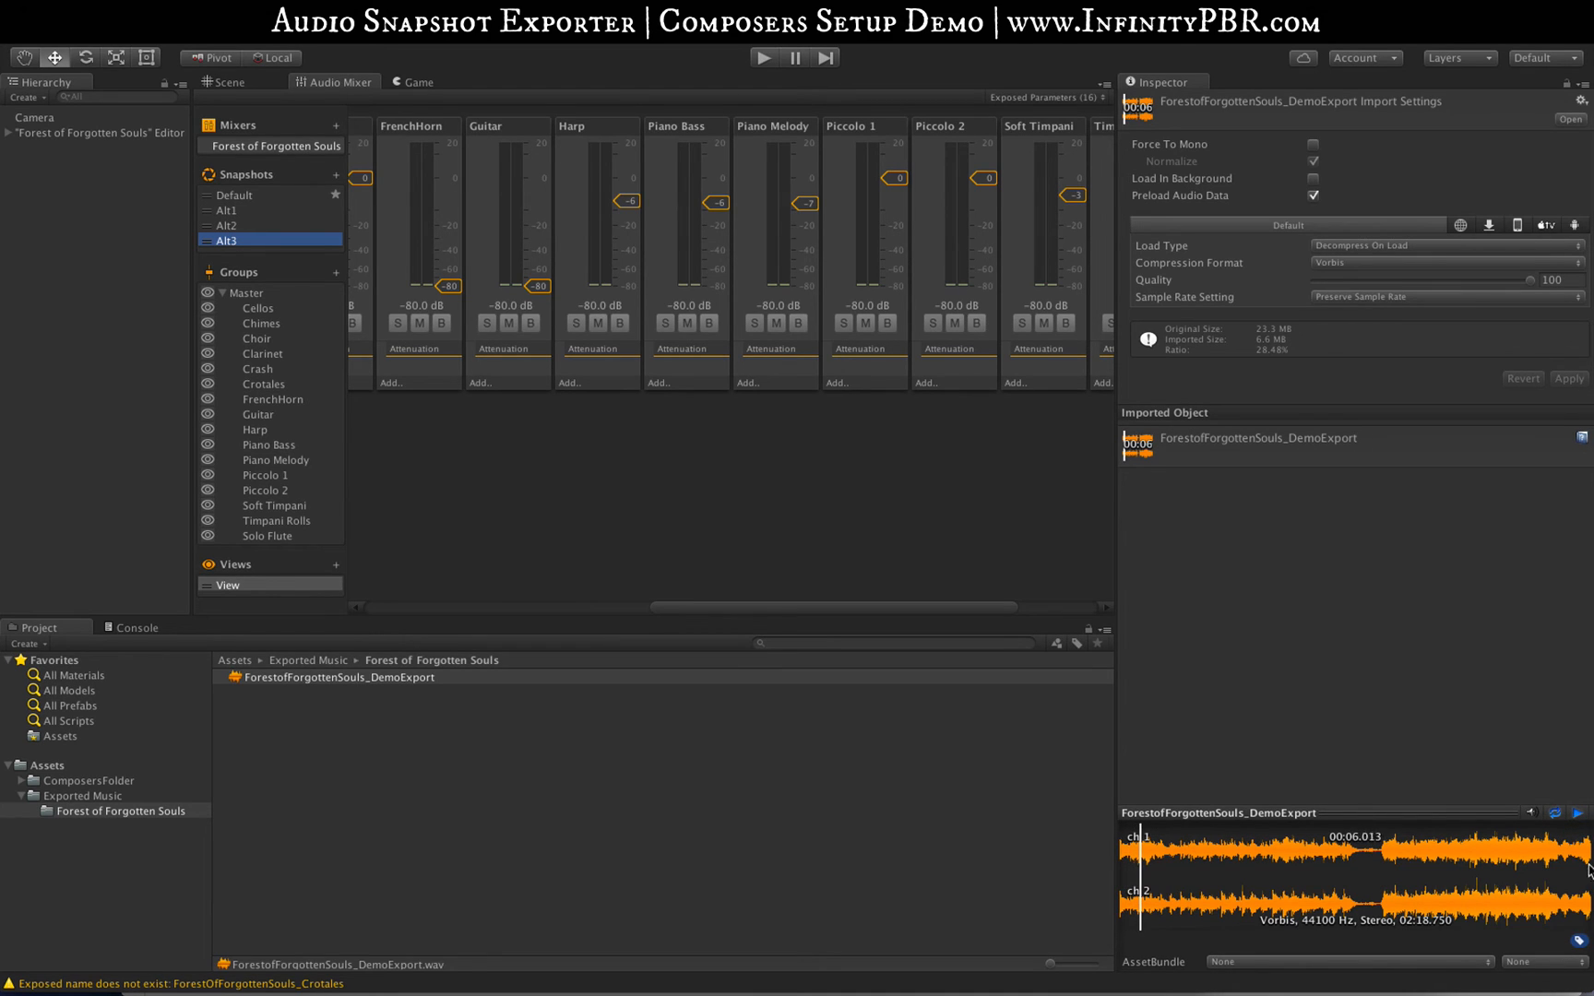
{"action": "left_click", "coordinate": [1583, 856]}
{"action": "mouse_move", "coordinate": [1525, 968]}
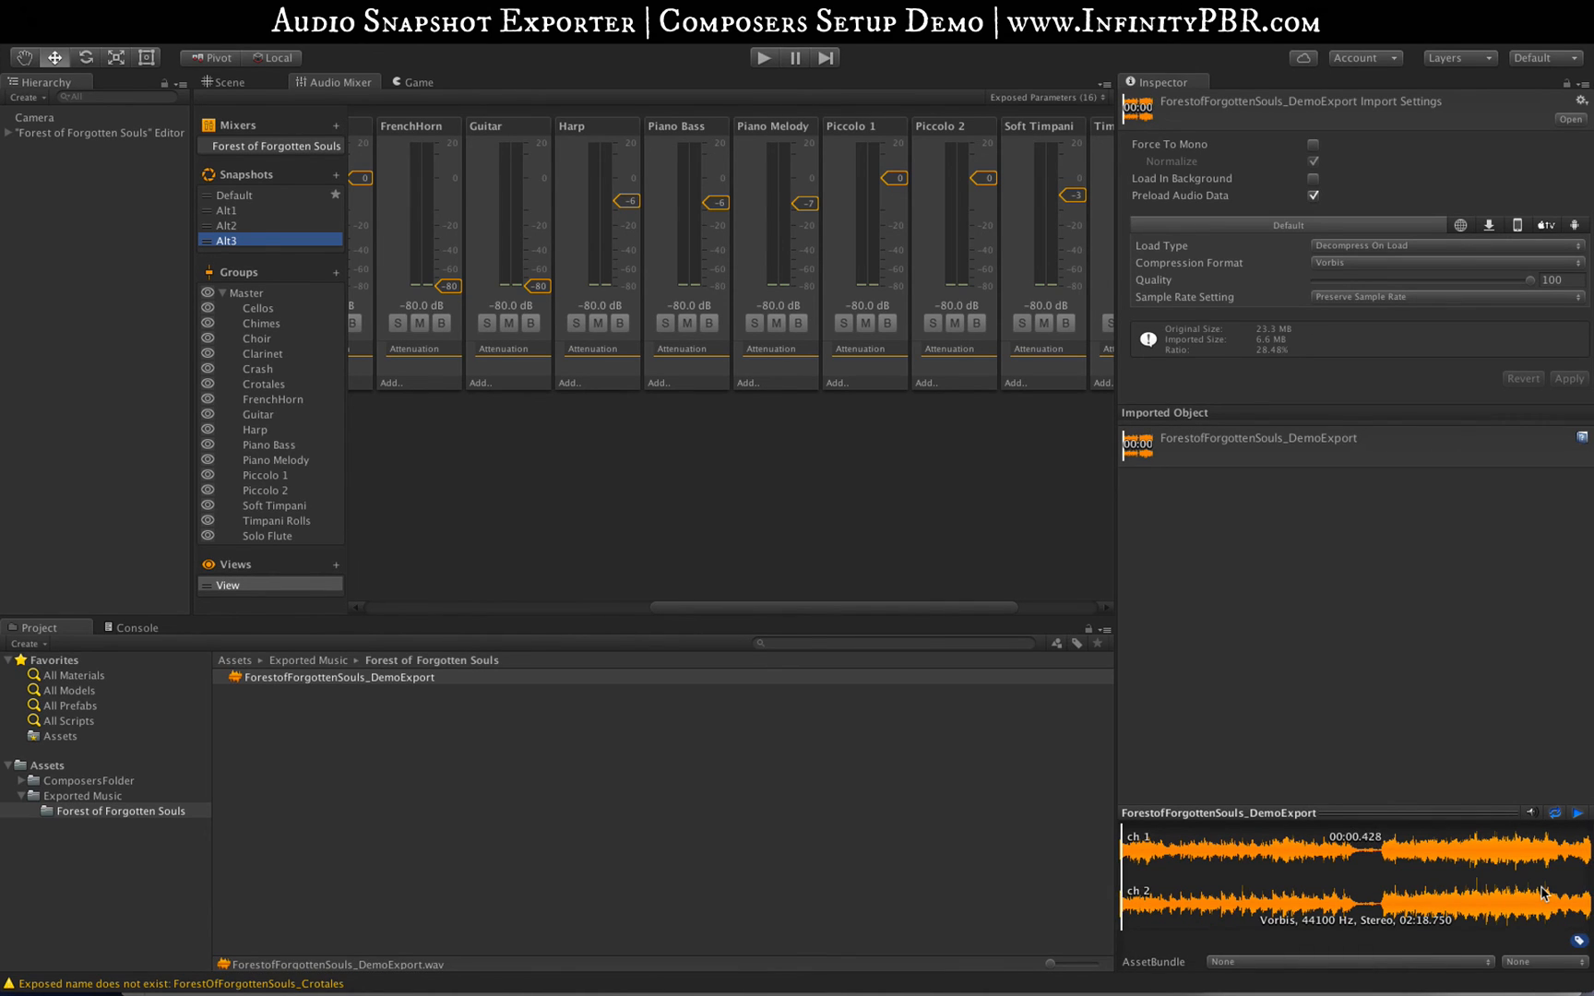
{"action": "left_click", "coordinate": [1555, 813]}
{"action": "left_click", "coordinate": [1578, 815]}
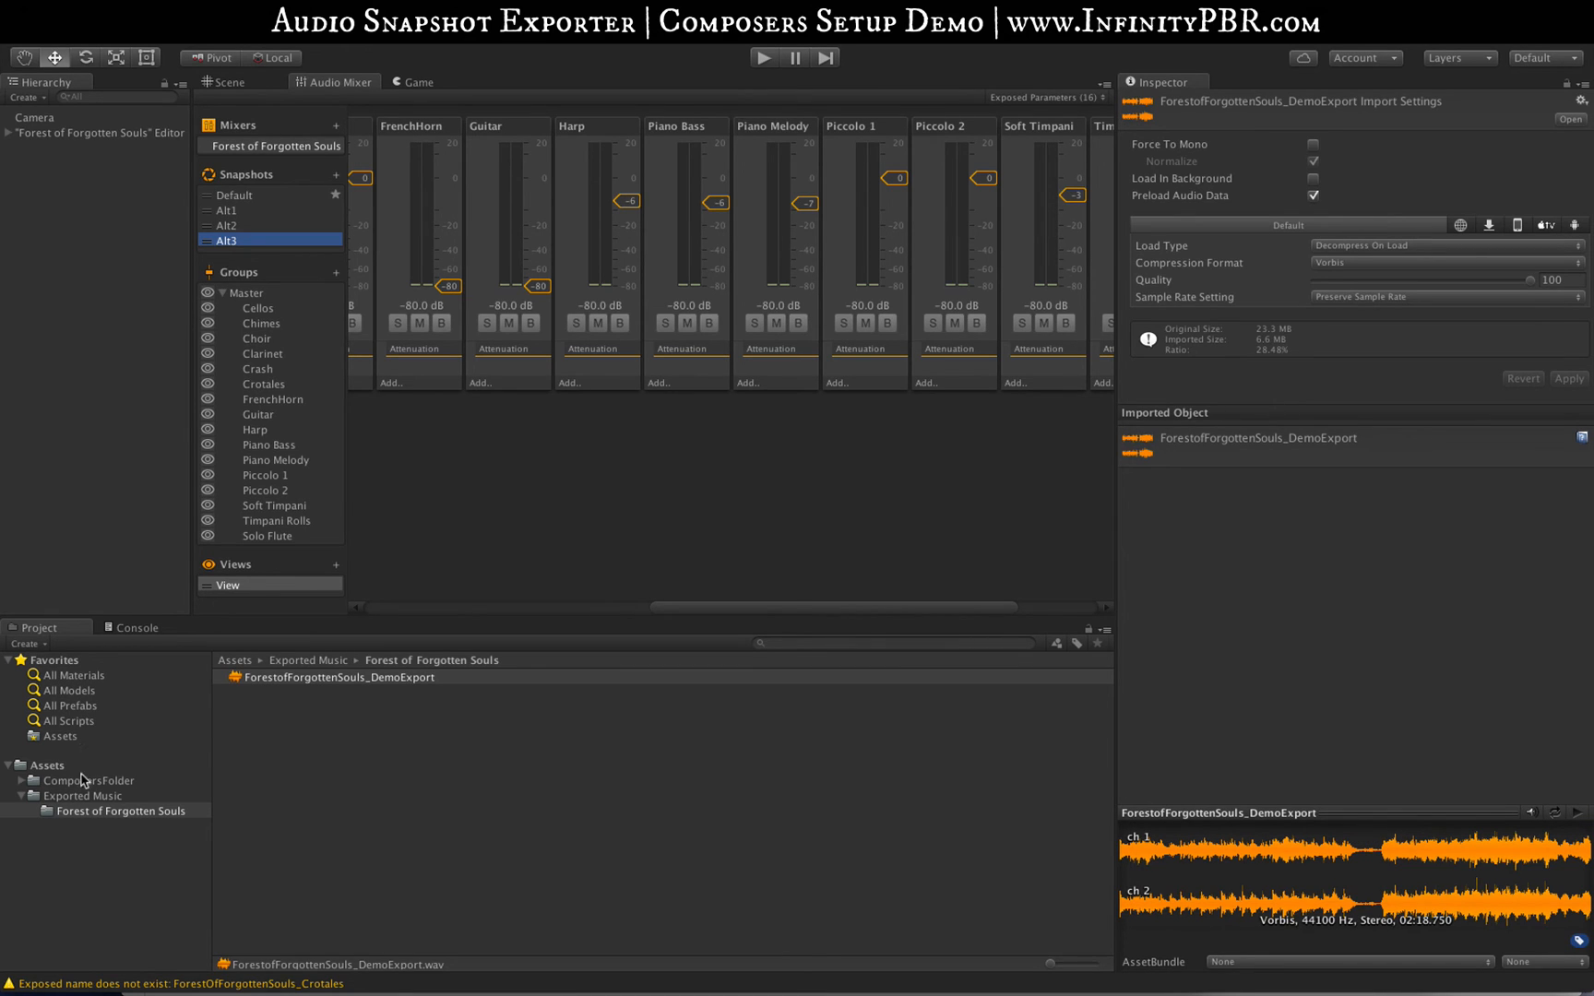
Step: Delete the ForestofForgottenSouls_DemoExport asset from the project
{"action": "right_click", "coordinate": [277, 676]}
{"action": "left_click", "coordinate": [339, 710]}
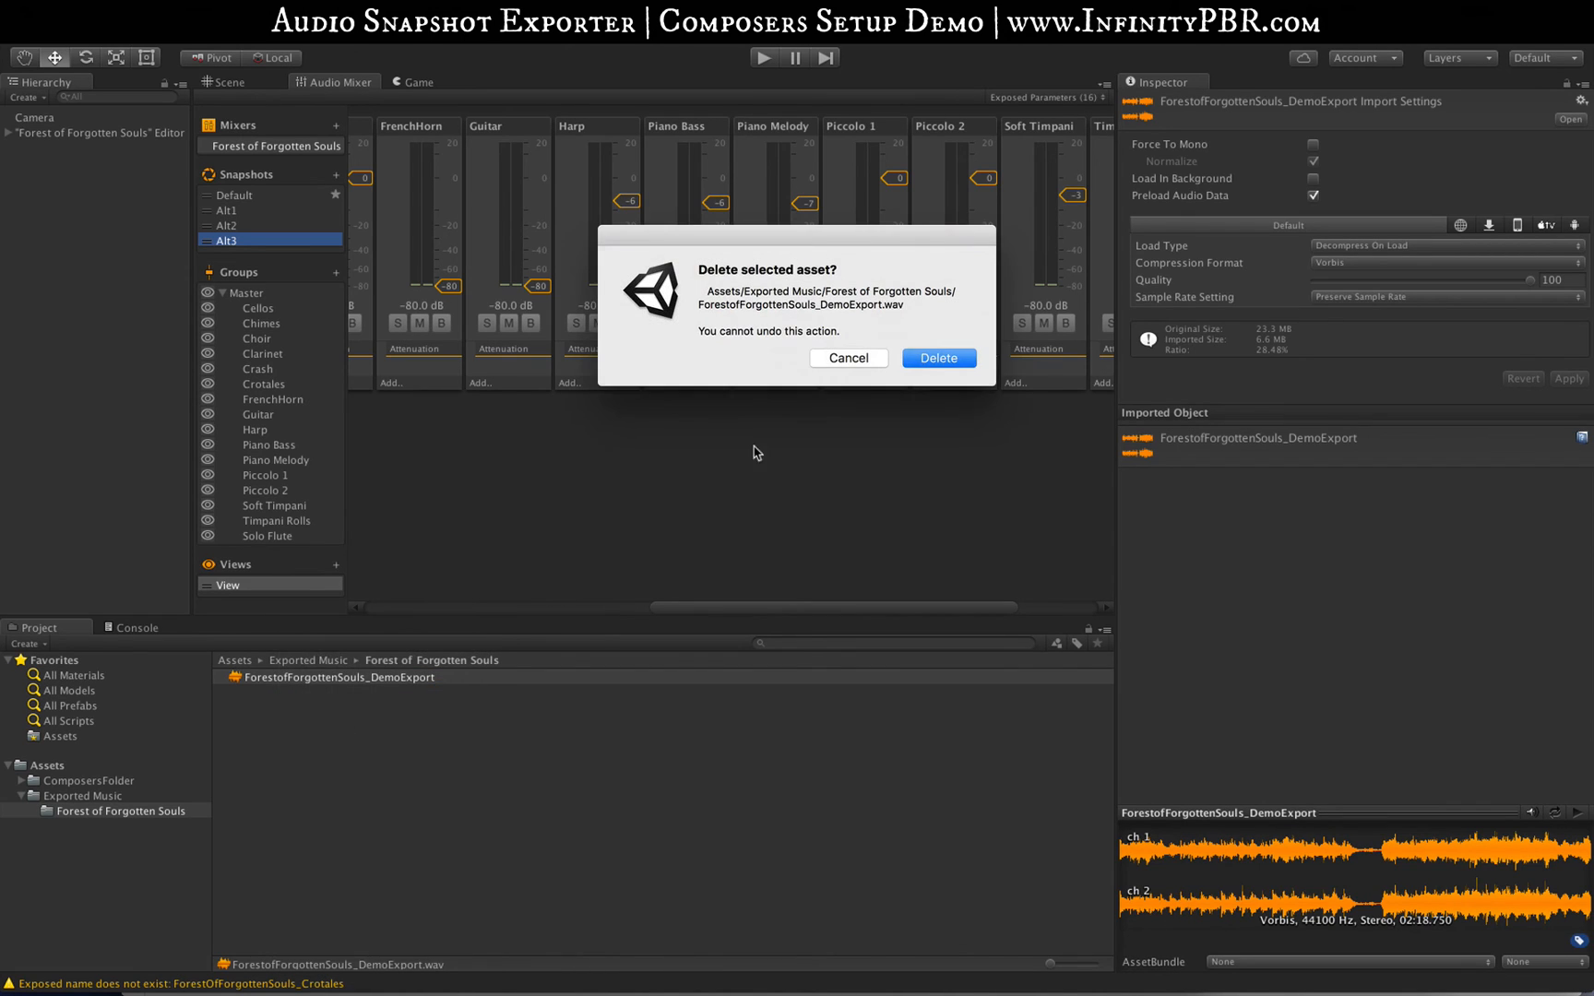
{"action": "left_click", "coordinate": [921, 360]}
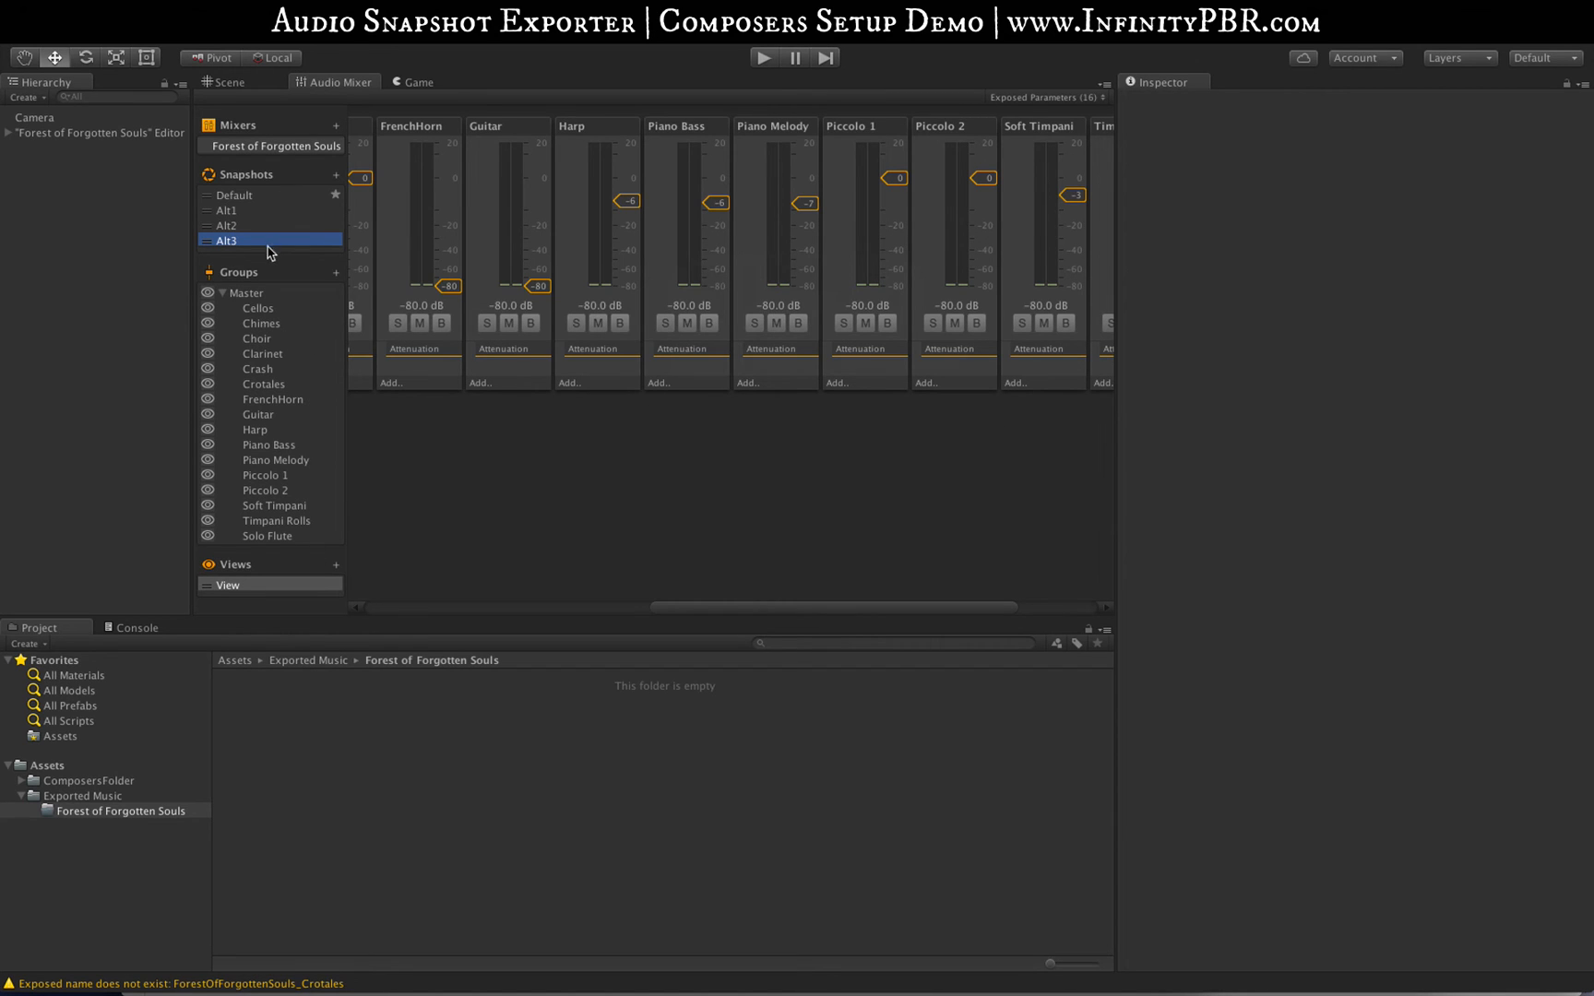
Step: With the Forest of Forgotten Souls Editor object selected, enter Play mode, export all snapshots, and stop playing
{"action": "left_click", "coordinate": [143, 134]}
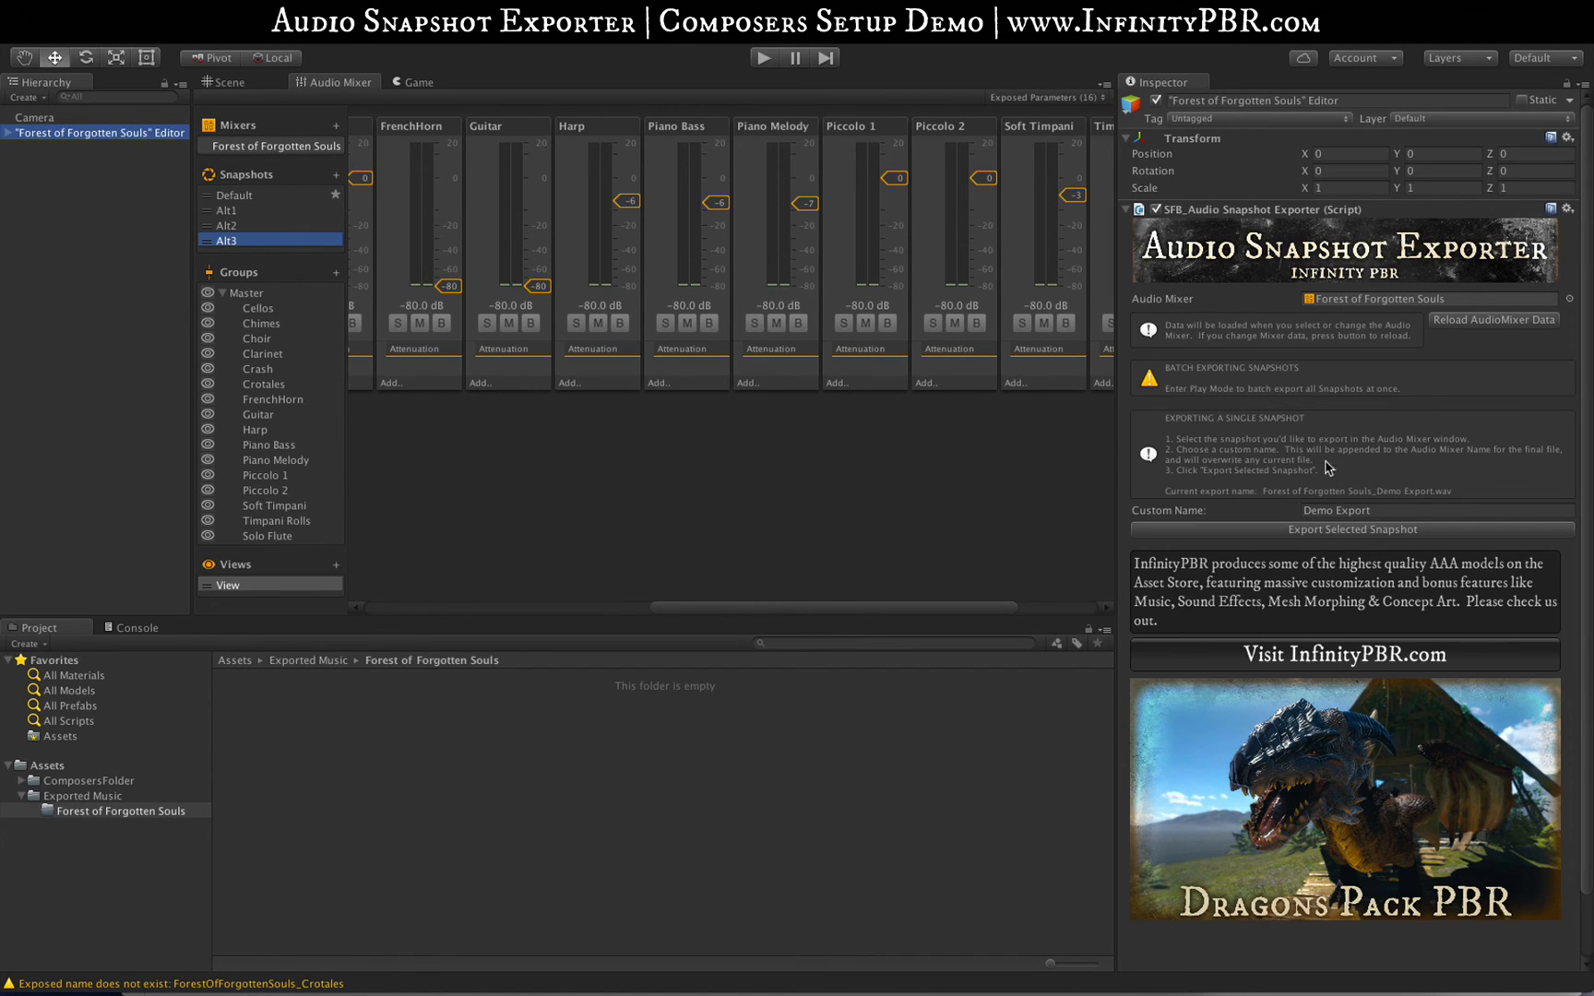
{"action": "left_click", "coordinate": [762, 59]}
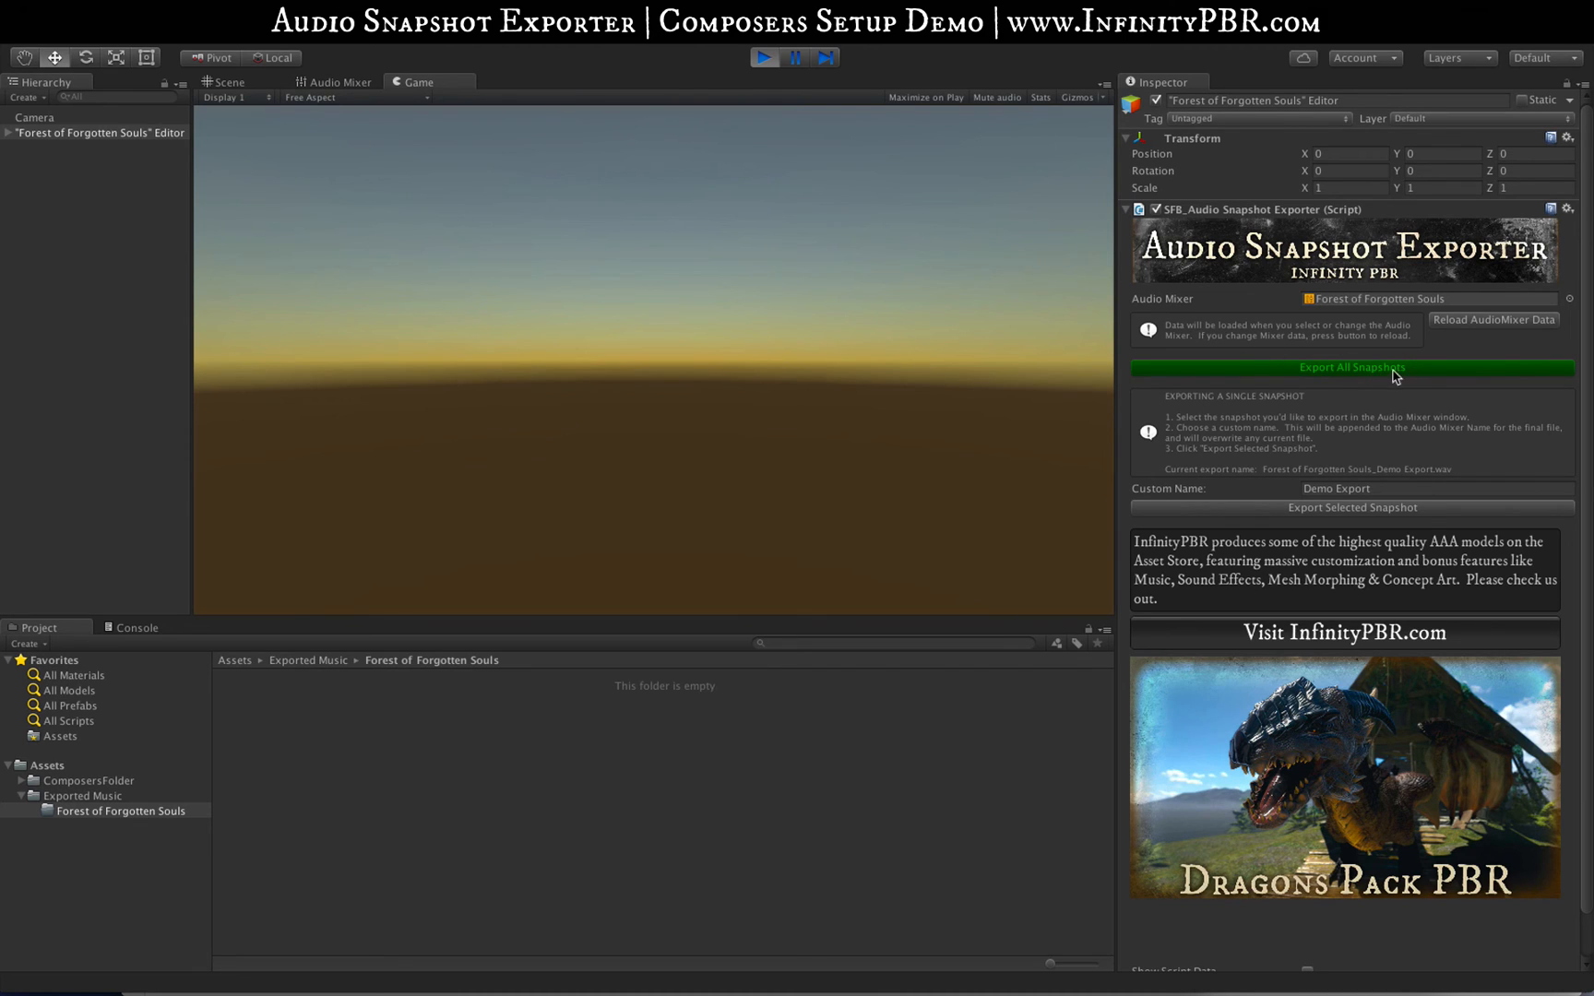
{"action": "left_click", "coordinate": [1269, 369]}
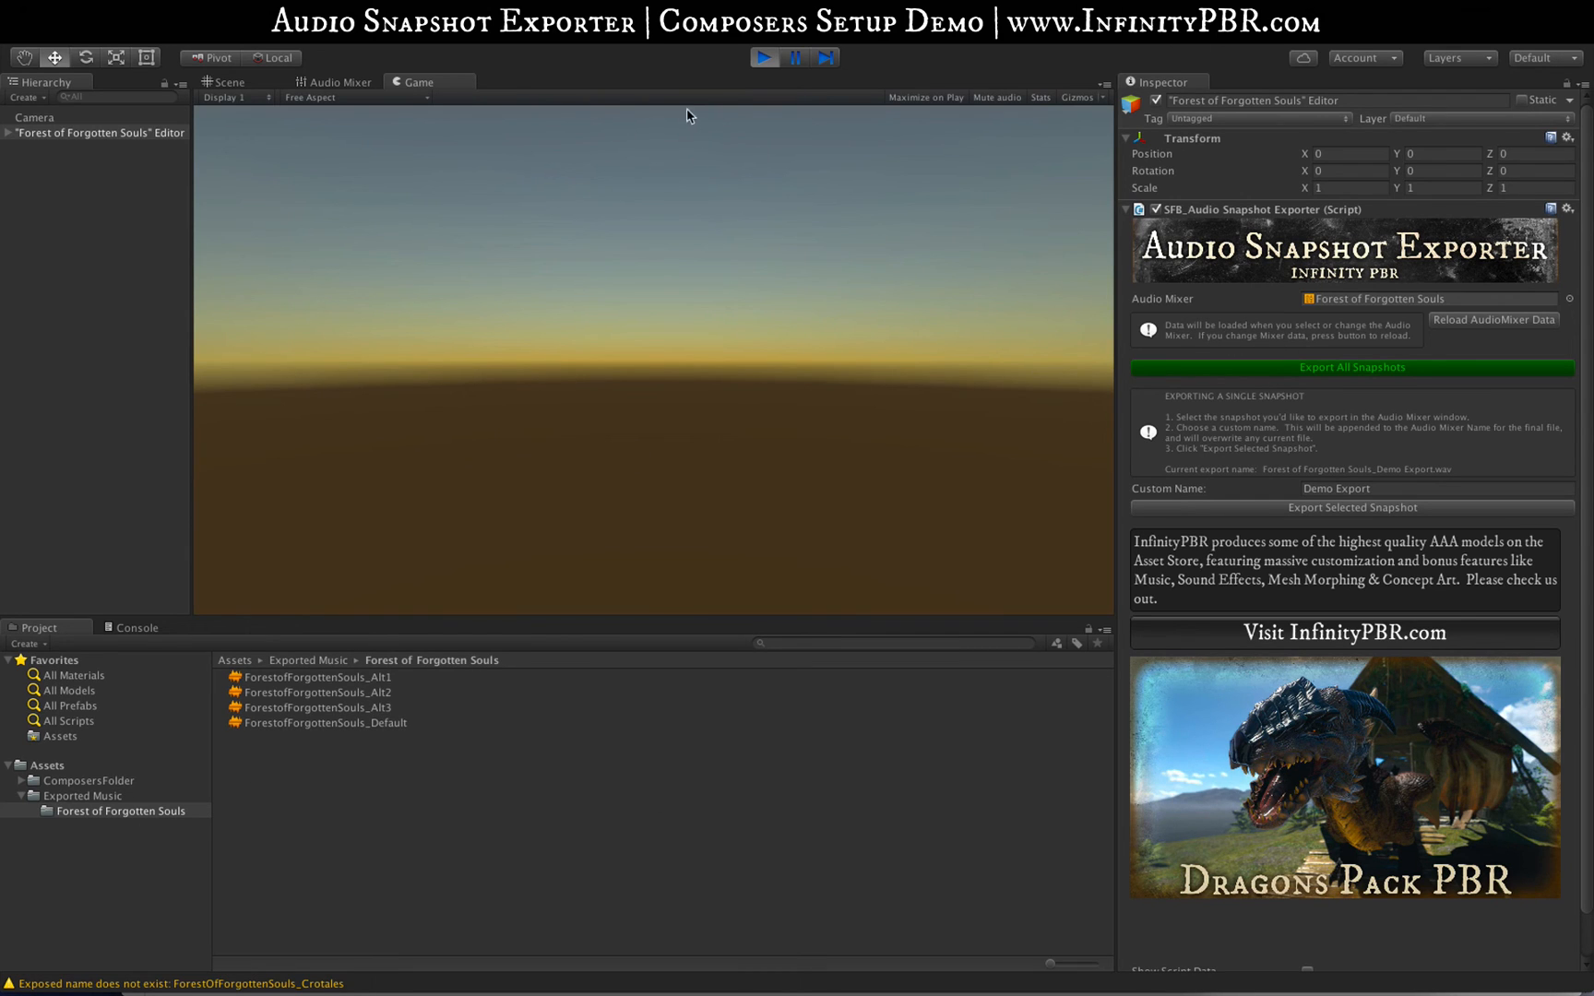
{"action": "left_click", "coordinate": [764, 57]}
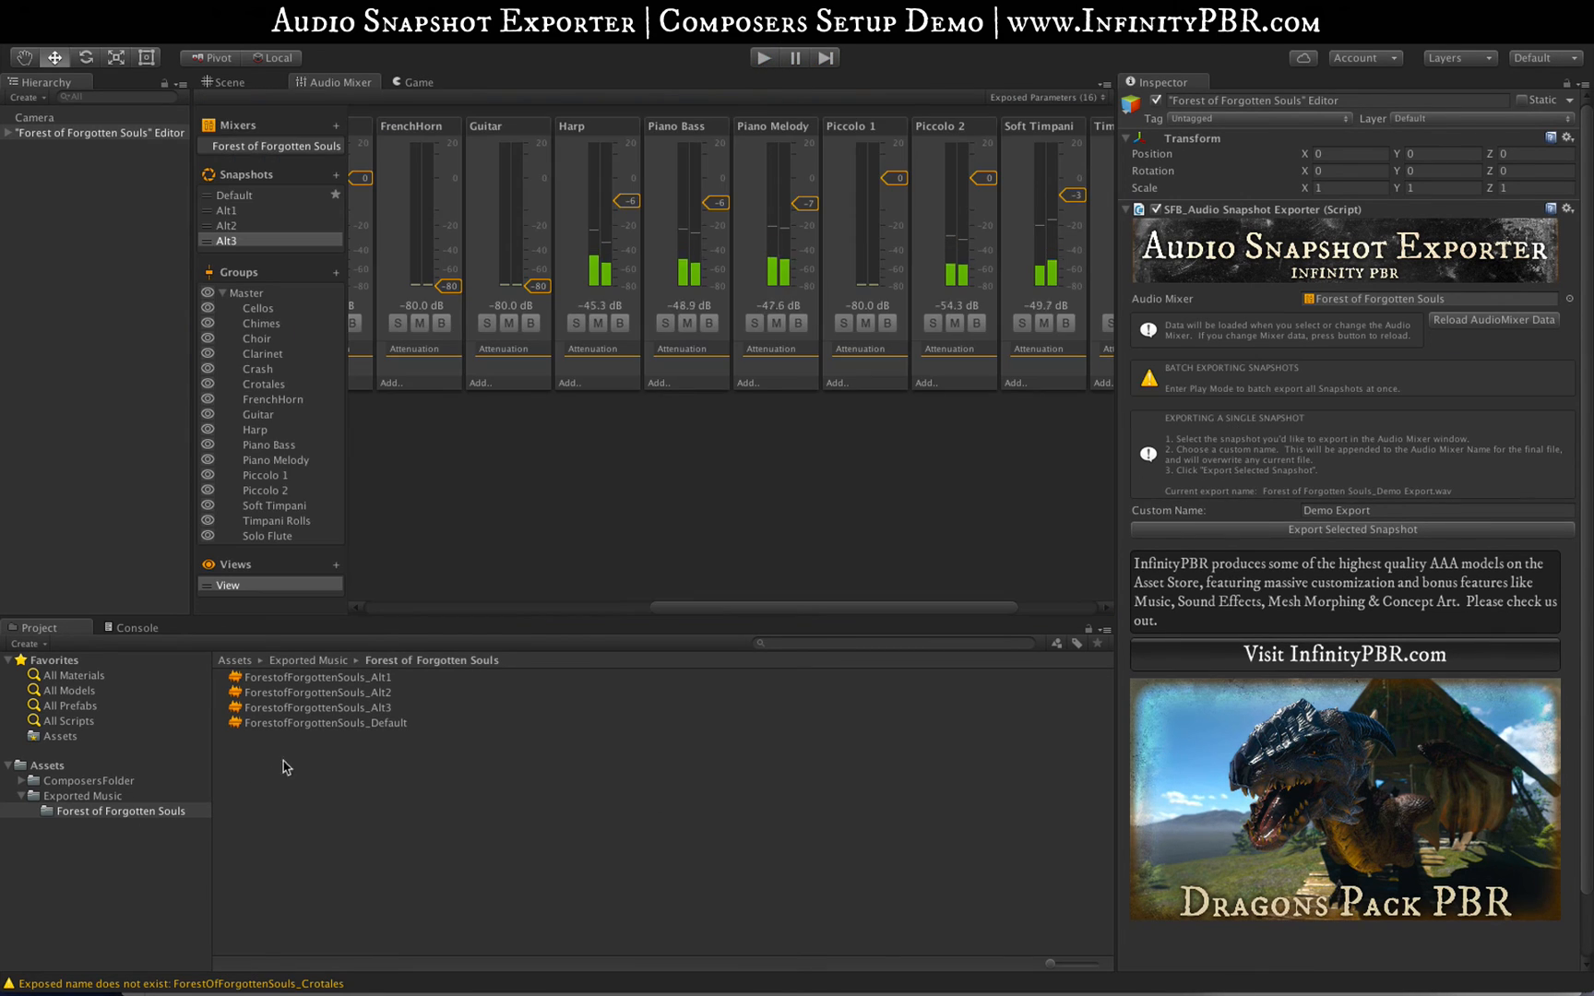
Step: Step through the exported Alt1, Alt2, Alt3 and Default audio files in the project folder
{"action": "left_click", "coordinate": [364, 691]}
{"action": "left_click", "coordinate": [360, 678]}
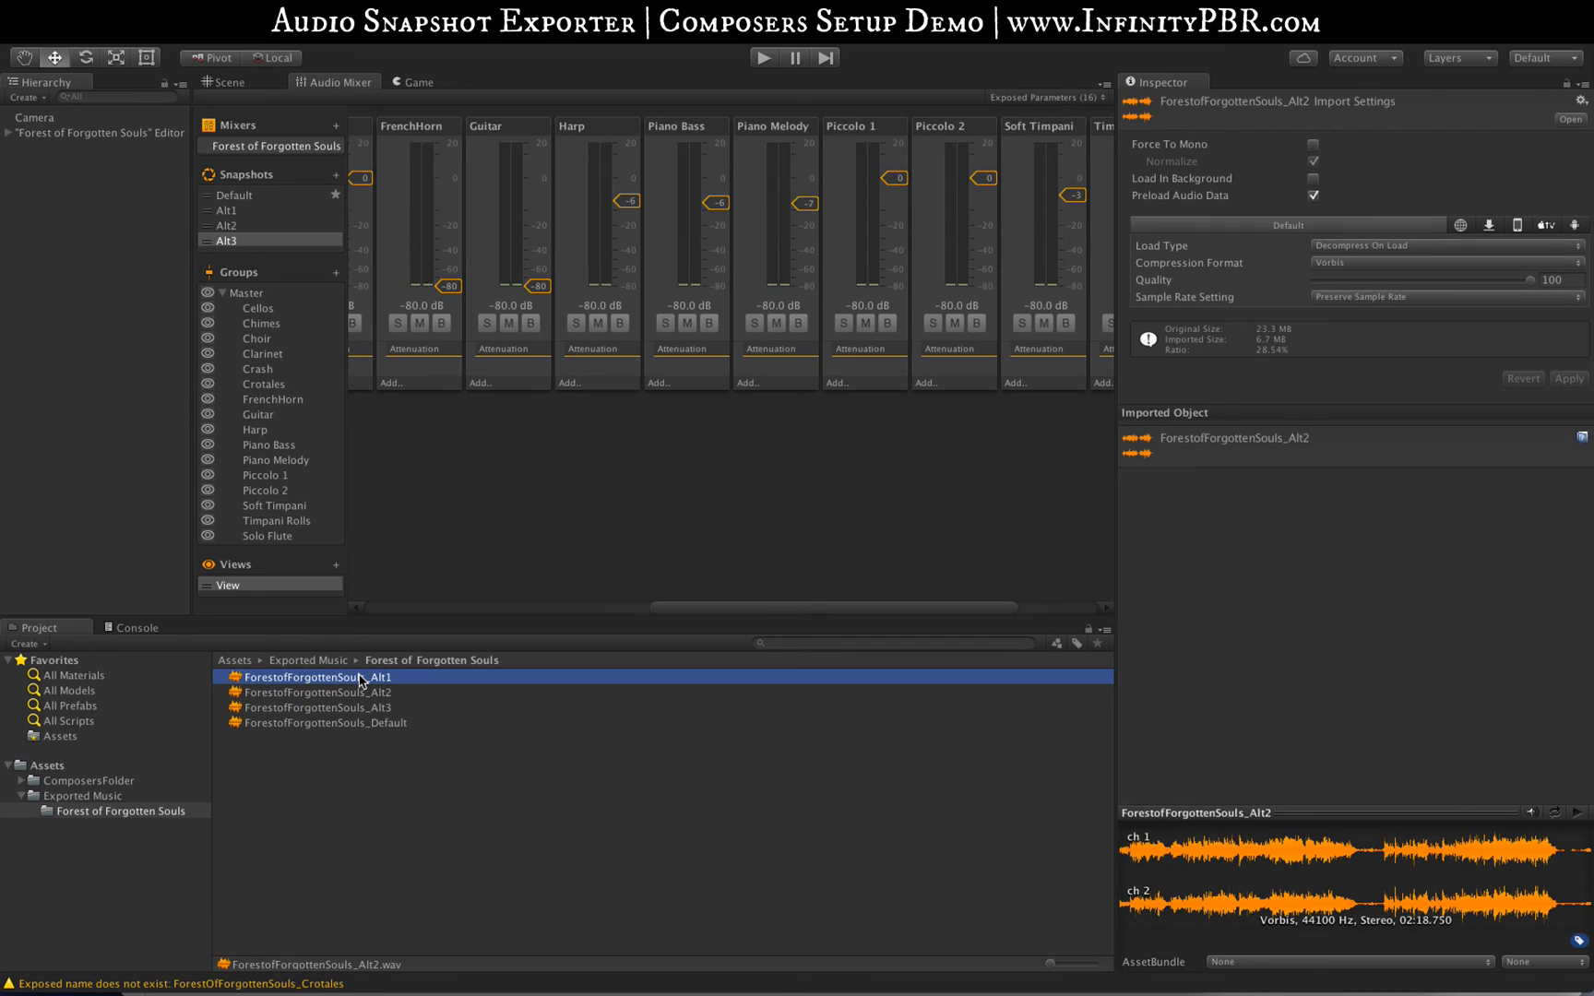
{"action": "key", "text": "Down"}
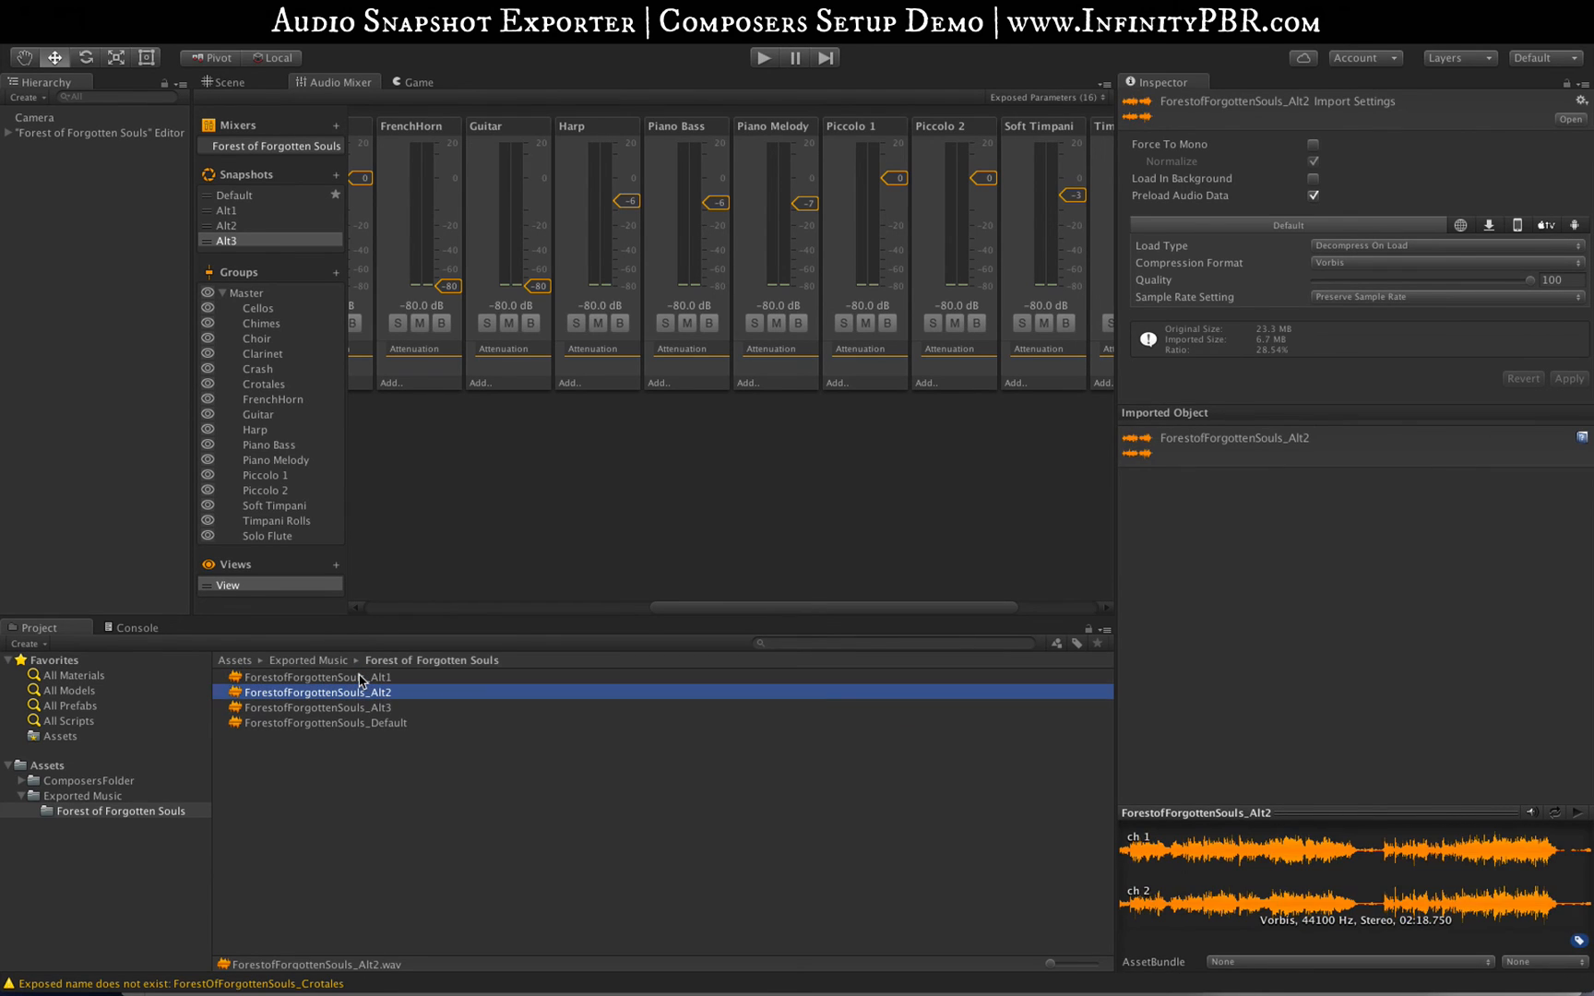
{"action": "key", "text": "Down"}
{"action": "key", "text": "Down"}
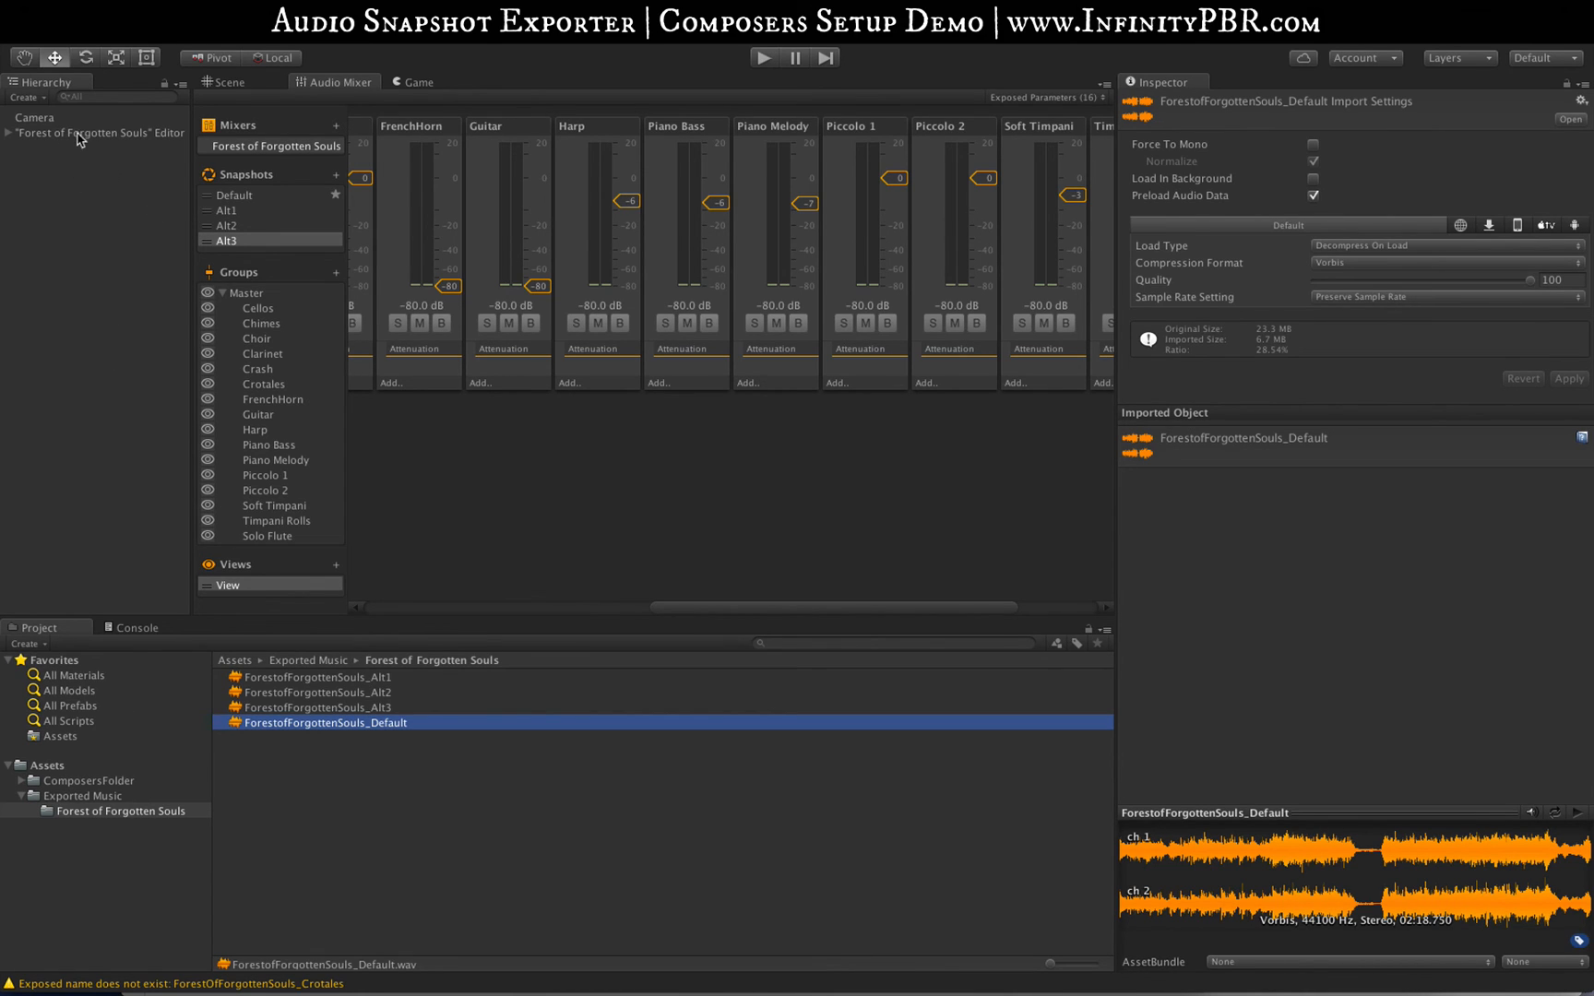
Step: Select the Forest of Forgotten Souls Editor object, fold and unfold the exporter component, and open the Visit InfinityPBR.com link
{"action": "left_click", "coordinate": [44, 134]}
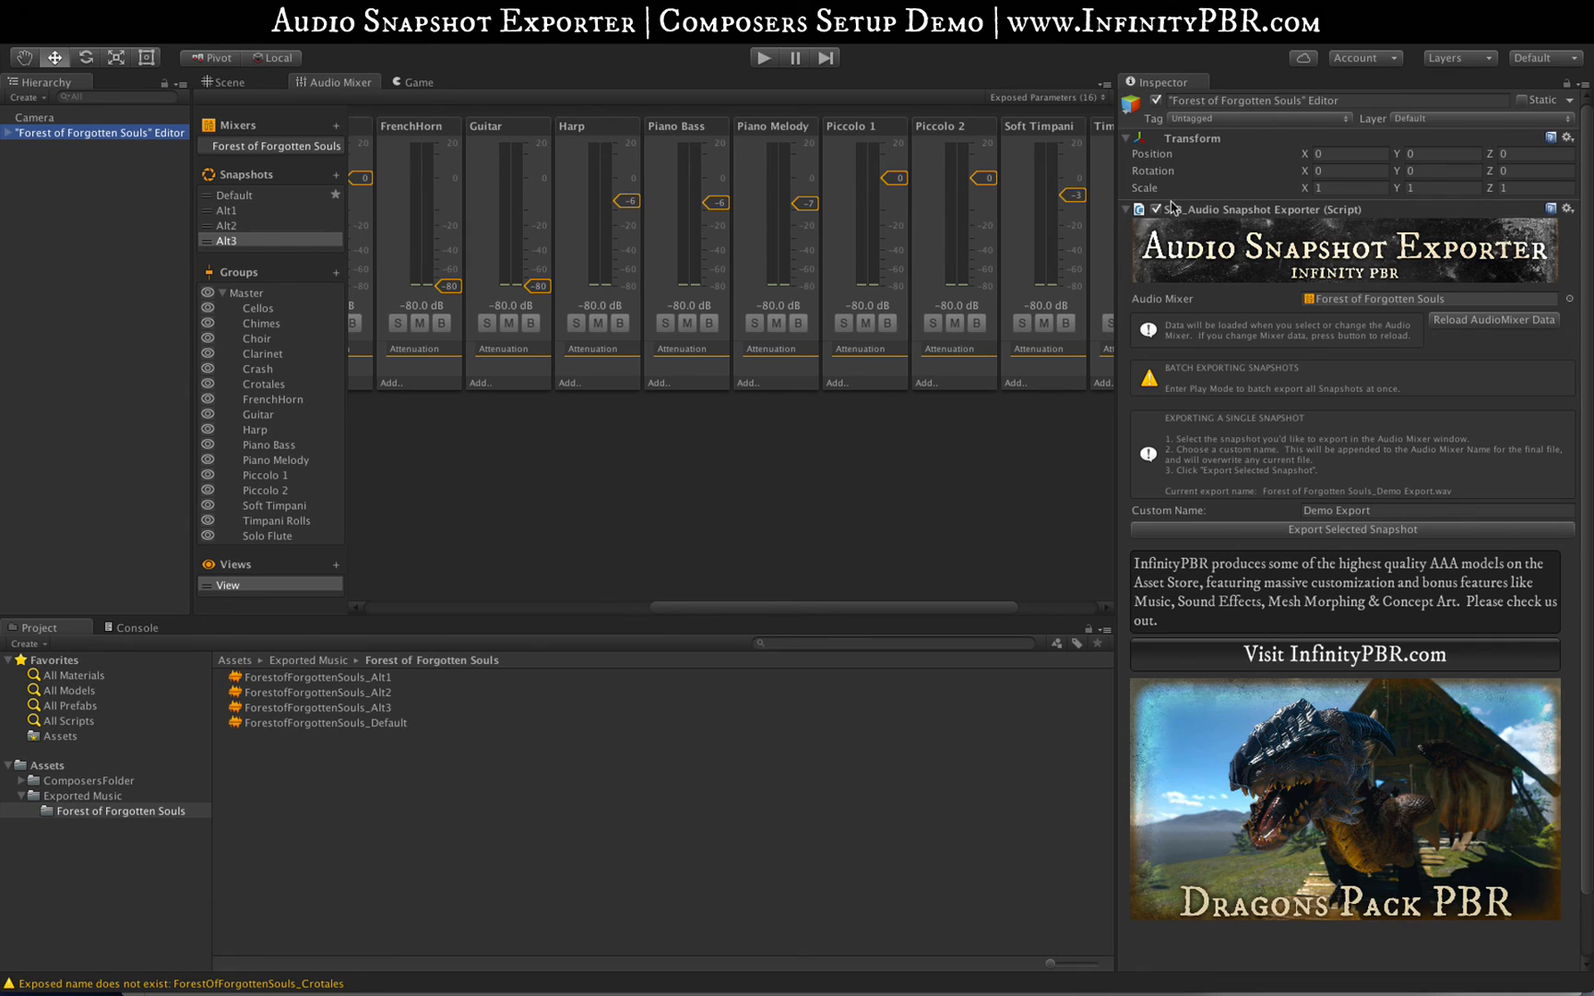
{"action": "left_click", "coordinate": [1123, 212]}
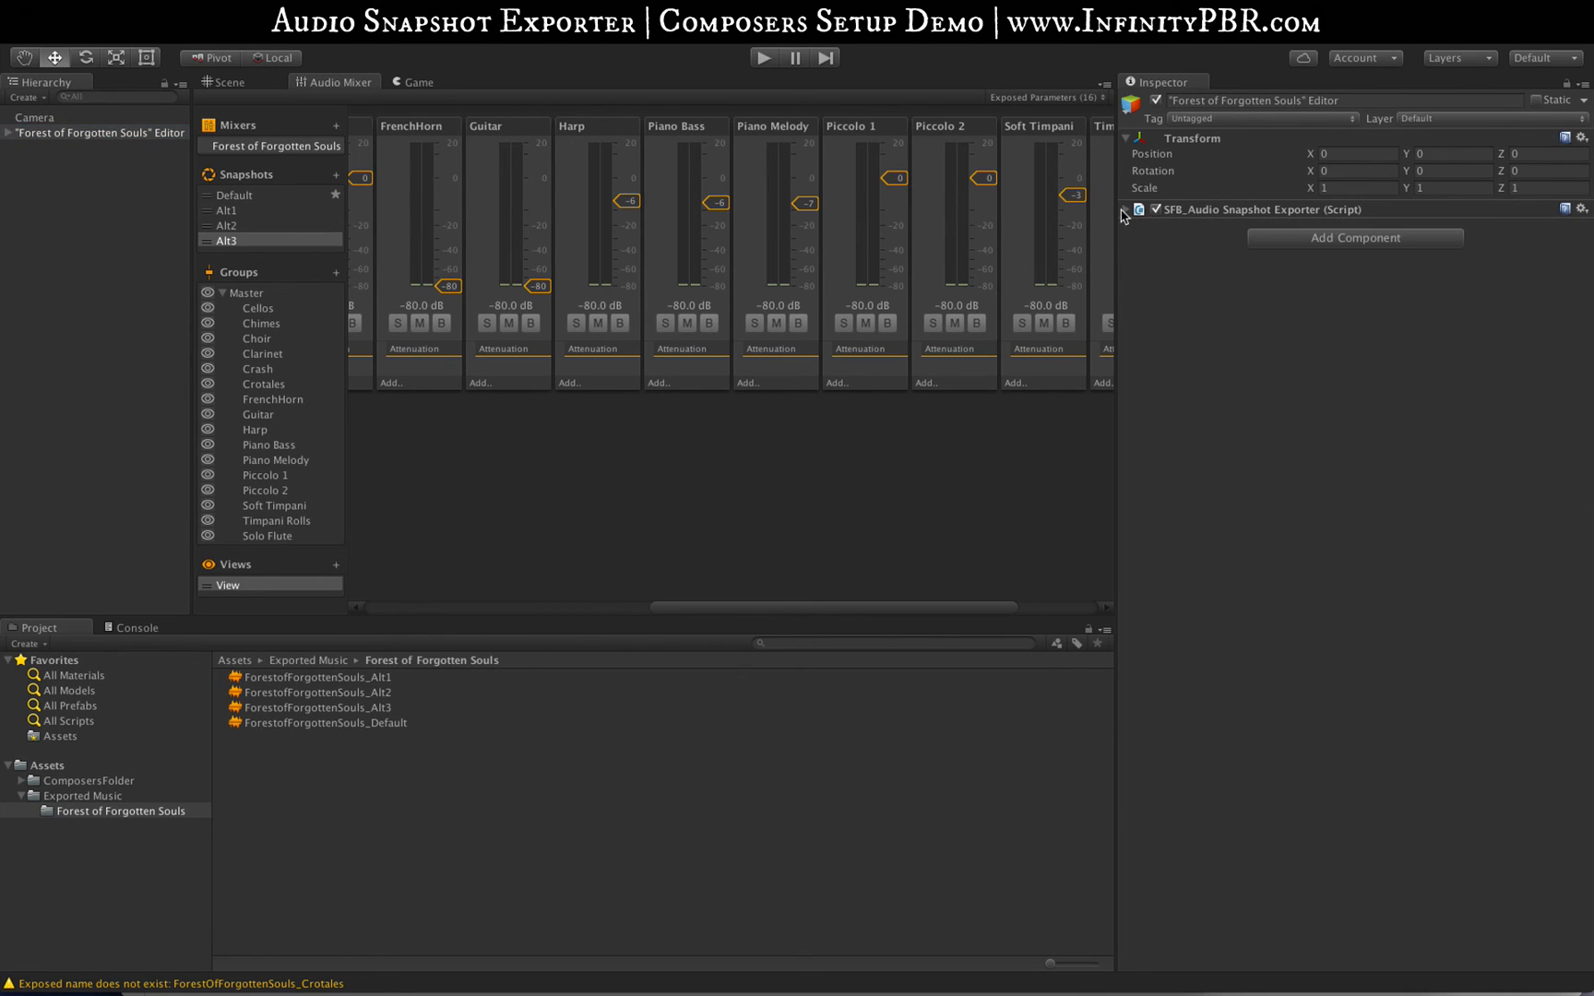
{"action": "left_click", "coordinate": [1124, 211]}
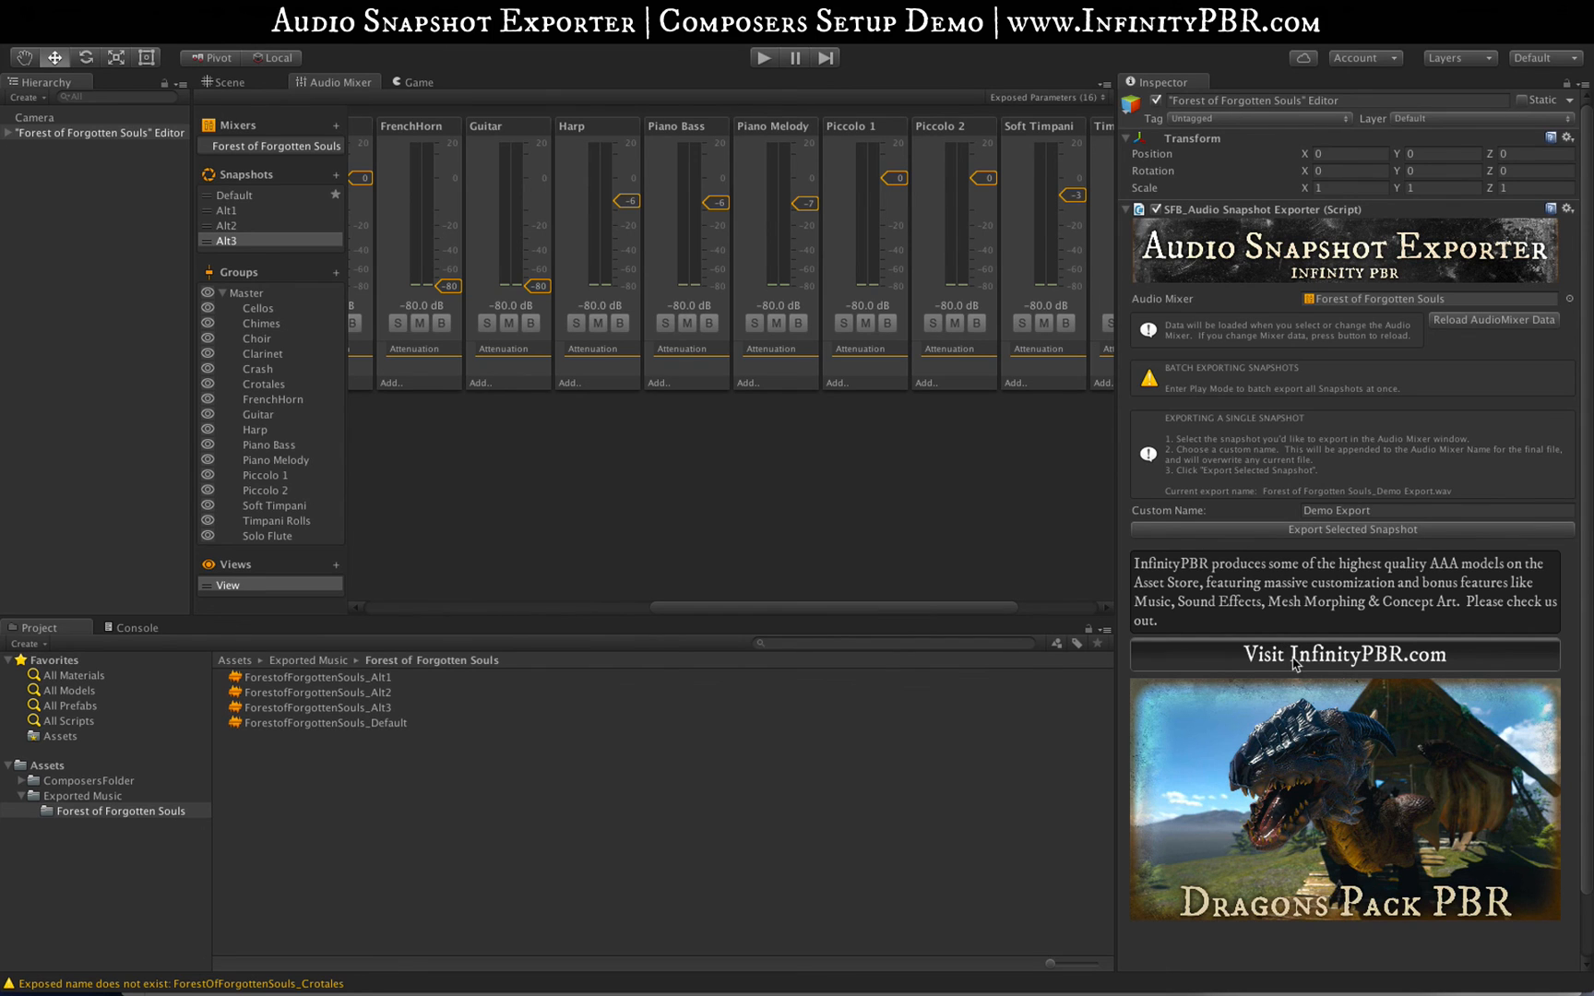
{"action": "left_click", "coordinate": [1229, 663]}
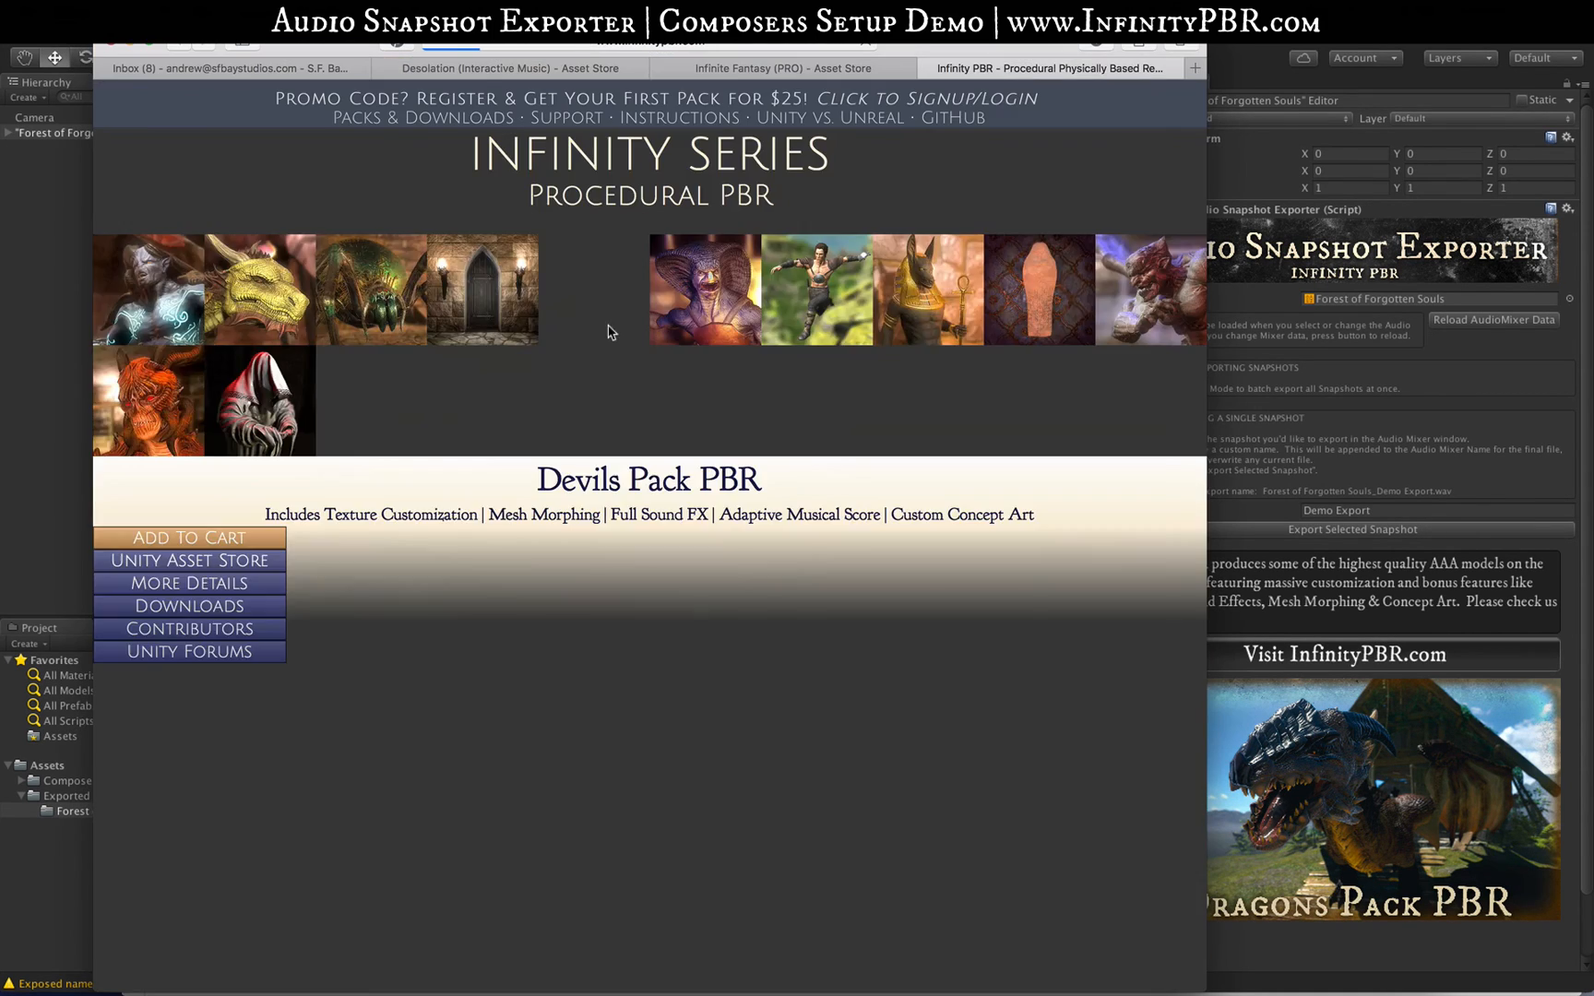
Step: Scroll through the InfinityPBR website's pack listings, then return to the editor
{"action": "scroll", "coordinate": [864, 810], "scroll_direction": "down", "scroll_amount": 20}
{"action": "scroll", "coordinate": [855, 793], "scroll_direction": "down", "scroll_amount": 6}
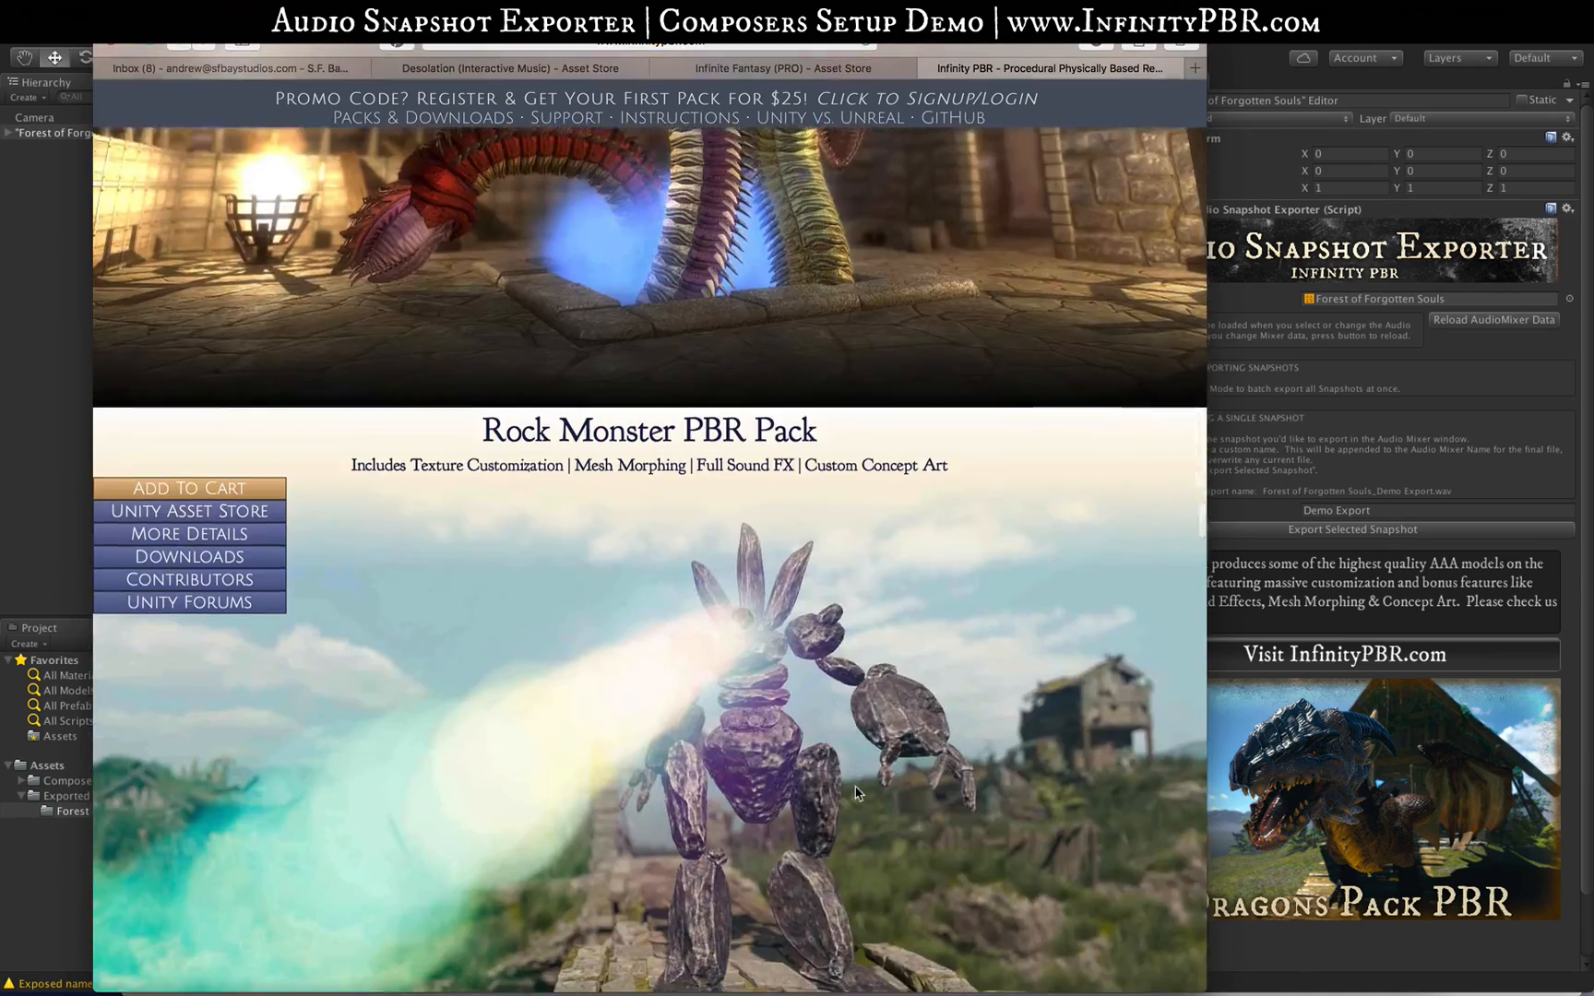
{"action": "scroll", "coordinate": [835, 533], "scroll_direction": "up", "scroll_amount": 5}
{"action": "scroll", "coordinate": [835, 533], "scroll_direction": "up", "scroll_amount": 3}
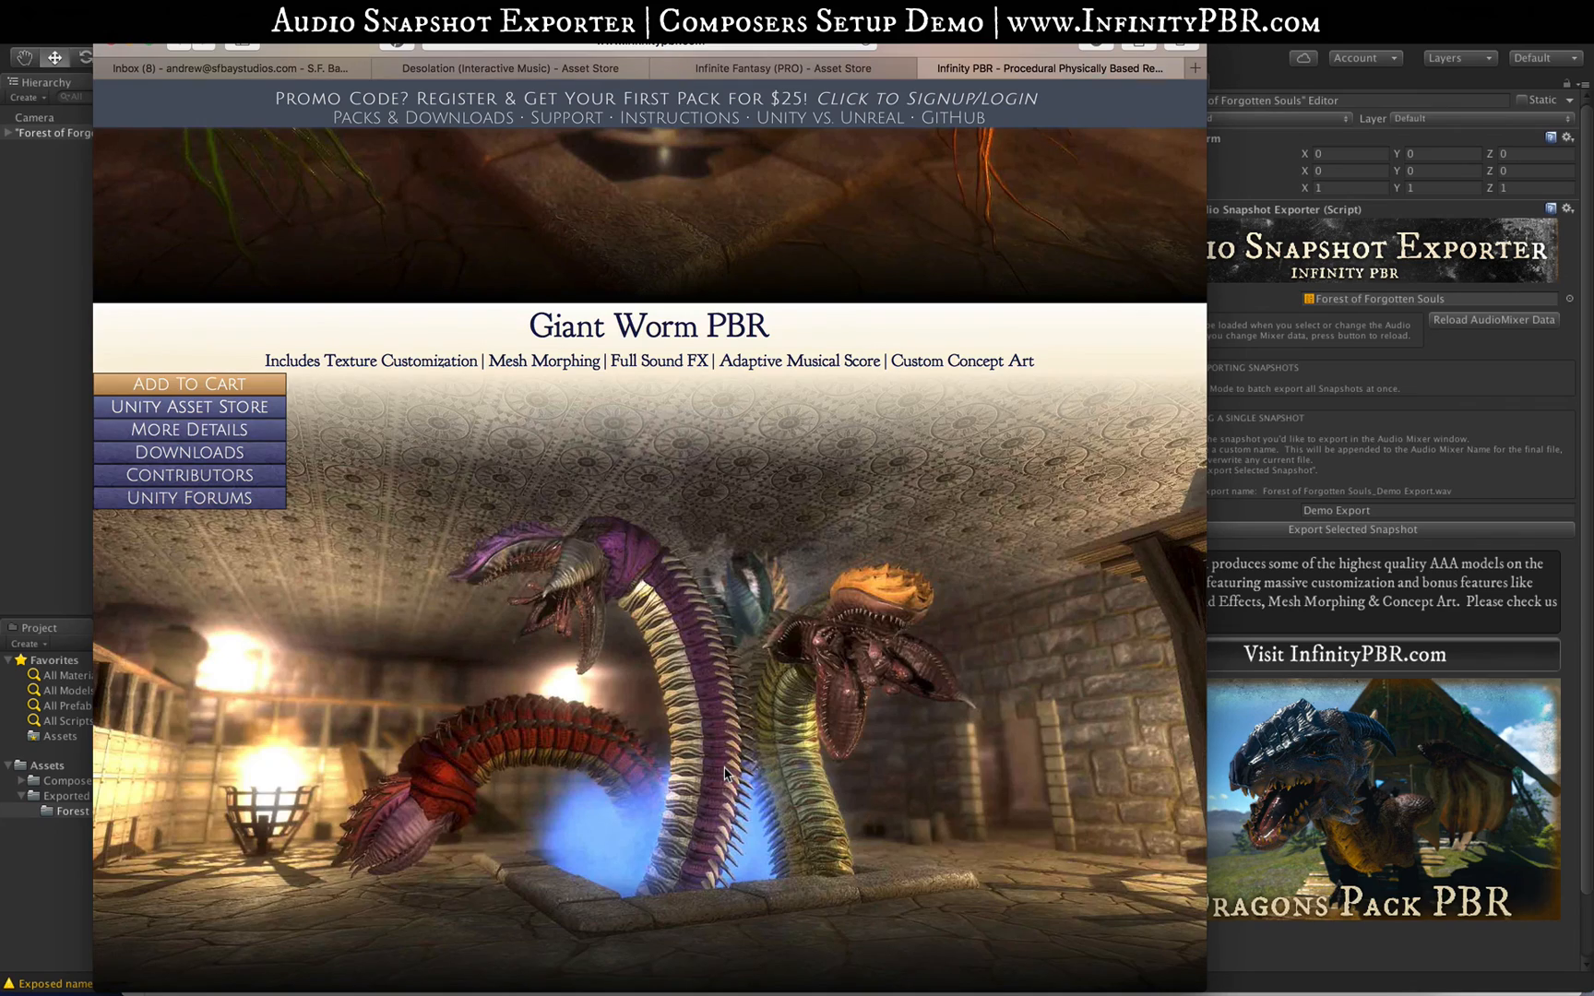
{"action": "scroll", "coordinate": [725, 773], "scroll_direction": "up", "scroll_amount": 10}
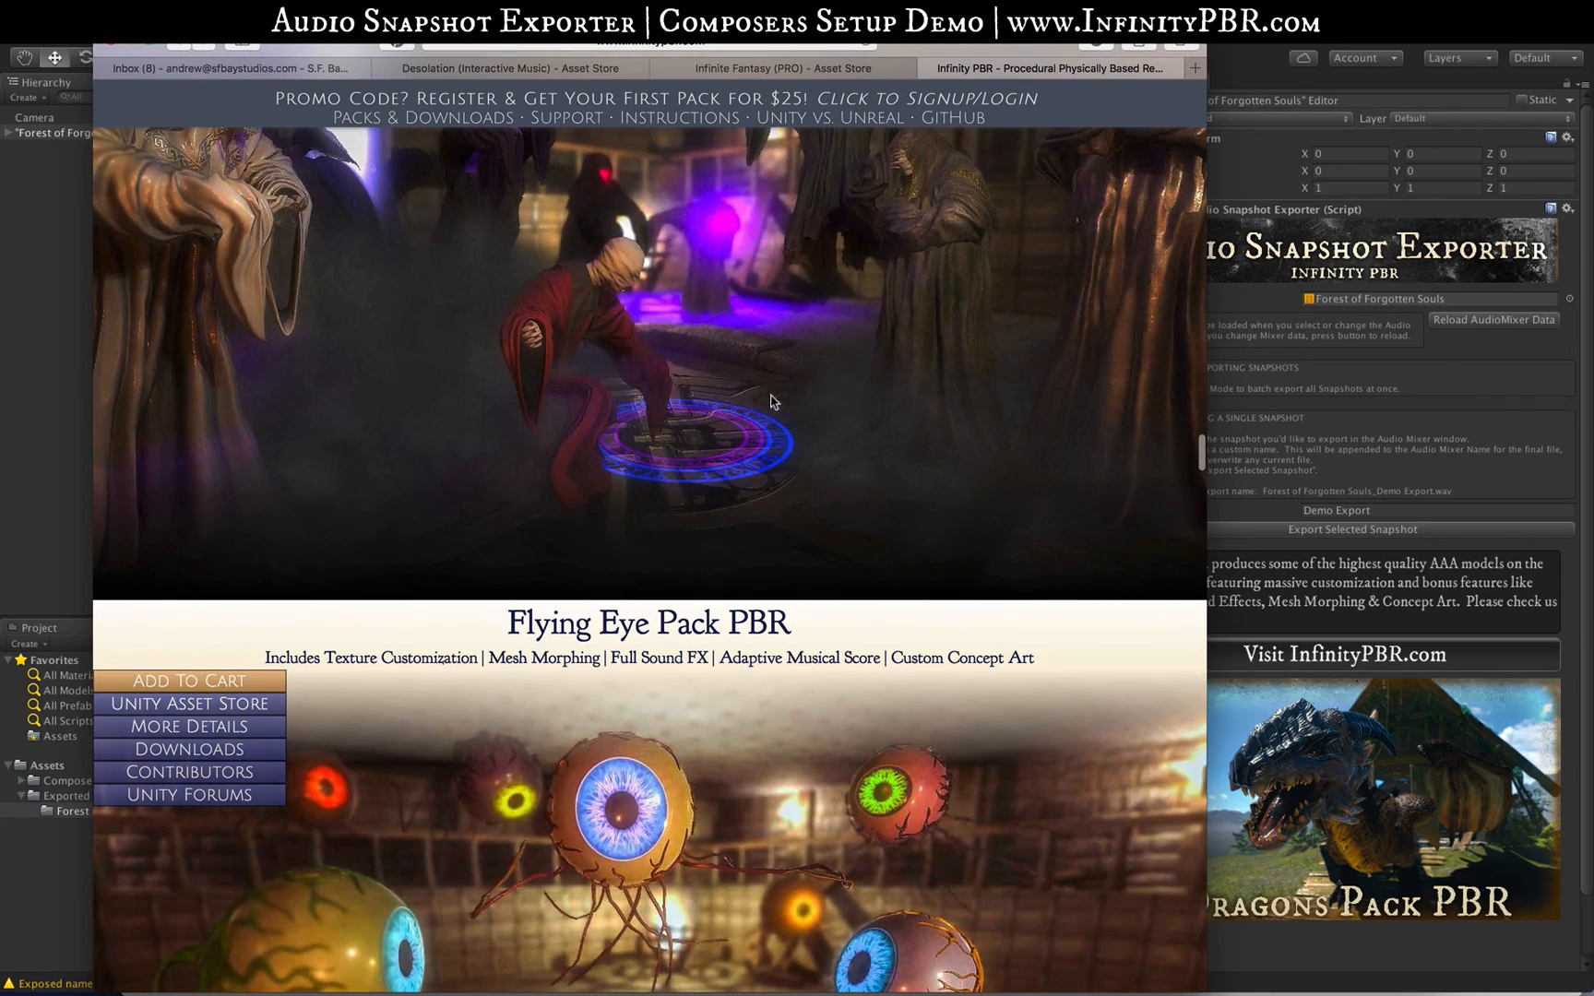
{"action": "scroll", "coordinate": [844, 430], "scroll_direction": "up", "scroll_amount": 15}
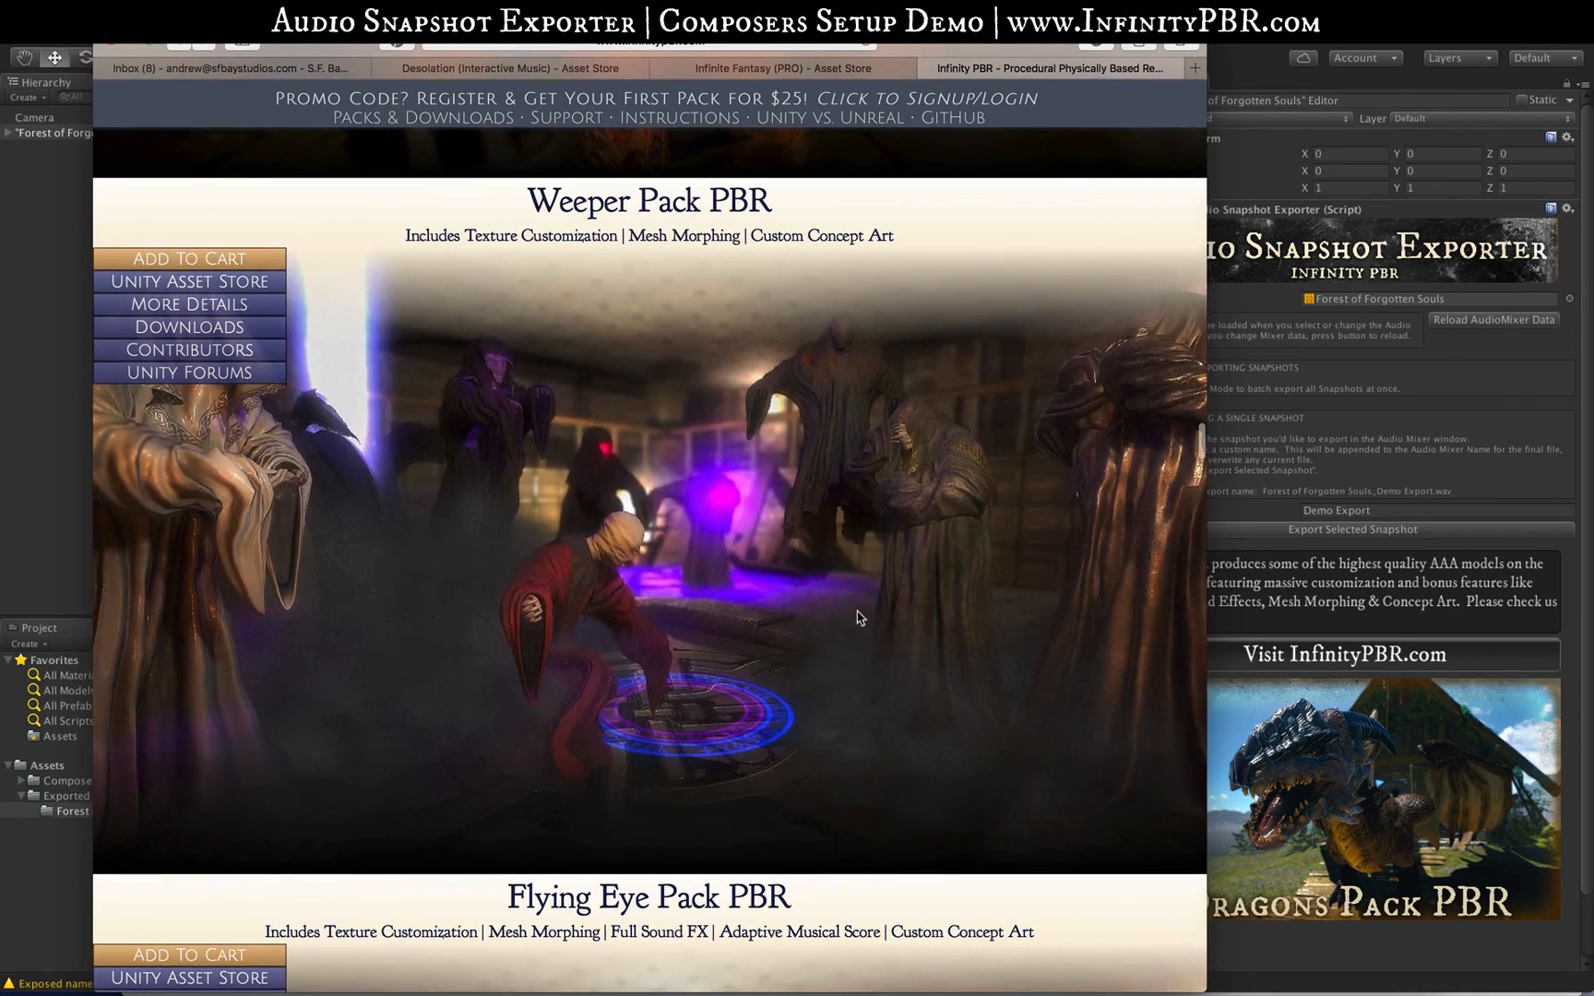
{"action": "scroll", "coordinate": [858, 618], "scroll_direction": "up", "scroll_amount": 5}
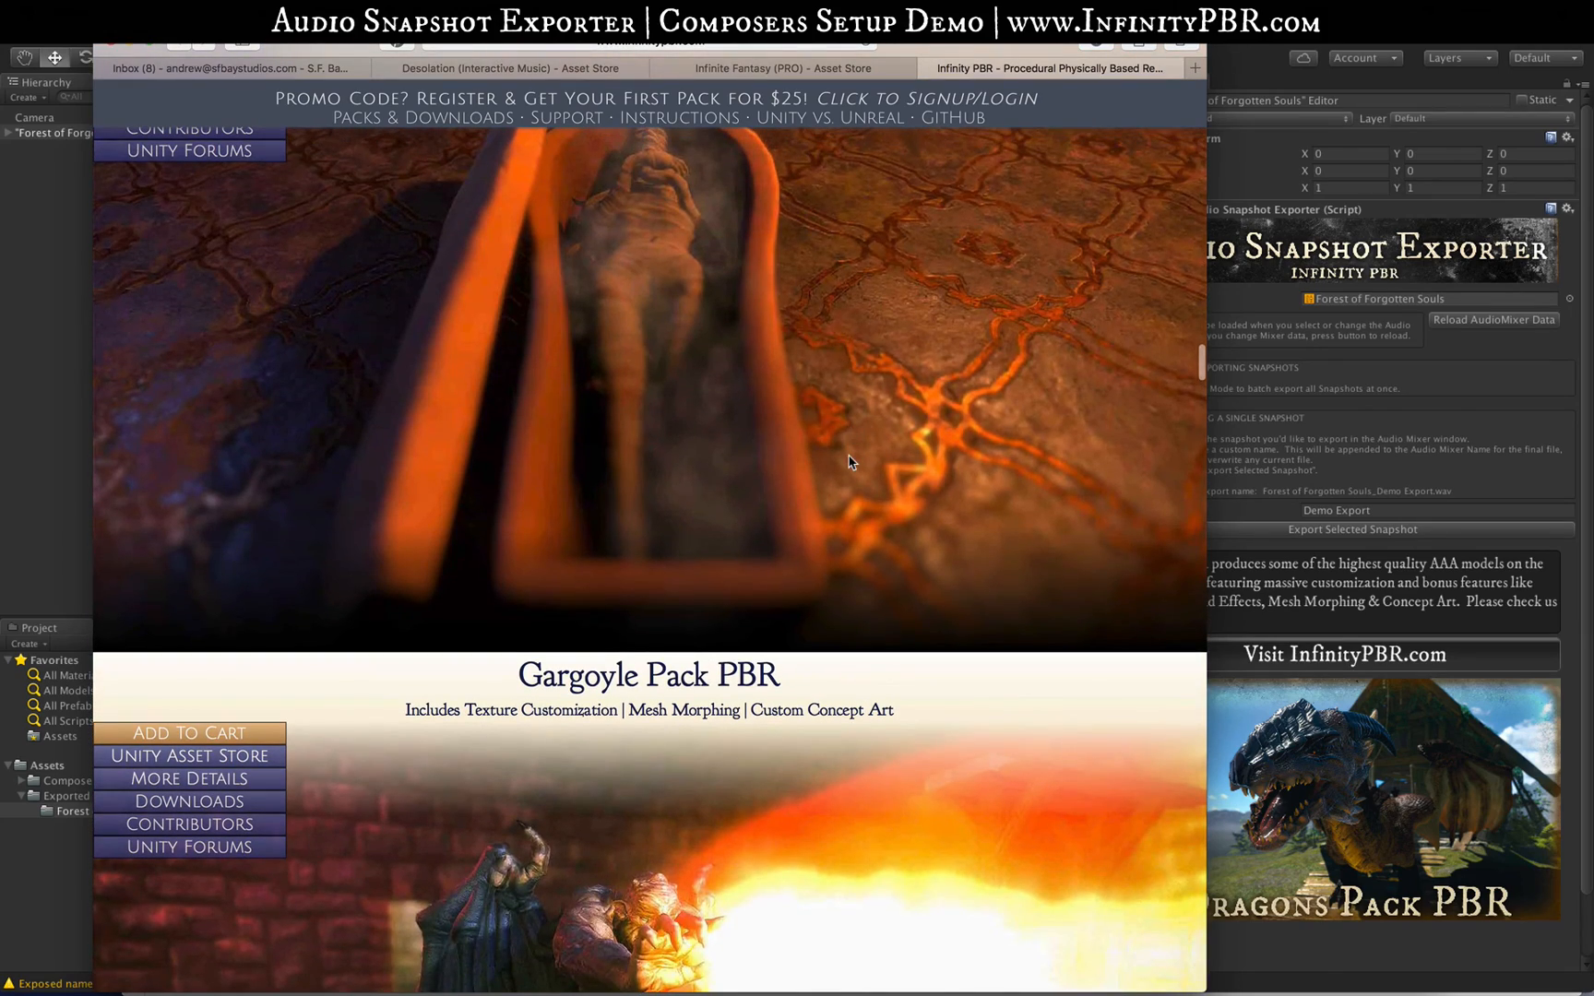
{"action": "scroll", "coordinate": [852, 457], "scroll_direction": "up", "scroll_amount": 4}
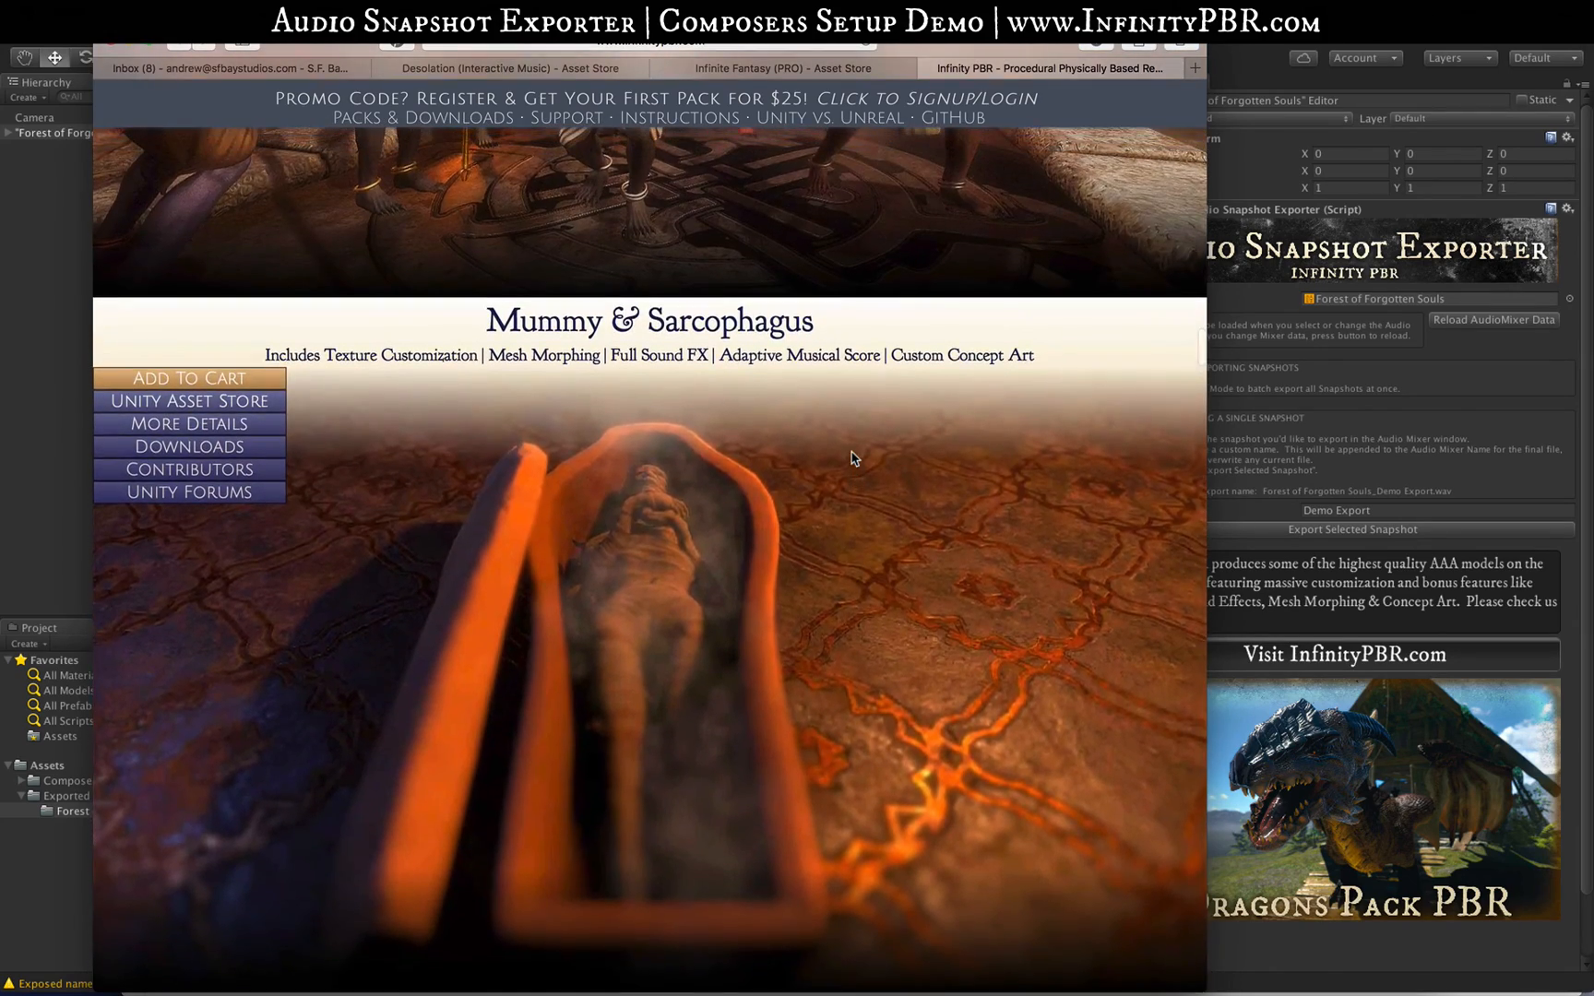
{"action": "scroll", "coordinate": [851, 542], "scroll_direction": "up", "scroll_amount": 12}
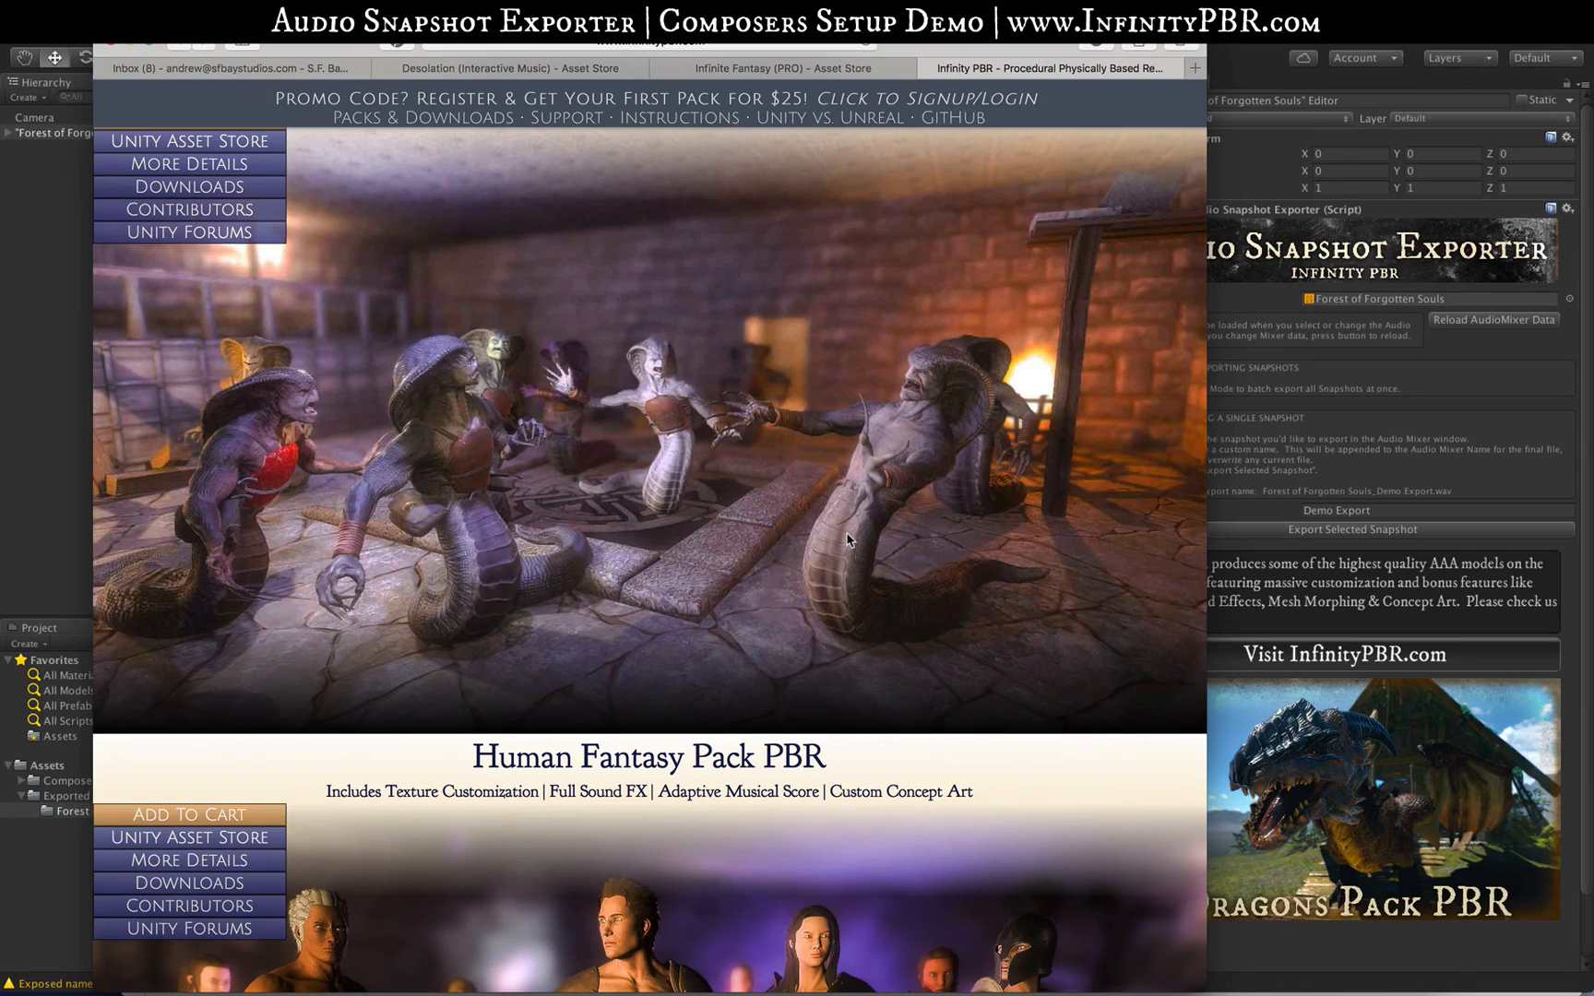
{"action": "scroll", "coordinate": [848, 540], "scroll_direction": "up", "scroll_amount": 12}
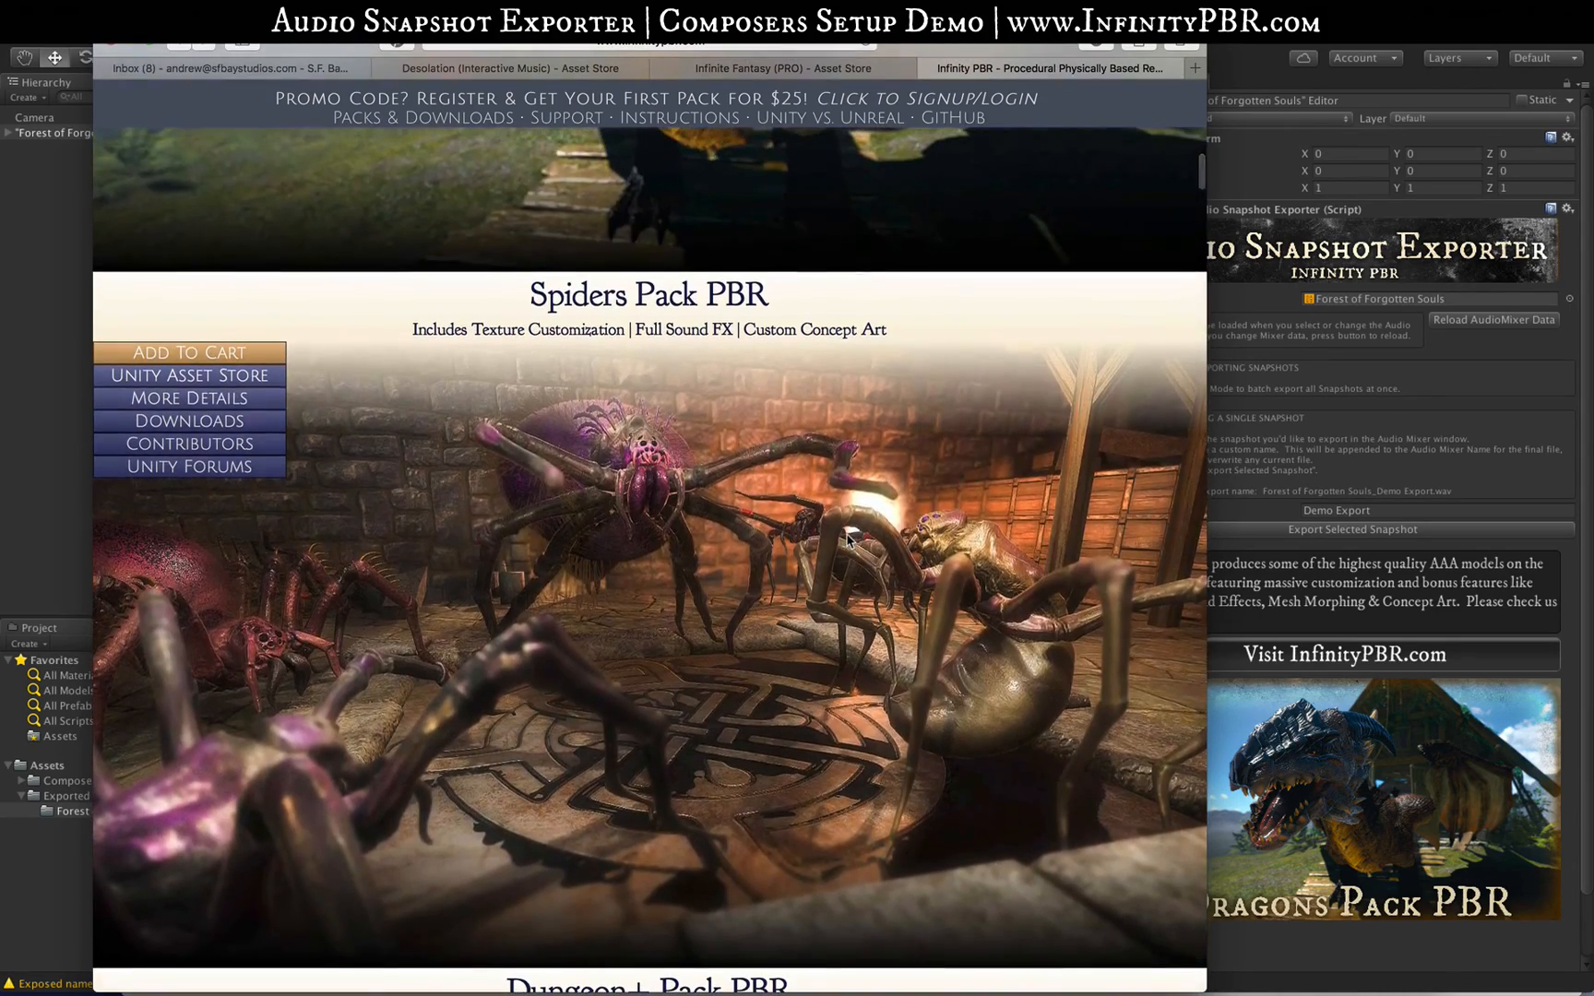
{"action": "scroll", "coordinate": [847, 540], "scroll_direction": "up", "scroll_amount": 15}
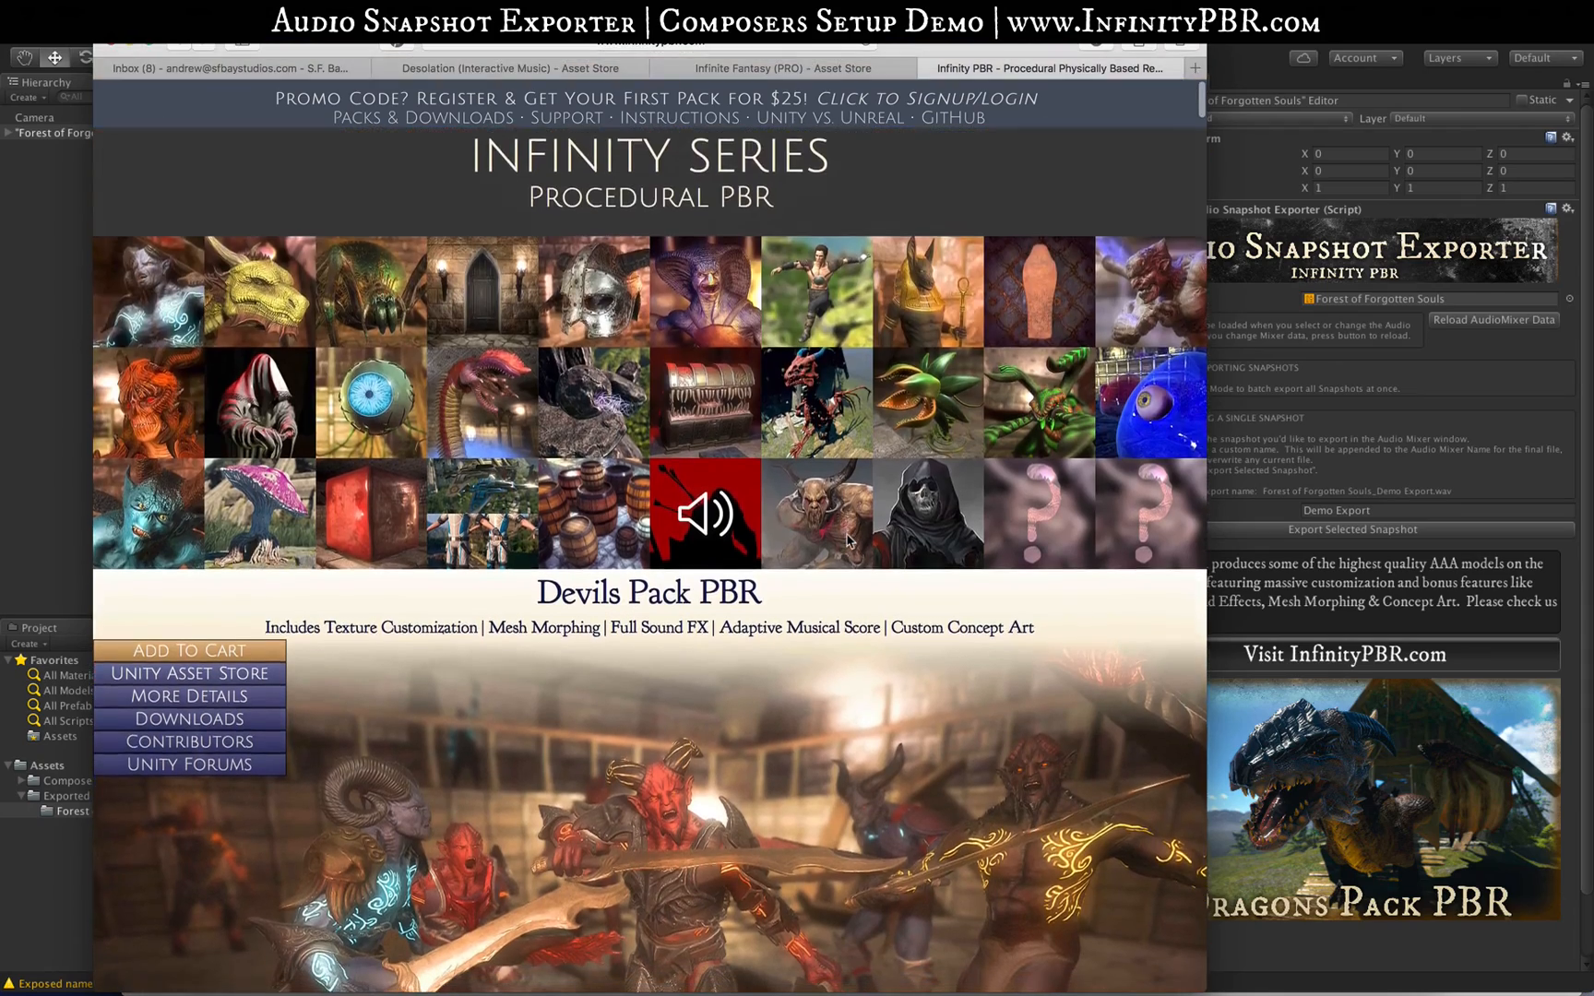
{"action": "left_click", "coordinate": [848, 540]}
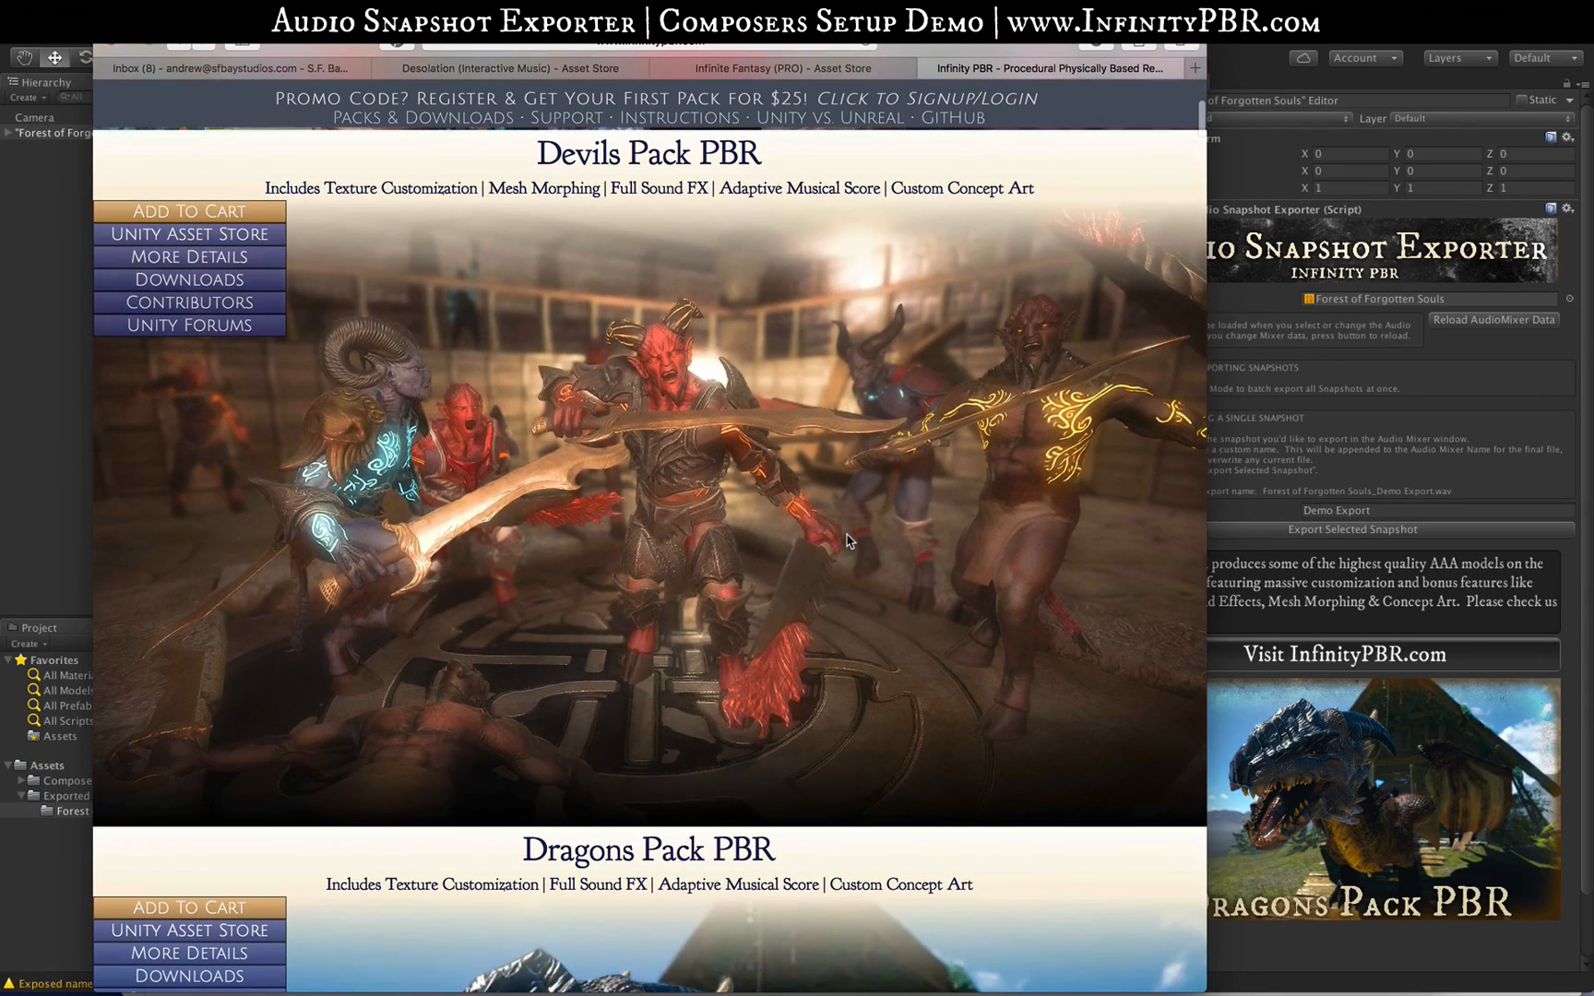
{"action": "scroll", "coordinate": [847, 541], "scroll_direction": "down", "scroll_amount": 5}
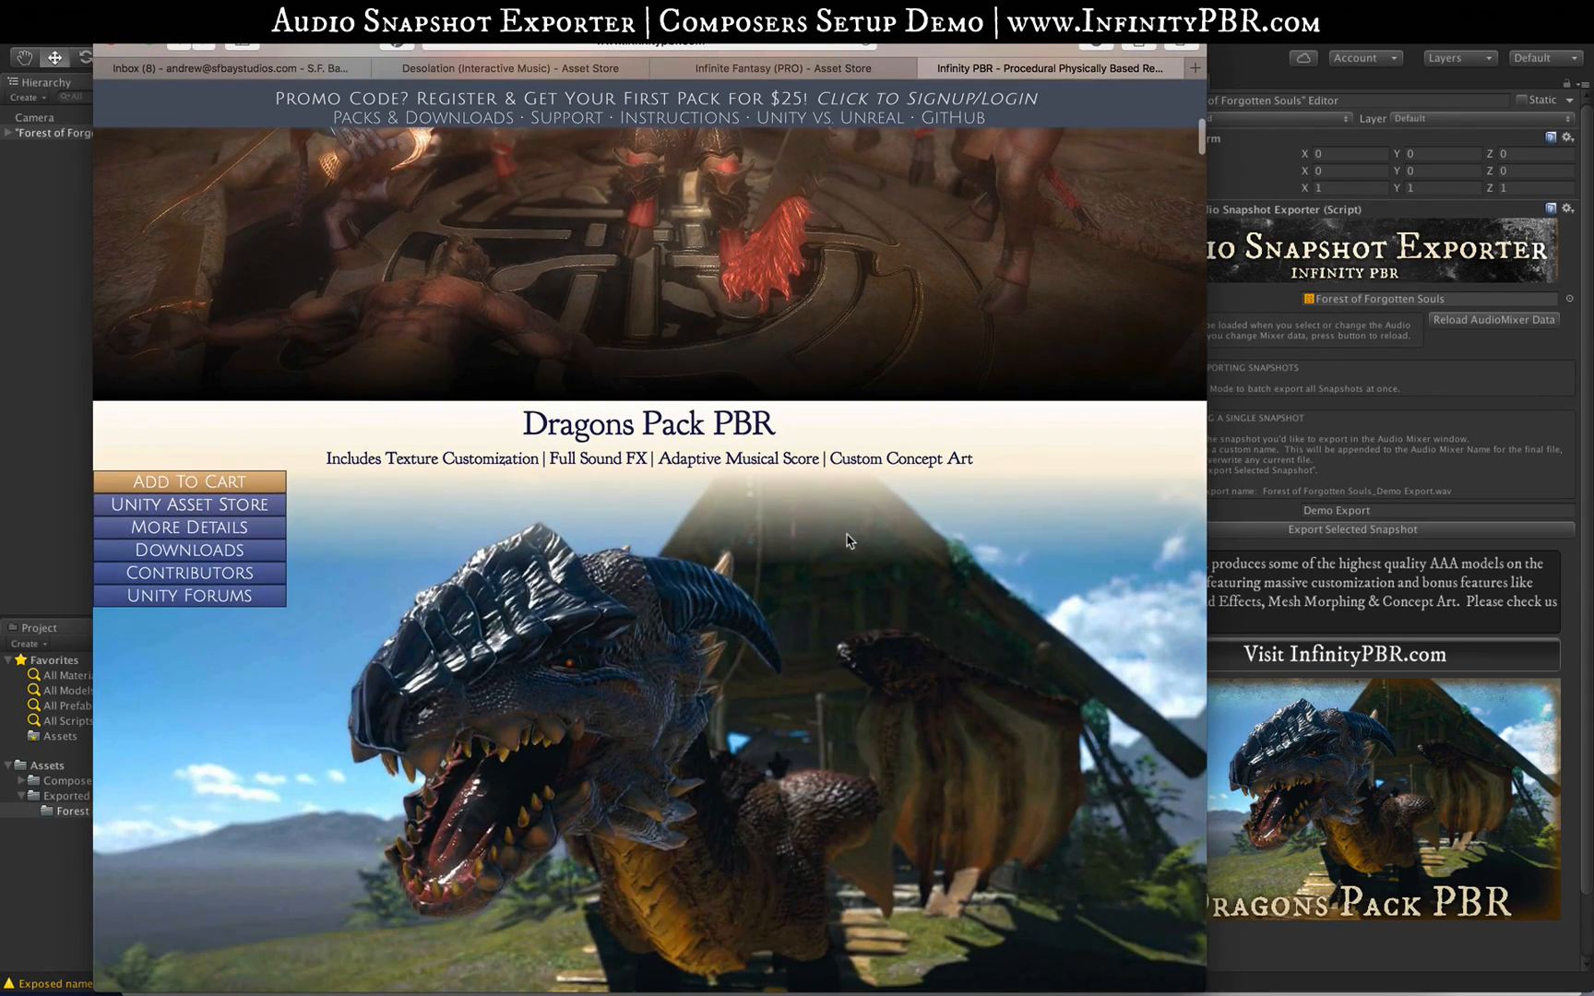
{"action": "left_click", "coordinate": [1287, 48]}
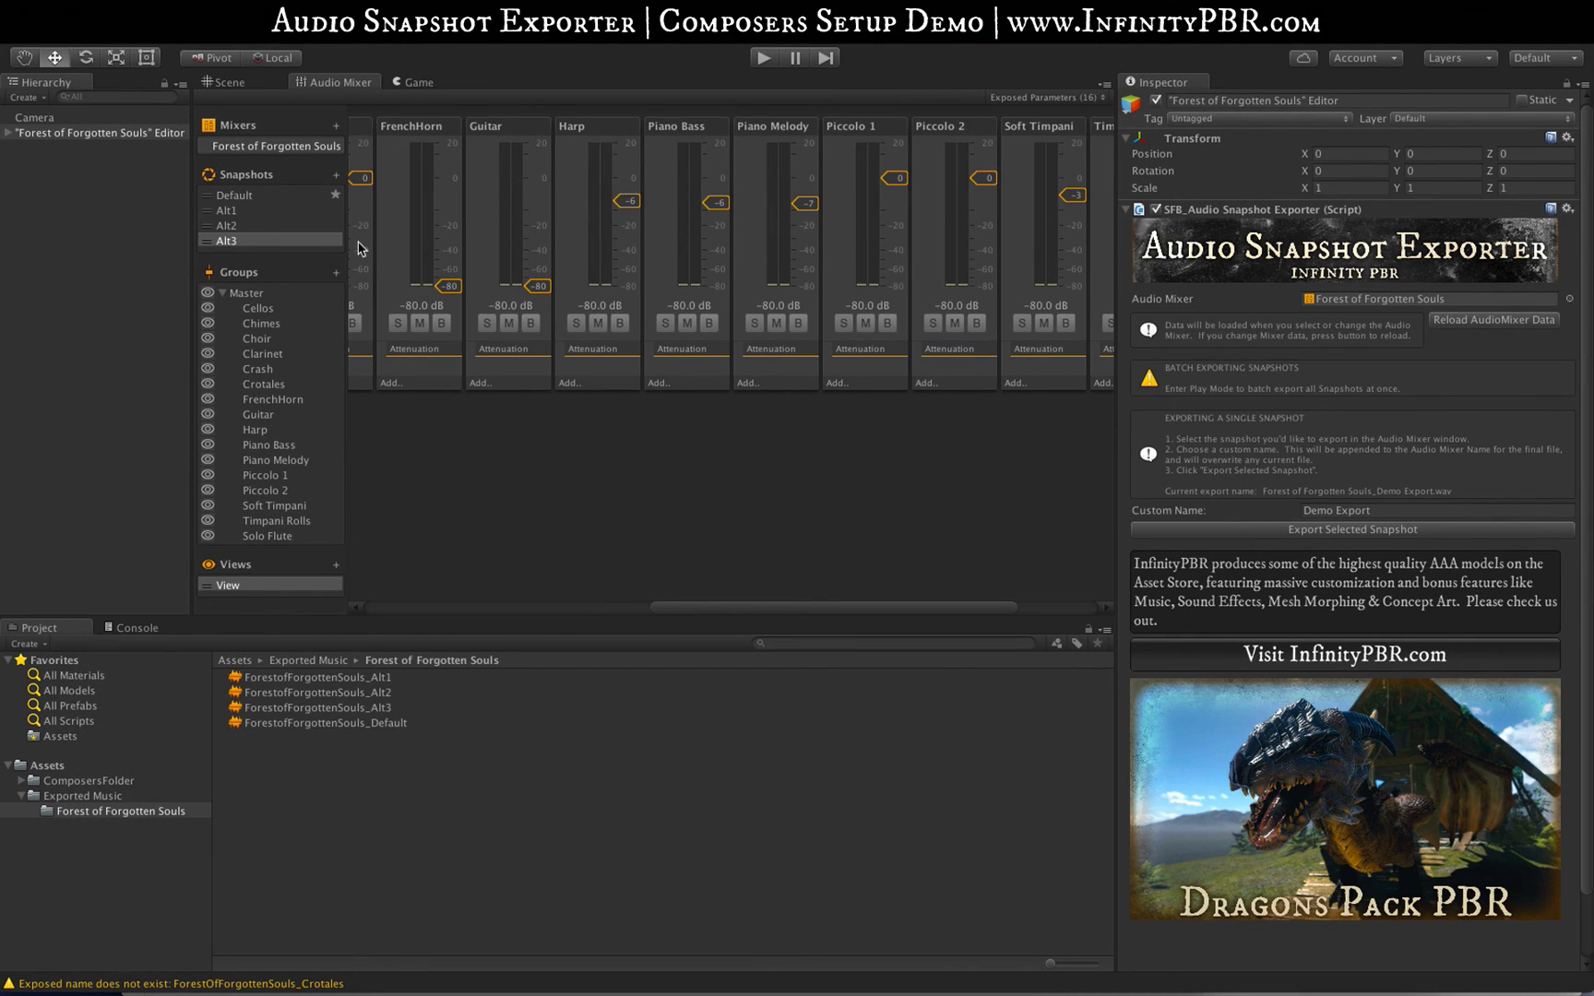